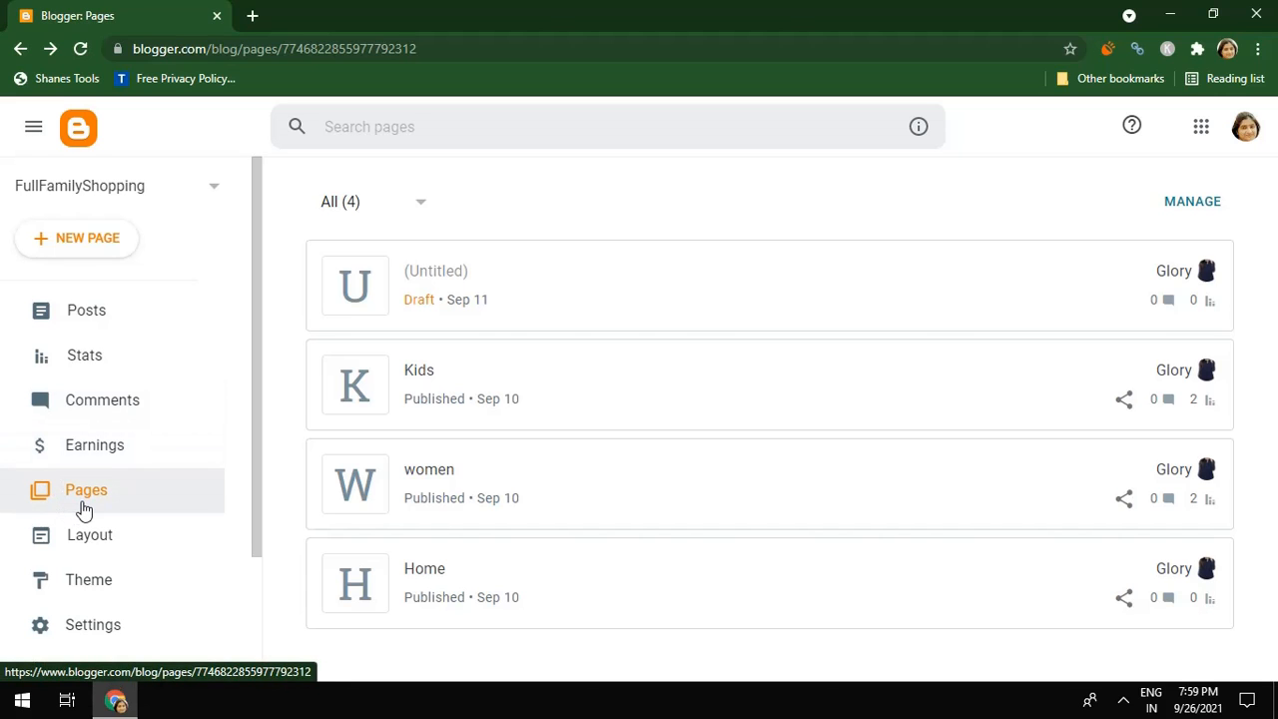
Create a new blog page titled 'Privacy Policy' and publish it
click(83, 509)
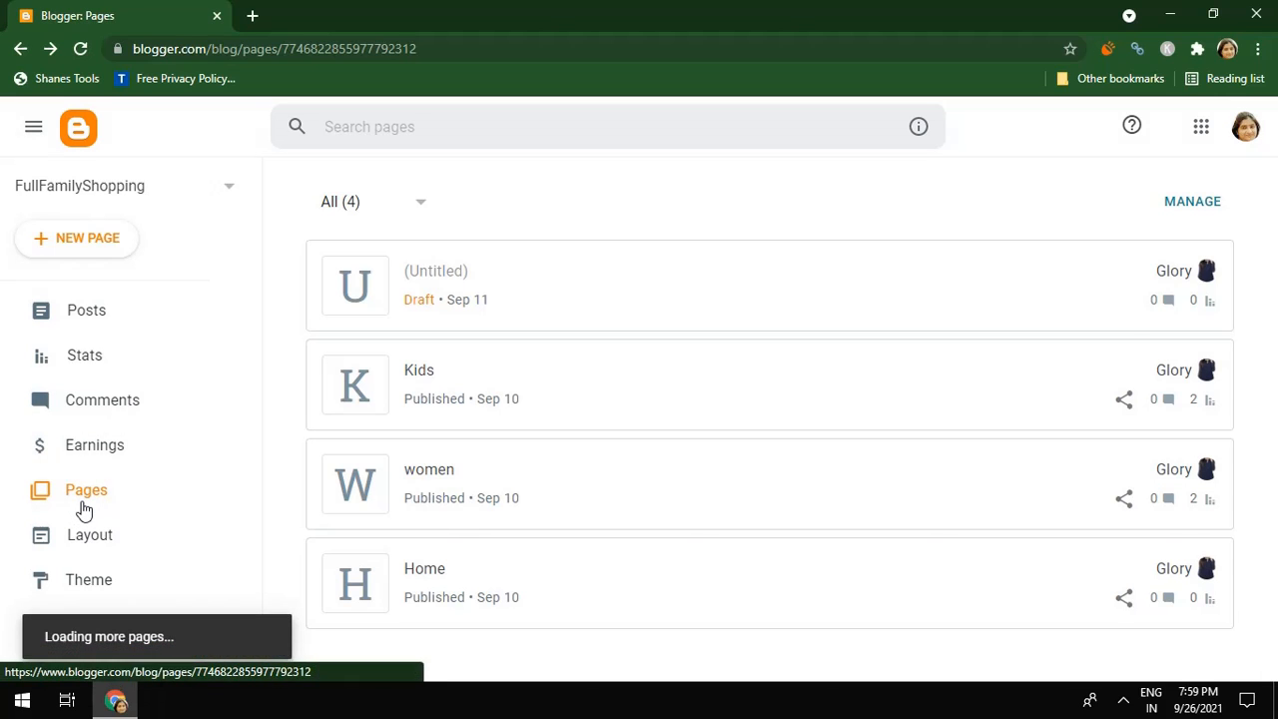
click(70, 239)
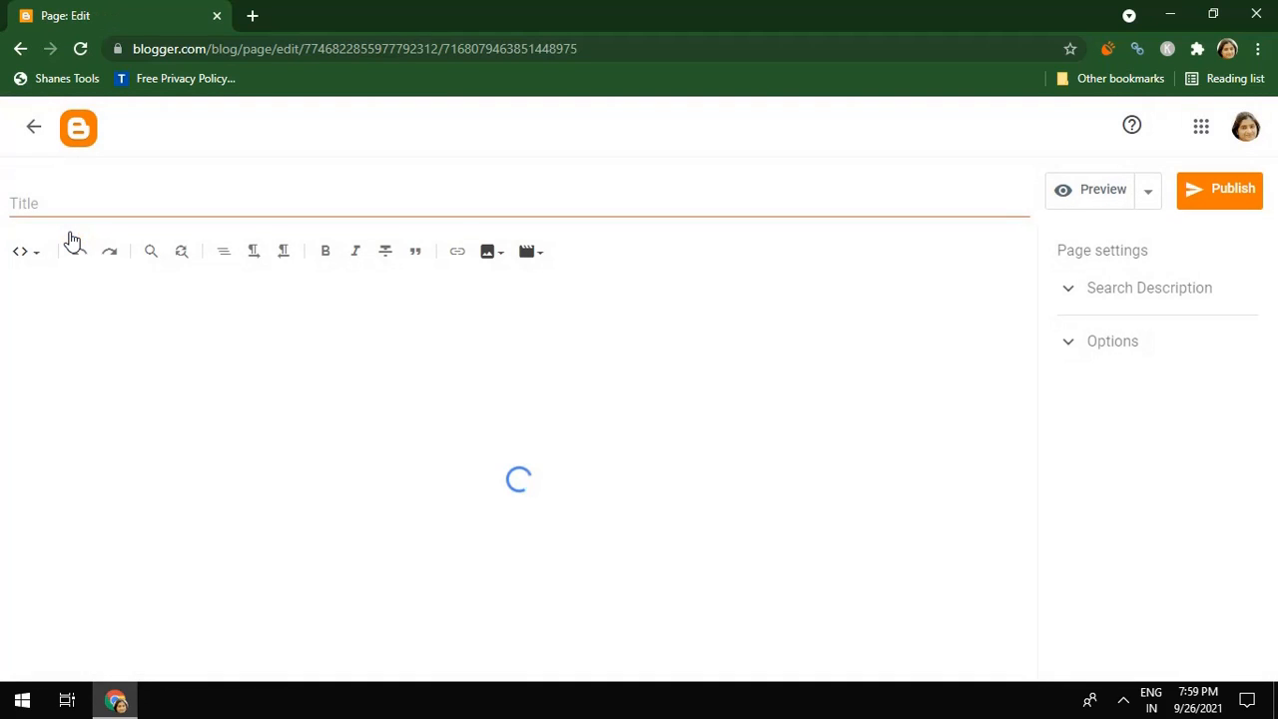
text(P)
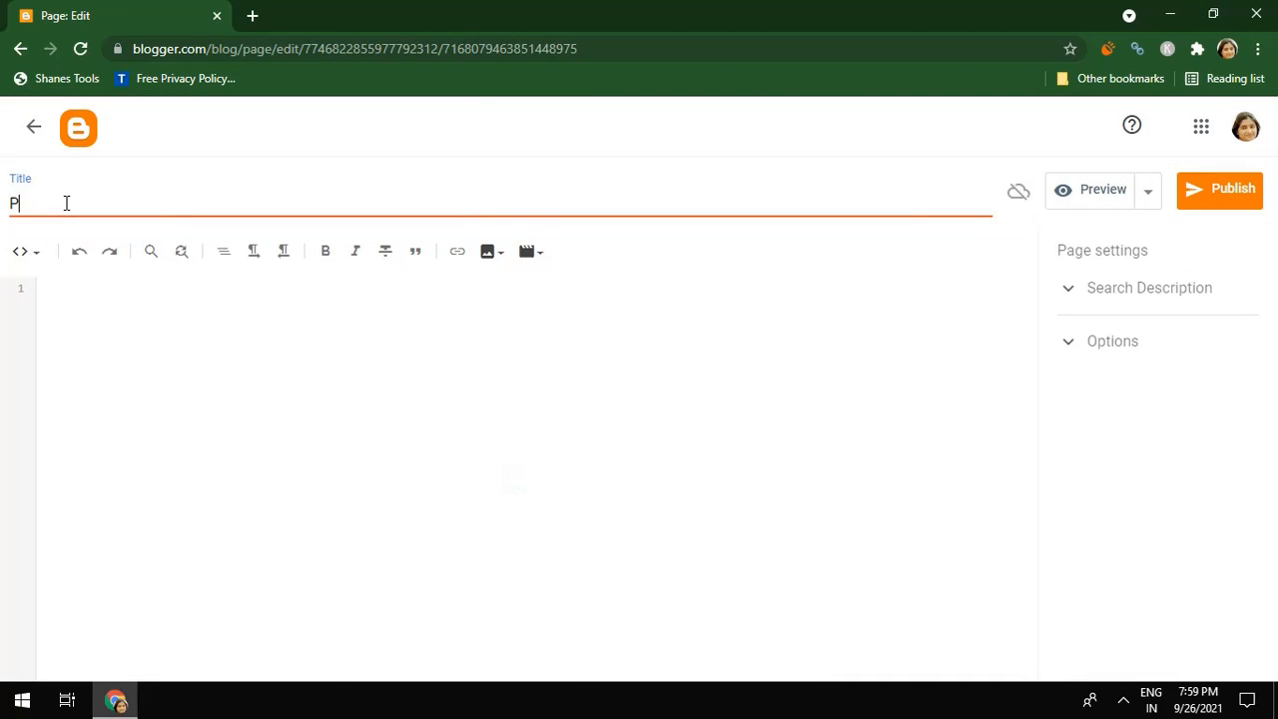
text(rivacy Policy)
click(1213, 195)
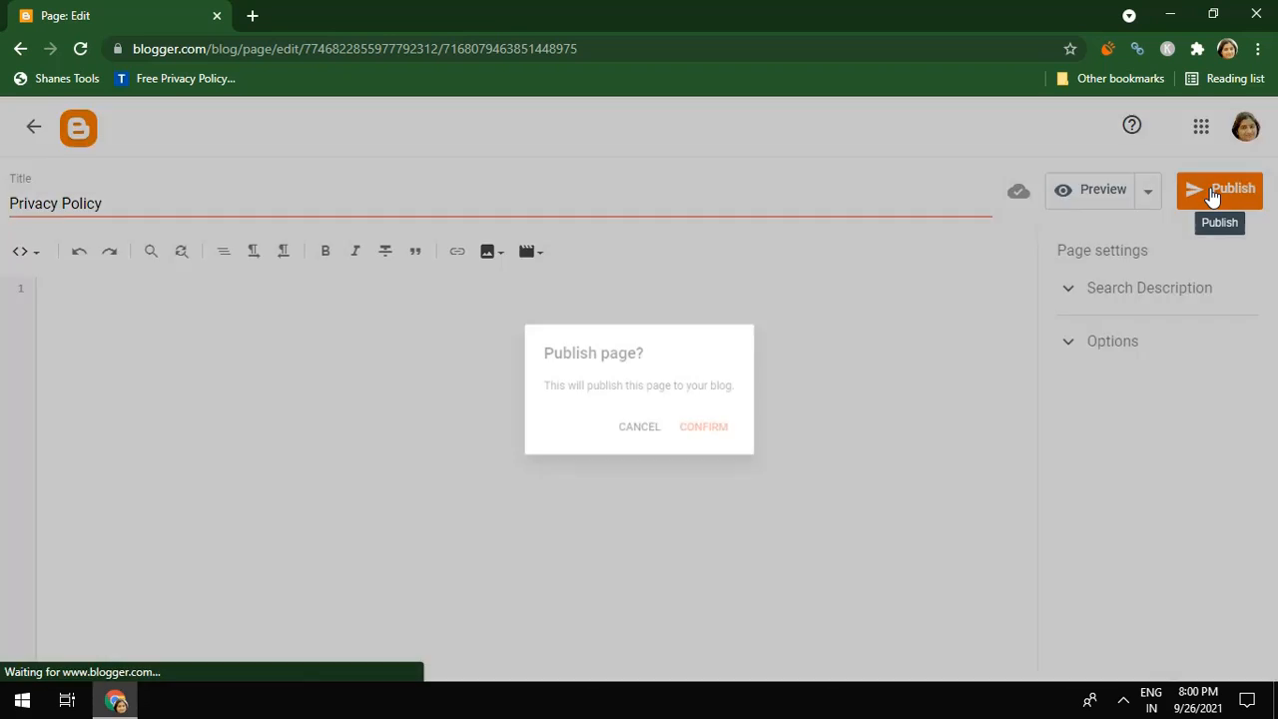
click(711, 436)
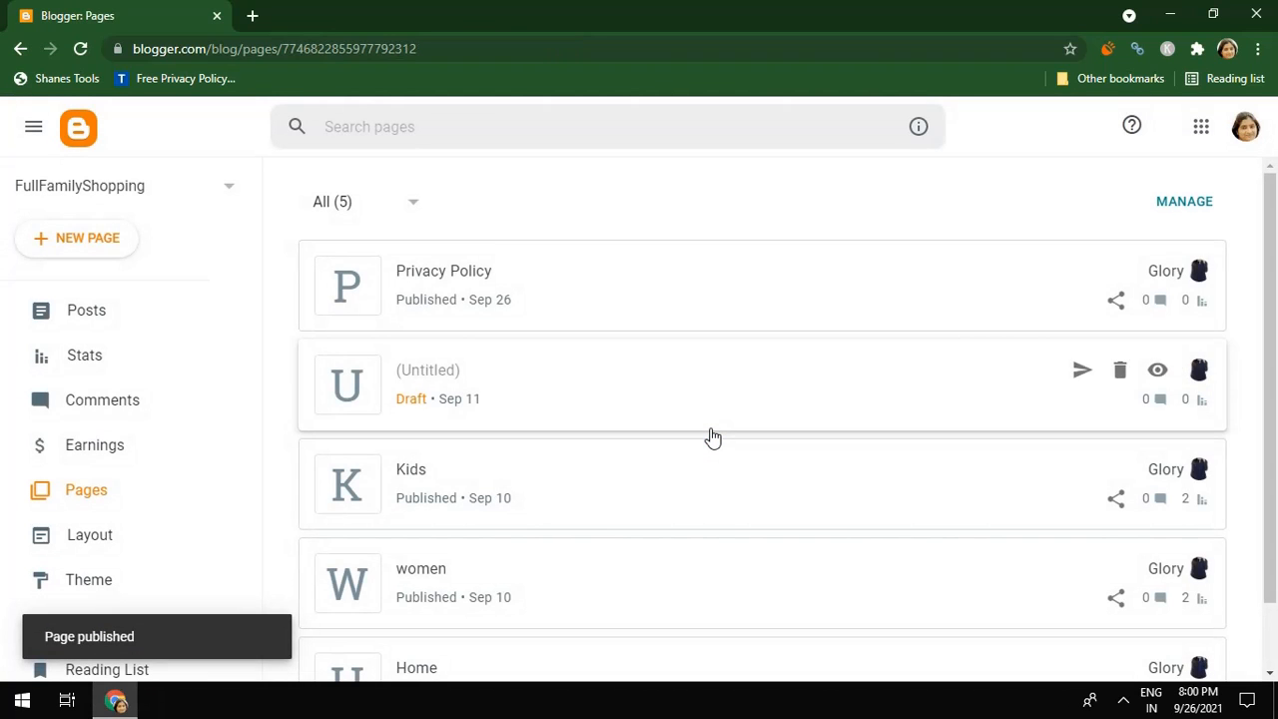
In a new tab, search Google for 'free privacy policy generator'
click(254, 16)
text(g)
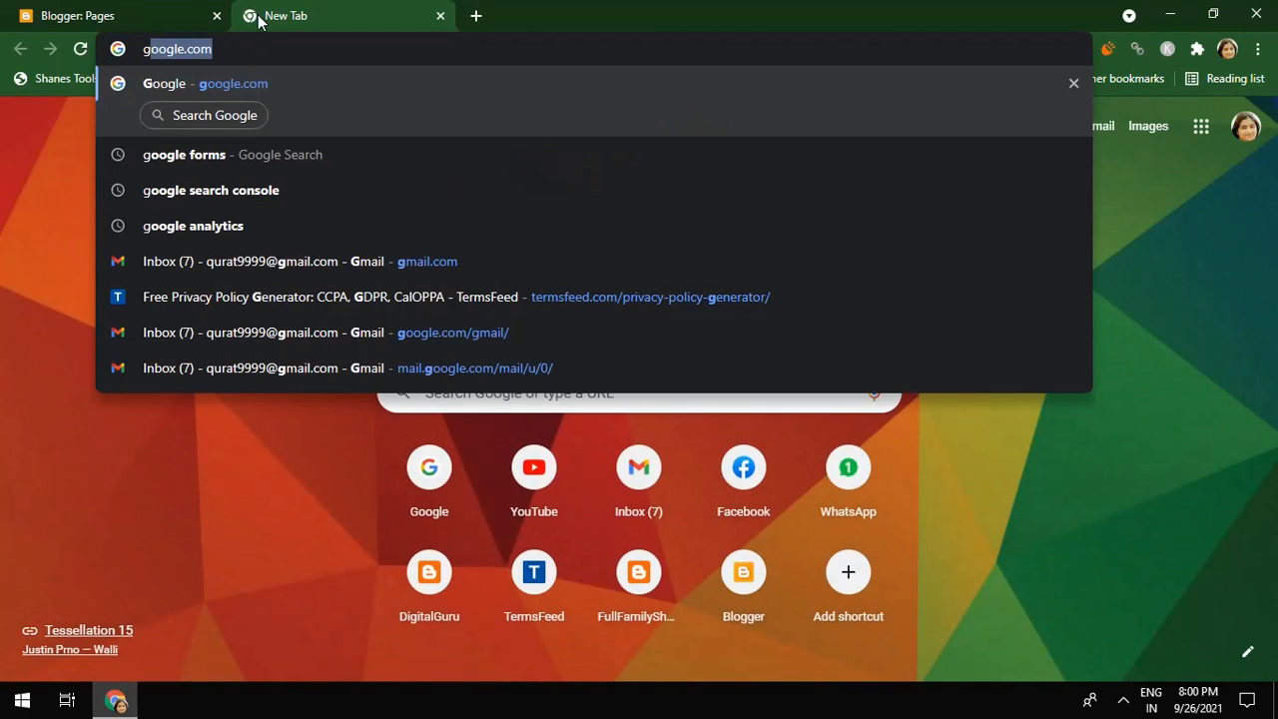
key(Return)
text(f)
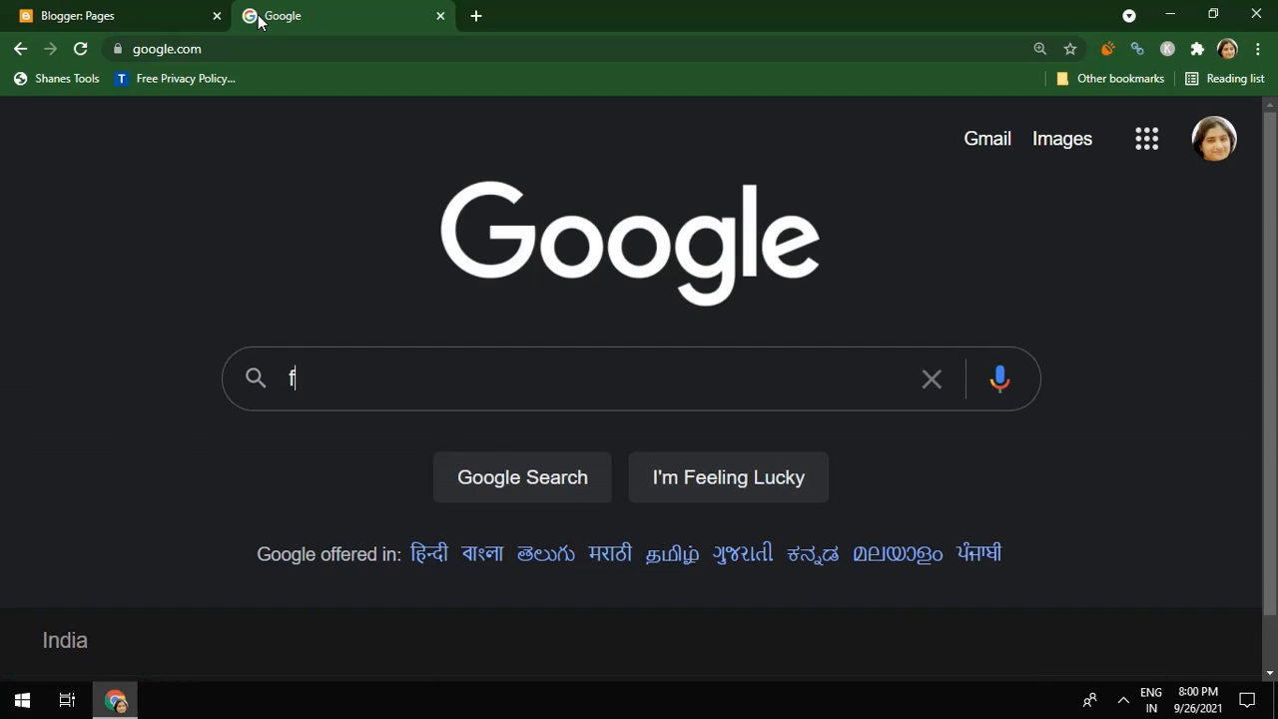
text(ree p)
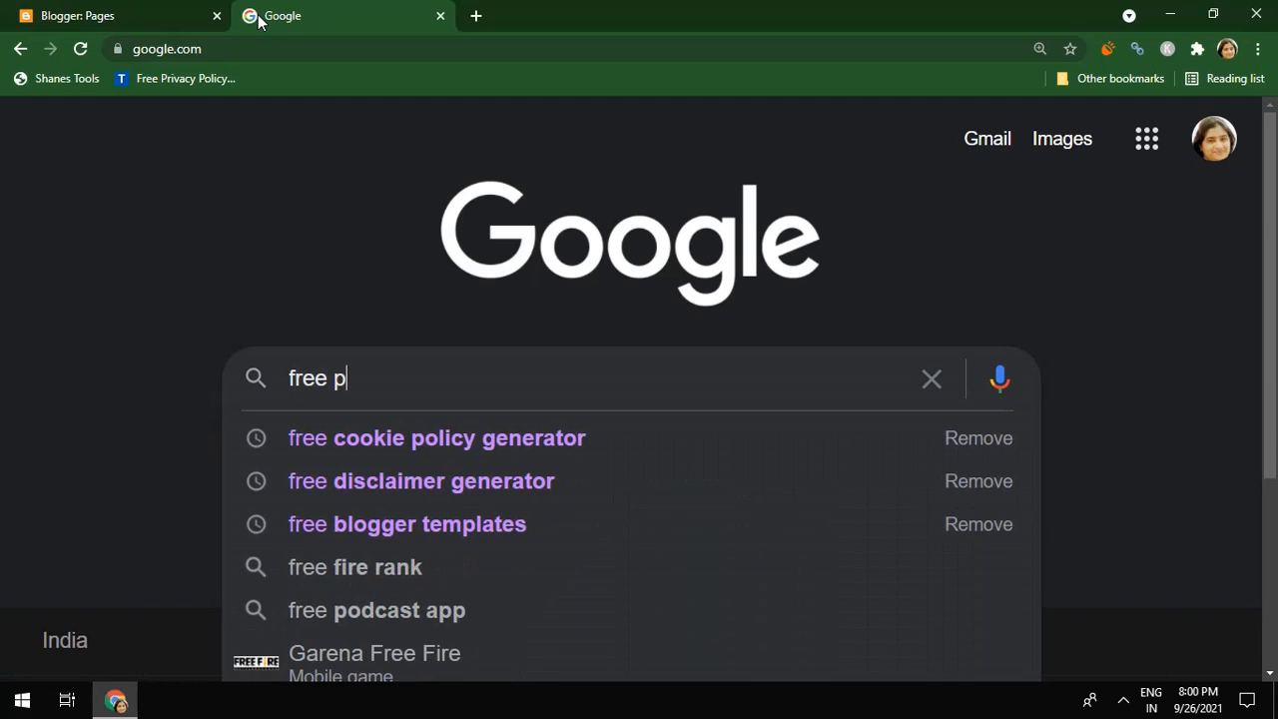
text(rivacy)
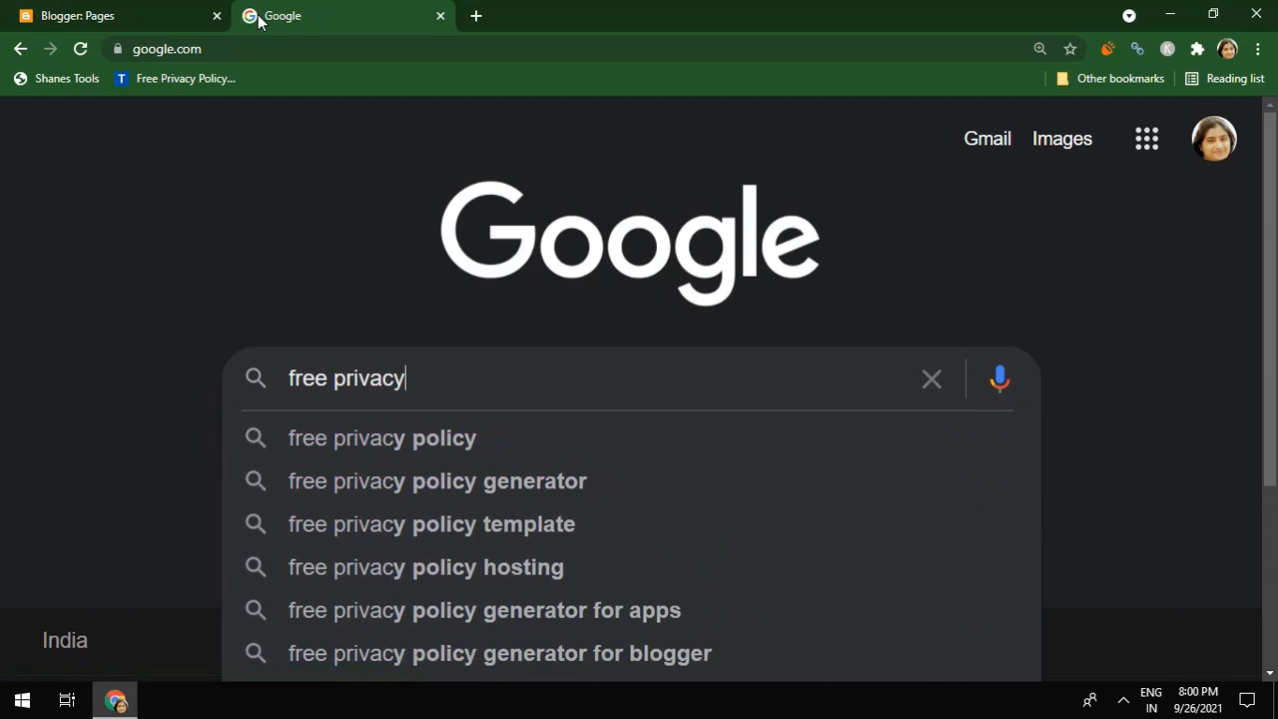
text( p)
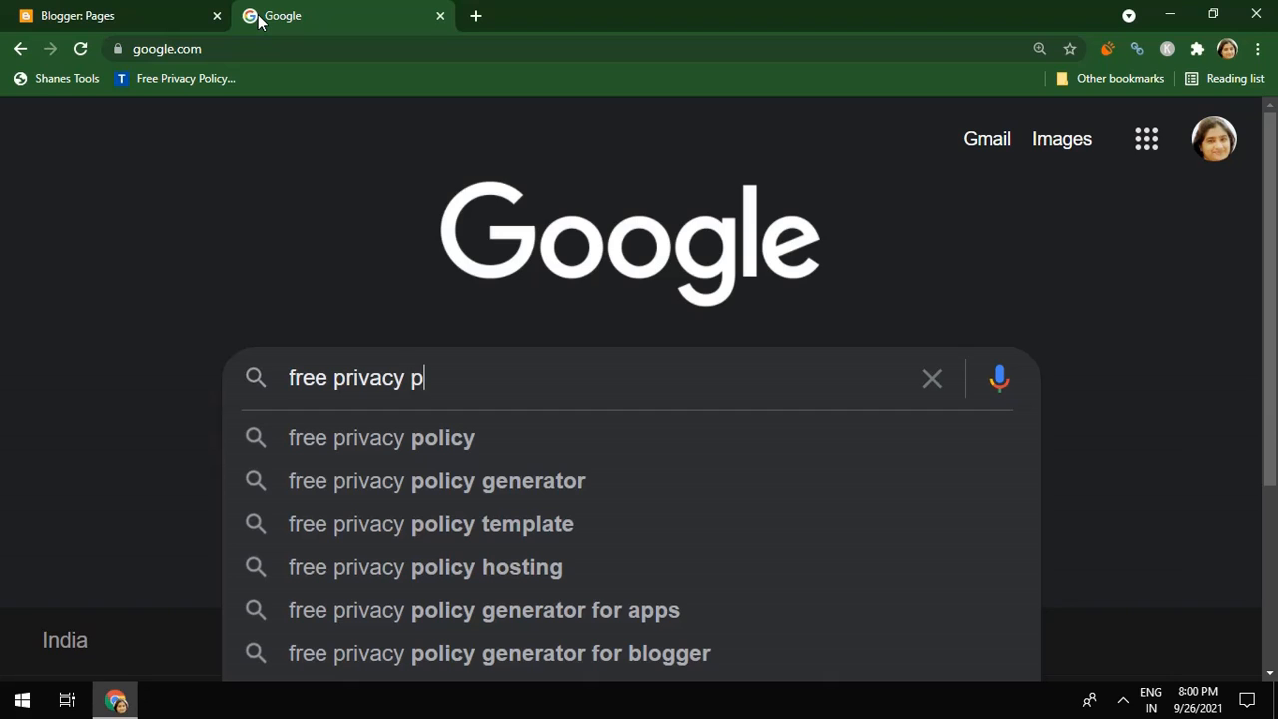
text(olicy )
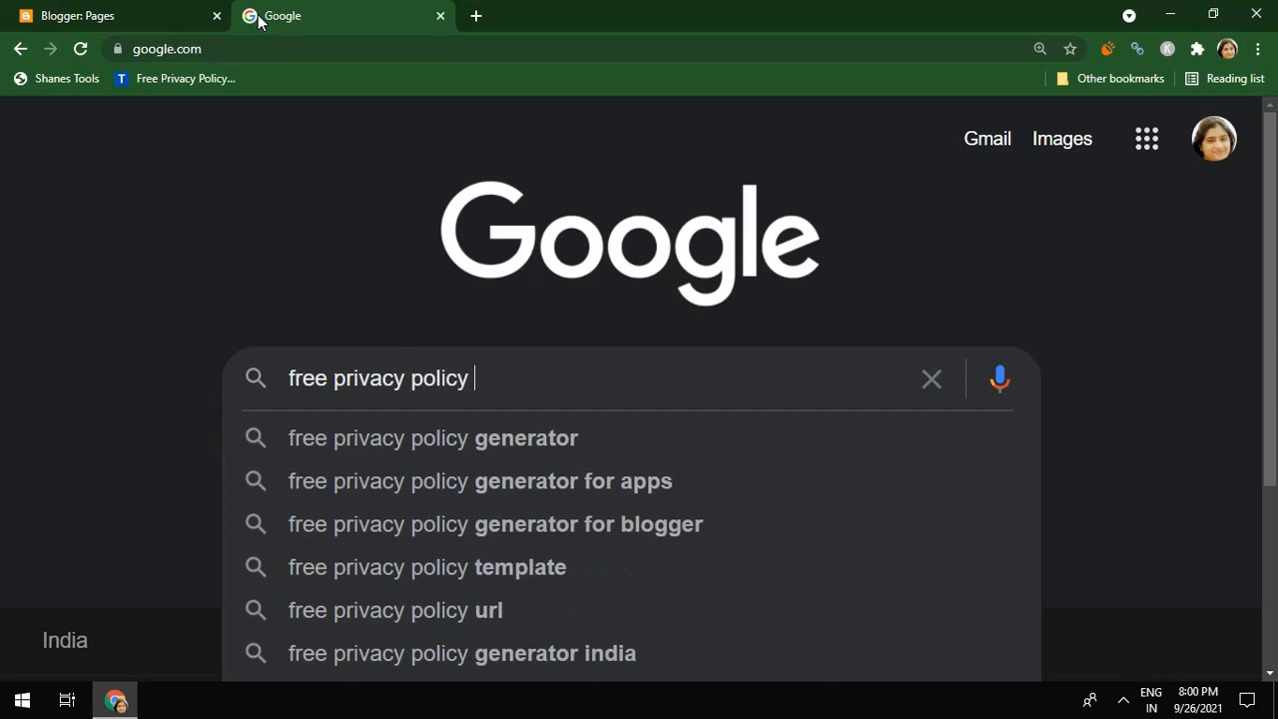
text(gere)
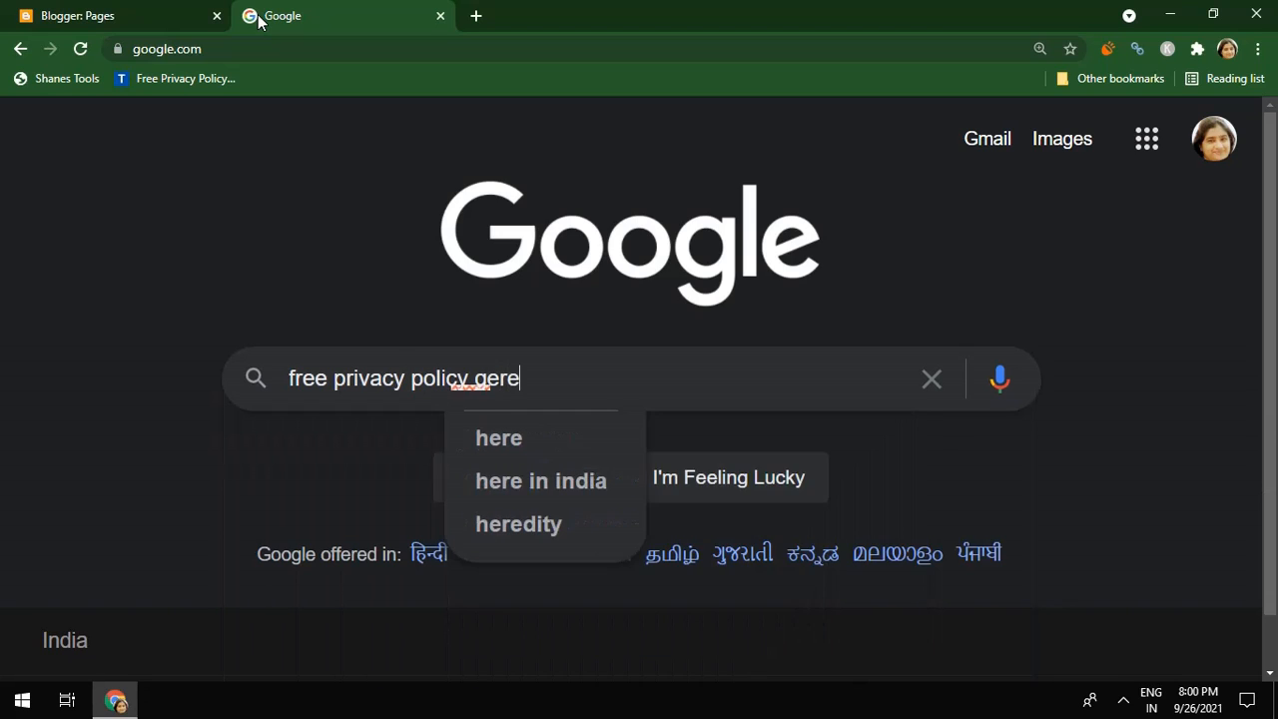
key(BackSpace)
key(BackSpace)
key(BackSpace)
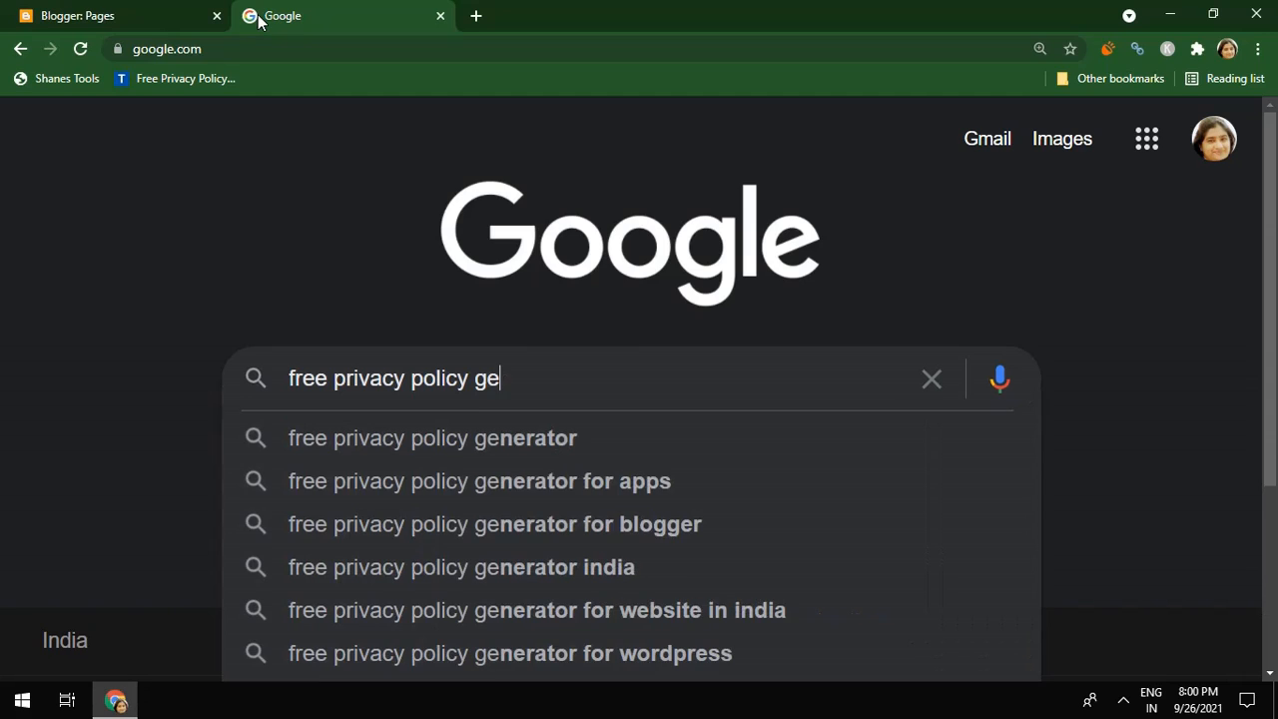
text(nerator)
key(Return)
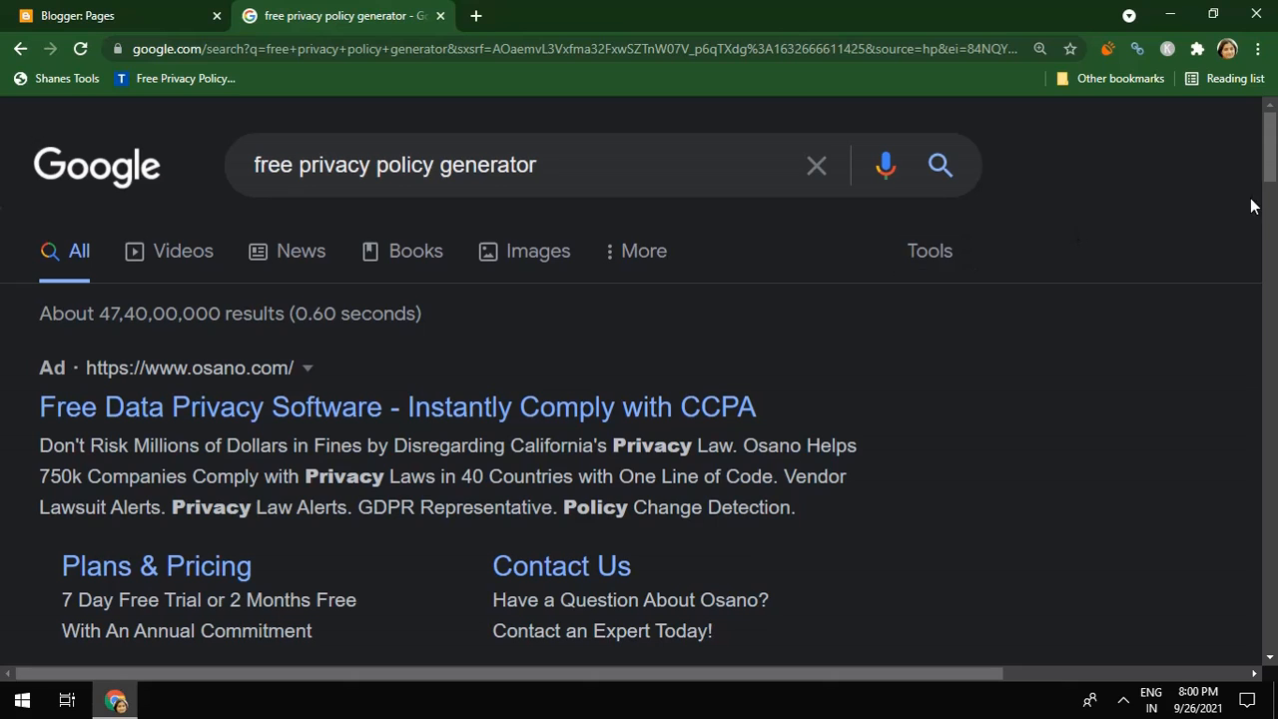
Open the Free Privacy Policy Generator result in a new tab
drag(1273, 172, 1273, 227)
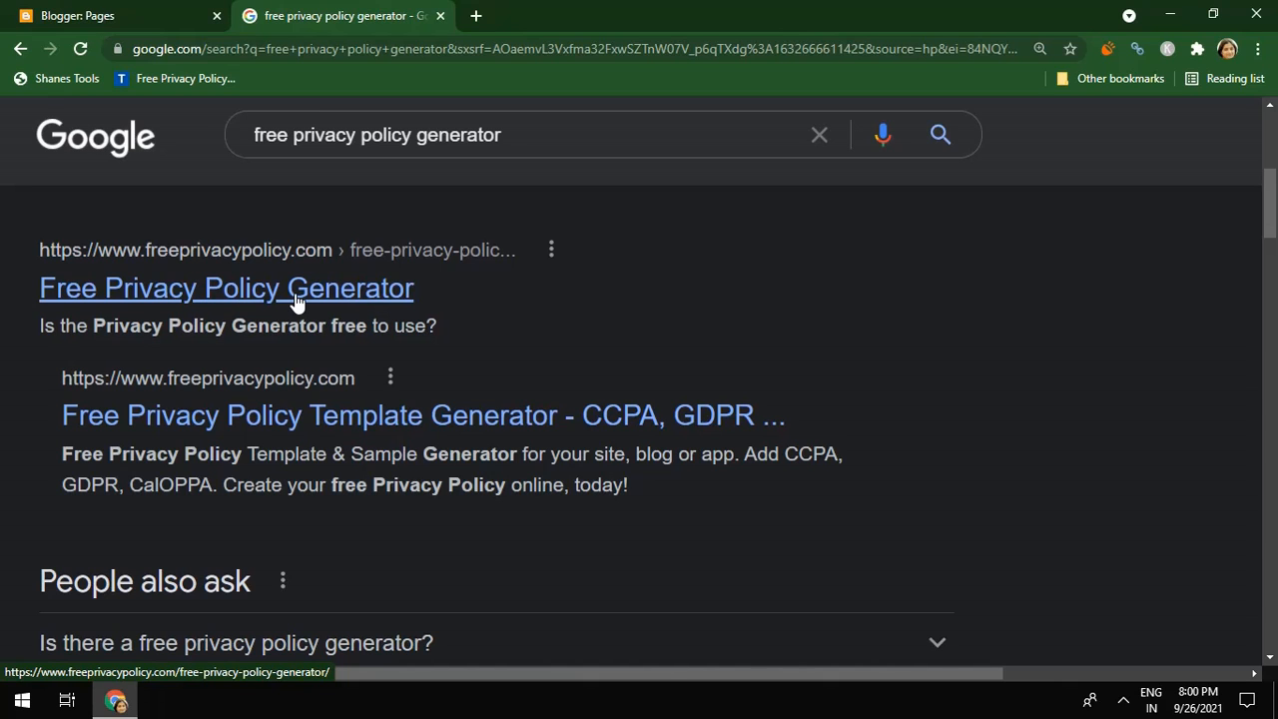
mouse_move(1268, 228)
mouse_down()
mouse_move(1269, 319)
mouse_move(1256, 218)
mouse_up()
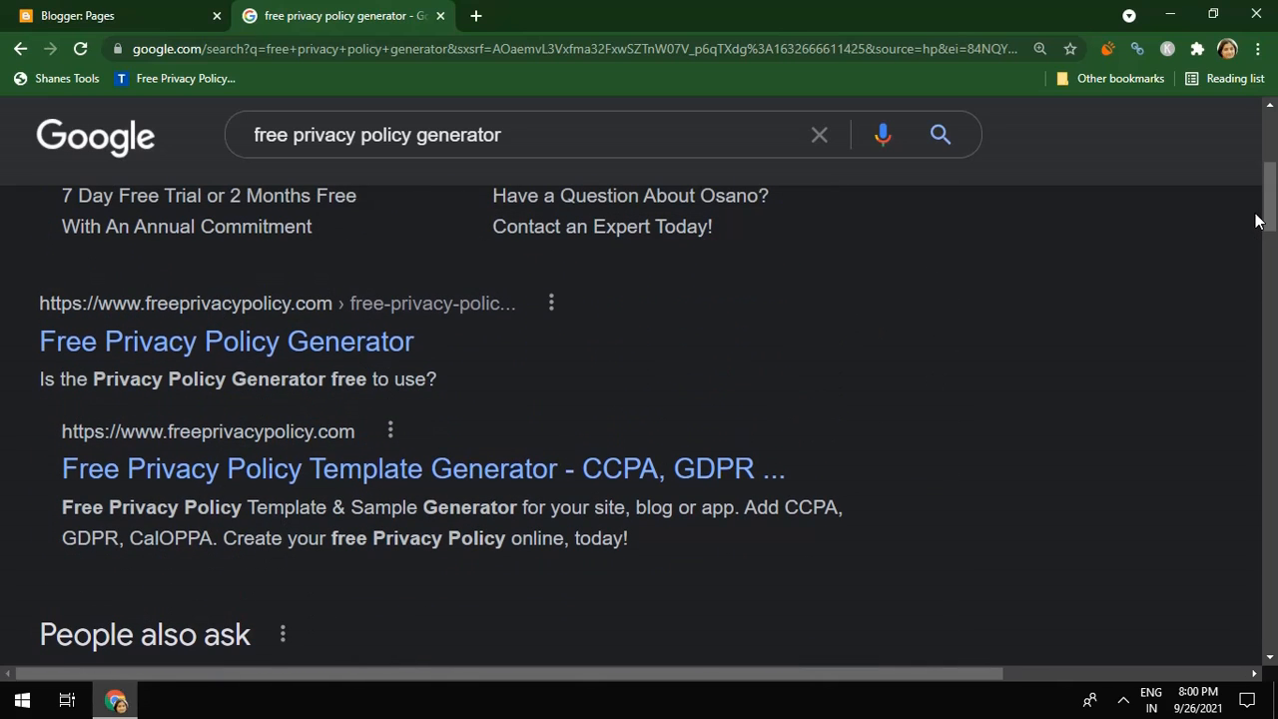
right_click(393, 338)
click(430, 343)
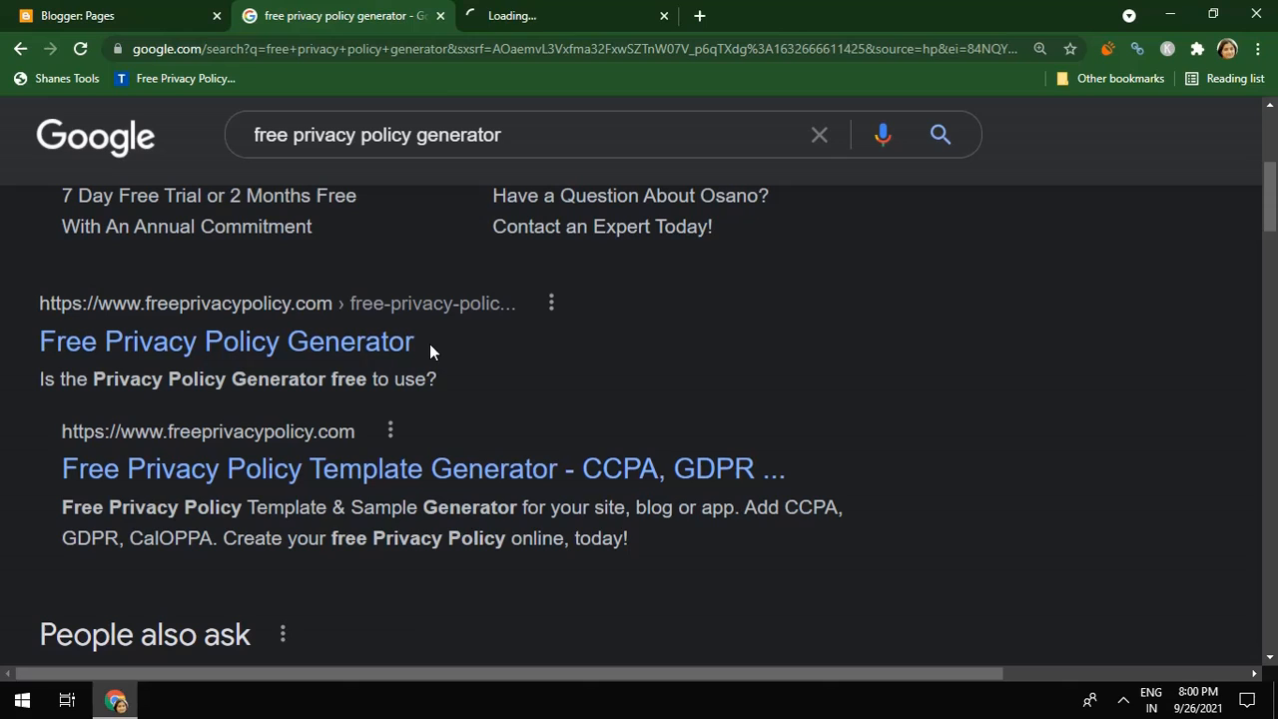
Start the FreePrivacyPolicy generator, choose Website as the platform, and go to the next step
click(536, 18)
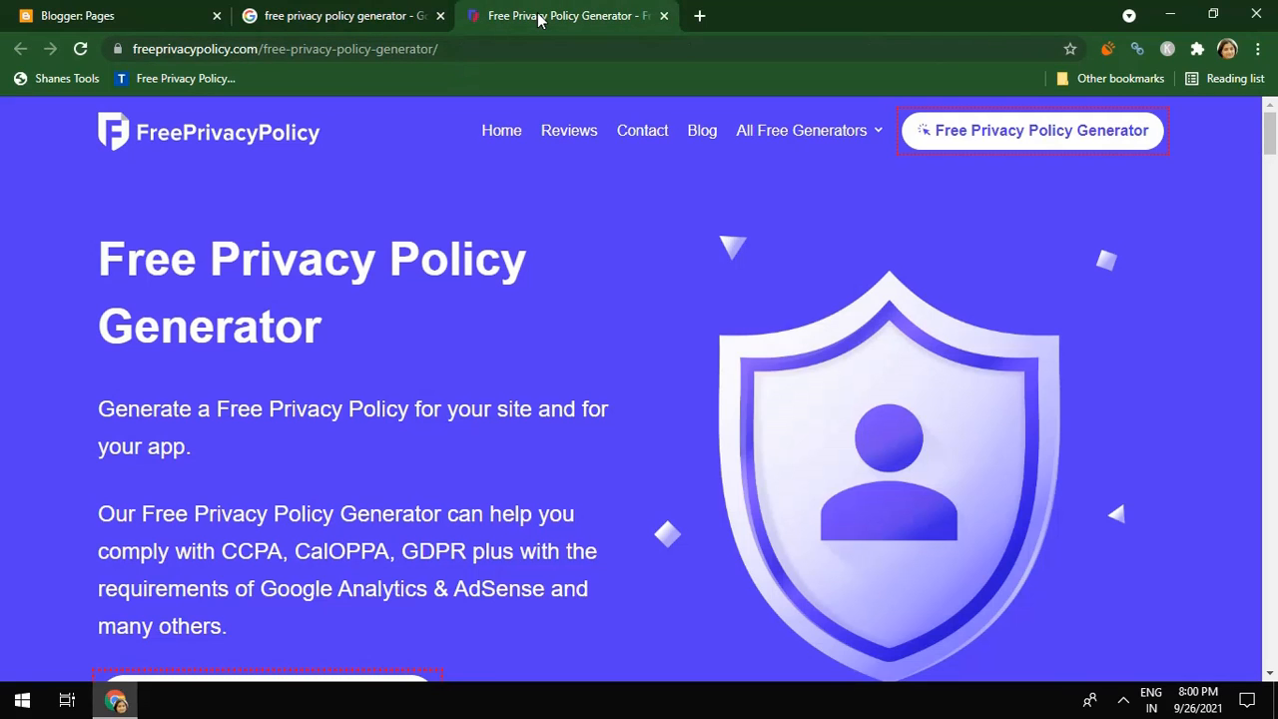
click(1048, 137)
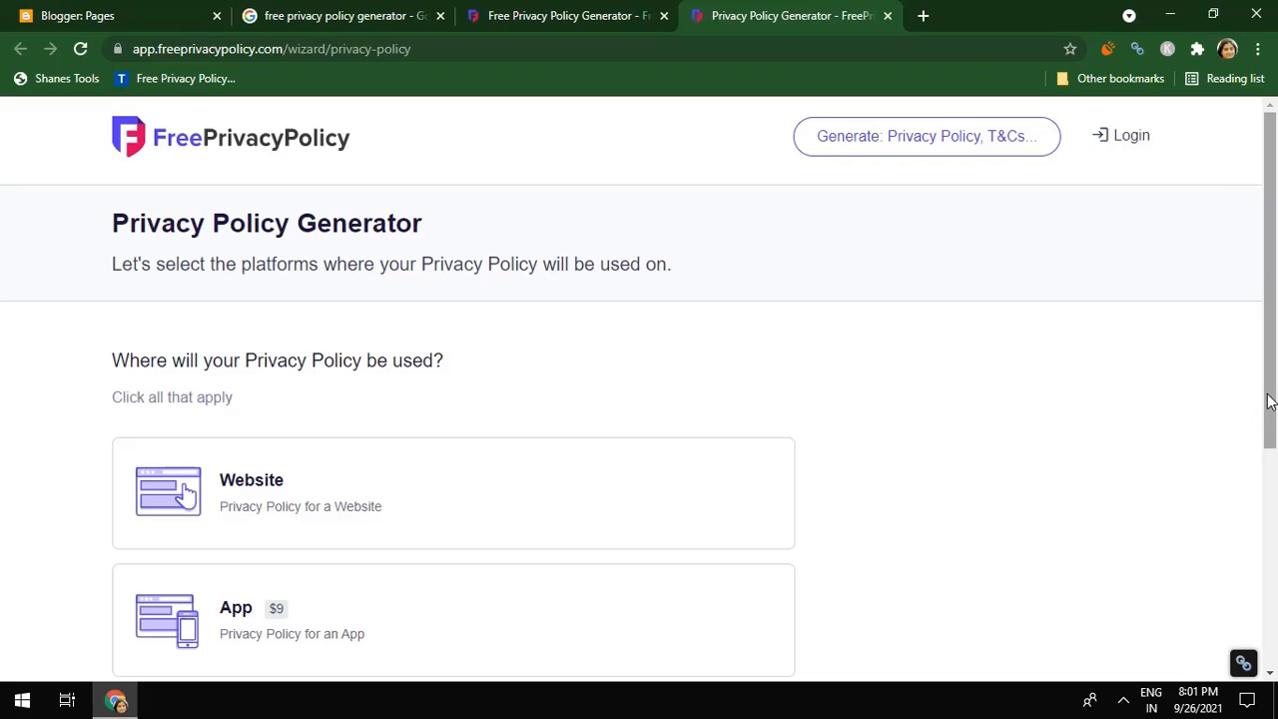
drag(1270, 410, 1258, 456)
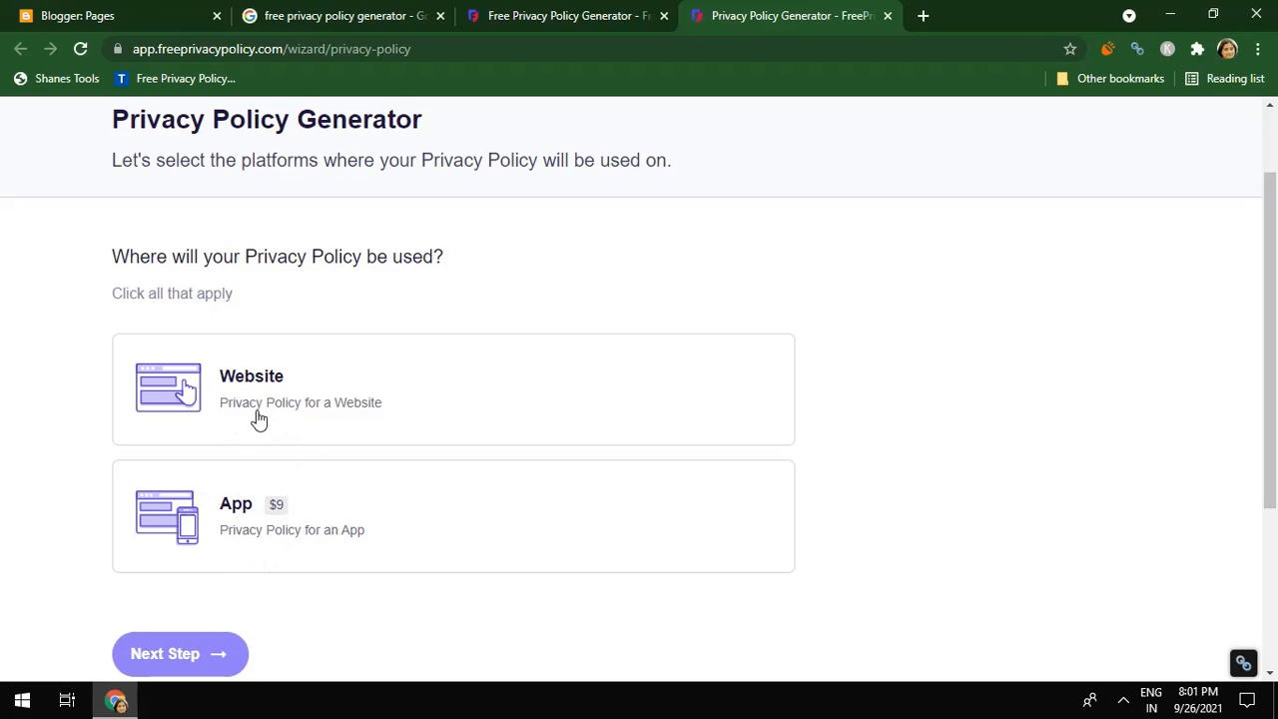
click(204, 429)
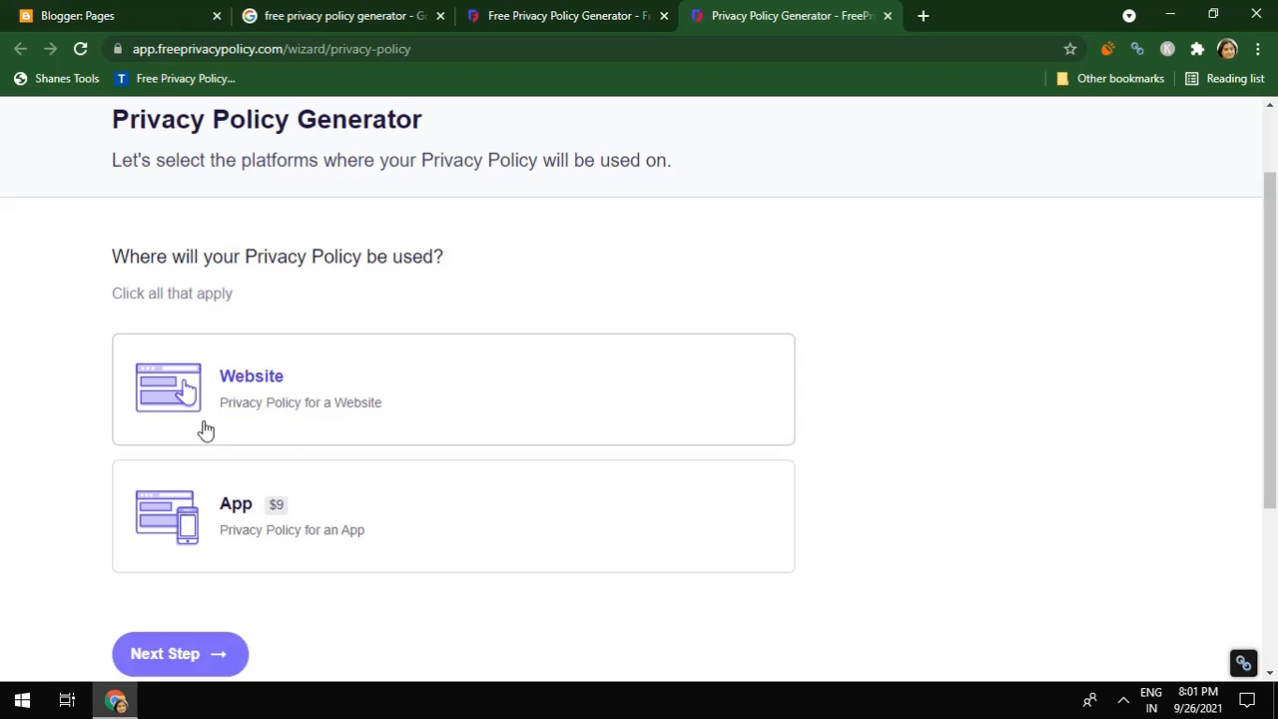
click(175, 659)
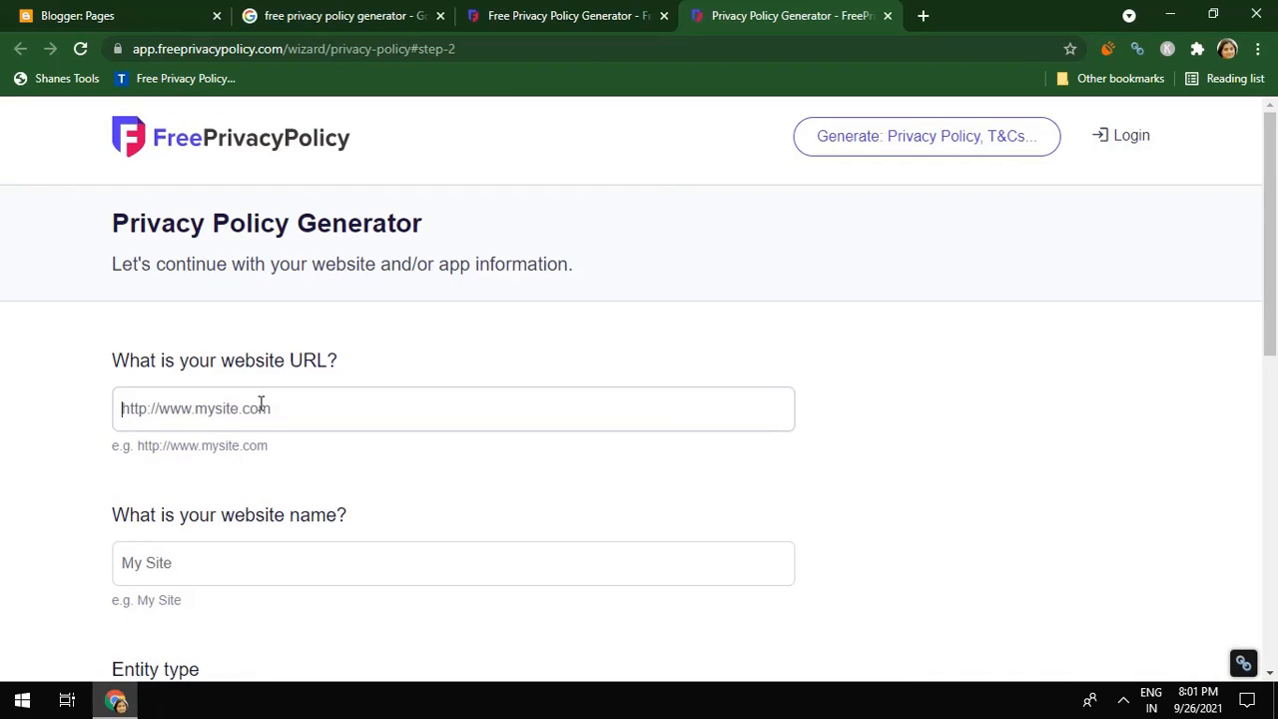
Open the live FullFamilyShopping blog from Blogger's View blog link in a new tab
click(164, 18)
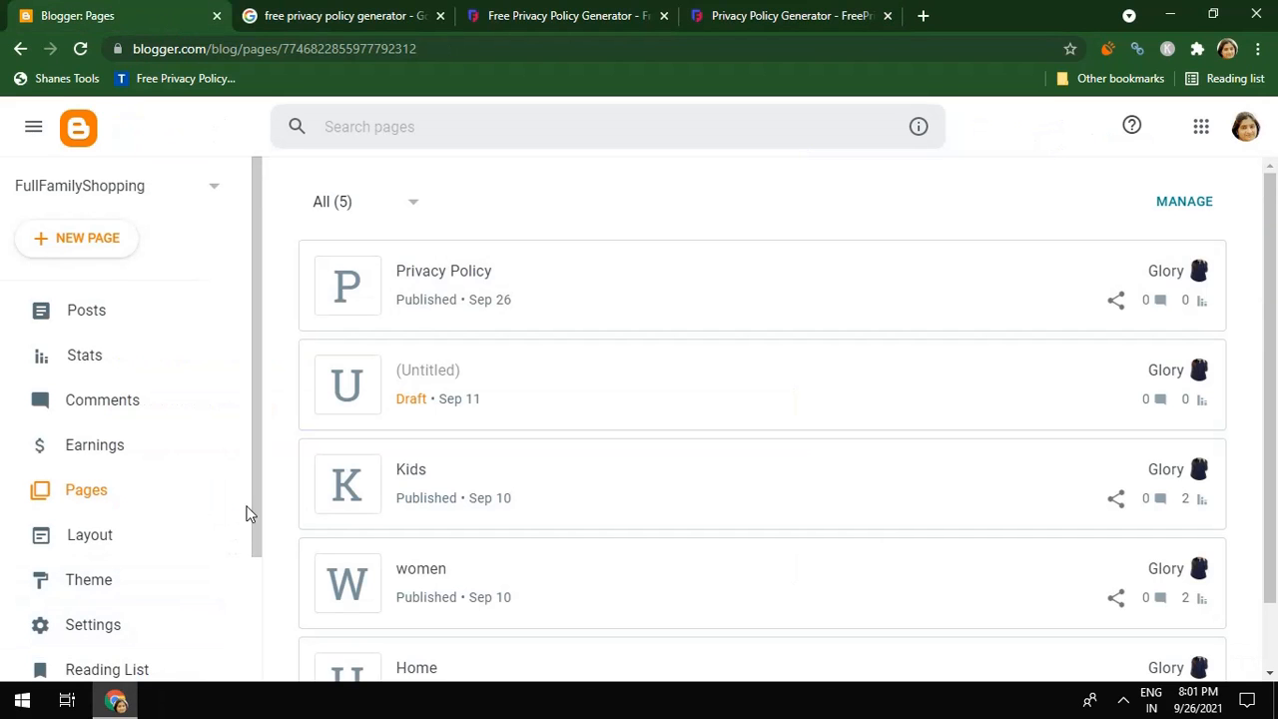
scroll(254, 513, down, 2)
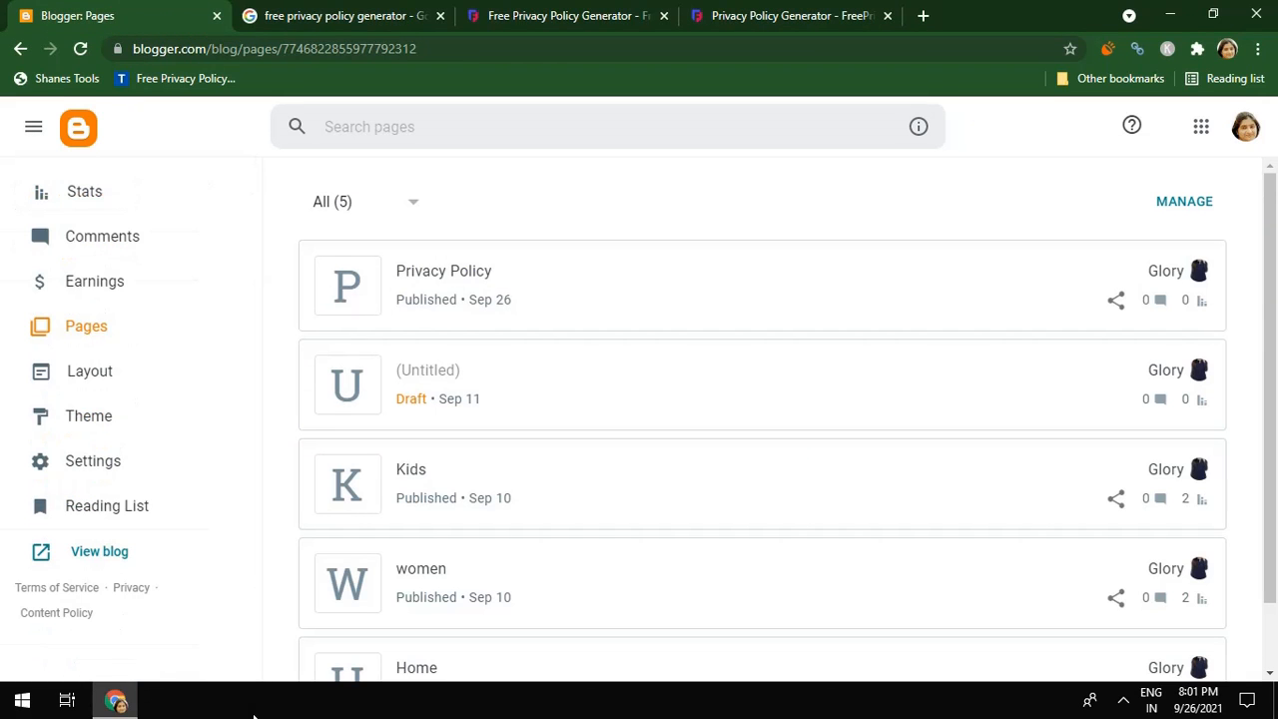
right_click(99, 559)
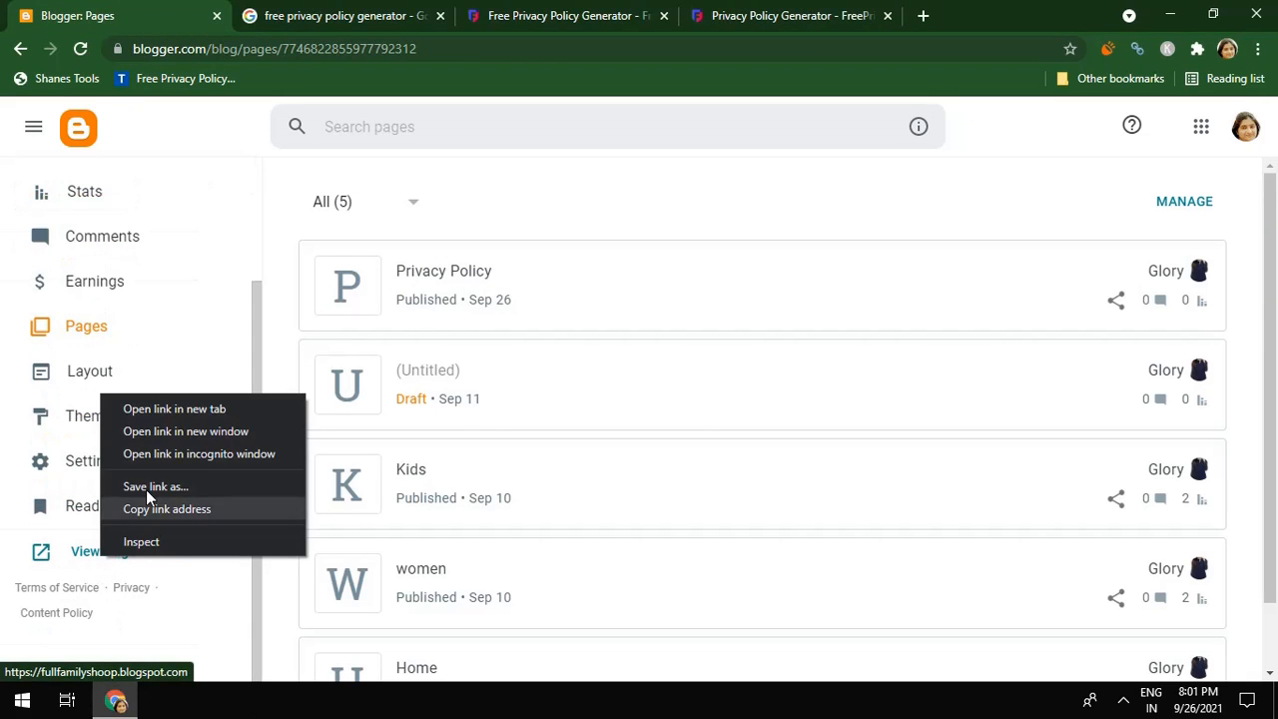
click(154, 411)
Copy the blog's web address and return to the generator form
click(285, 28)
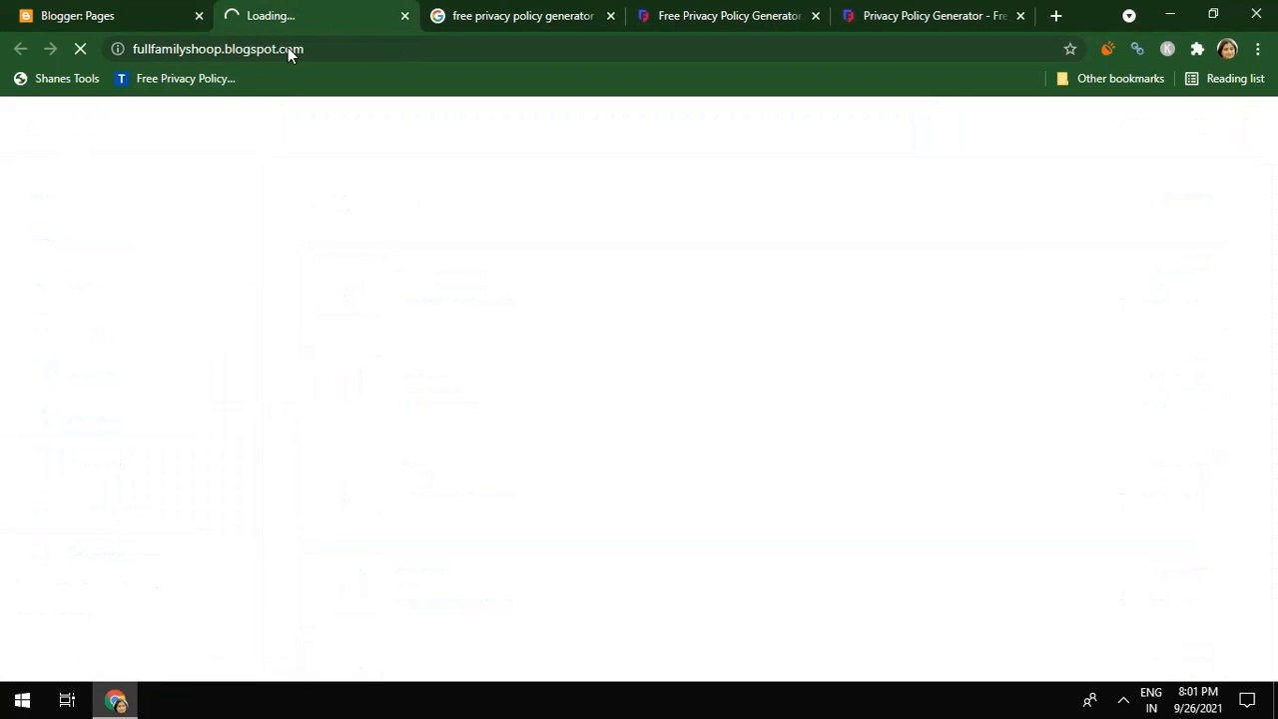
click(289, 50)
right_click(288, 52)
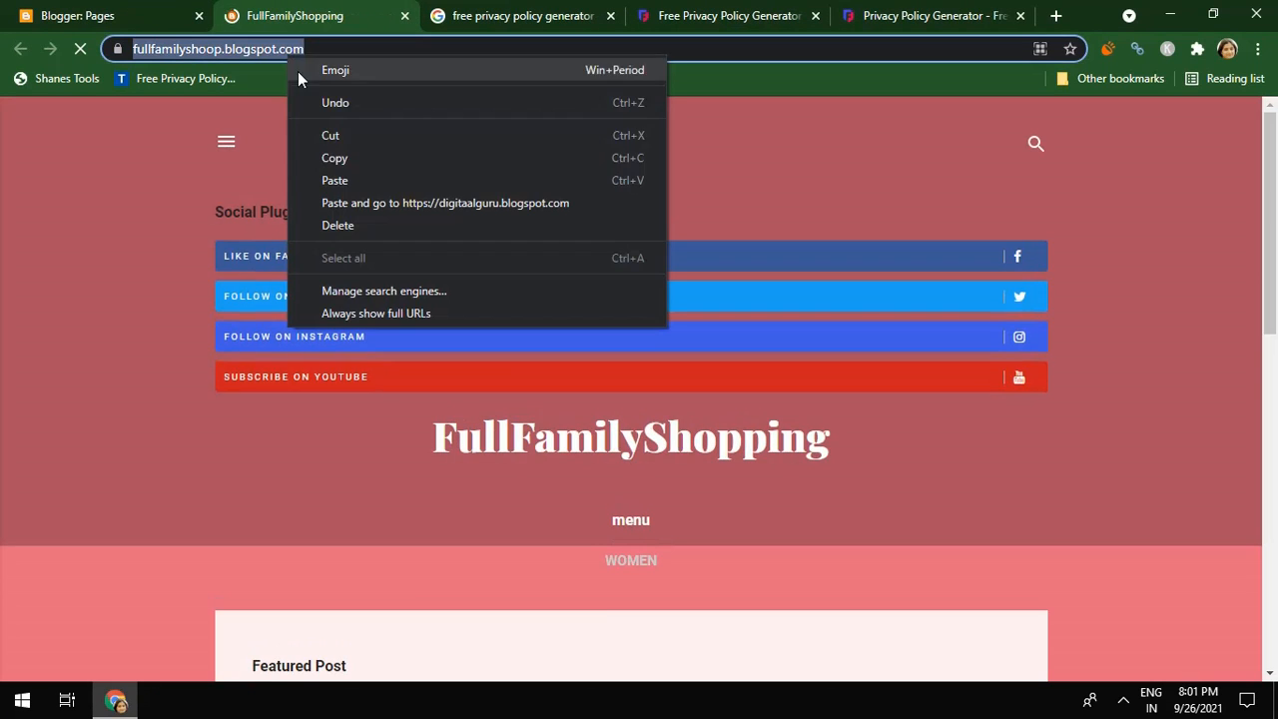
click(339, 157)
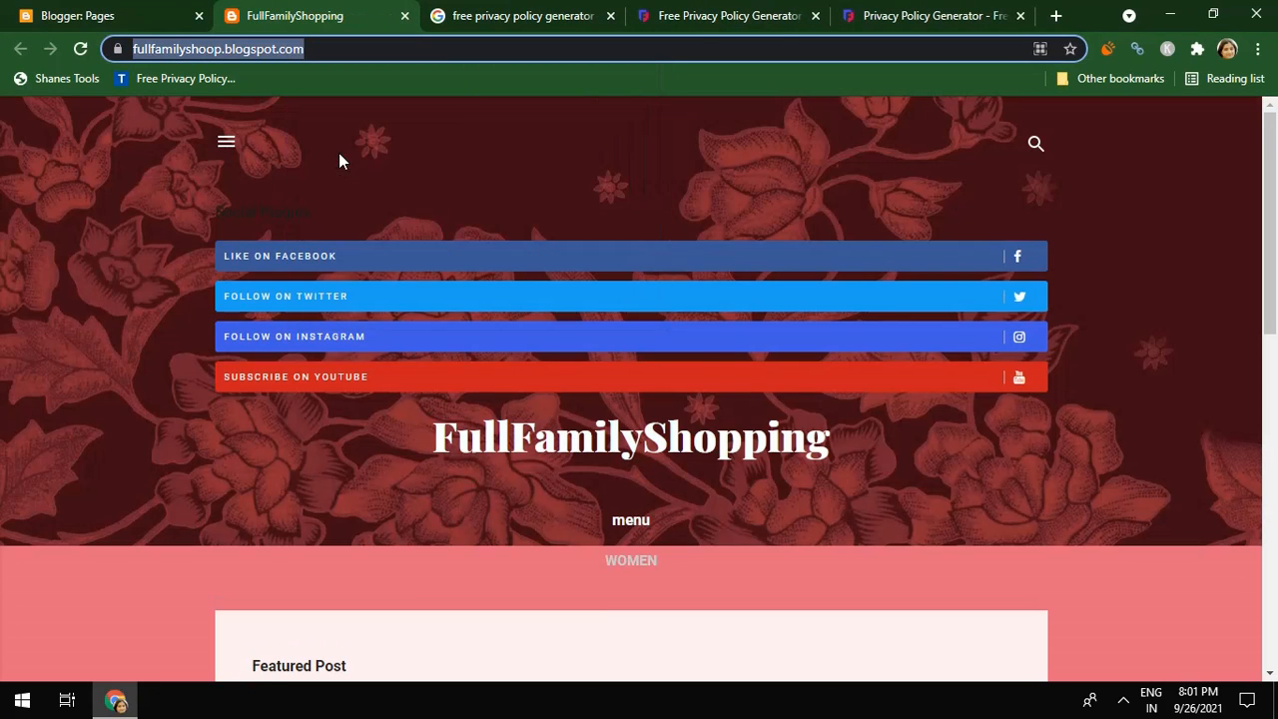
click(897, 15)
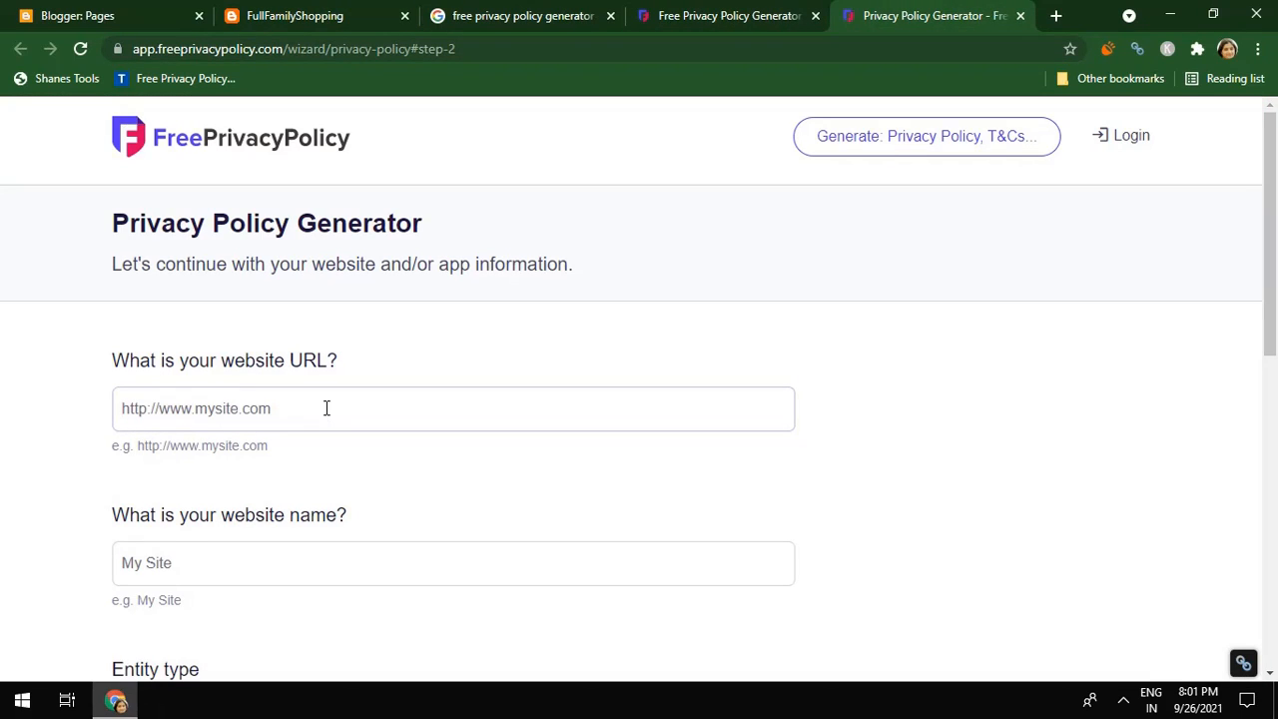
Paste the blog URL, name the website DigitalGuru, and register as an individual
key(ctrl+v)
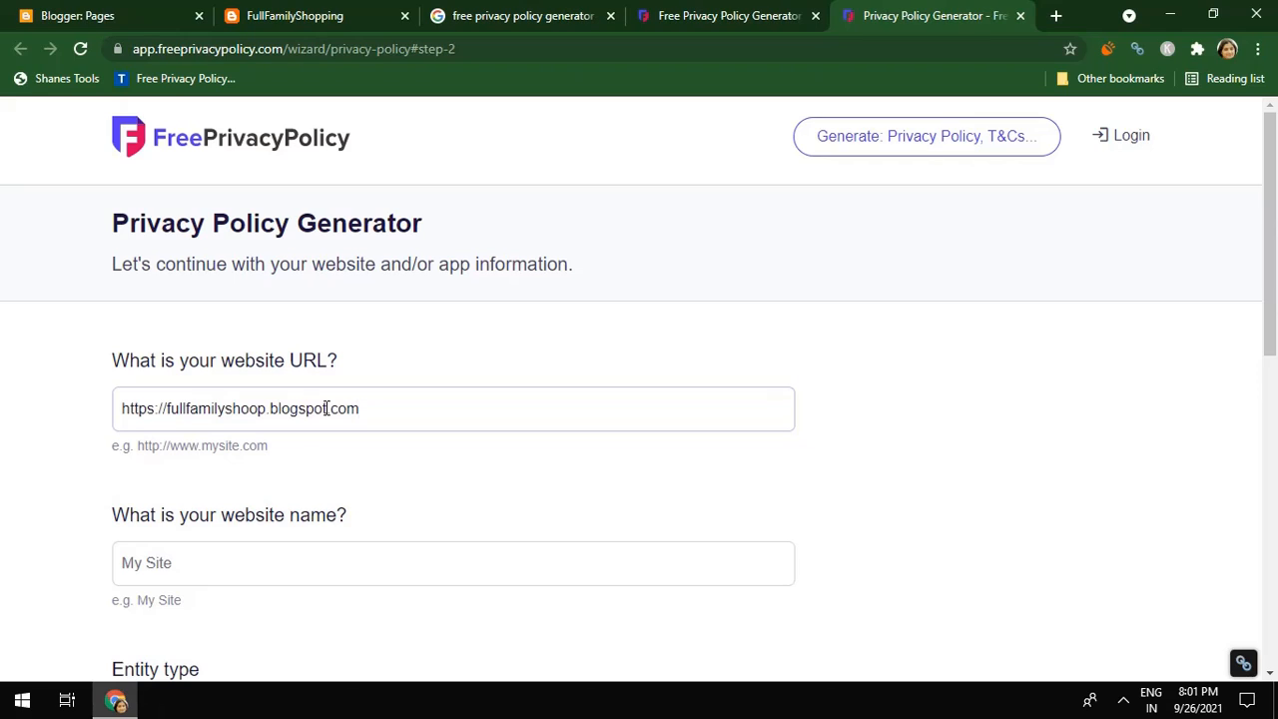
click(352, 566)
text(D)
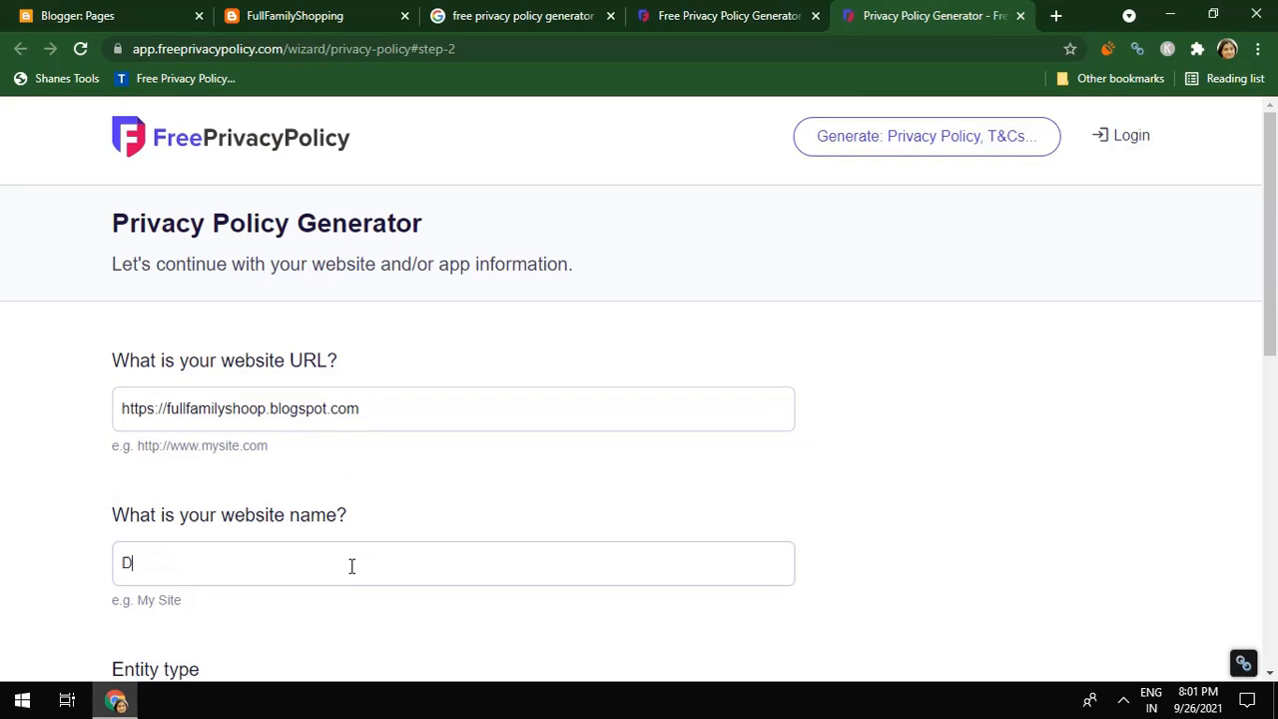
text(igitalGuru)
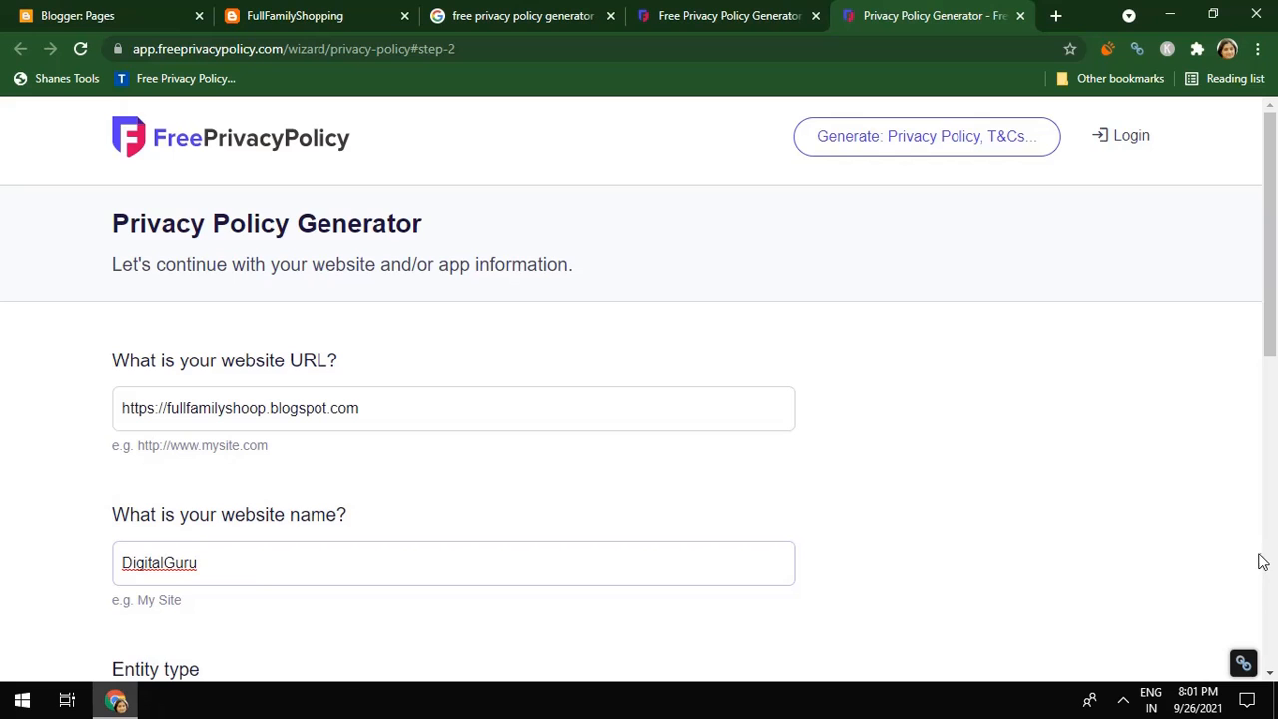
drag(1272, 333, 1273, 506)
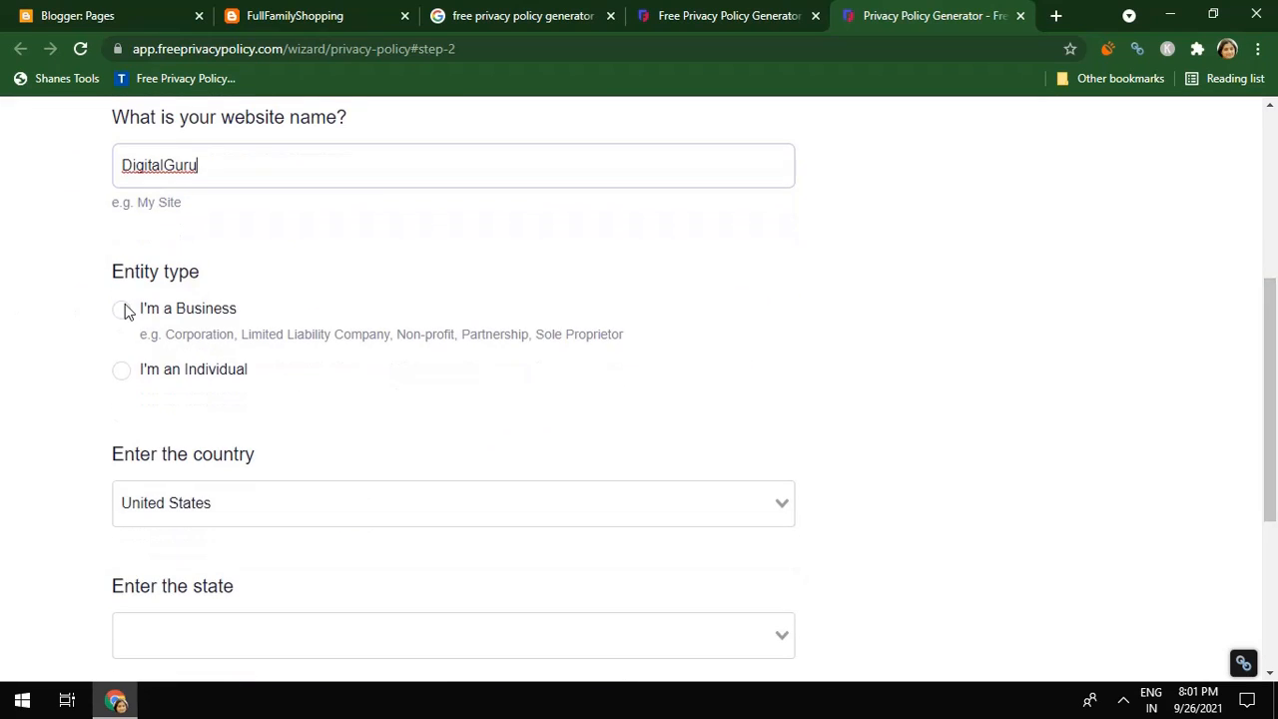
click(128, 376)
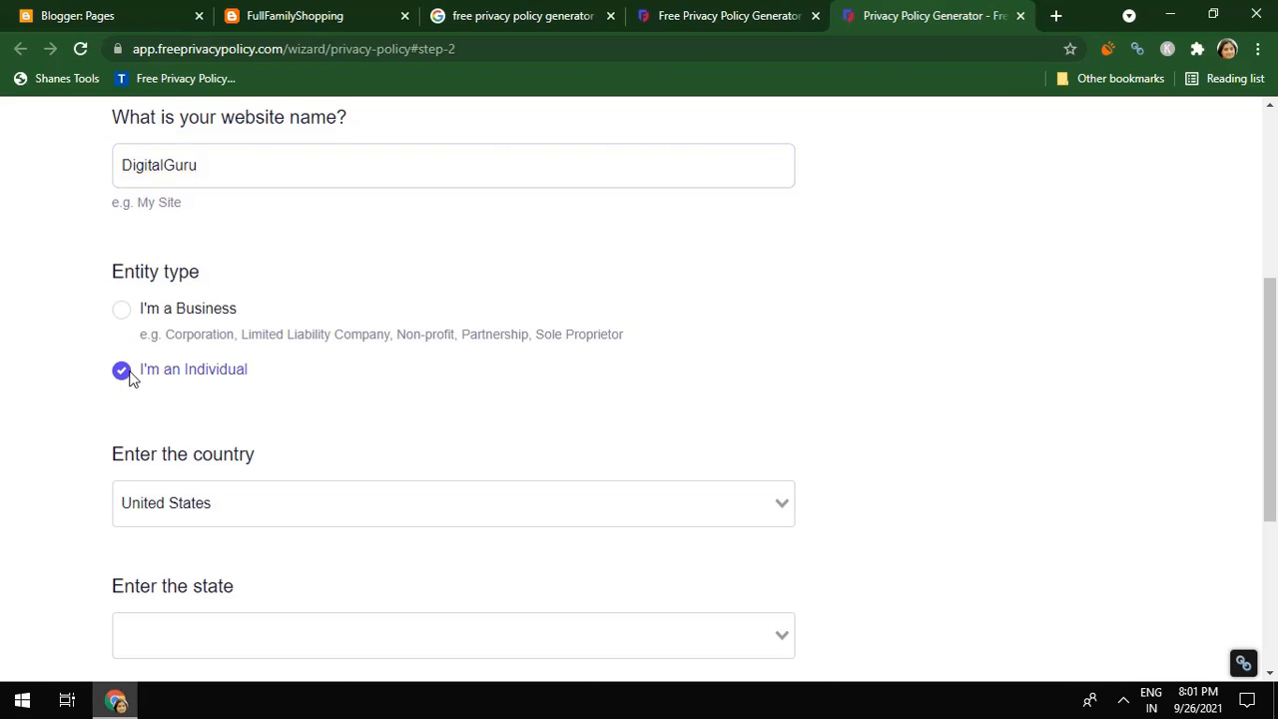
Set the country to India and the state to Assam, then continue
click(231, 517)
text(i)
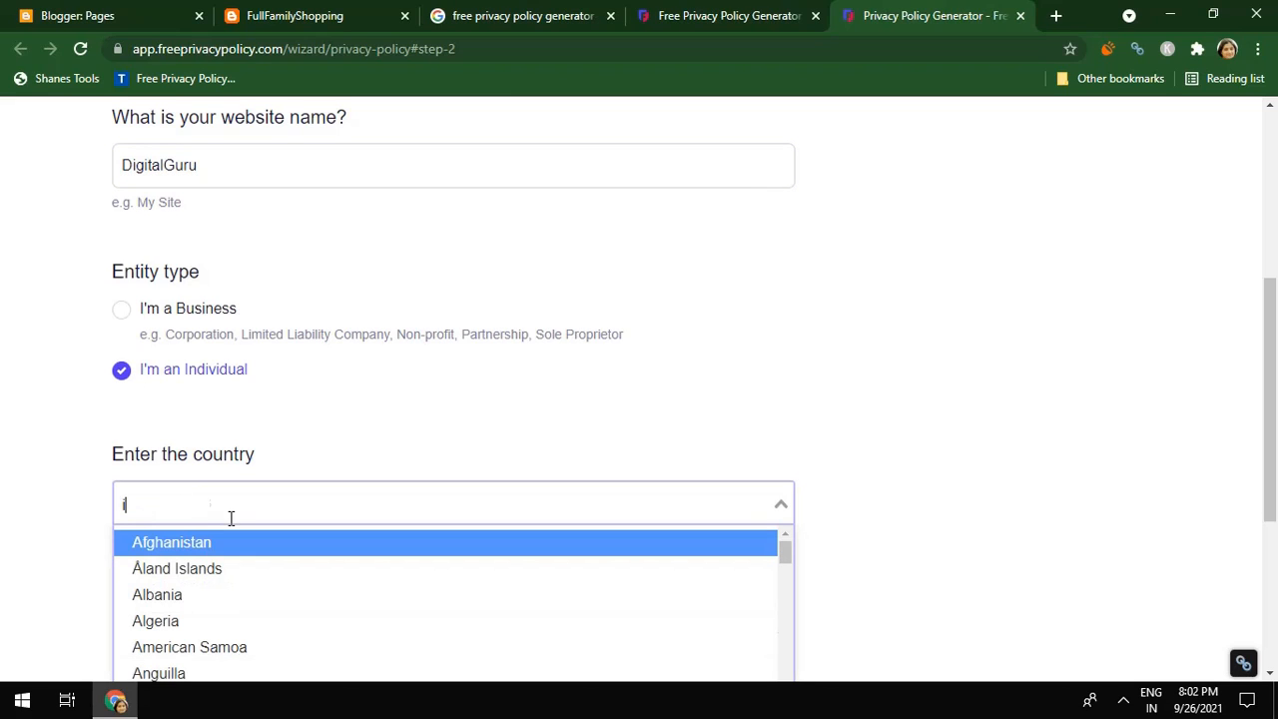
drag(1273, 345, 1276, 456)
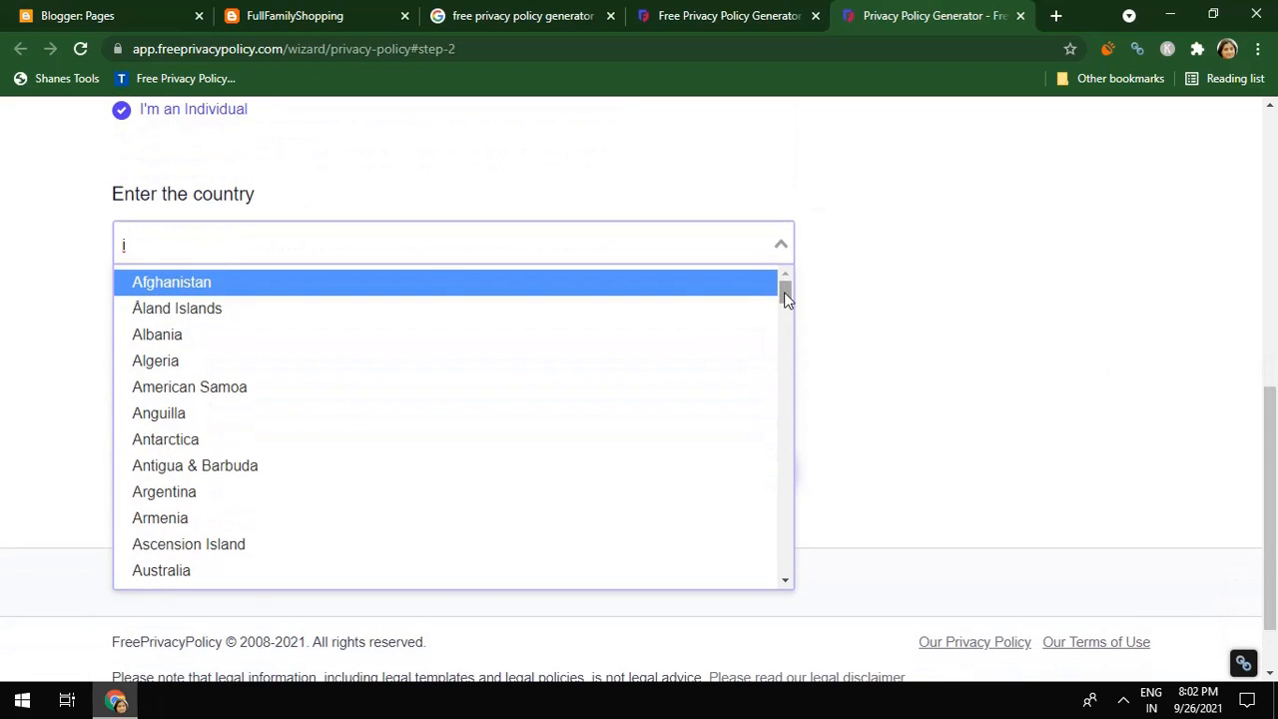
drag(784, 291, 801, 413)
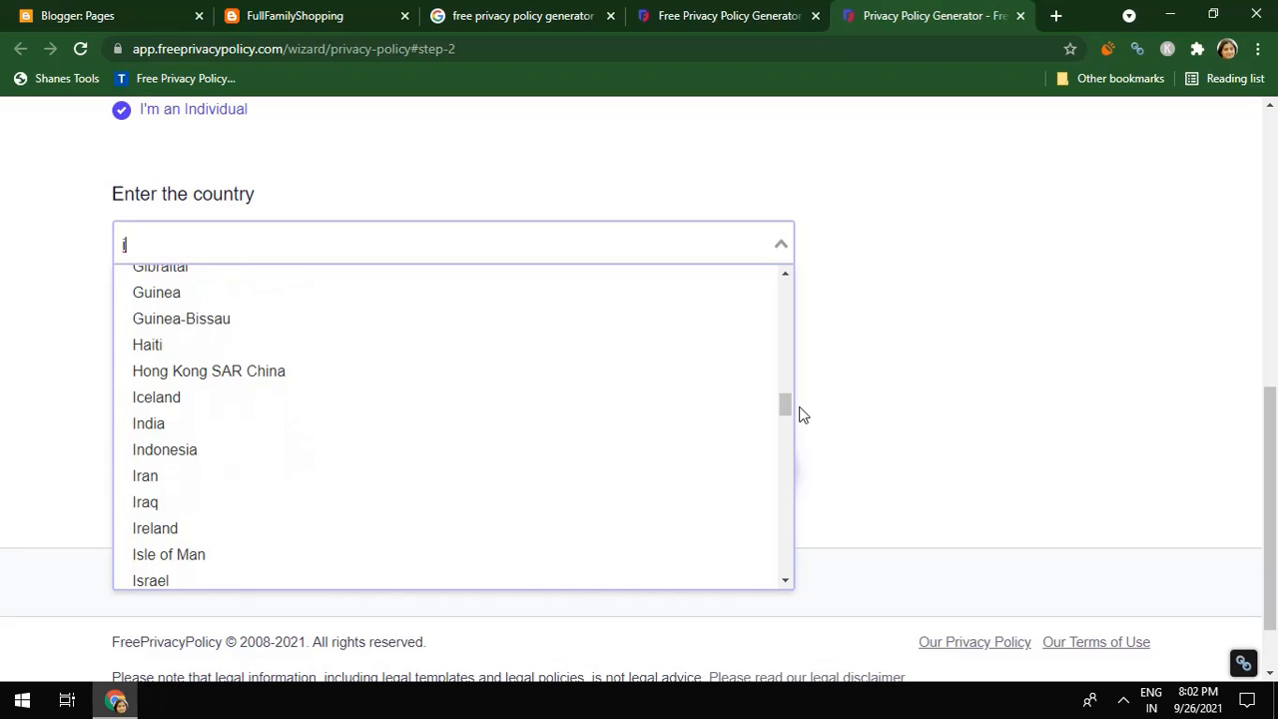
click(695, 424)
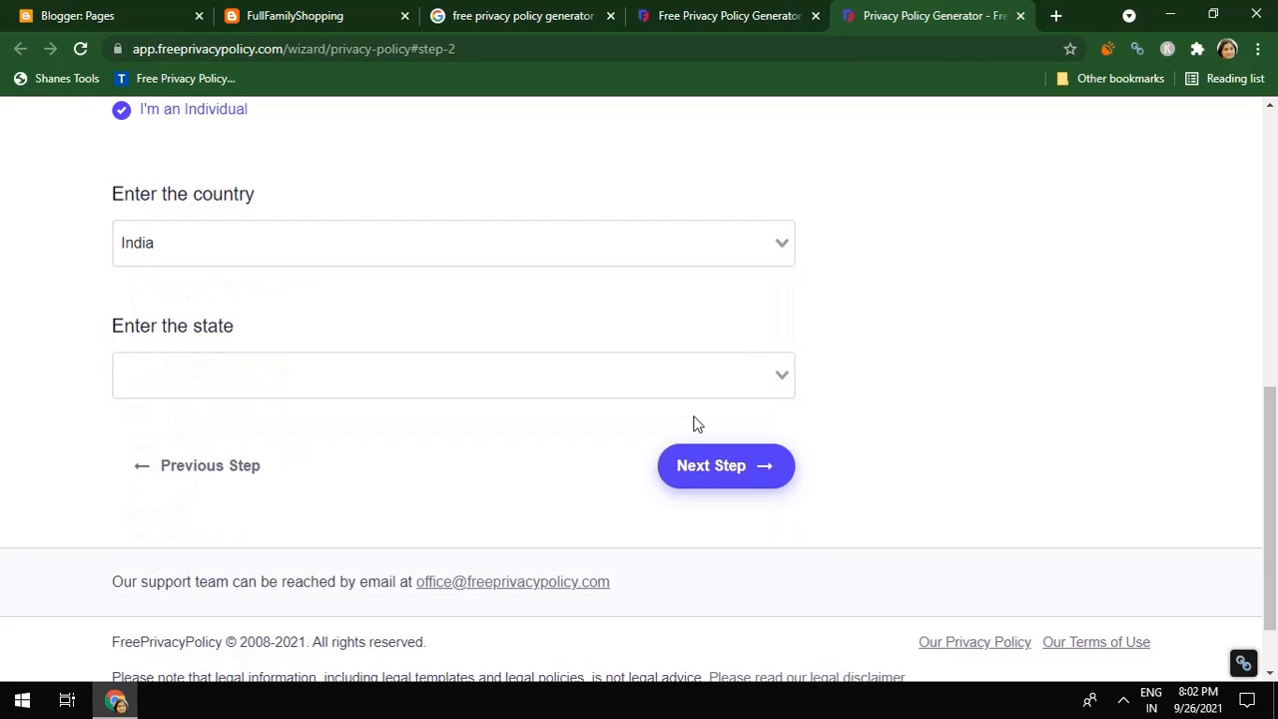
click(597, 388)
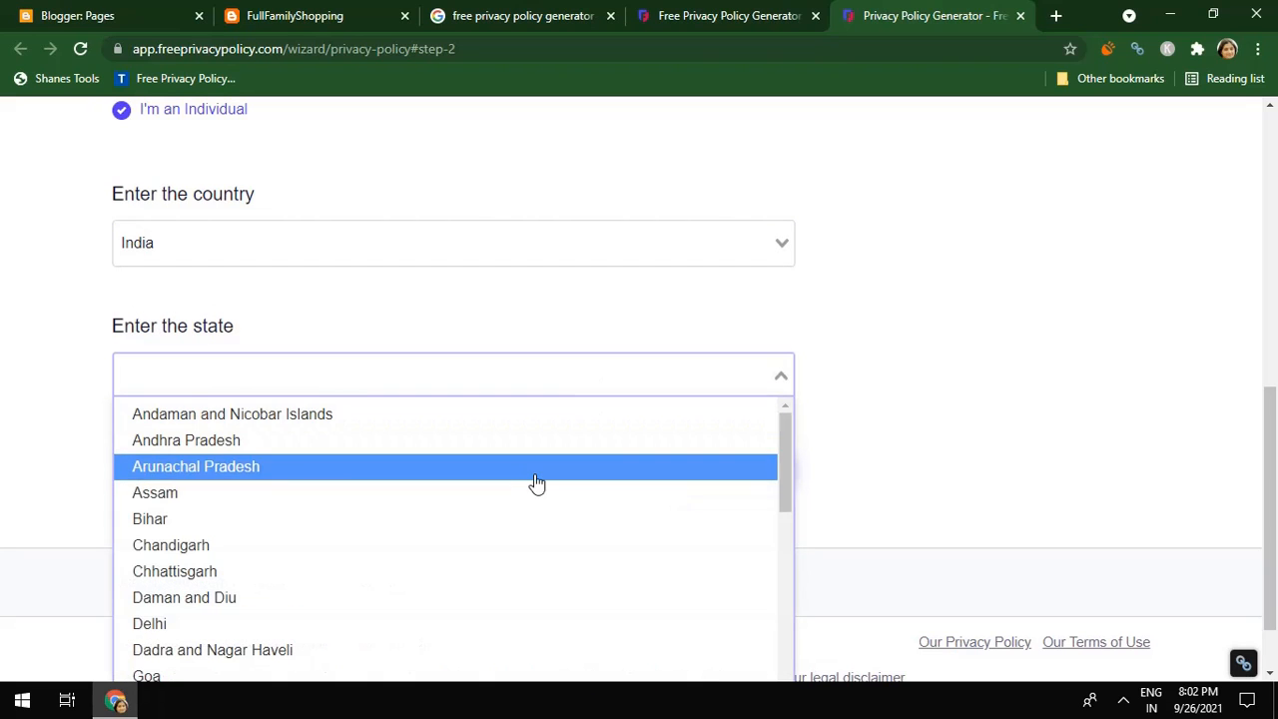
click(533, 499)
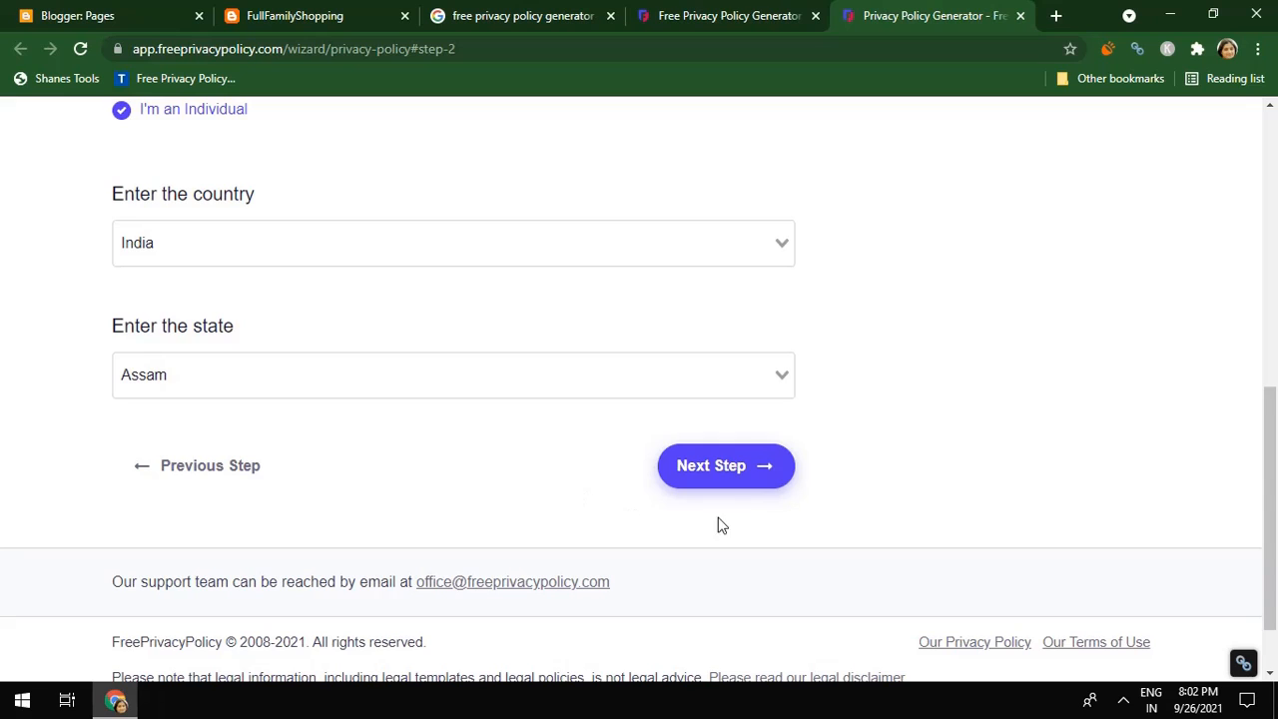
click(716, 484)
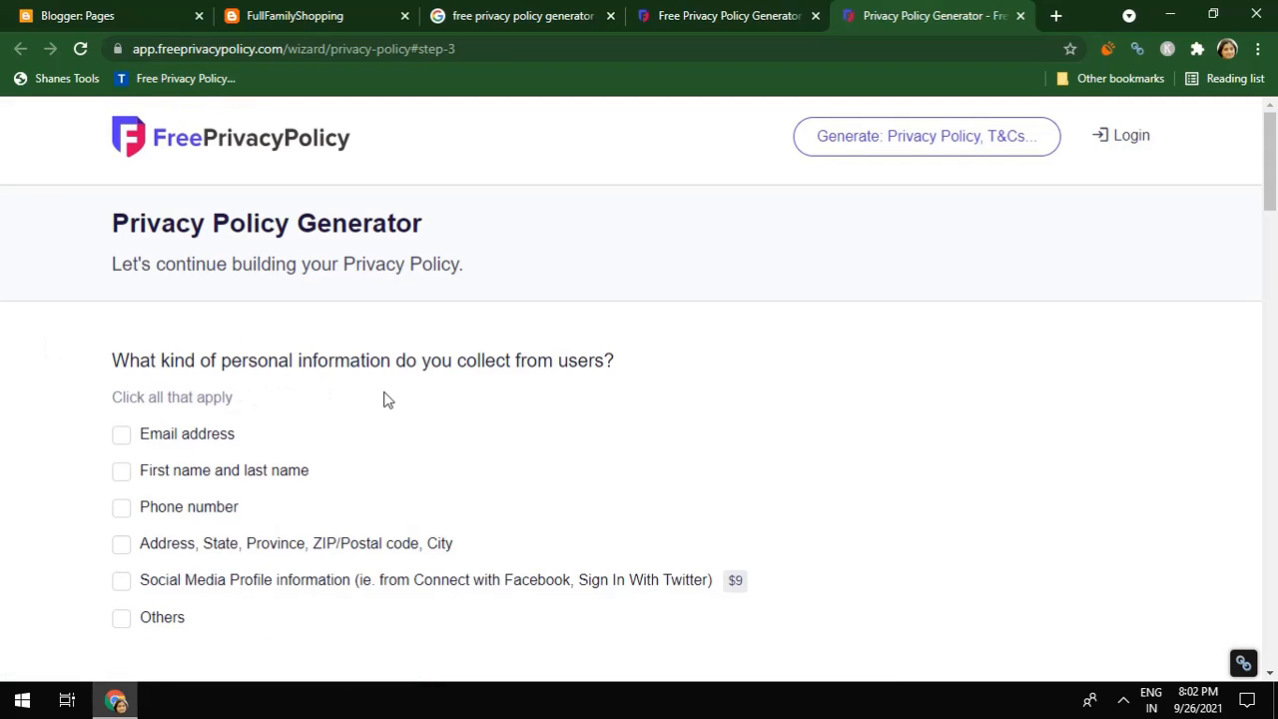
Tick email and name collection, and answer No to analytics, emails, ads and payments
click(121, 435)
click(121, 476)
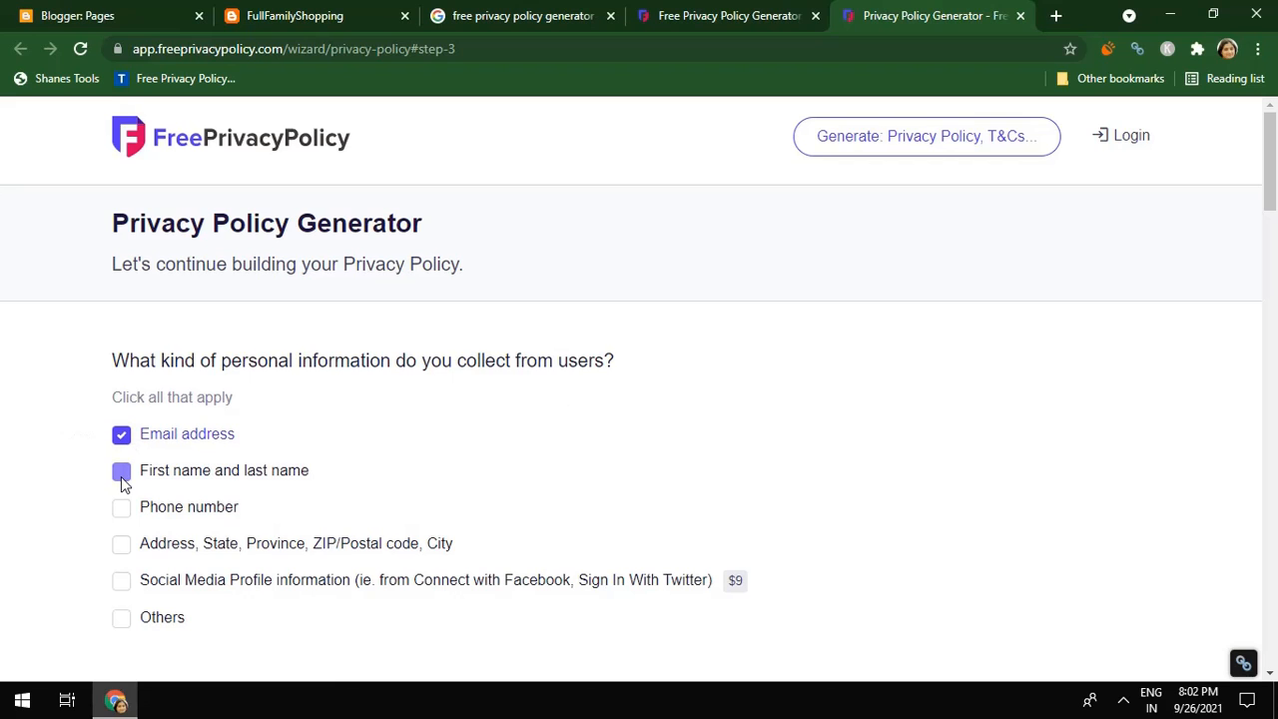
drag(1274, 192, 1274, 264)
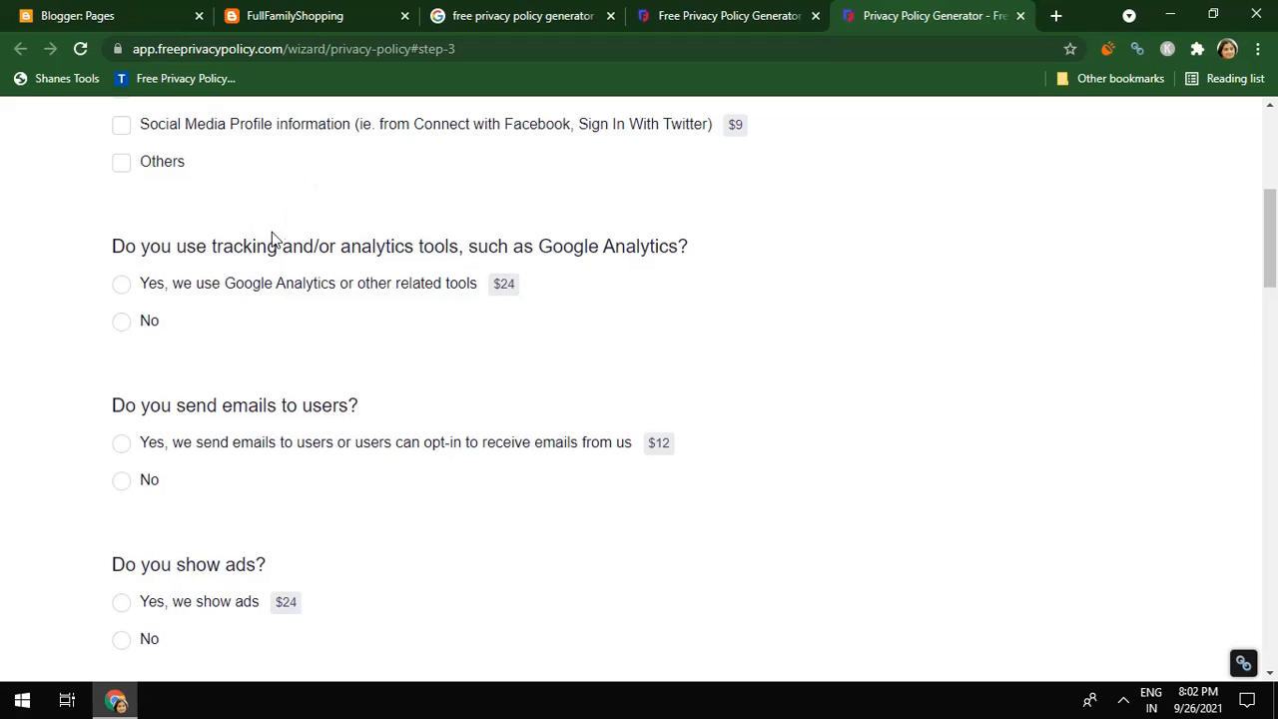
click(121, 329)
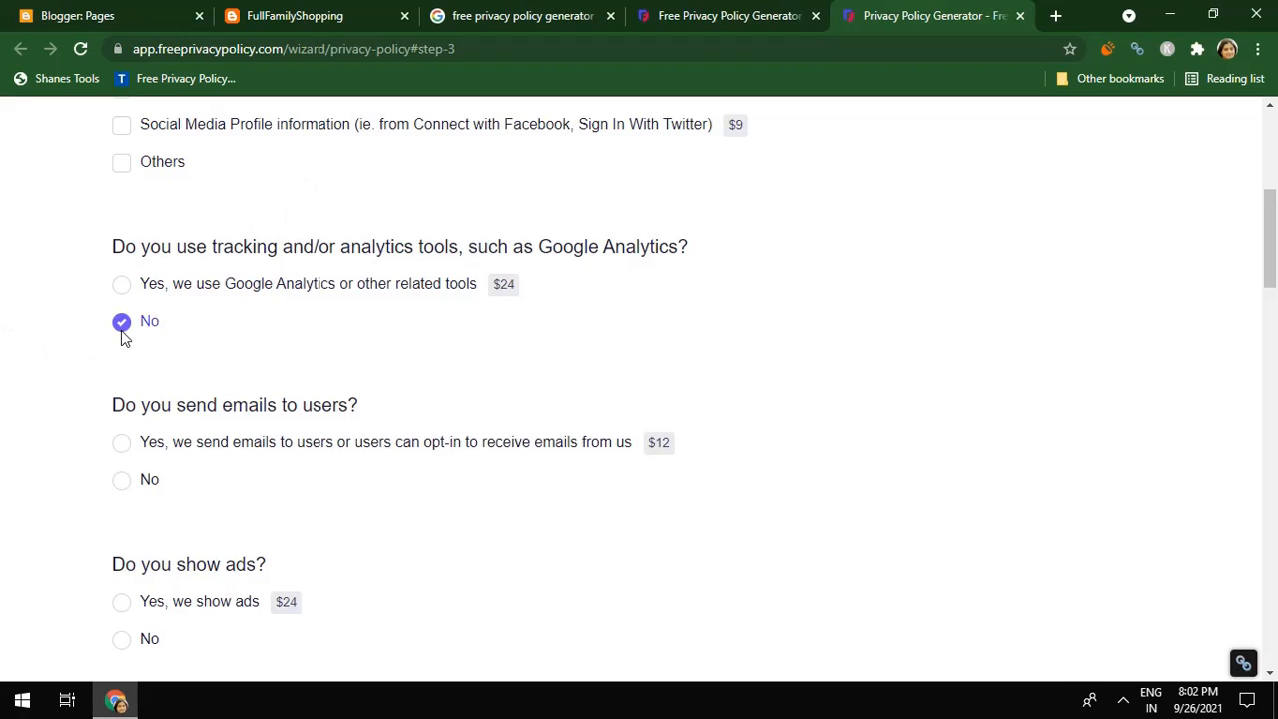
click(124, 481)
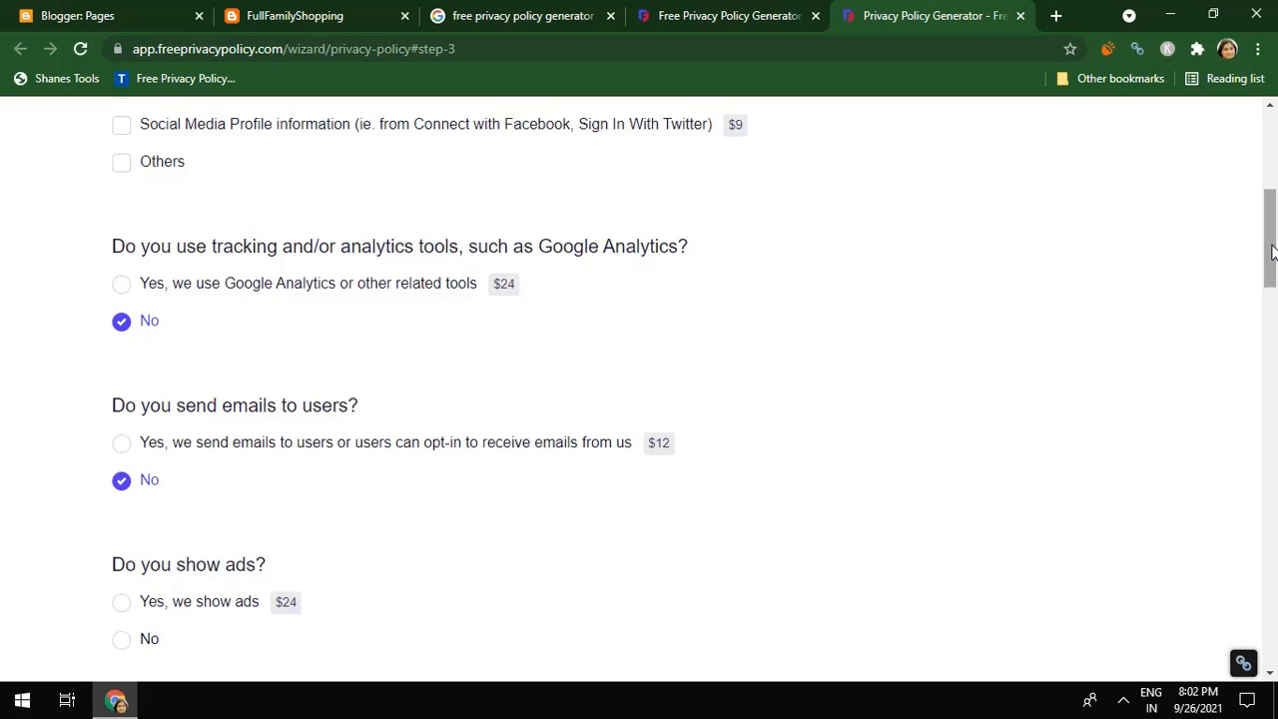
drag(1272, 252, 1271, 310)
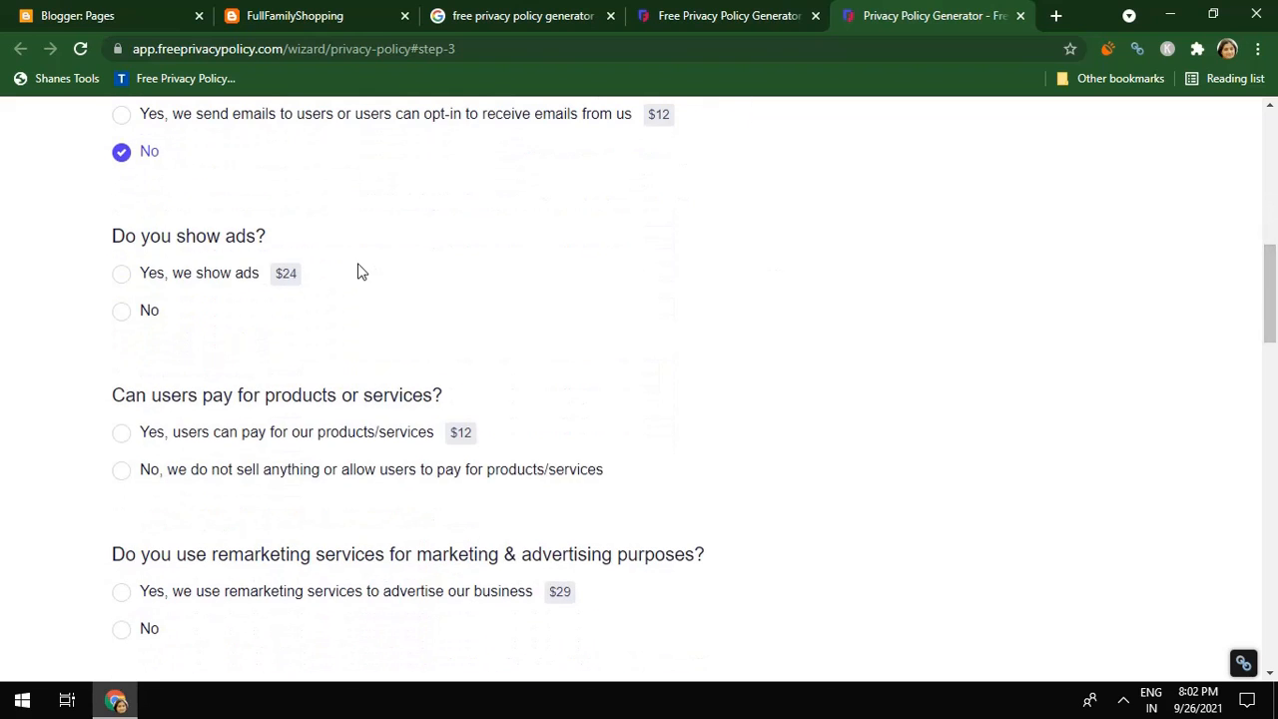
click(120, 314)
click(122, 470)
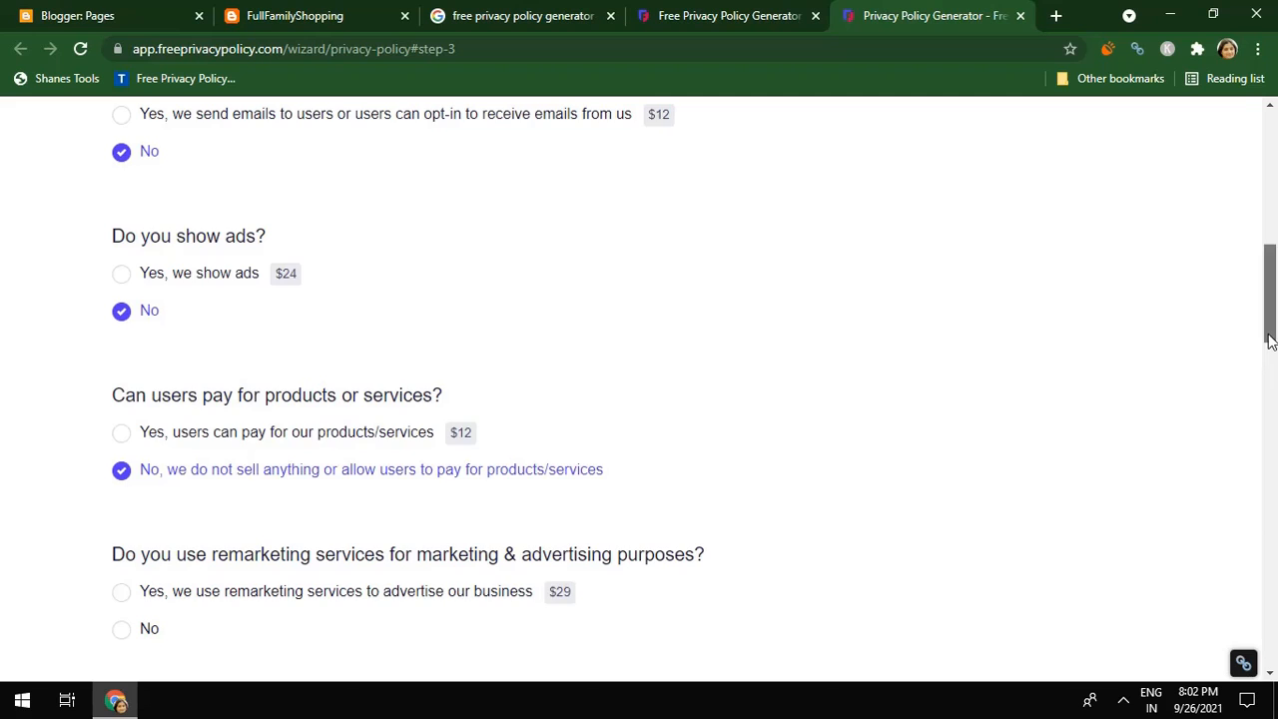
Answer No to remarketing, CCPA, GDPR, CalOPPA and collecting children's data
drag(1271, 340, 1274, 401)
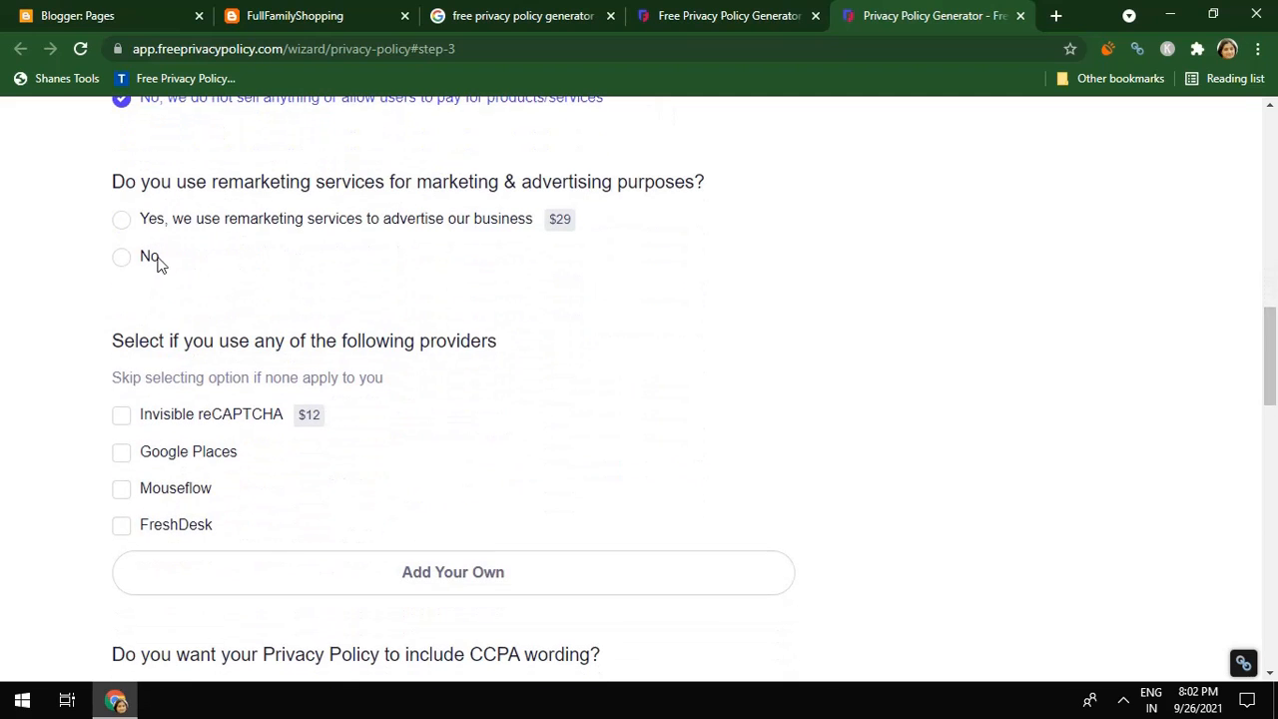
click(121, 256)
drag(1271, 371, 1260, 446)
click(122, 391)
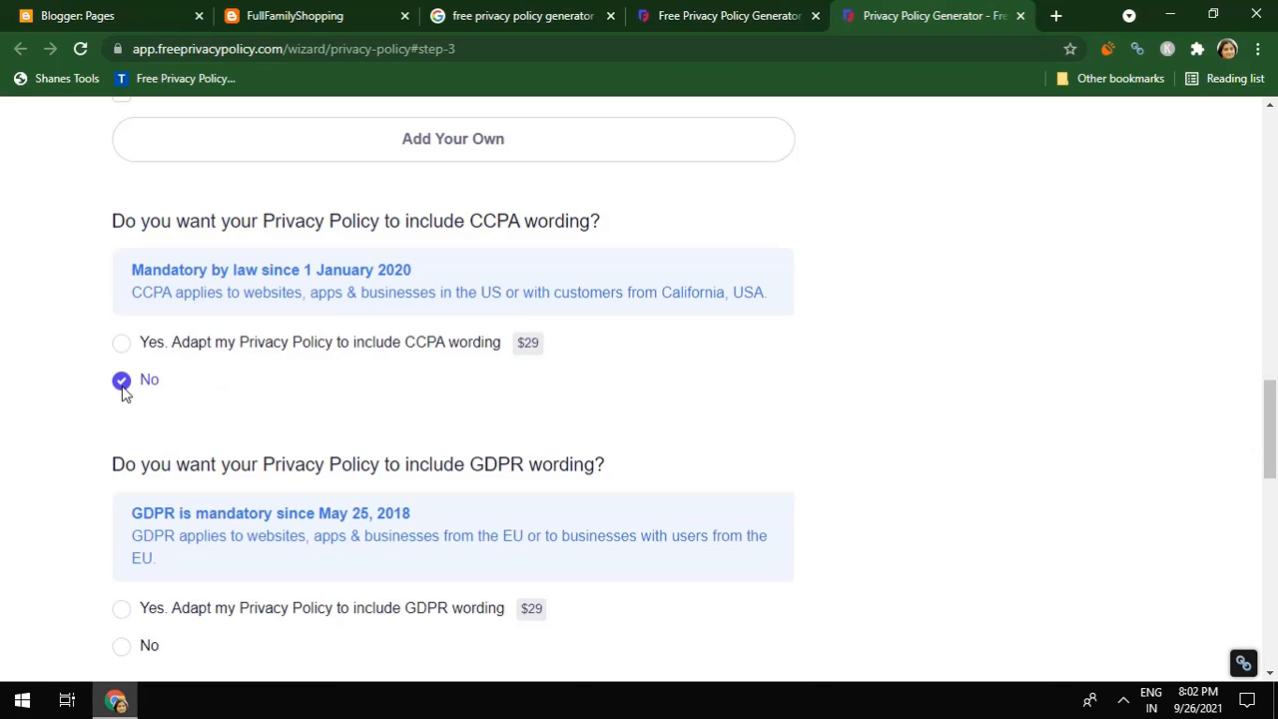
drag(1270, 437, 1268, 480)
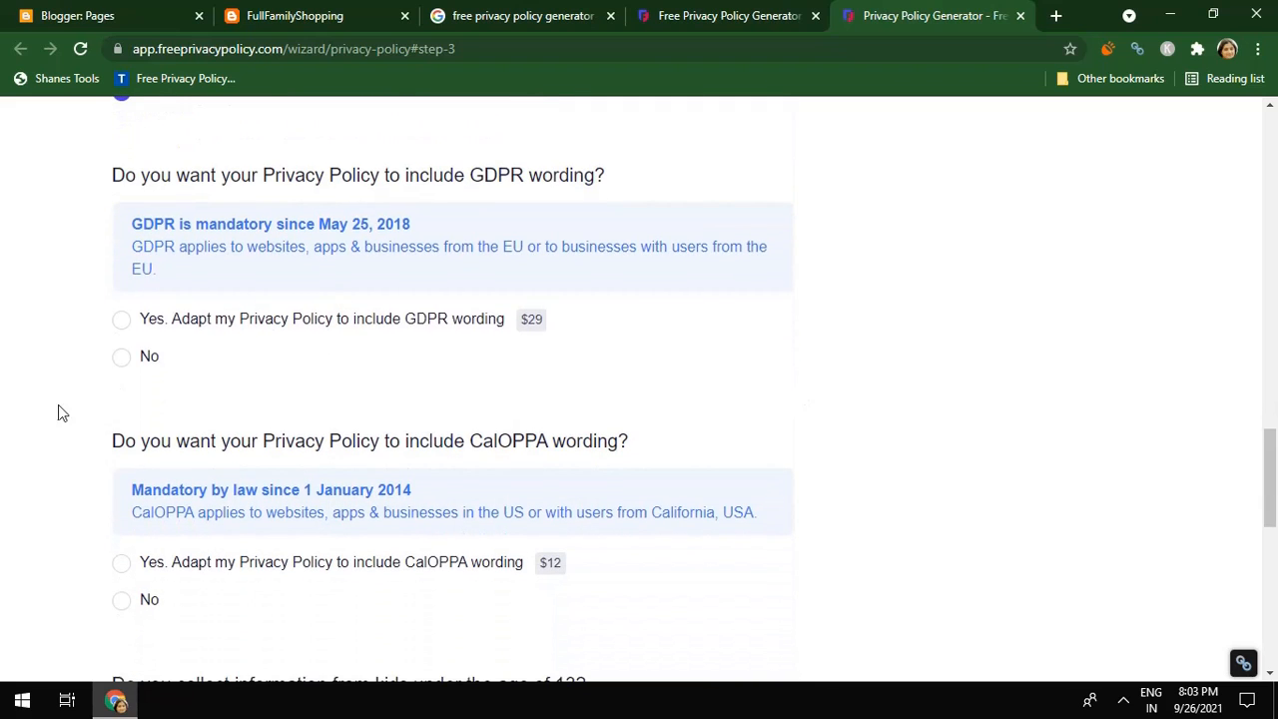
click(121, 359)
click(122, 601)
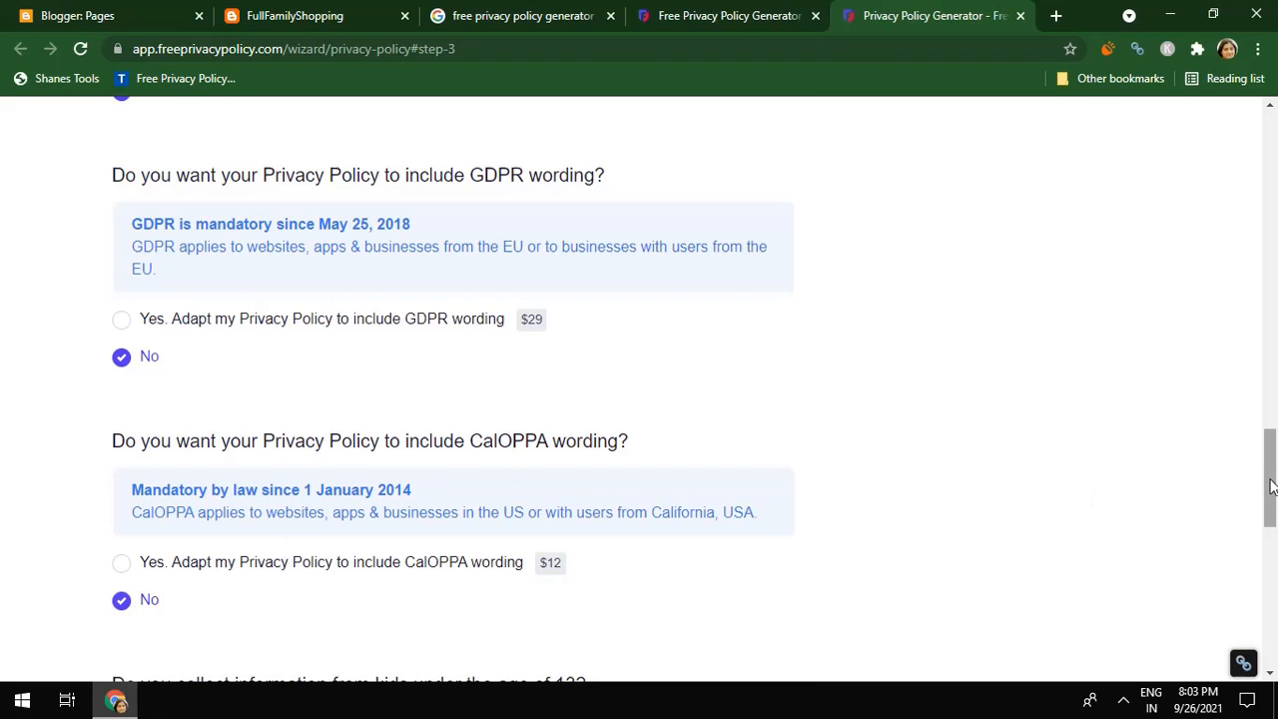
drag(1270, 486, 1264, 587)
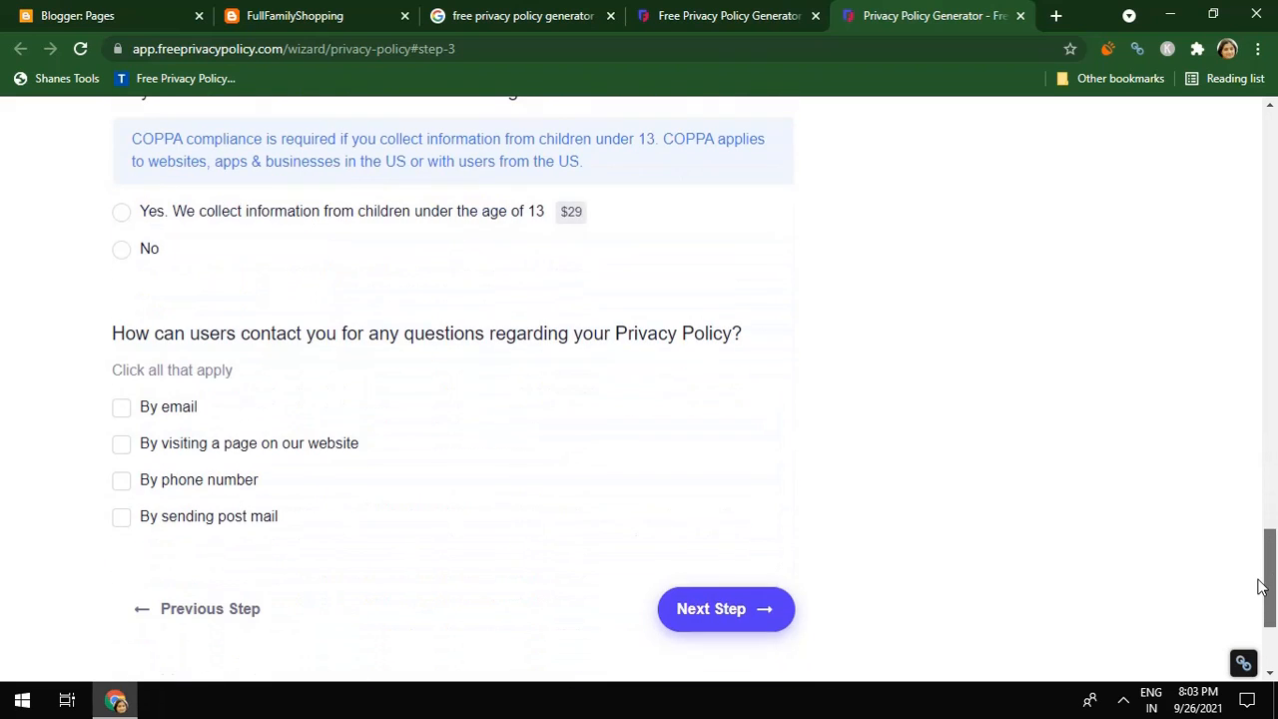
click(121, 250)
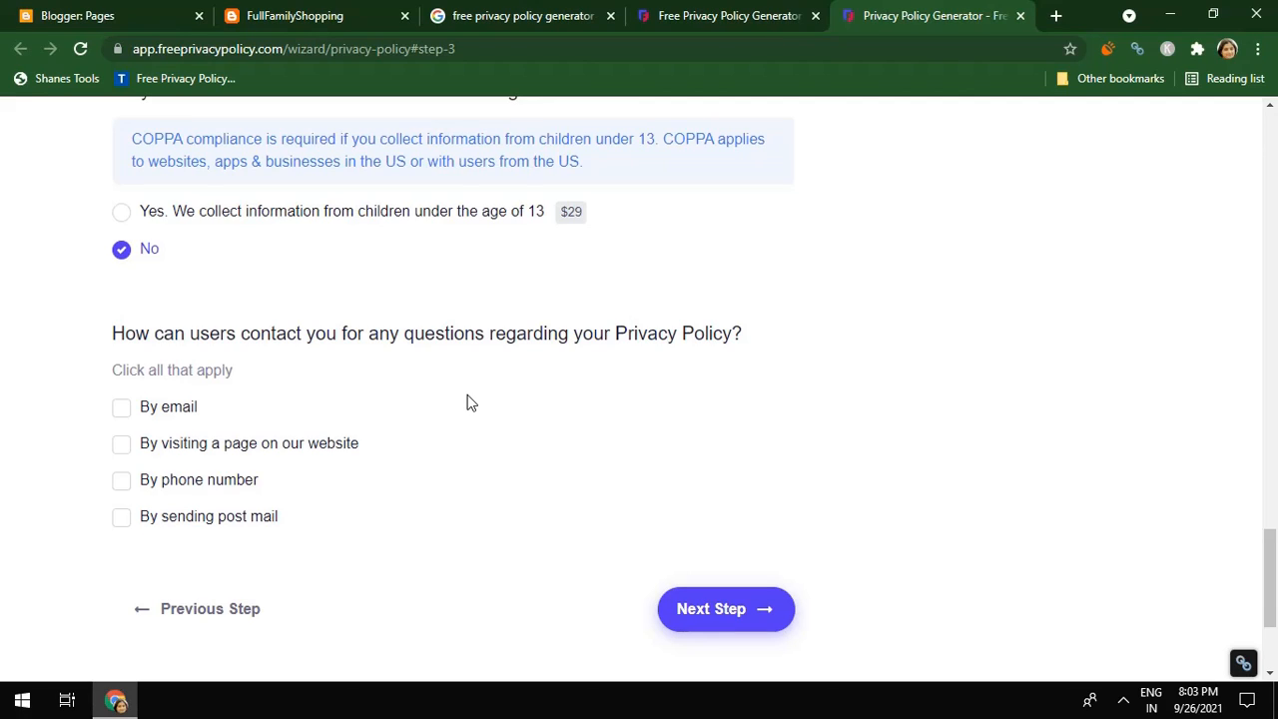
Offer contact by email and enter the contact e-mail address
click(123, 408)
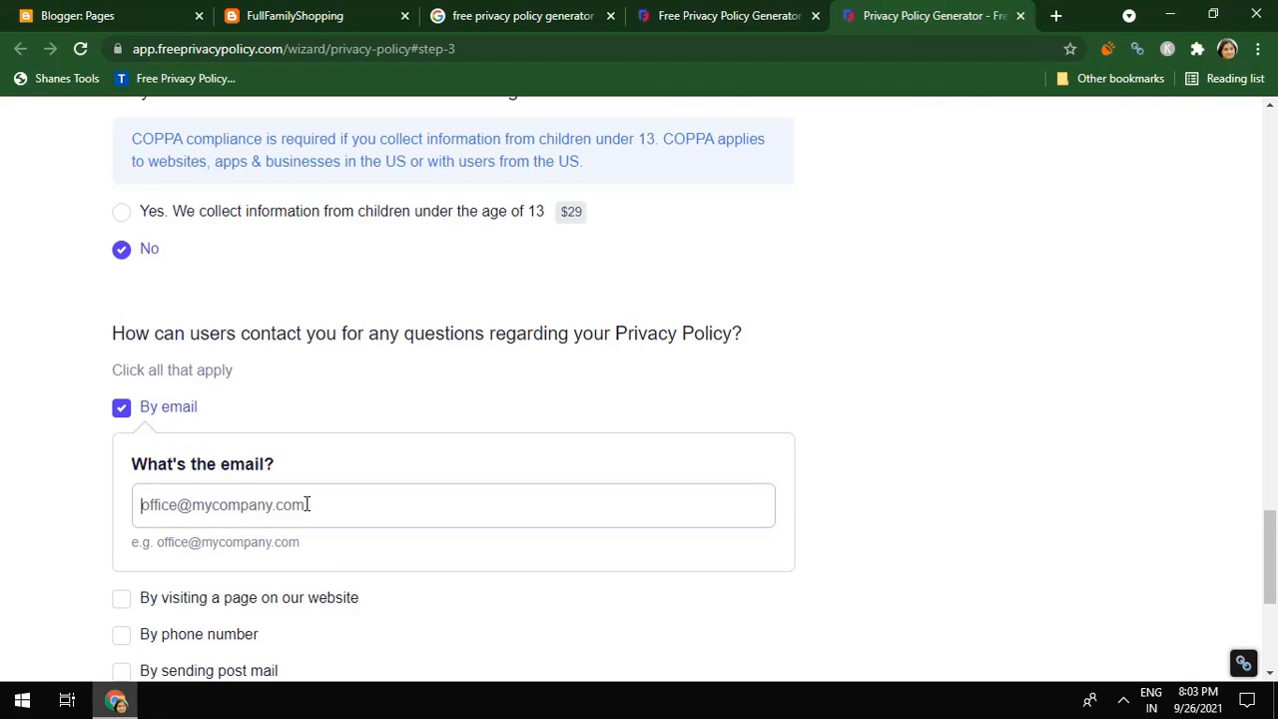
click(307, 504)
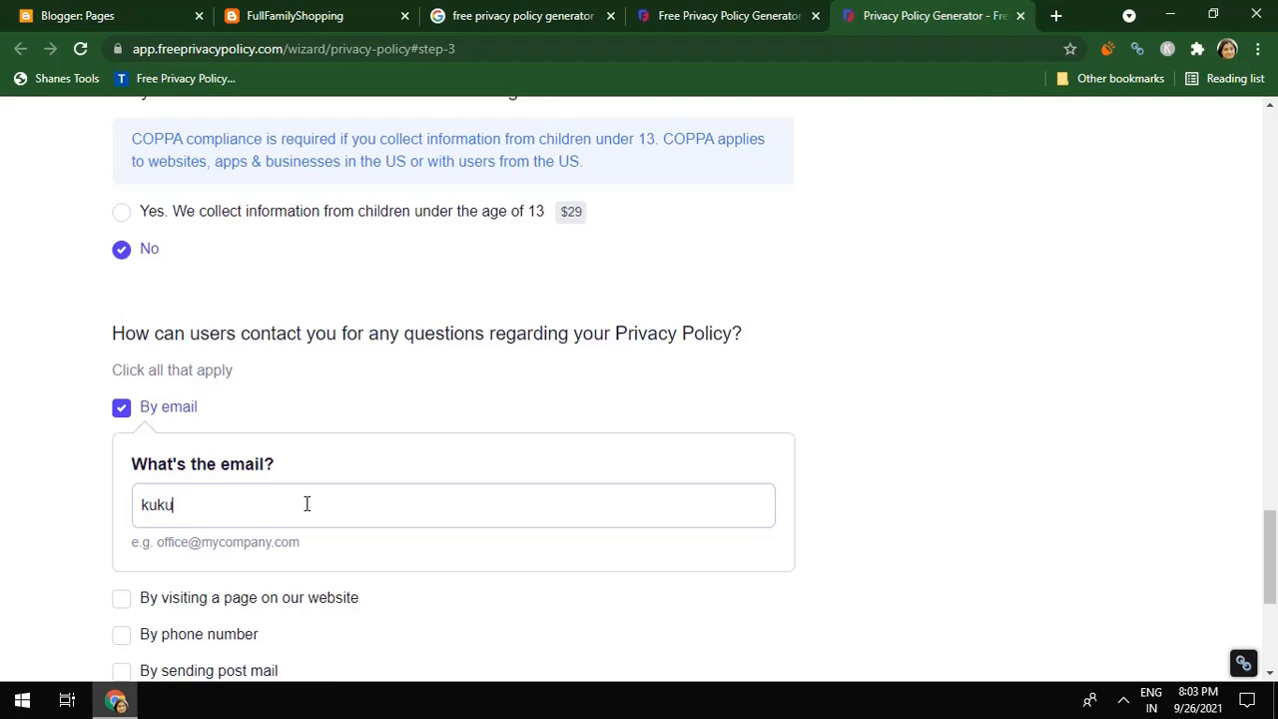
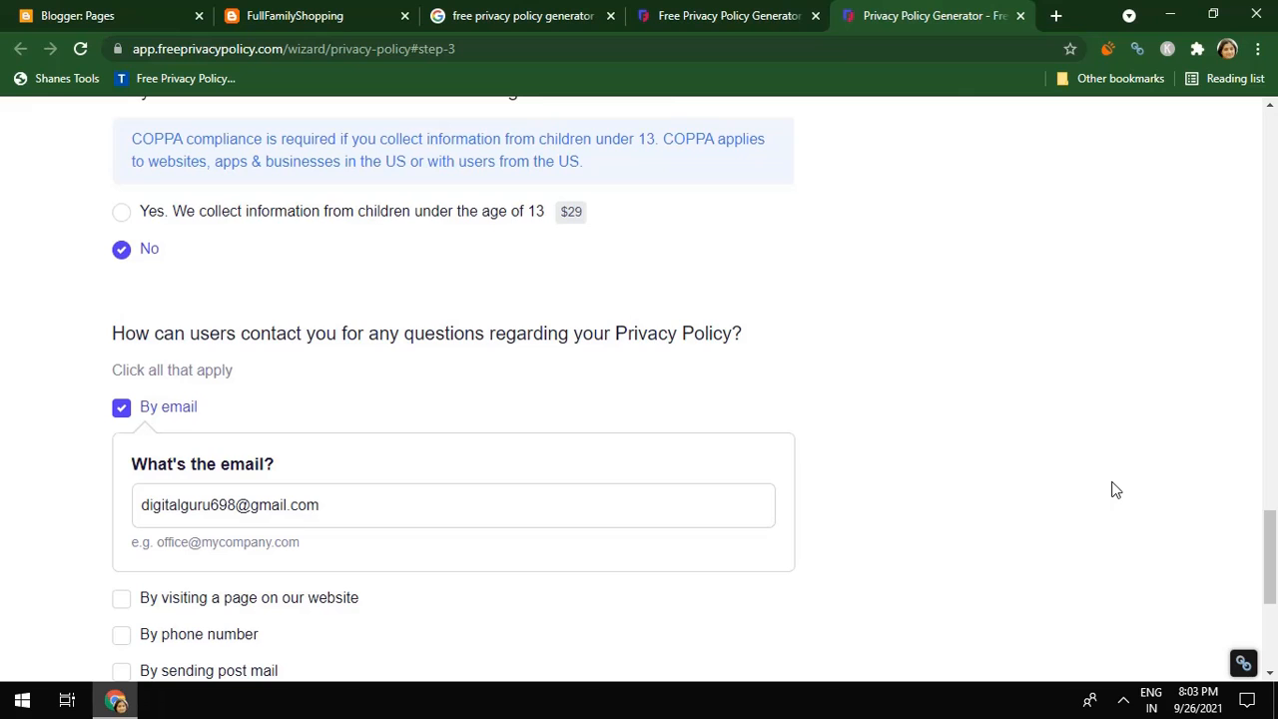
drag(1270, 582, 1271, 643)
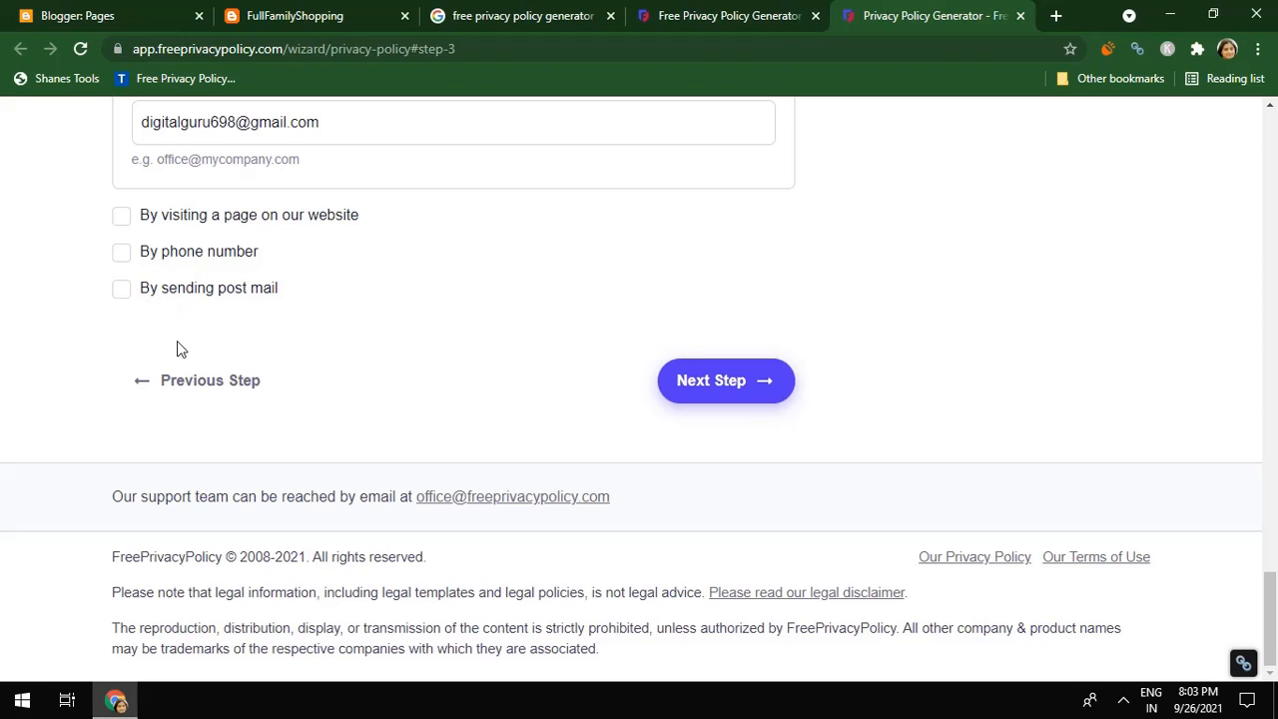
Leave post mail and website-page contact unchecked, keeping only email, and advance to step 4
click(136, 297)
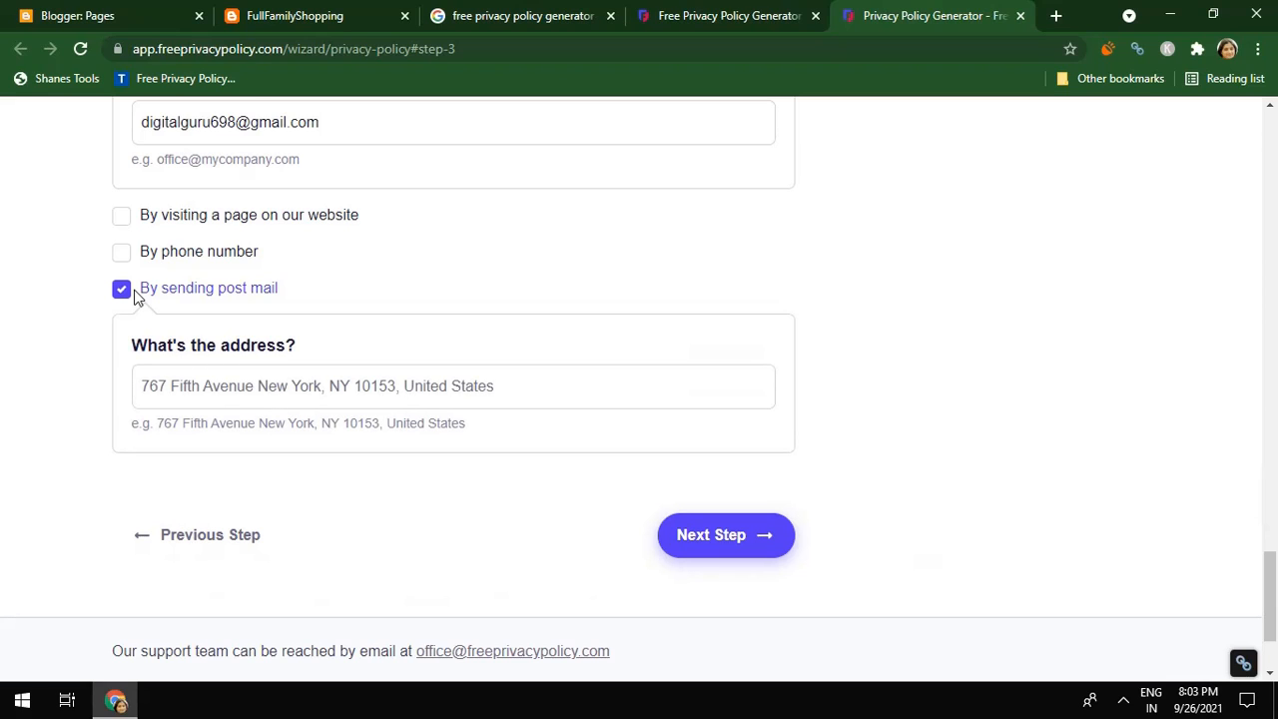
click(126, 230)
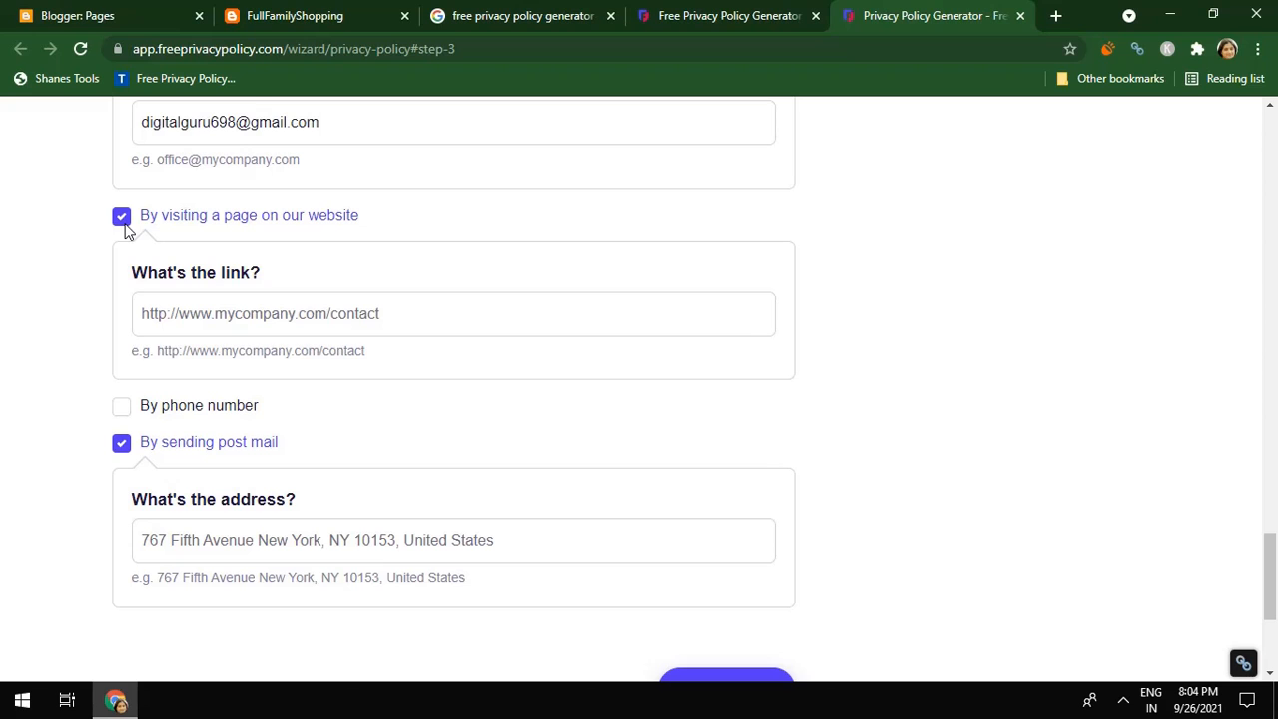
drag(1271, 608, 1269, 579)
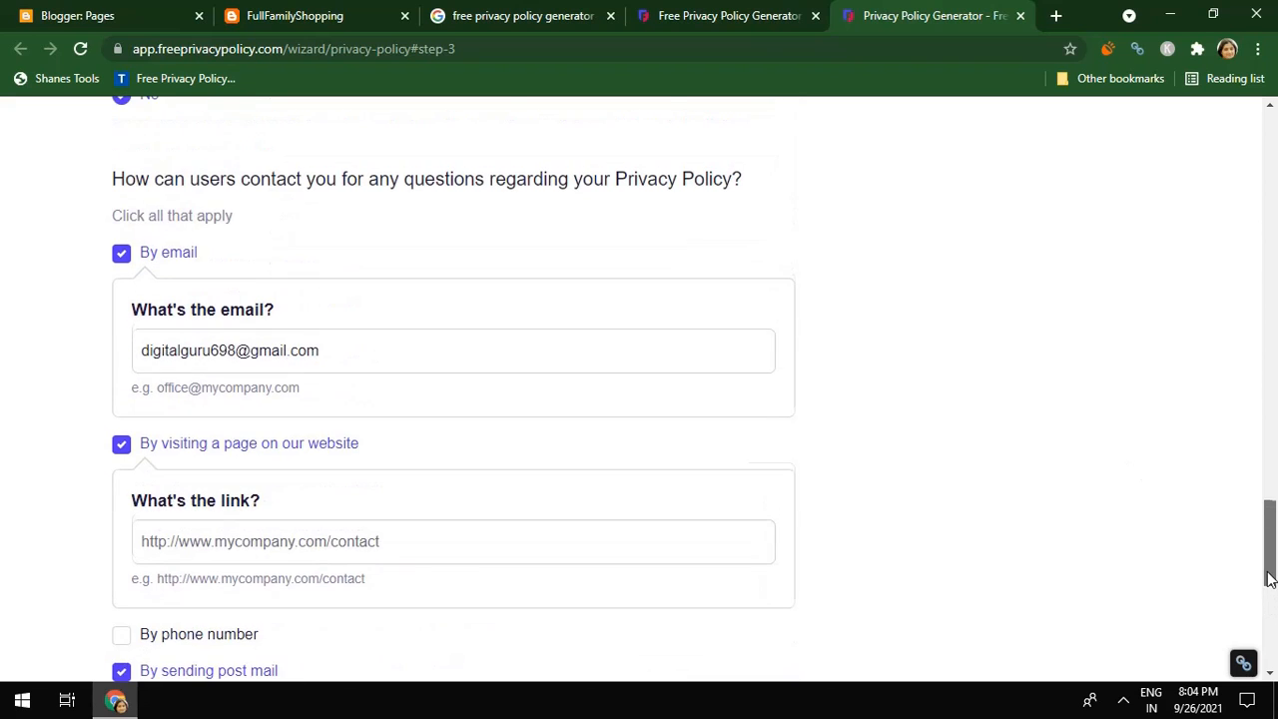
scroll(1268, 579, down, 1)
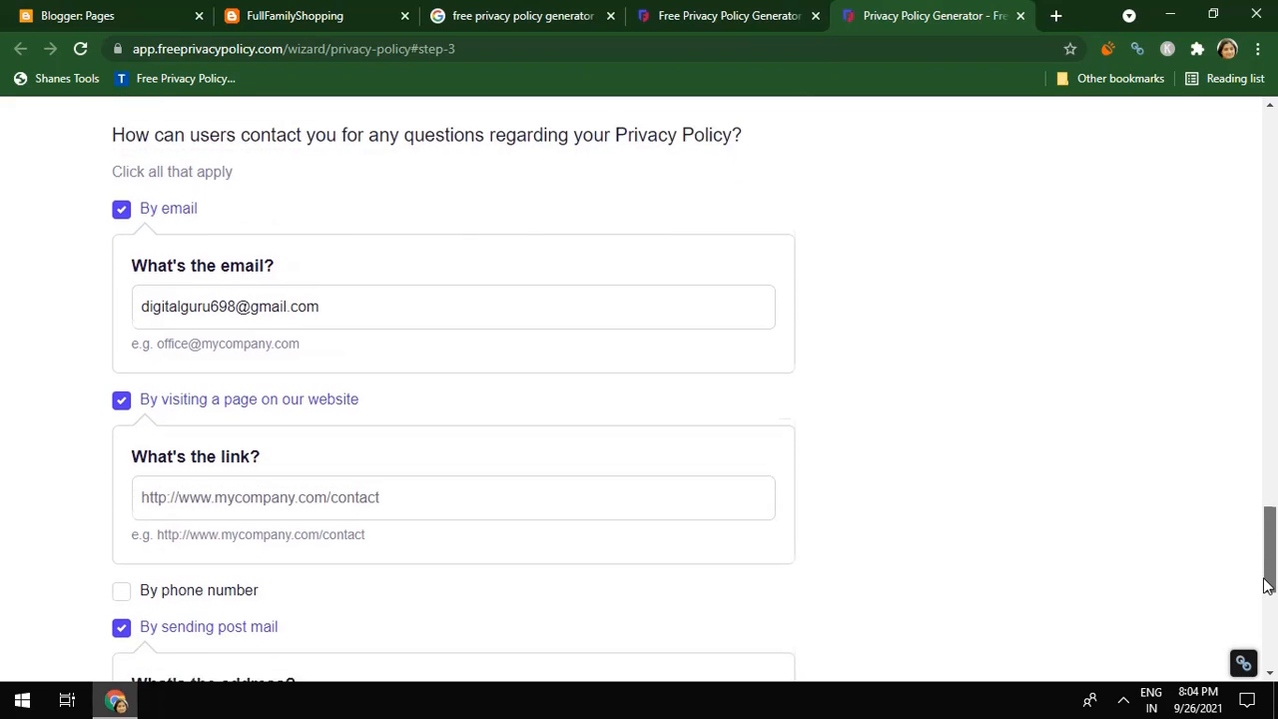
click(122, 392)
click(119, 463)
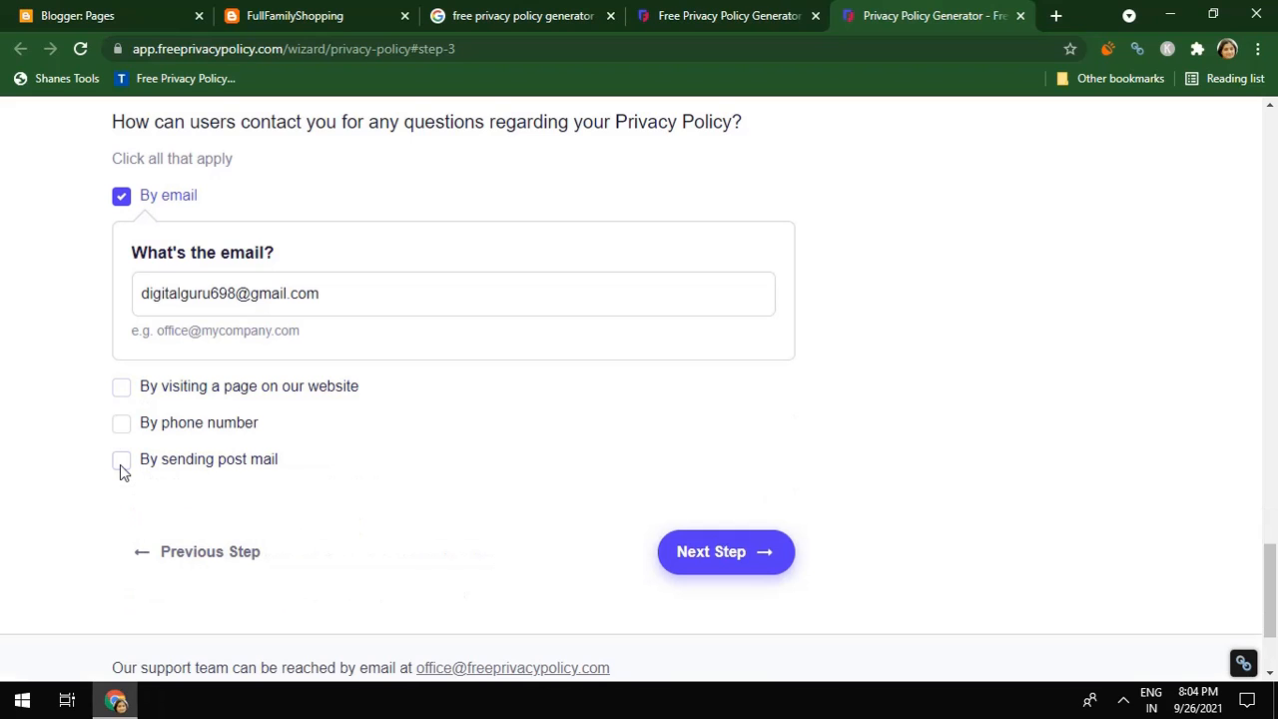
click(764, 560)
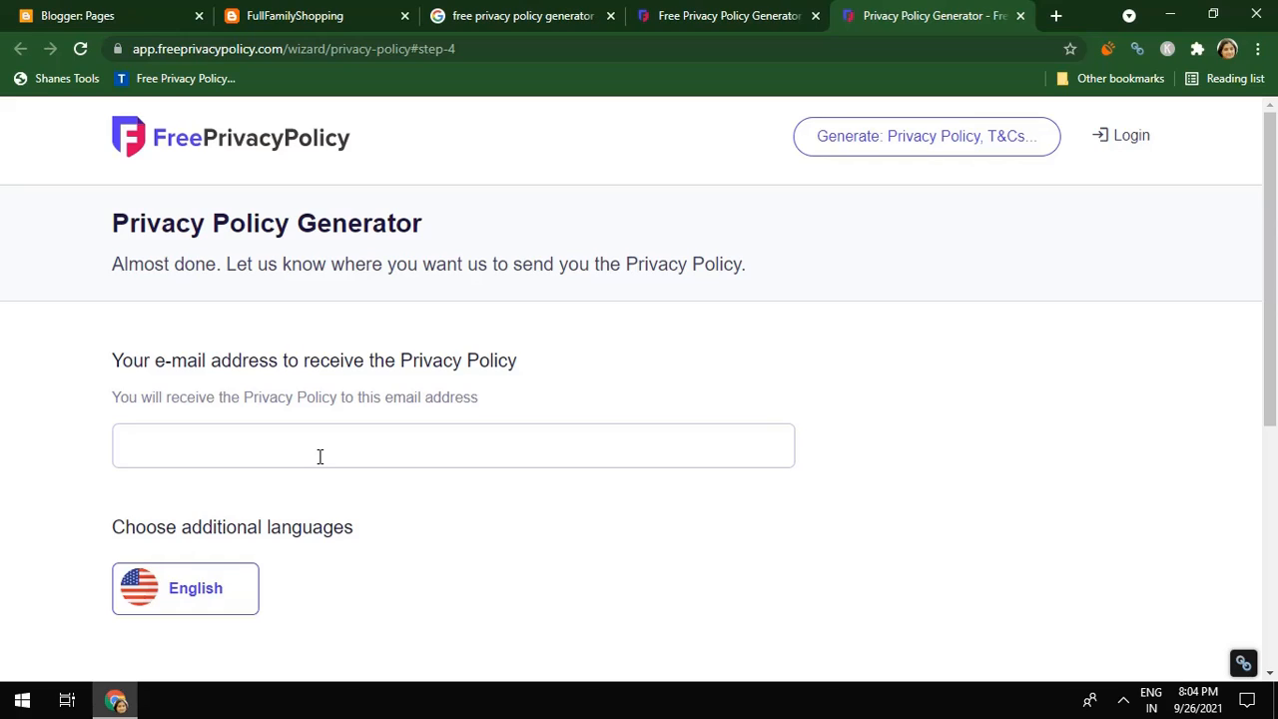
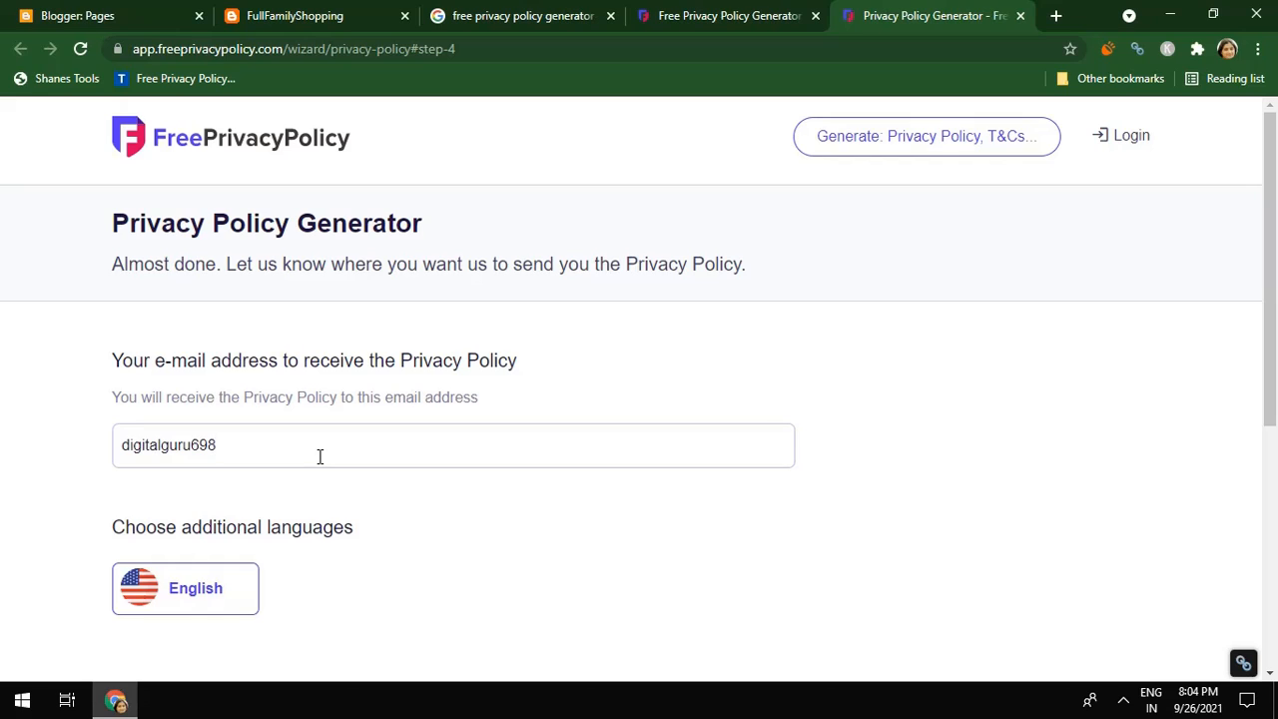
Enter the delivery e-mail address and generate the privacy policy
drag(1271, 382, 1274, 506)
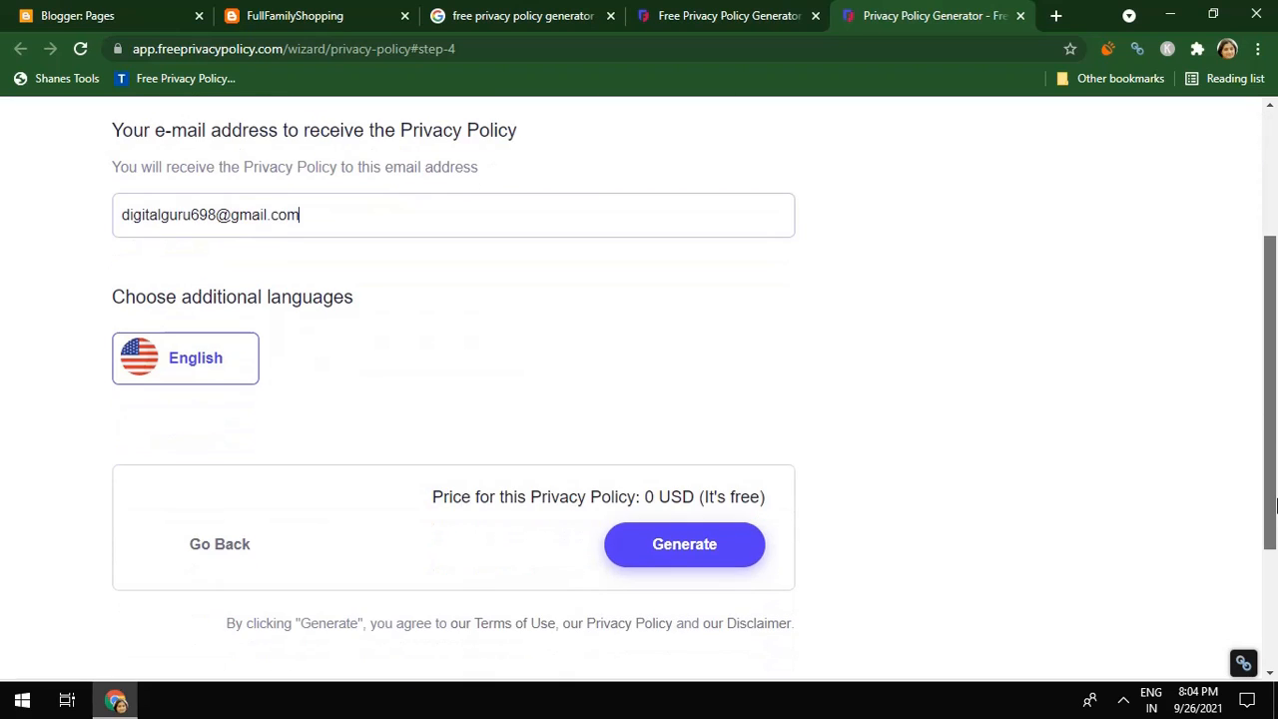
click(676, 562)
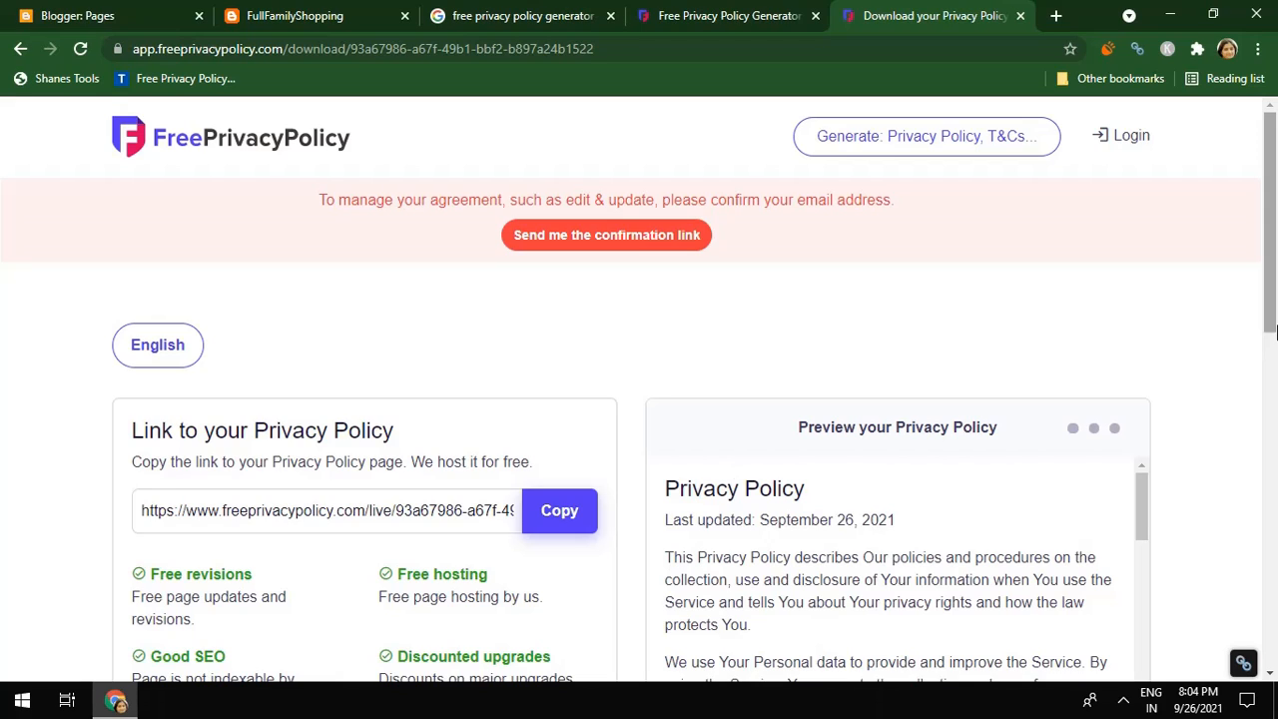
Copy the policy's HTML to the clipboard and switch to the FullFamilyShopping blog tab
drag(1271, 325, 1272, 540)
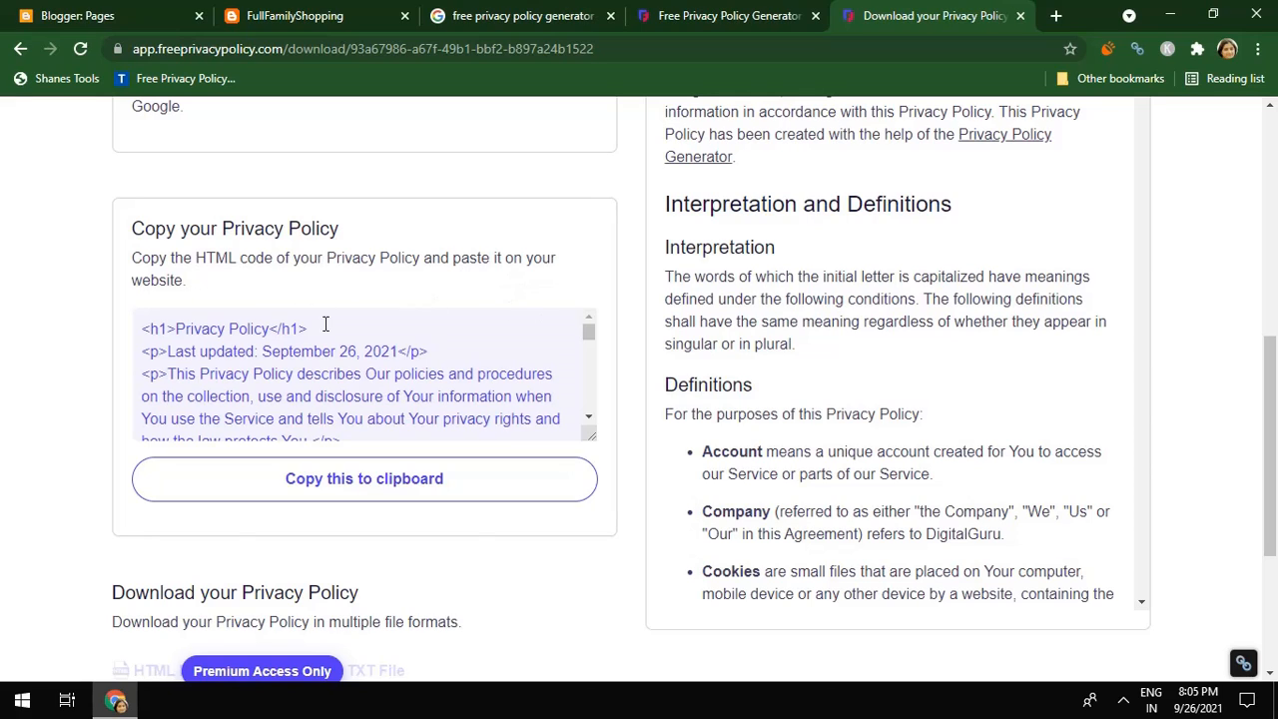
click(388, 484)
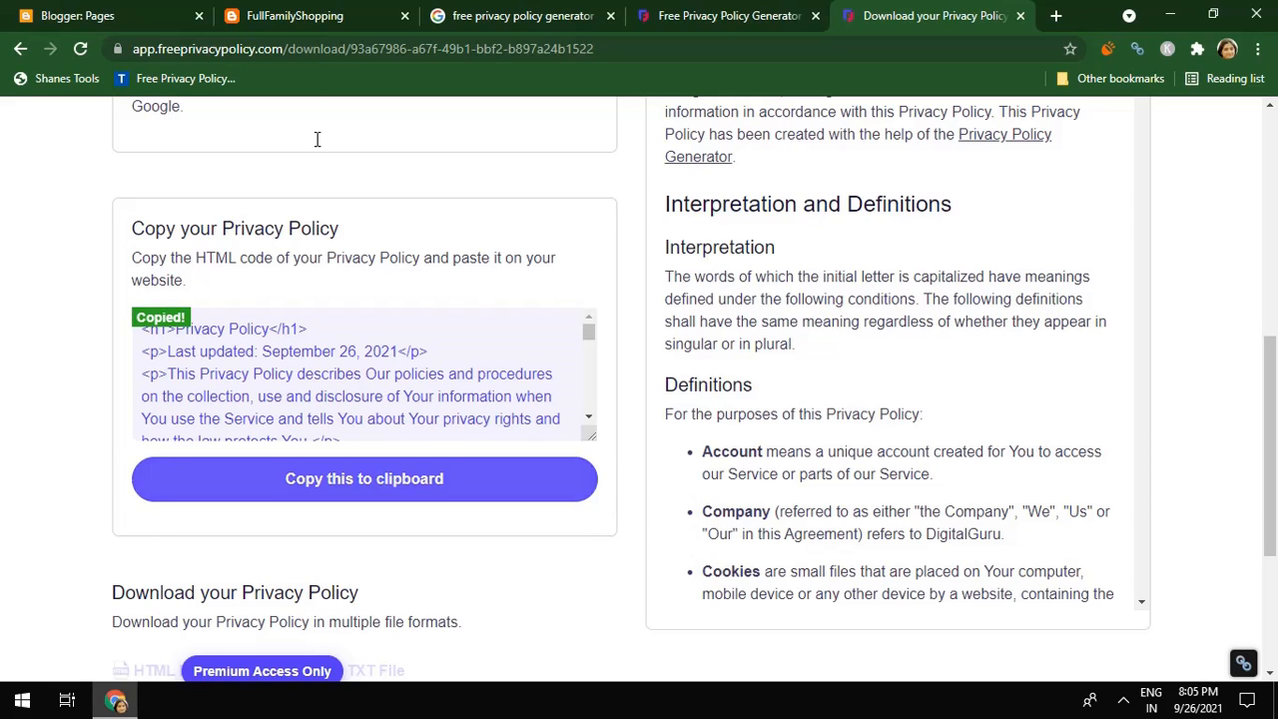
click(271, 16)
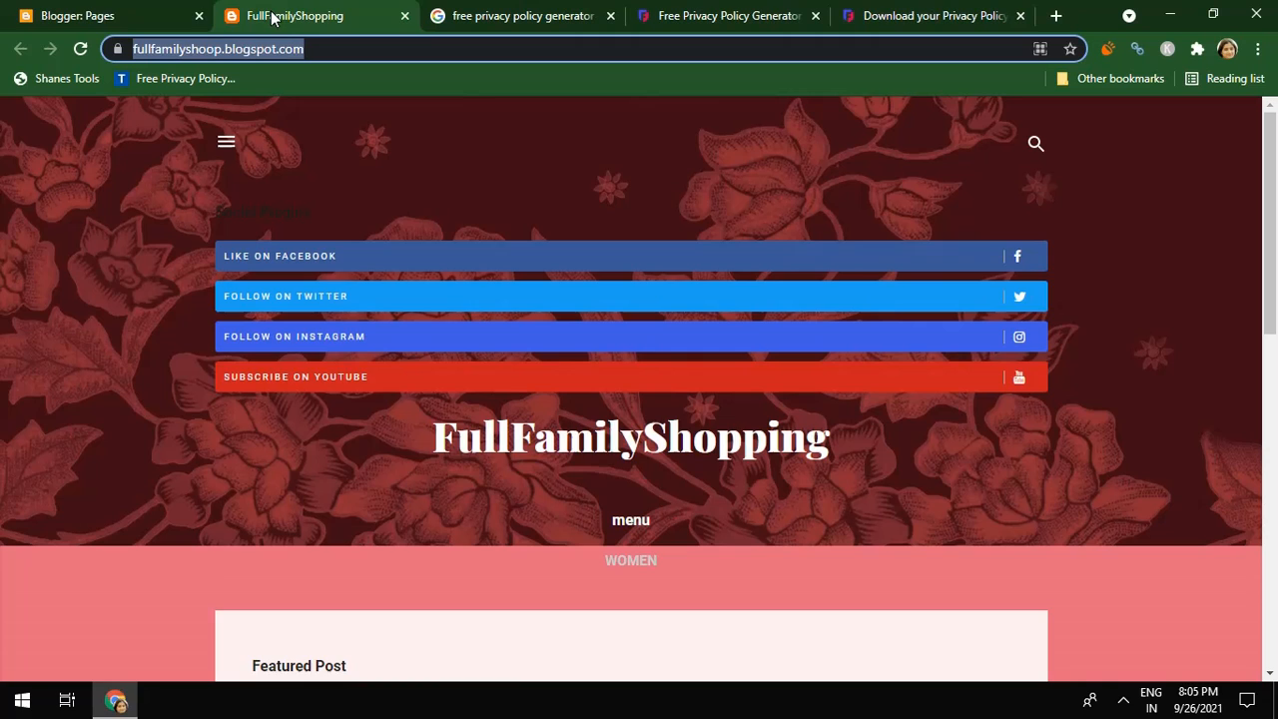
Open the Privacy Policy page in the editor and switch from Compose to HTML view
click(112, 10)
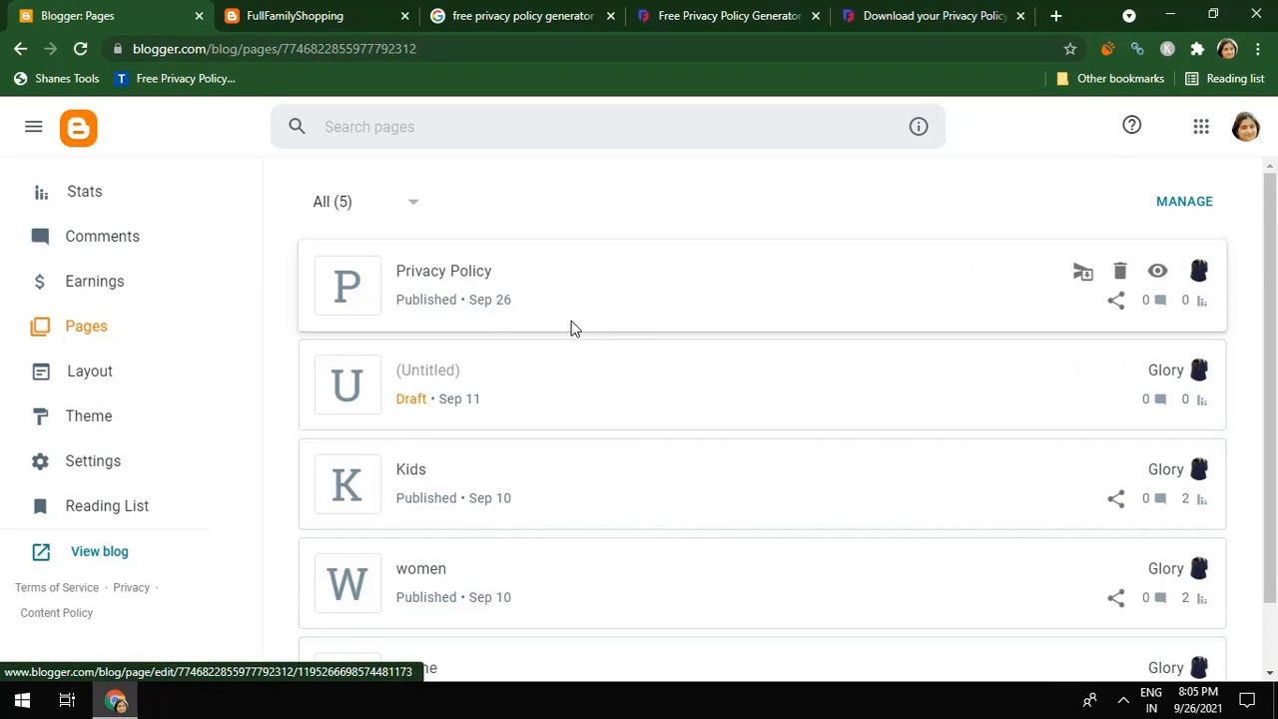
click(491, 291)
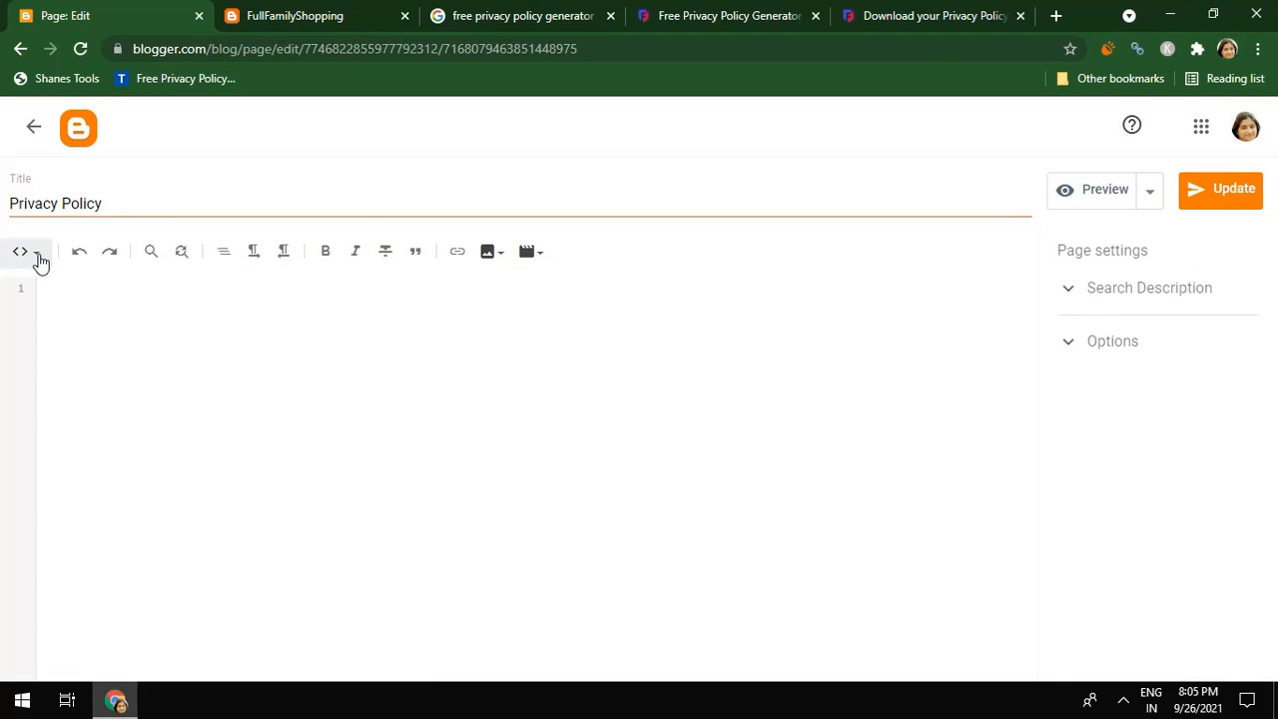
click(37, 258)
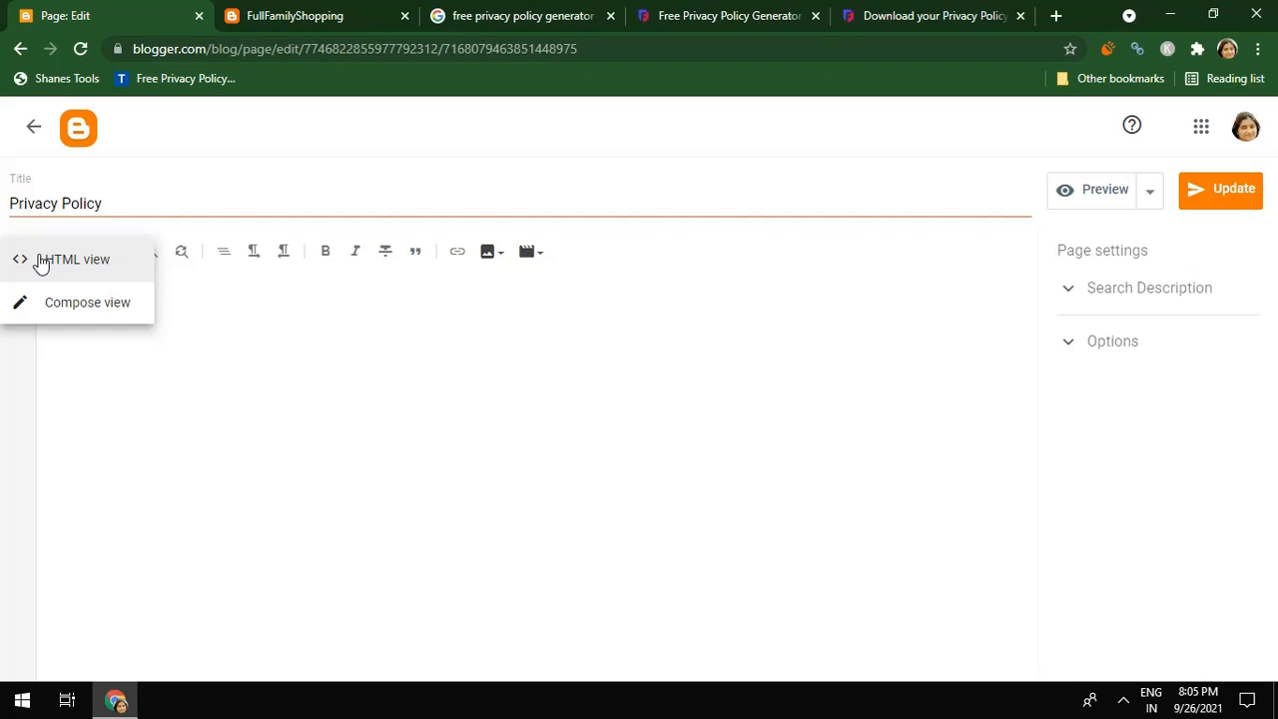
click(64, 301)
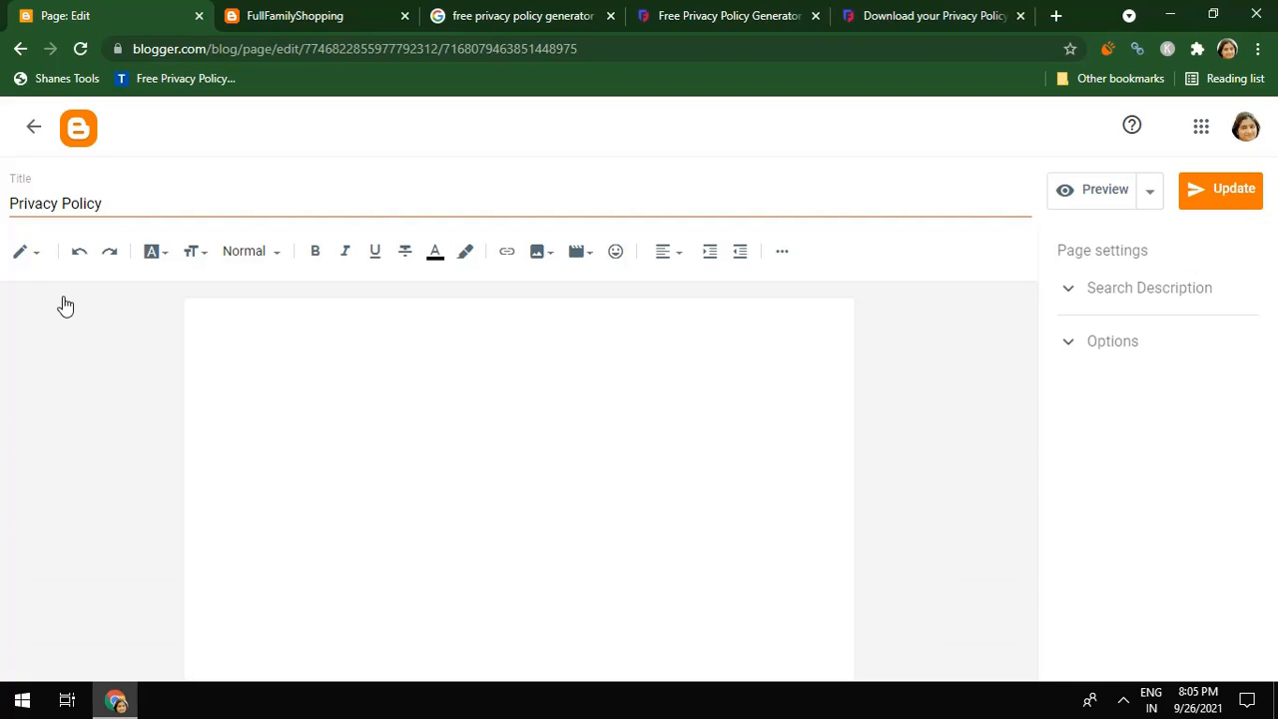
click(28, 254)
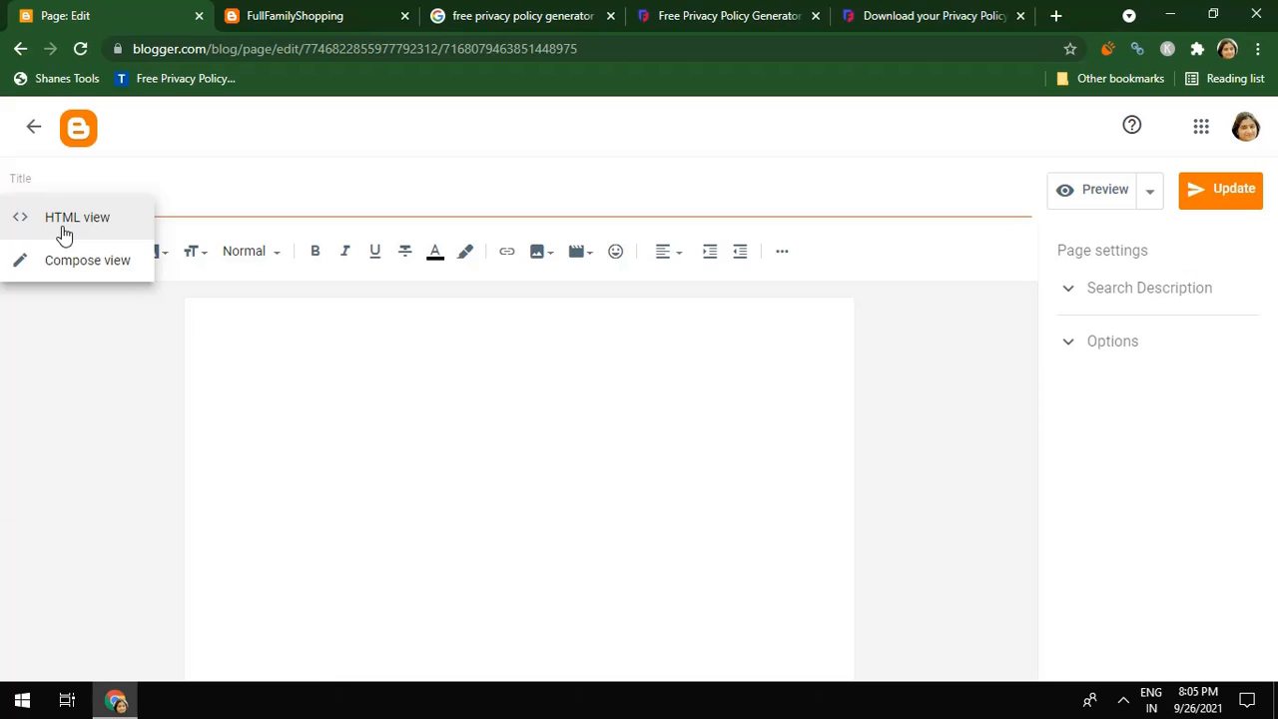
click(208, 340)
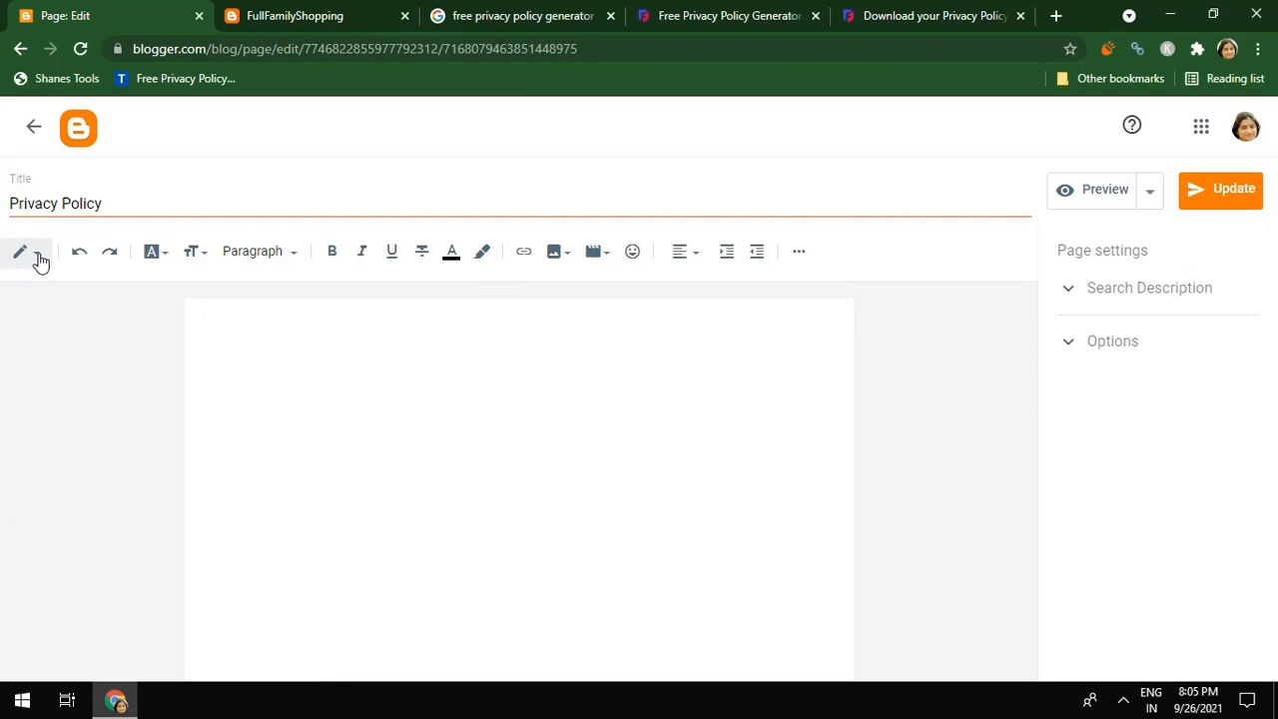
click(38, 259)
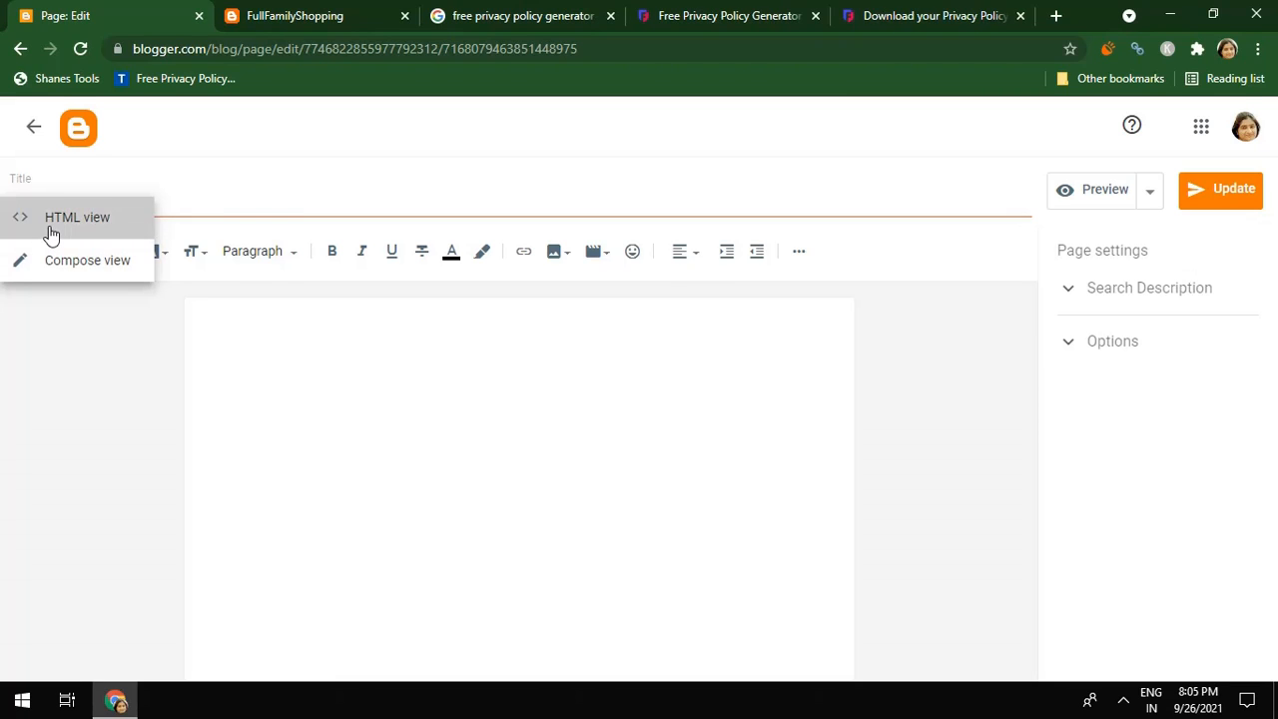
click(51, 232)
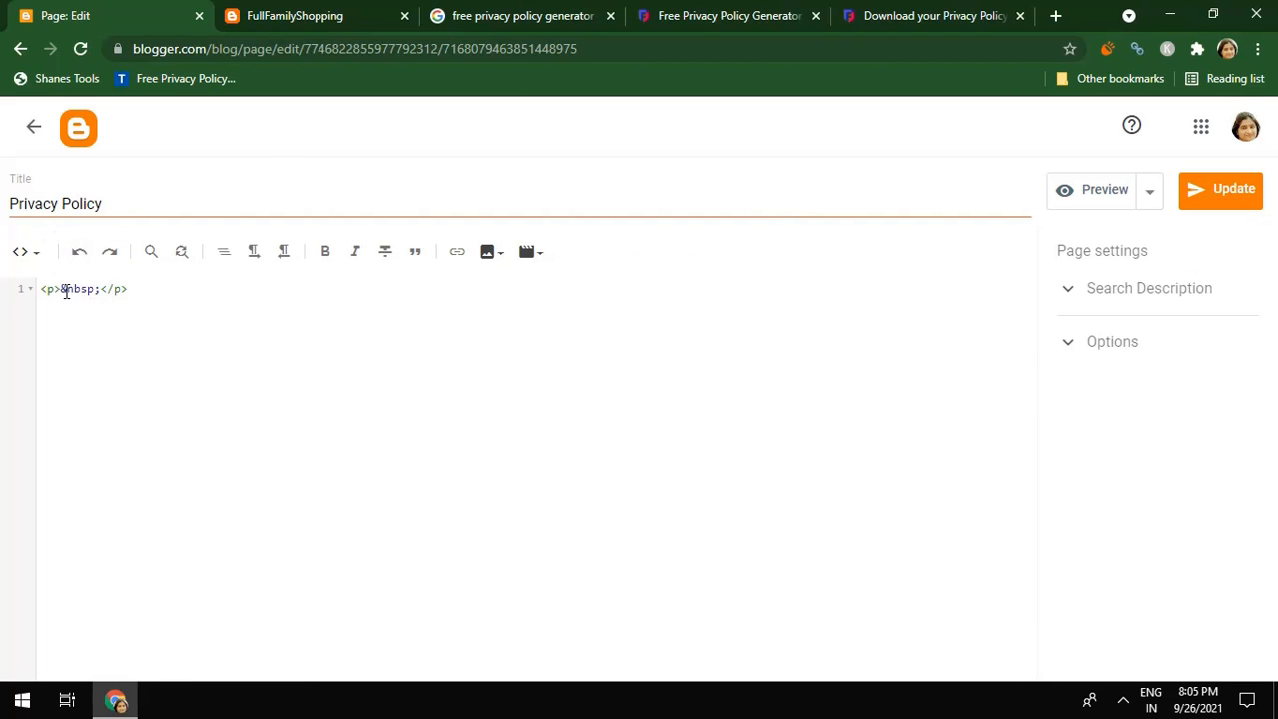
Paste the generated privacy policy HTML into the Privacy Policy page source and update it
click(61, 288)
key(Return)
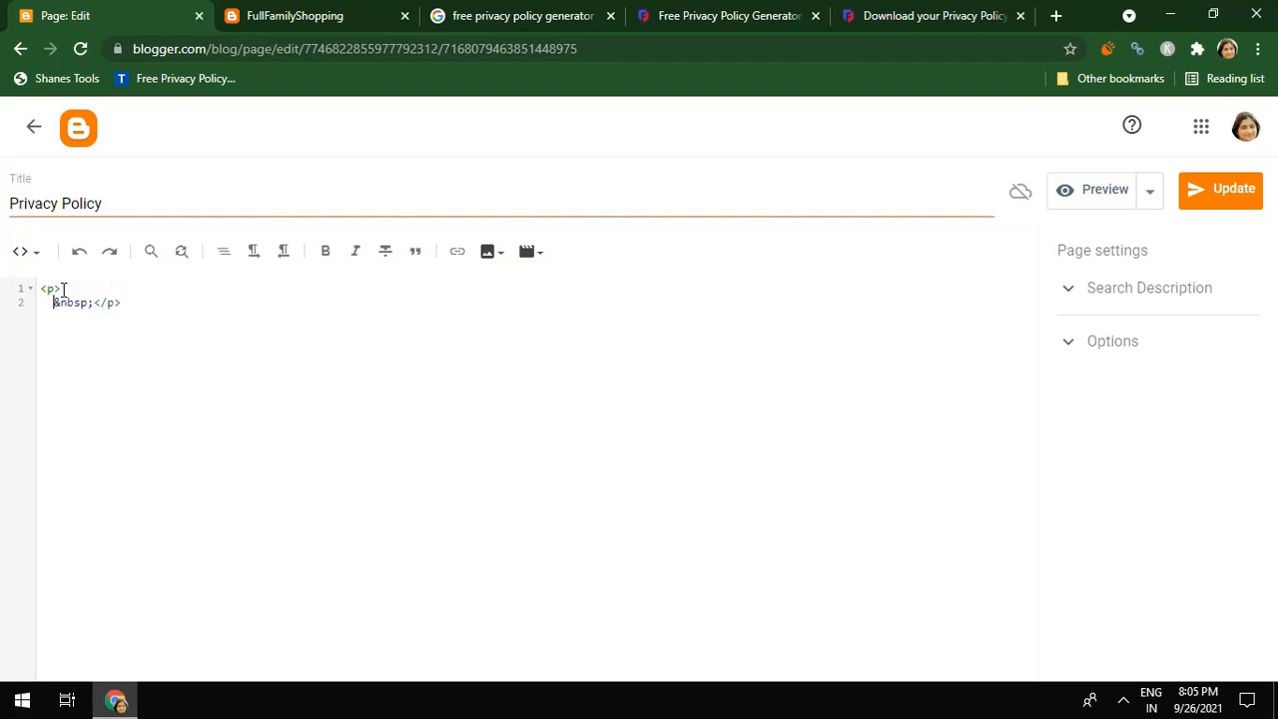
key(Up)
key(ctrl+v)
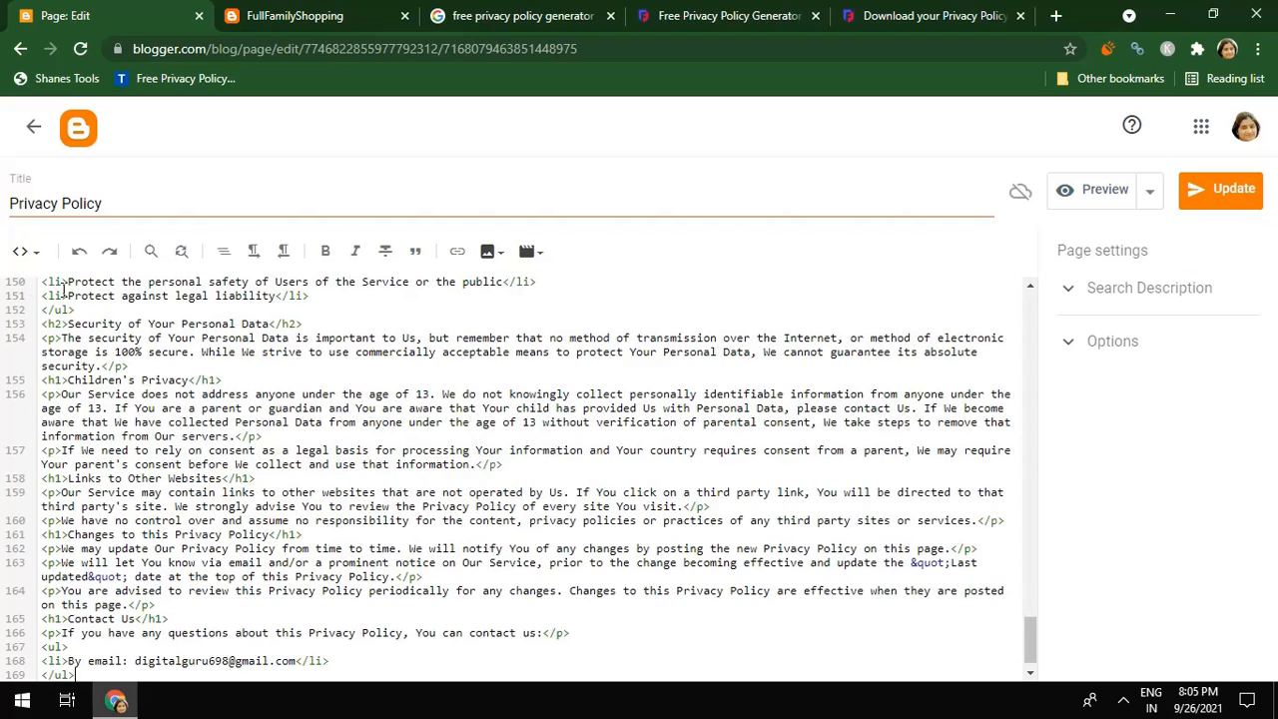
click(1202, 195)
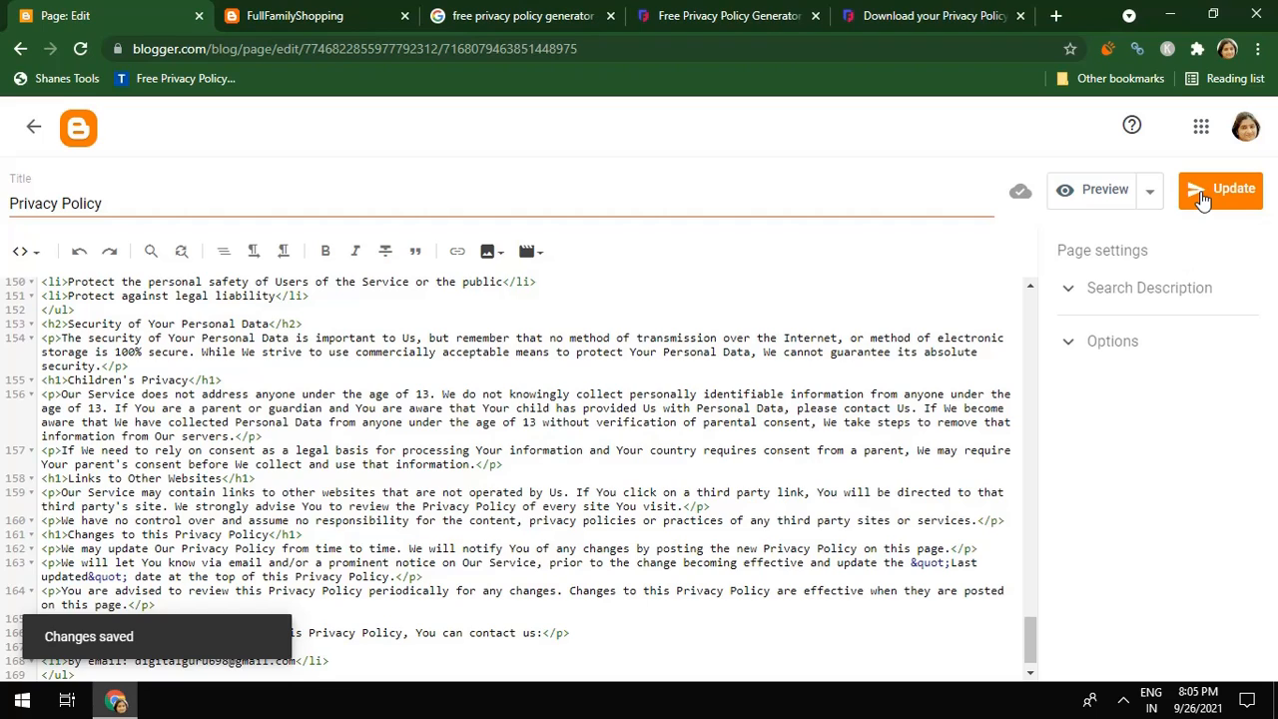
Preview the updated Privacy Policy page, scroll through it, then close the preview
click(1105, 190)
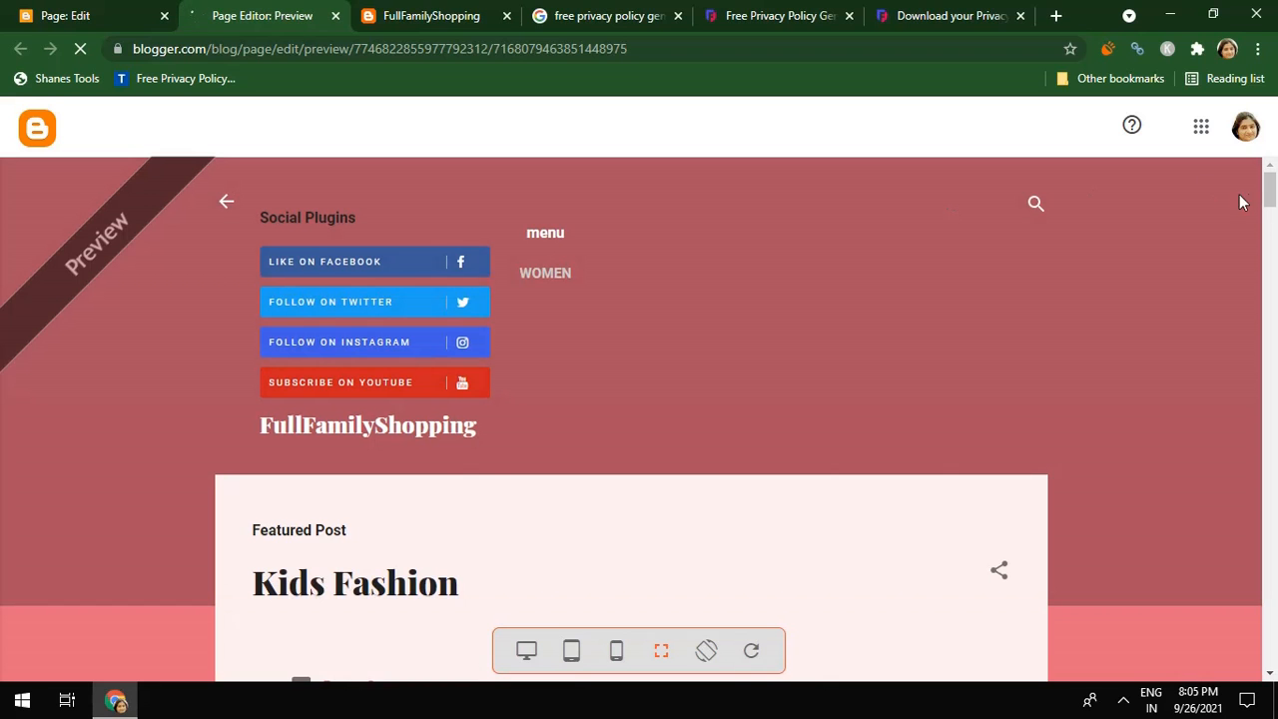
mouse_move(1270, 192)
mouse_down()
mouse_move(1274, 635)
mouse_move(1274, 178)
mouse_up()
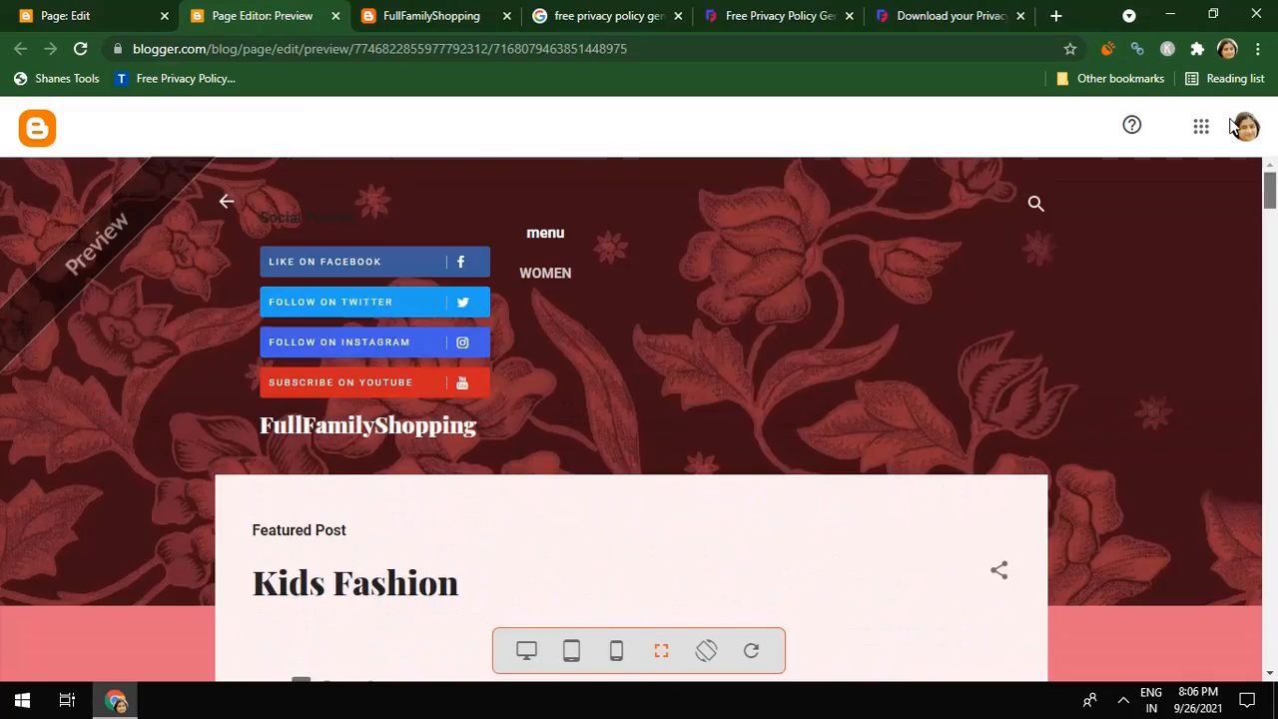
click(337, 16)
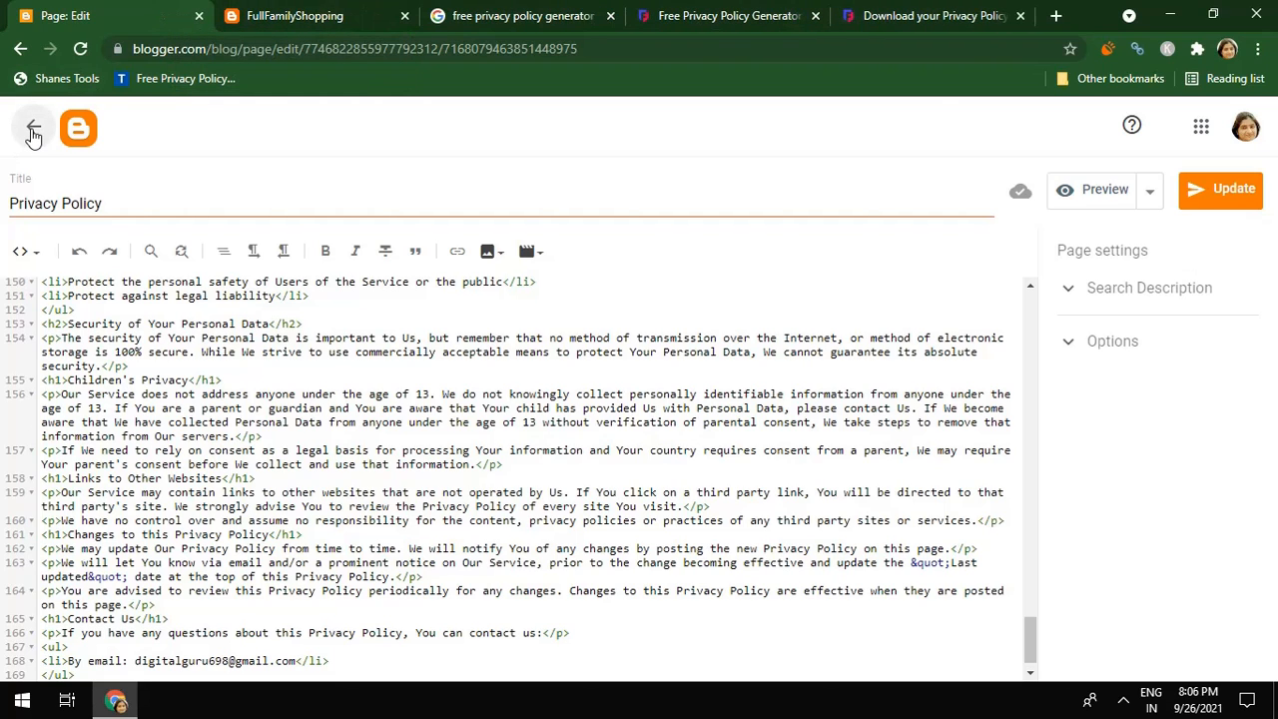
Create a new blank page titled 'Disclaimer' and publish it
click(33, 134)
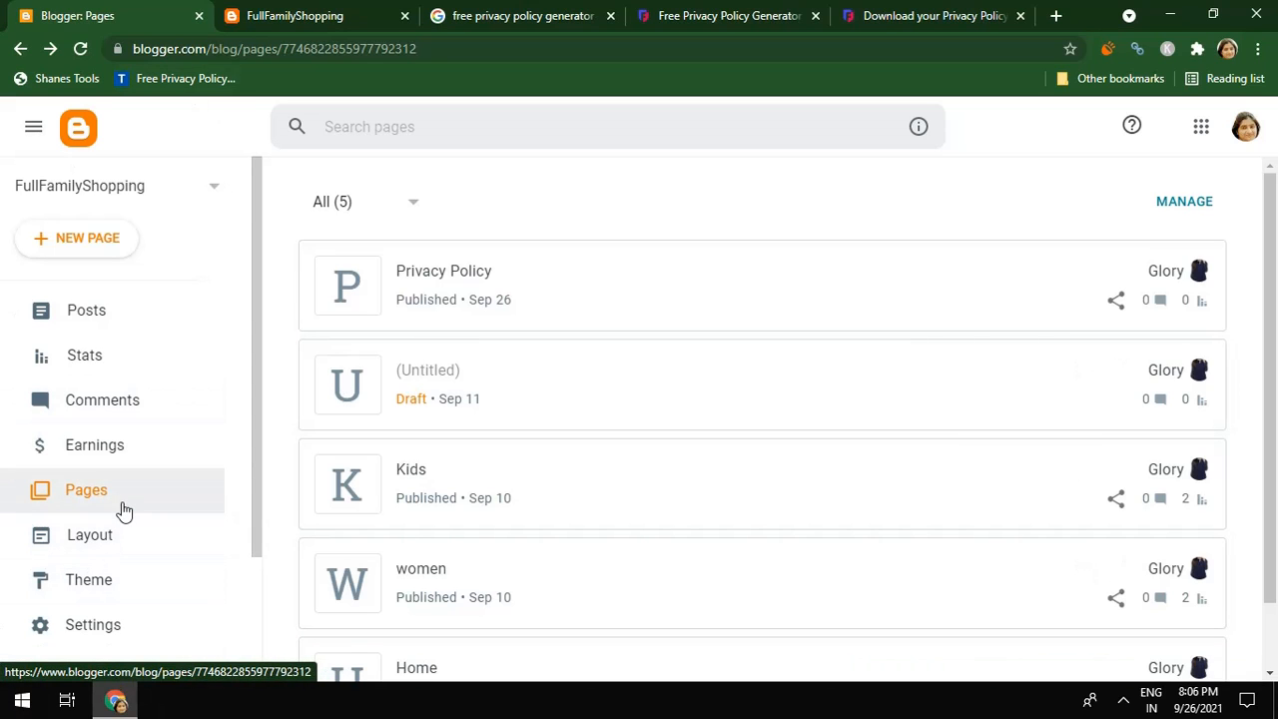
click(76, 237)
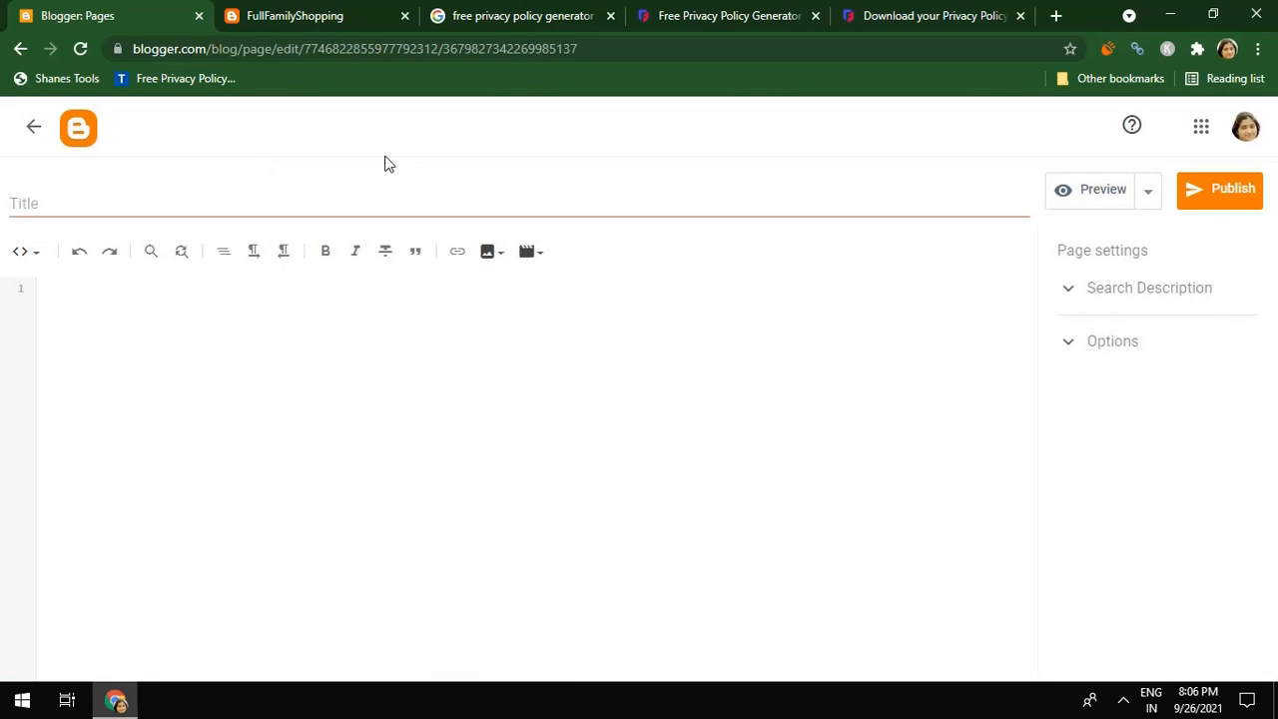
click(294, 198)
text(D)
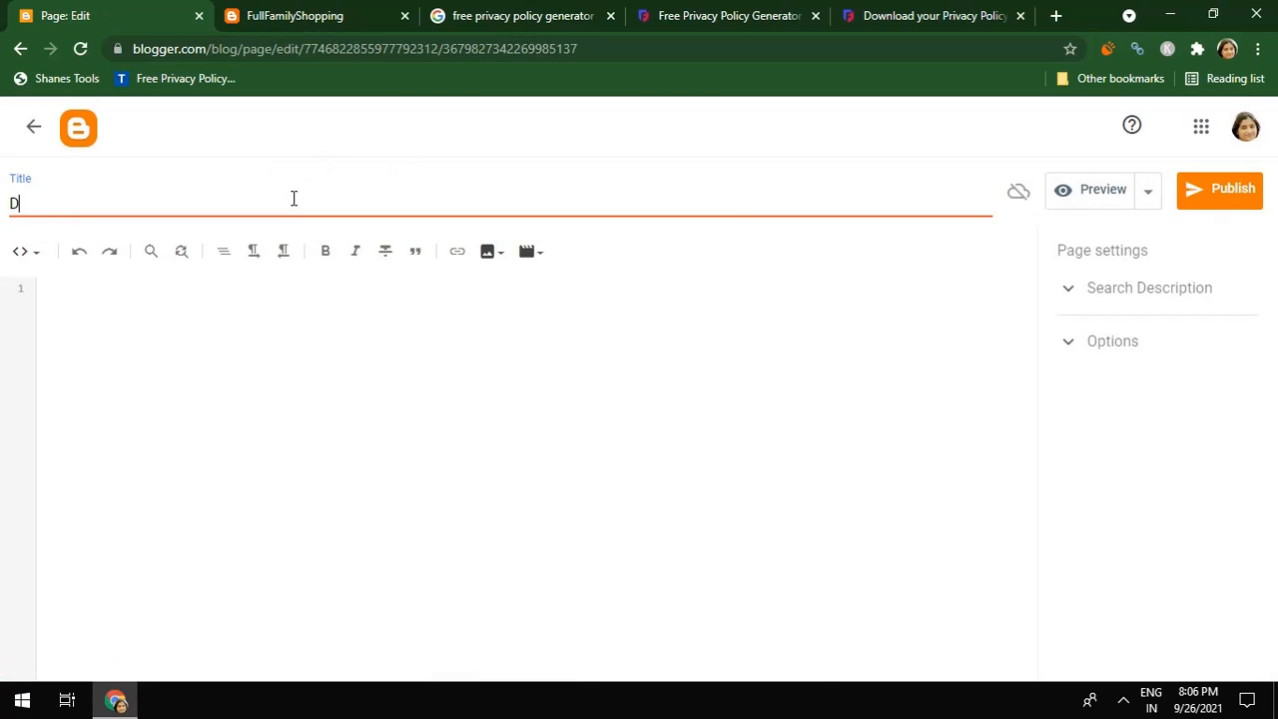
text(isclaimer)
click(1210, 194)
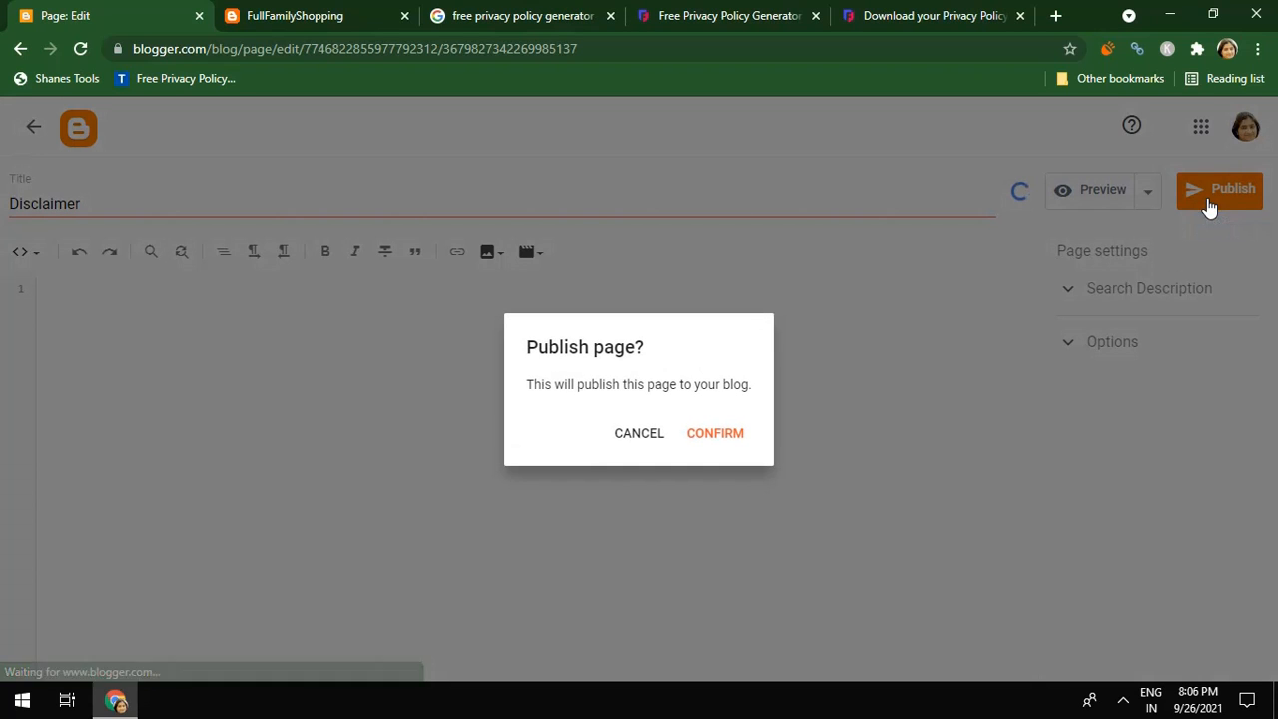
click(711, 435)
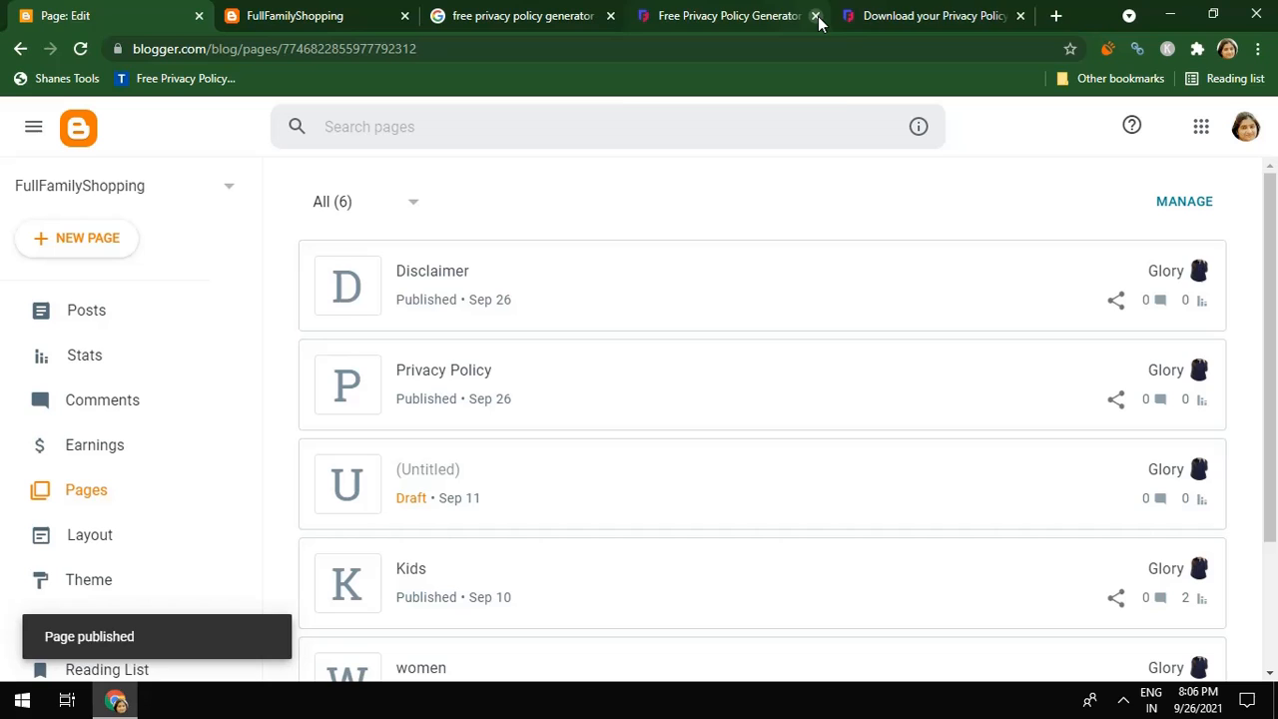
Close both privacy-policy tabs and search Google for 'free disclaimer generator'
click(816, 16)
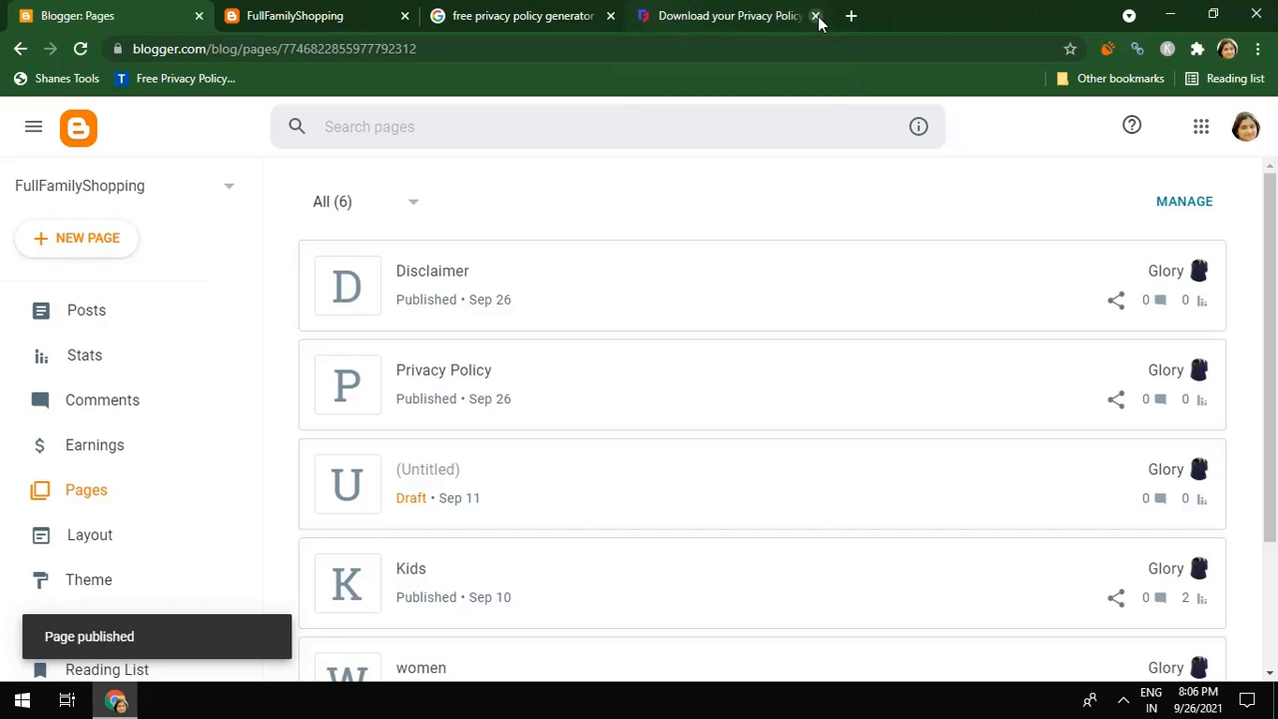
click(814, 16)
click(608, 16)
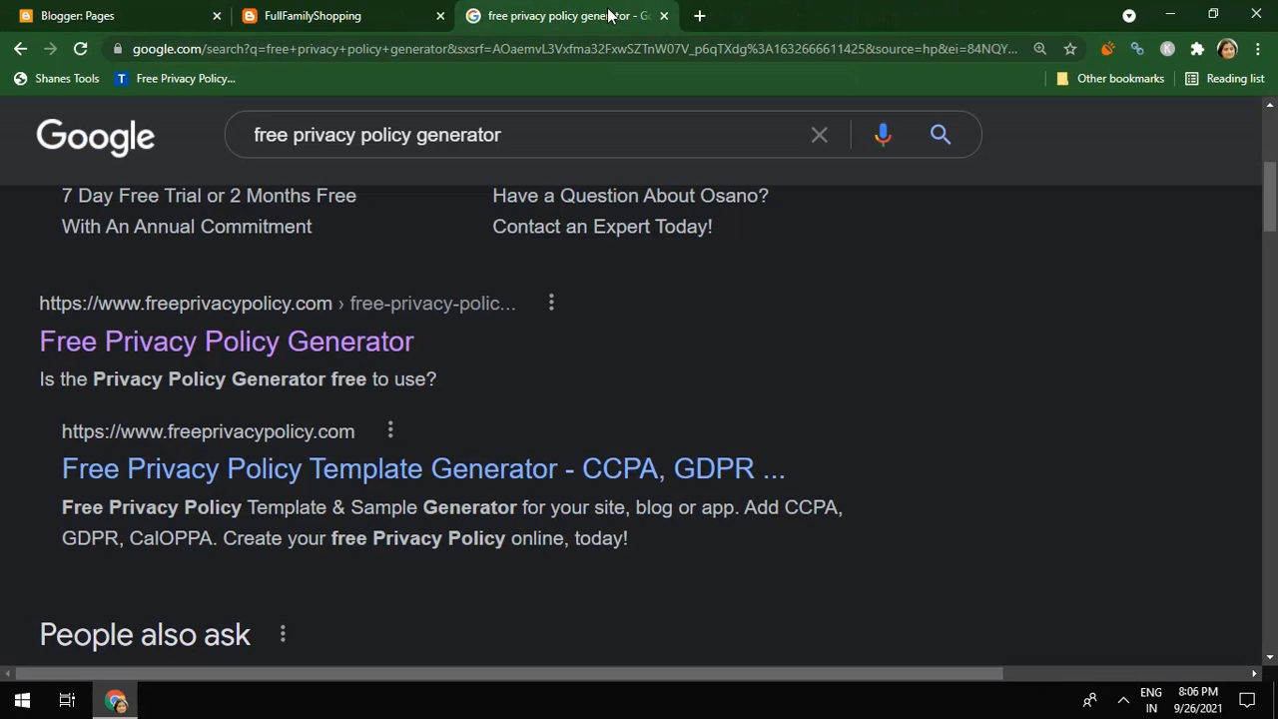
drag(412, 135, 293, 135)
text(di)
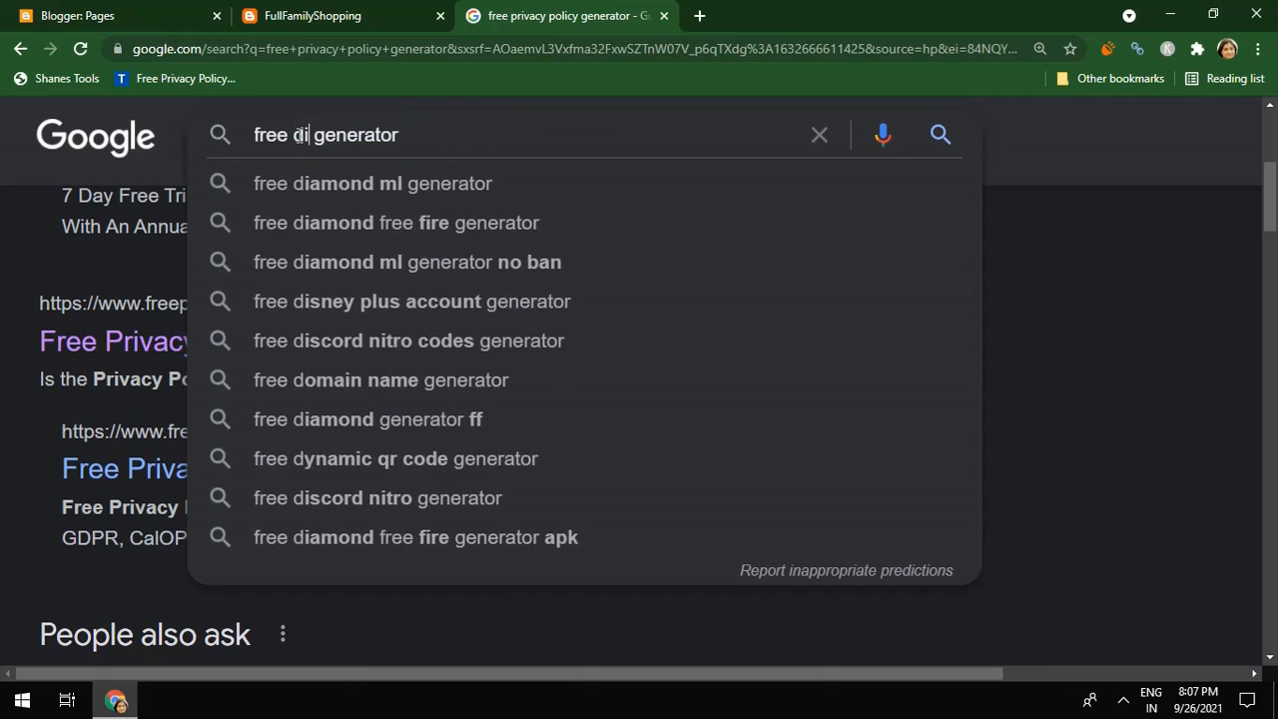
text(sca)
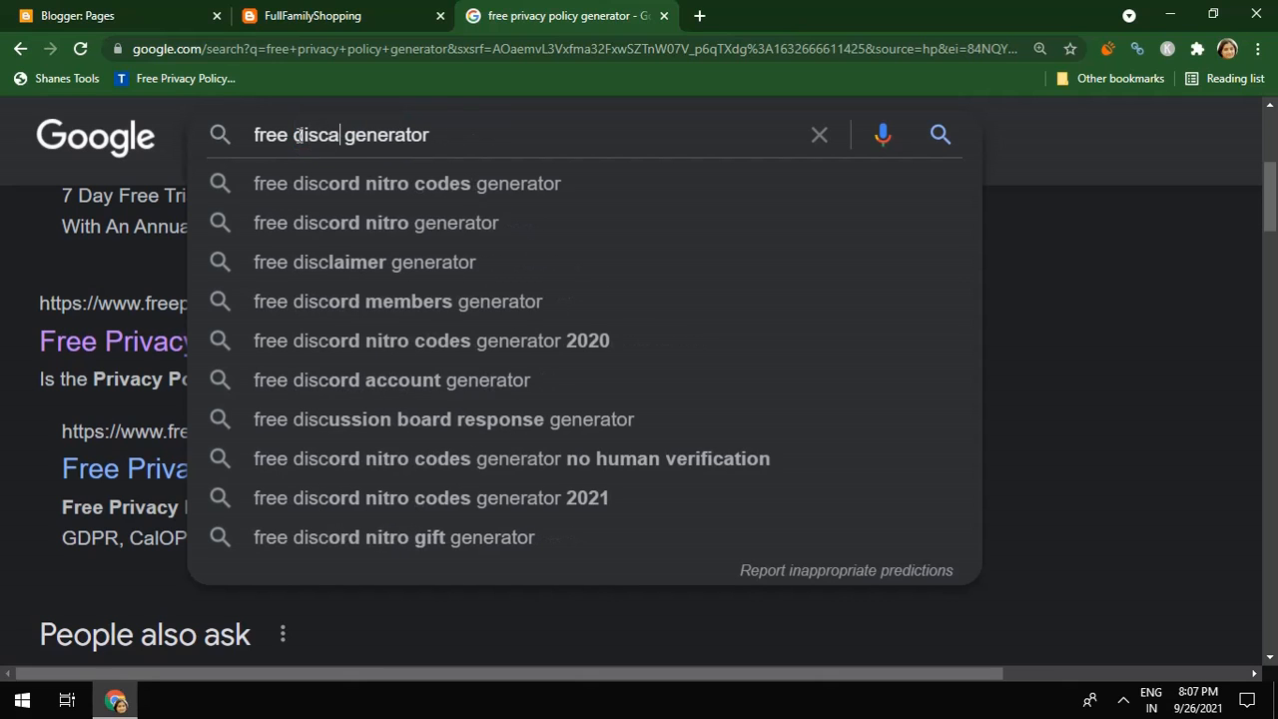
key(BackSpace)
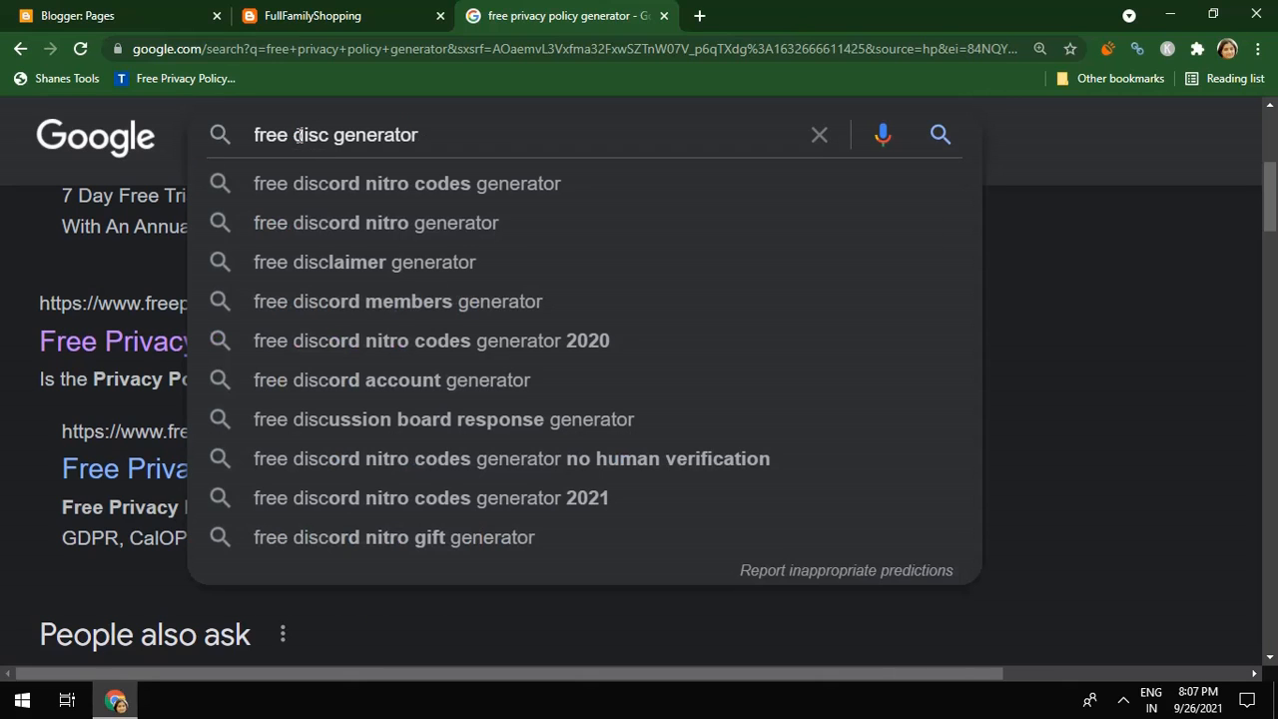
text(laimer)
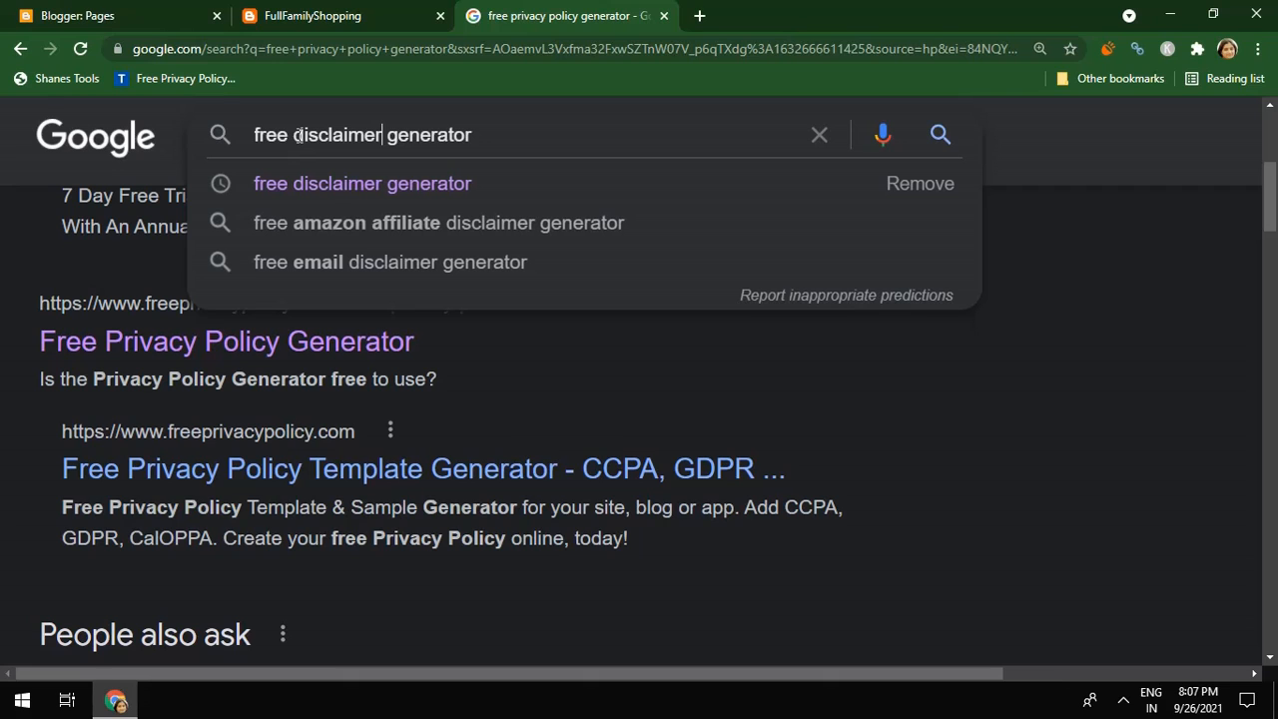
key(Return)
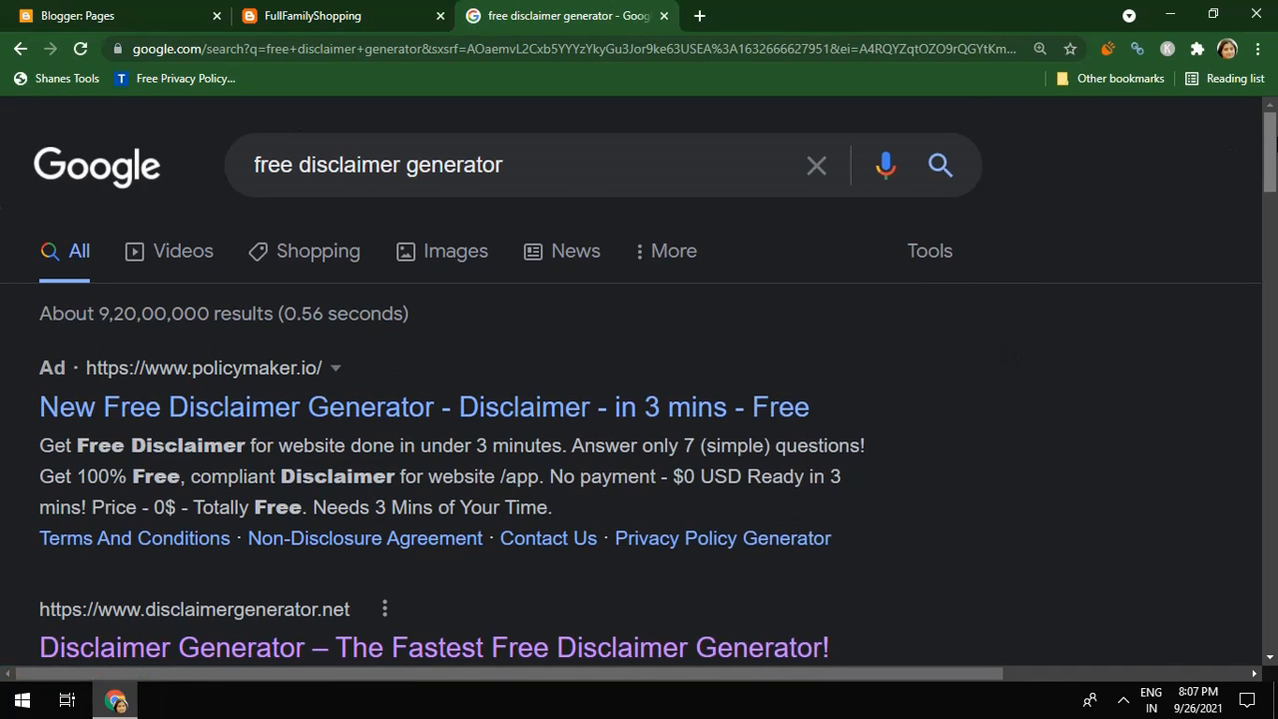
Open the PolicyMaker disclaimer generator ad in a new tab
drag(1275, 149, 1275, 165)
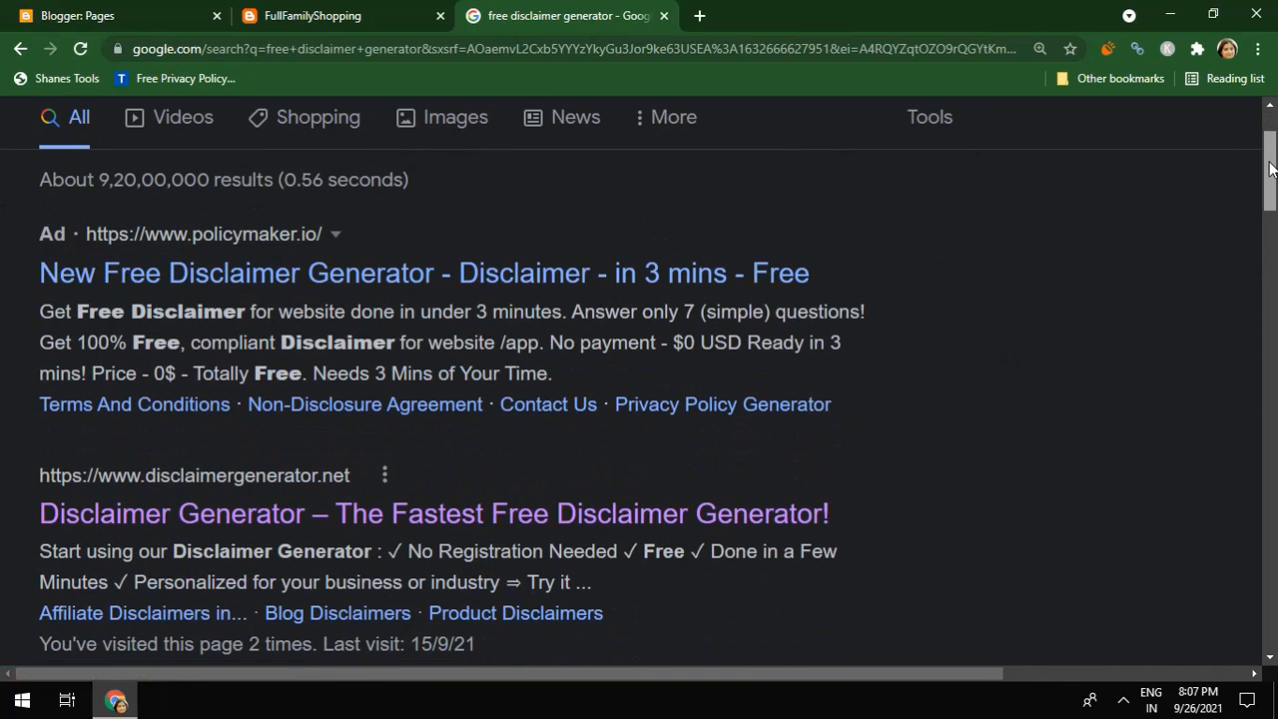
click(467, 275)
right_click(467, 276)
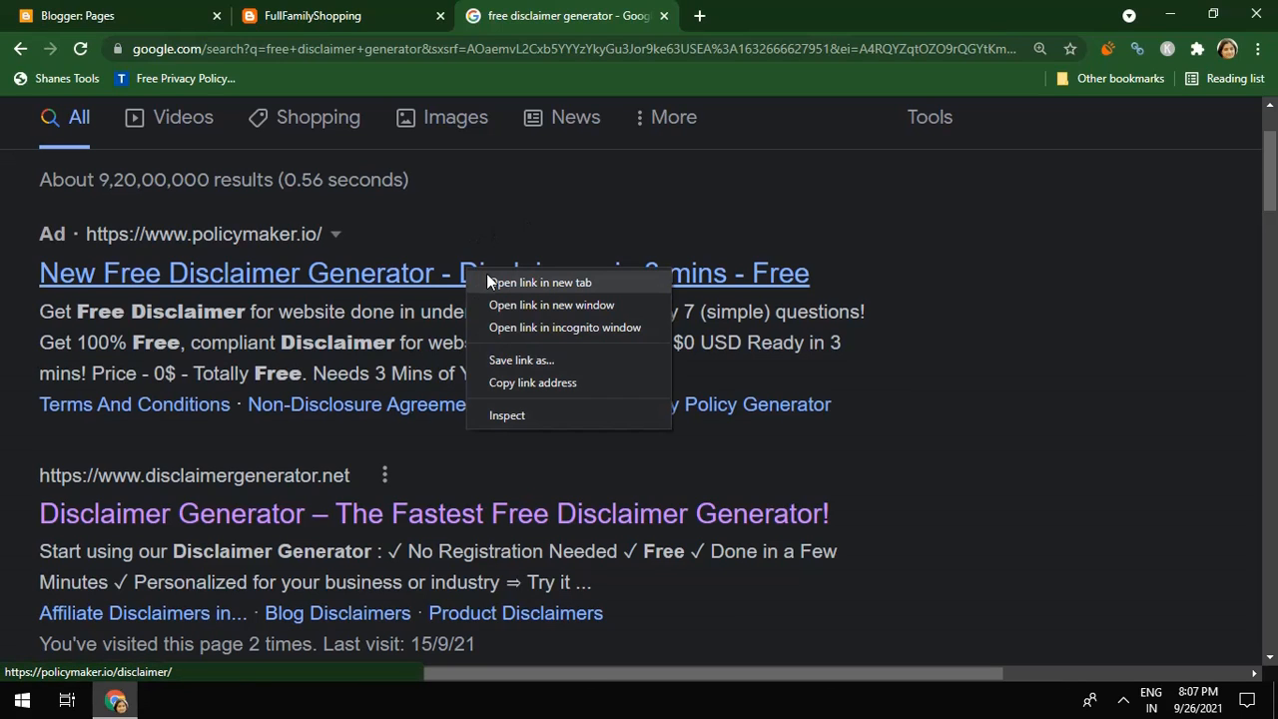
click(489, 281)
Switch to the PolicyMaker Disclaimer Generator and scroll to its domain name question
click(777, 16)
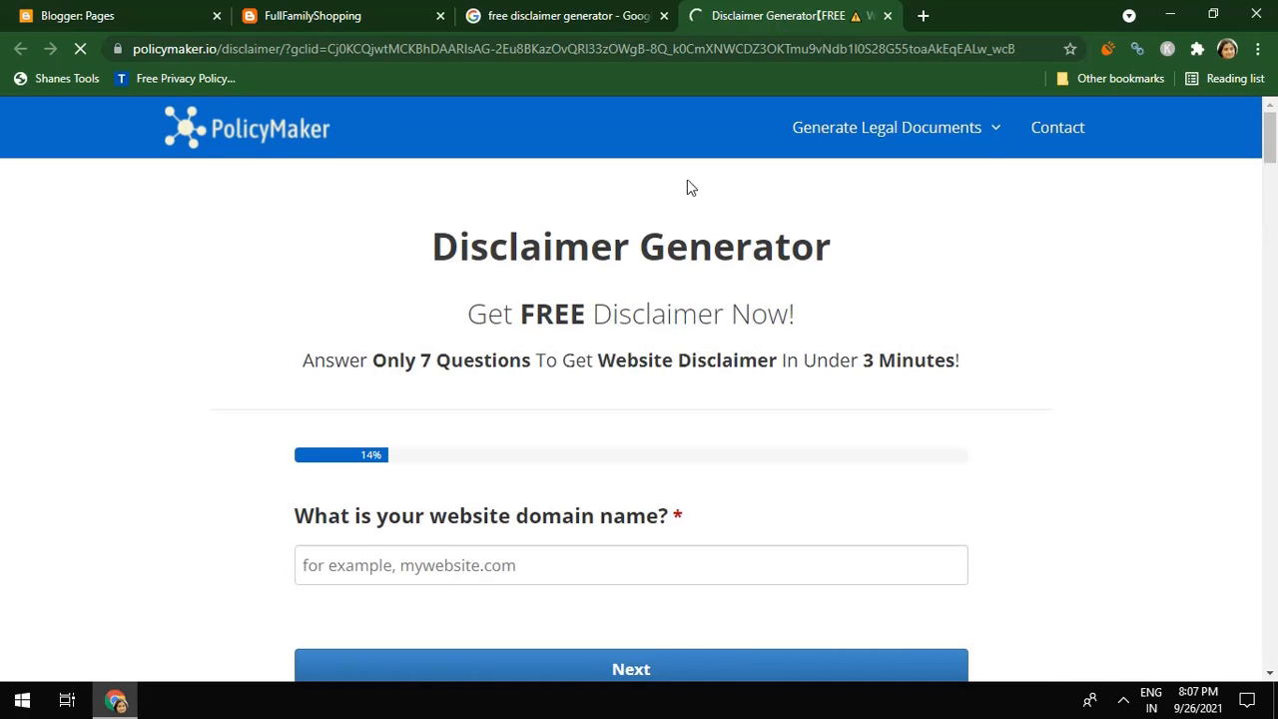
drag(1274, 145, 1273, 165)
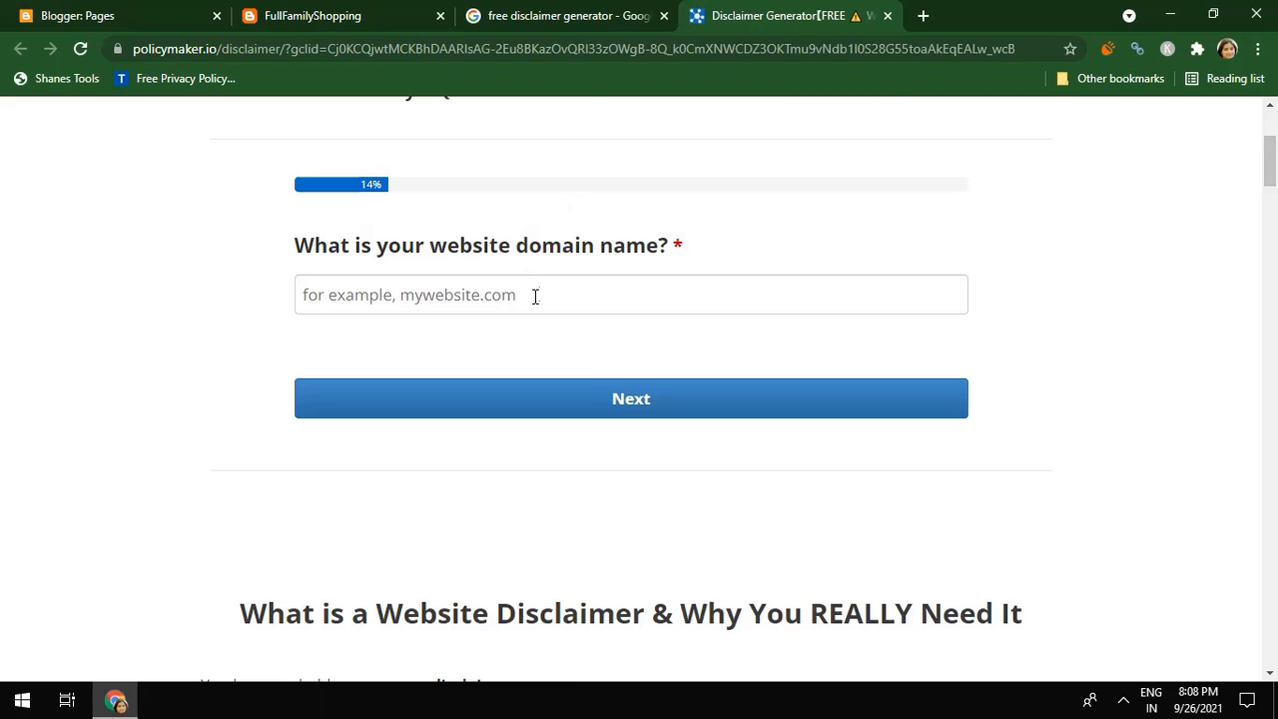
click(312, 22)
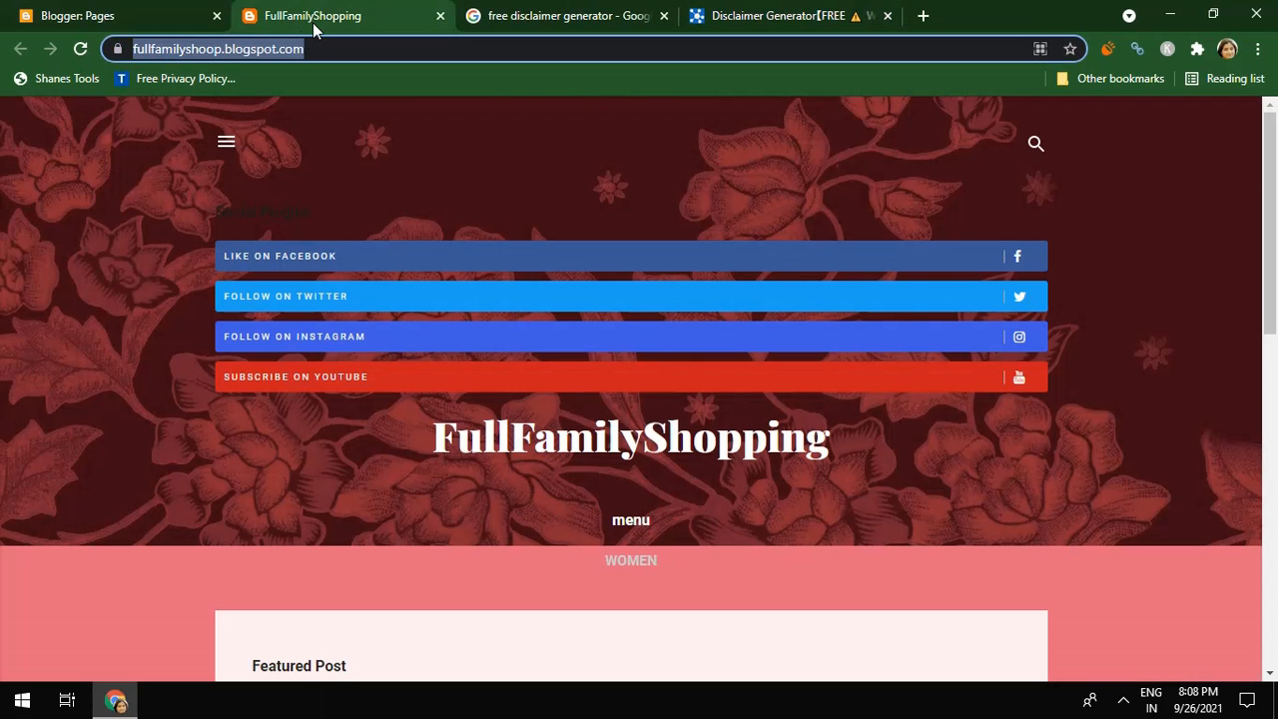
click(278, 50)
right_click(278, 52)
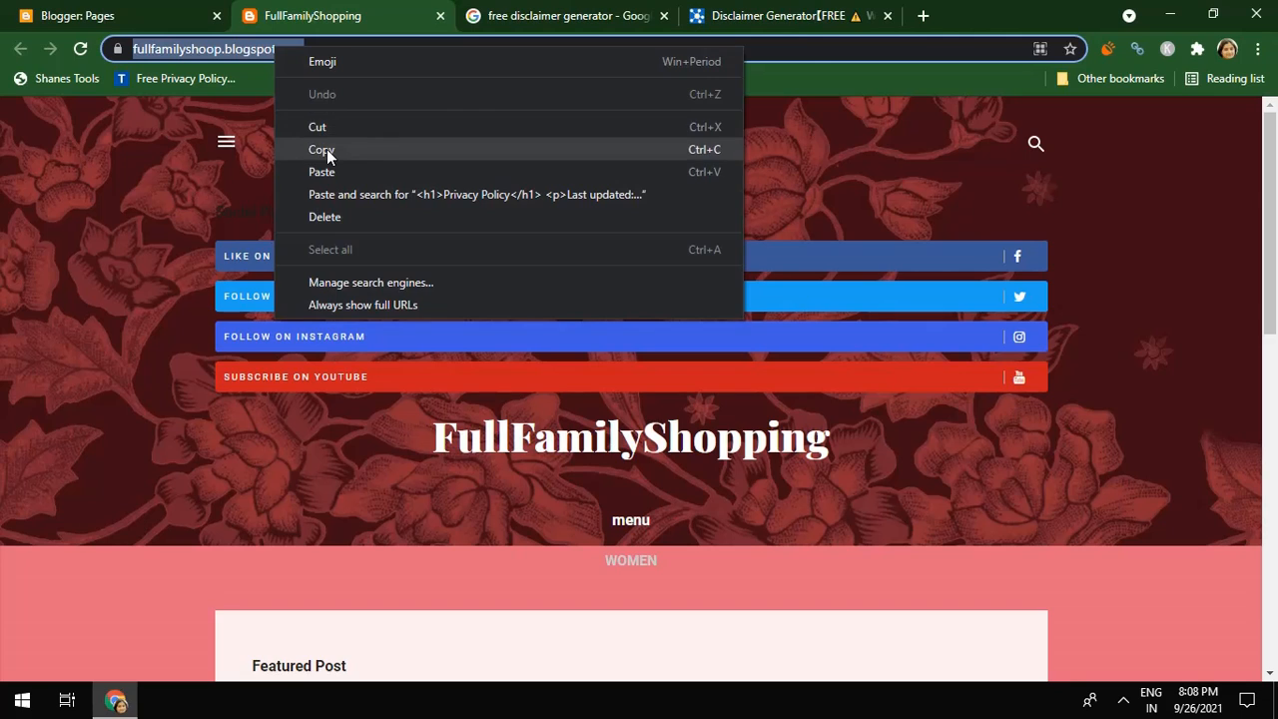
click(327, 148)
click(797, 15)
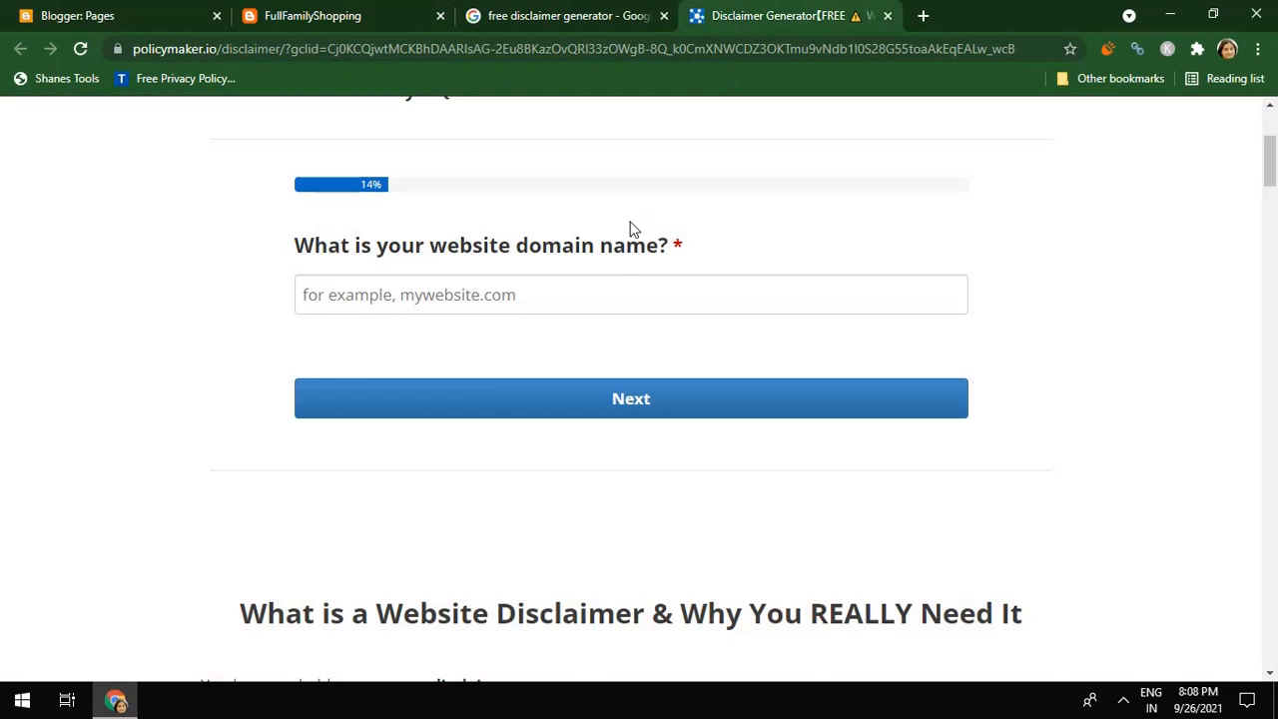
click(599, 284)
key(ctrl+v)
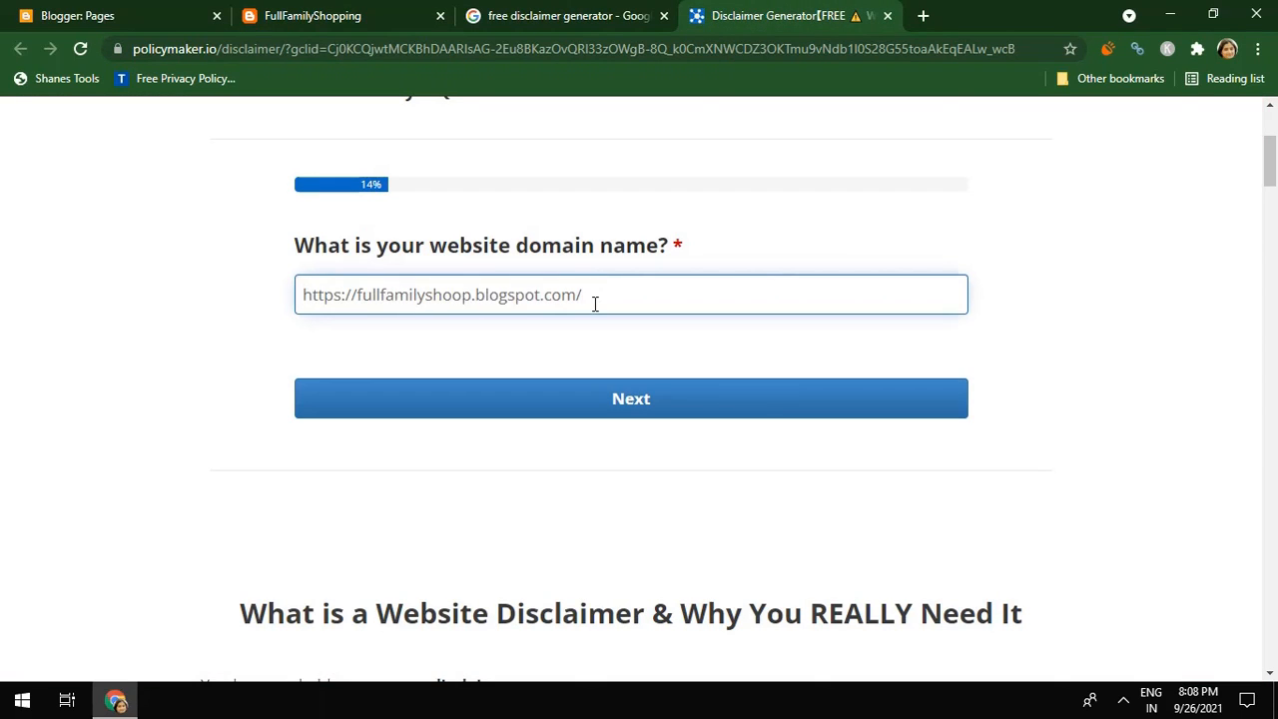
key(BackSpace)
click(579, 418)
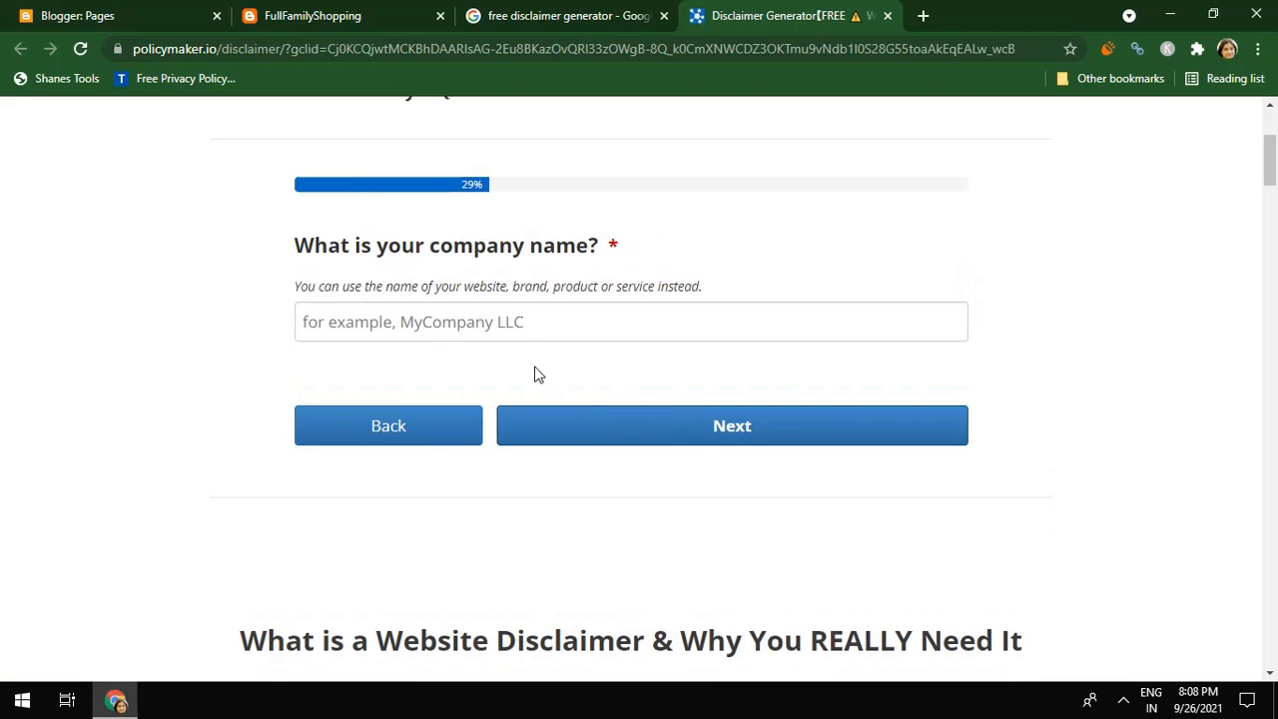
Enter the company name 'Fullfamilyshop', going back once to fix its spelling
click(506, 327)
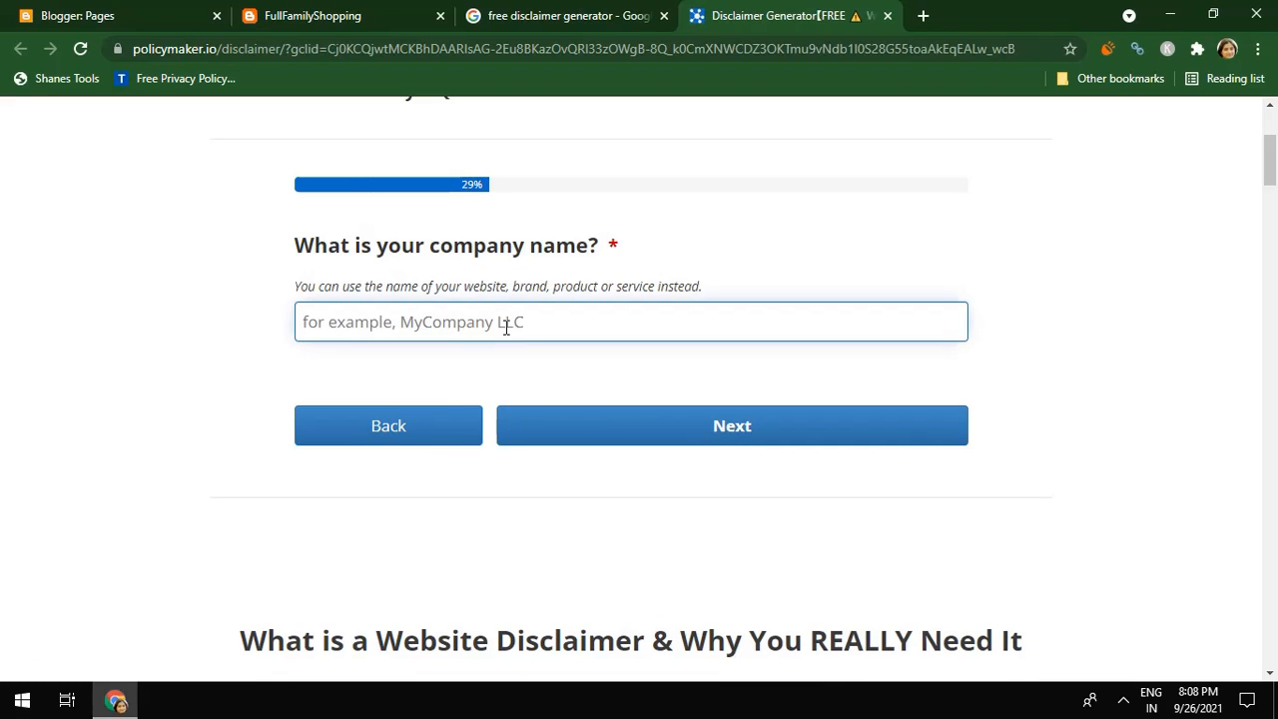
text(Ful)
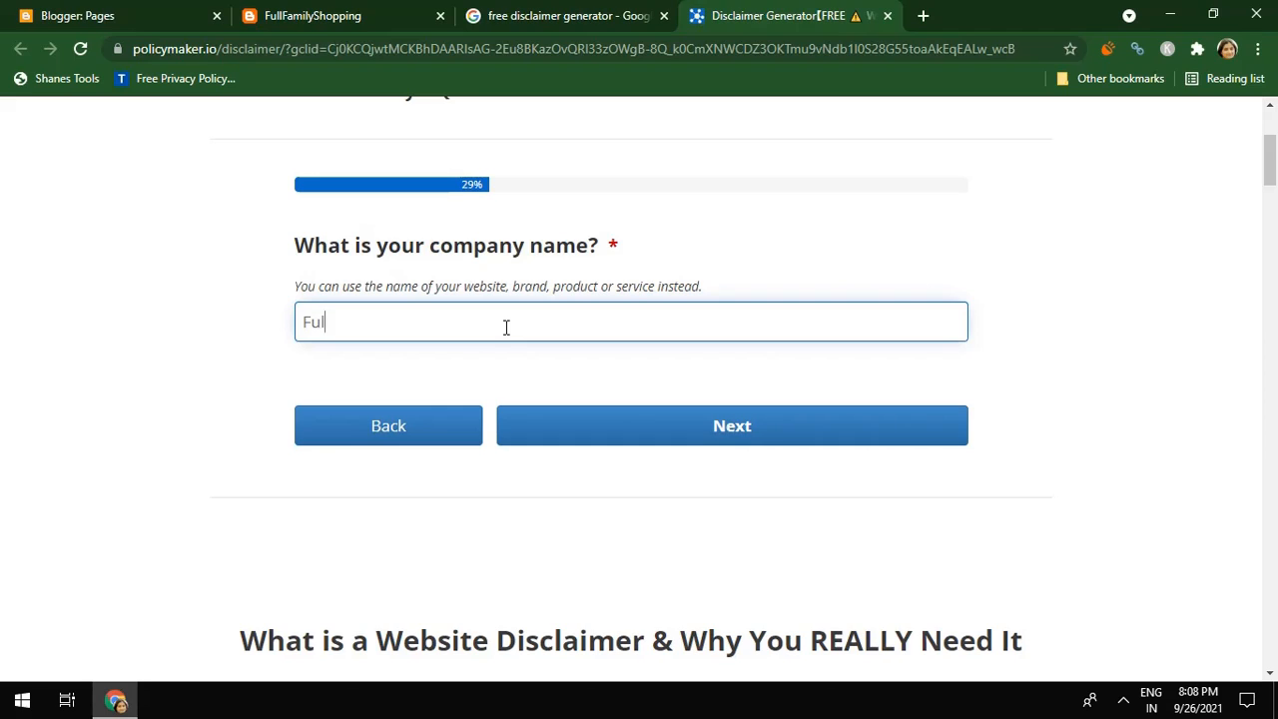
text(lfamlyshop)
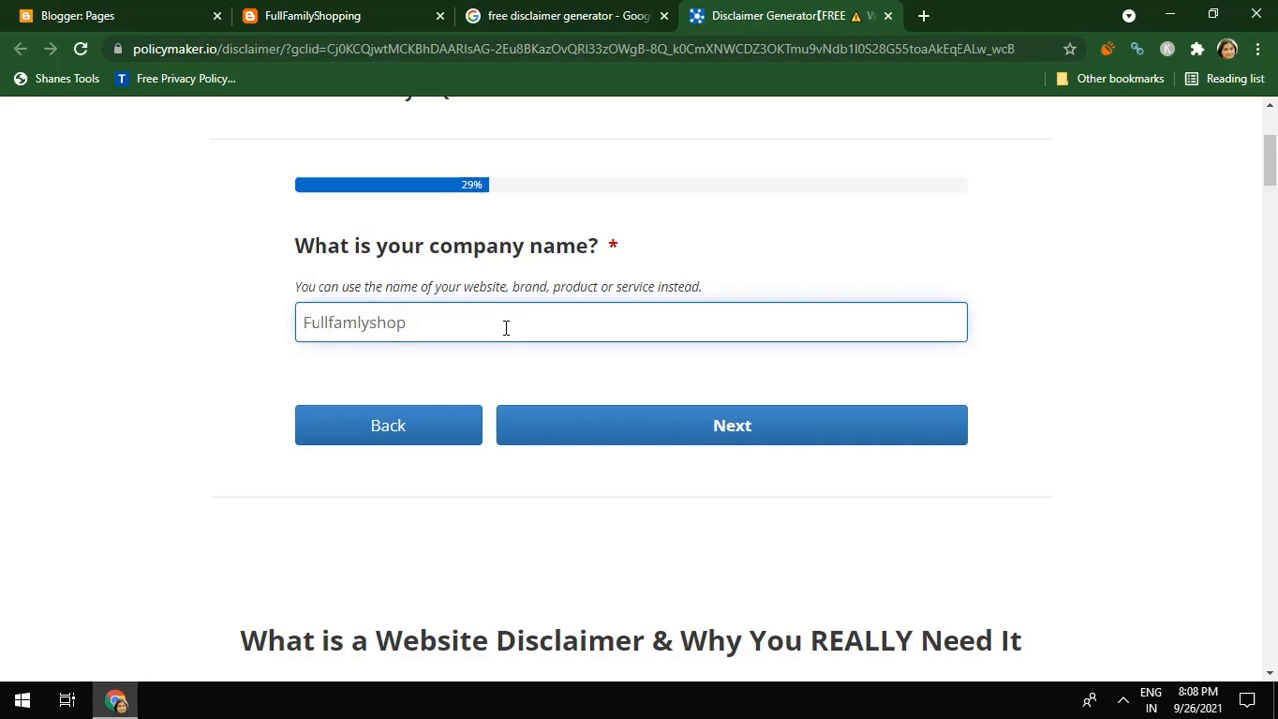
click(710, 439)
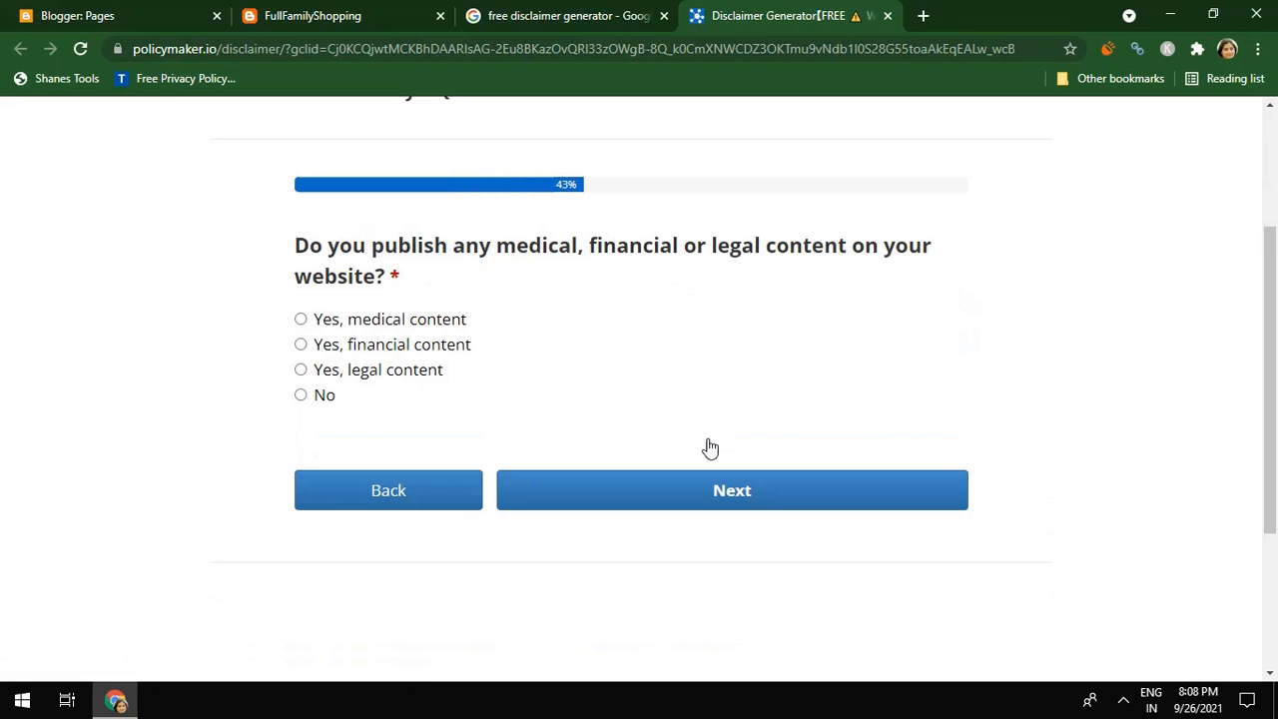
click(370, 487)
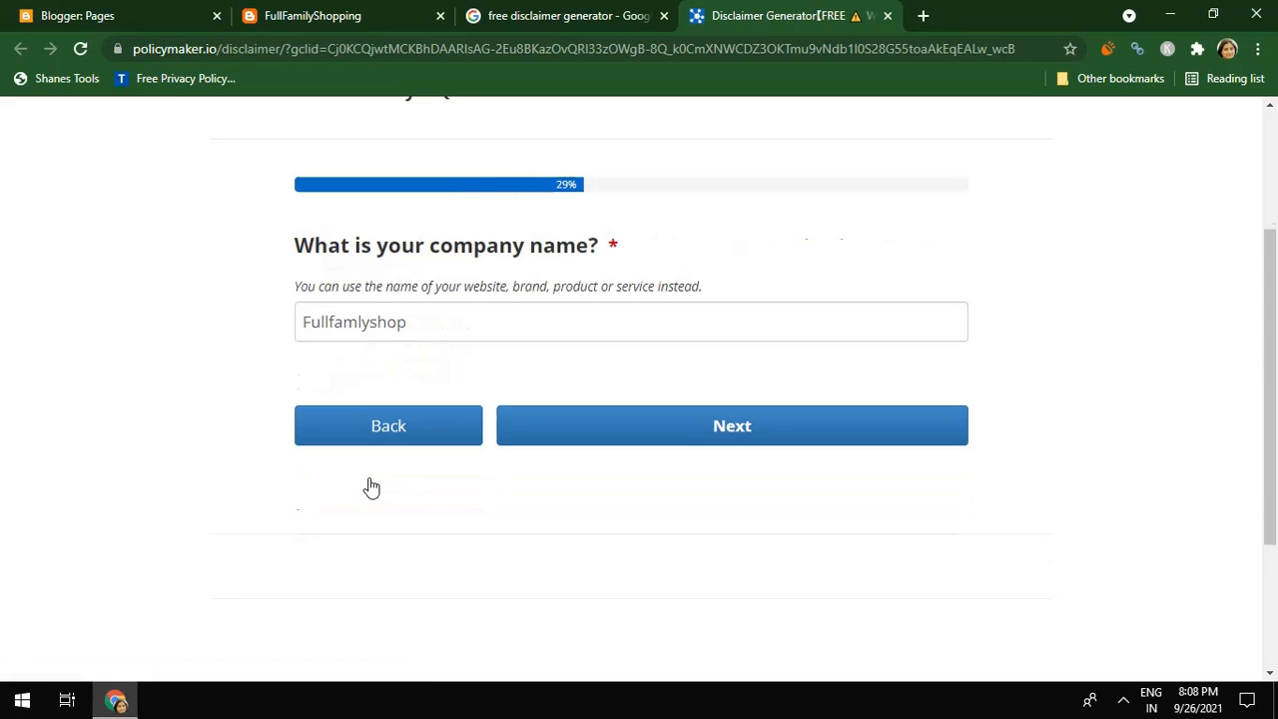
click(358, 322)
text(i)
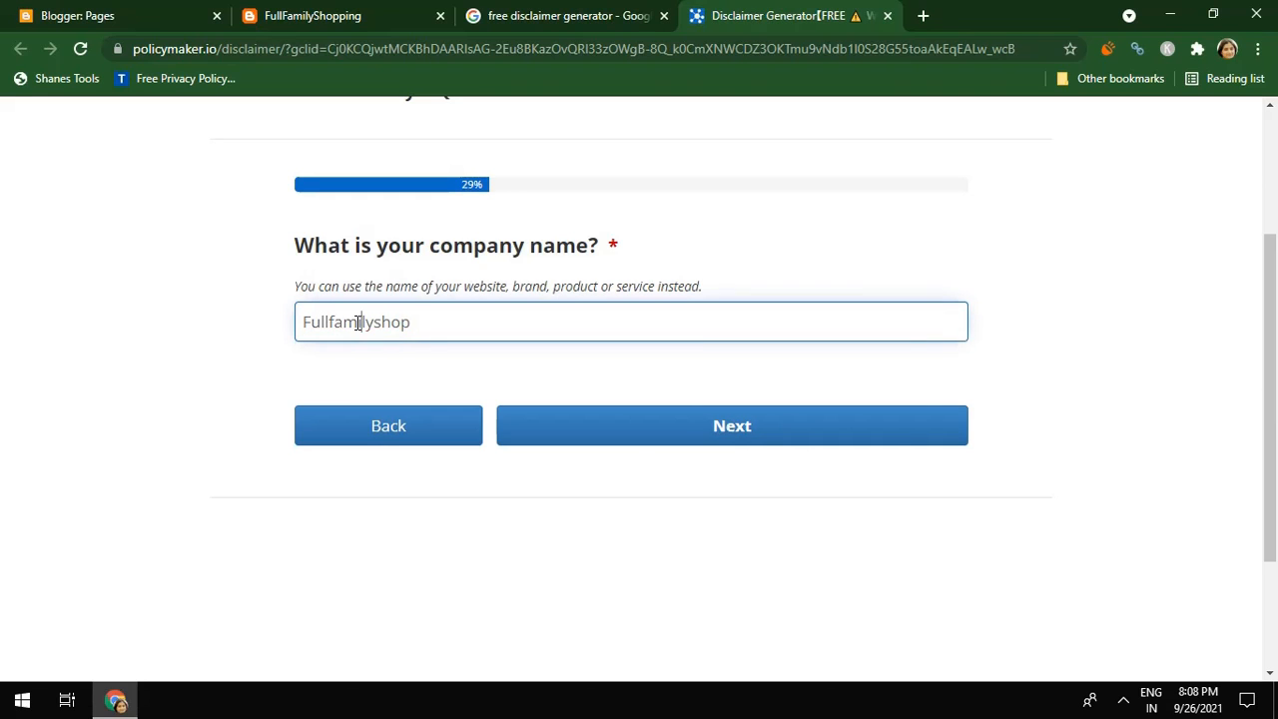
click(643, 438)
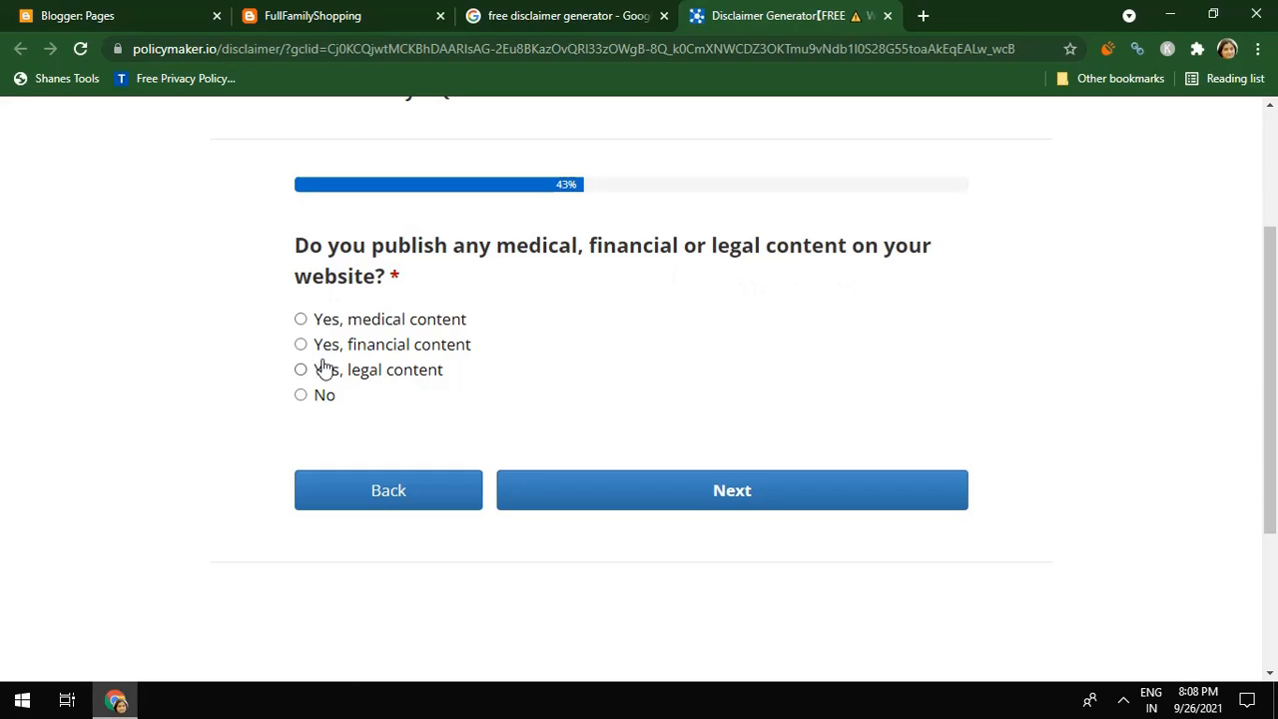
Answer No to the specialised content, affiliate links, testimonials and guest posts questions
click(302, 395)
click(728, 494)
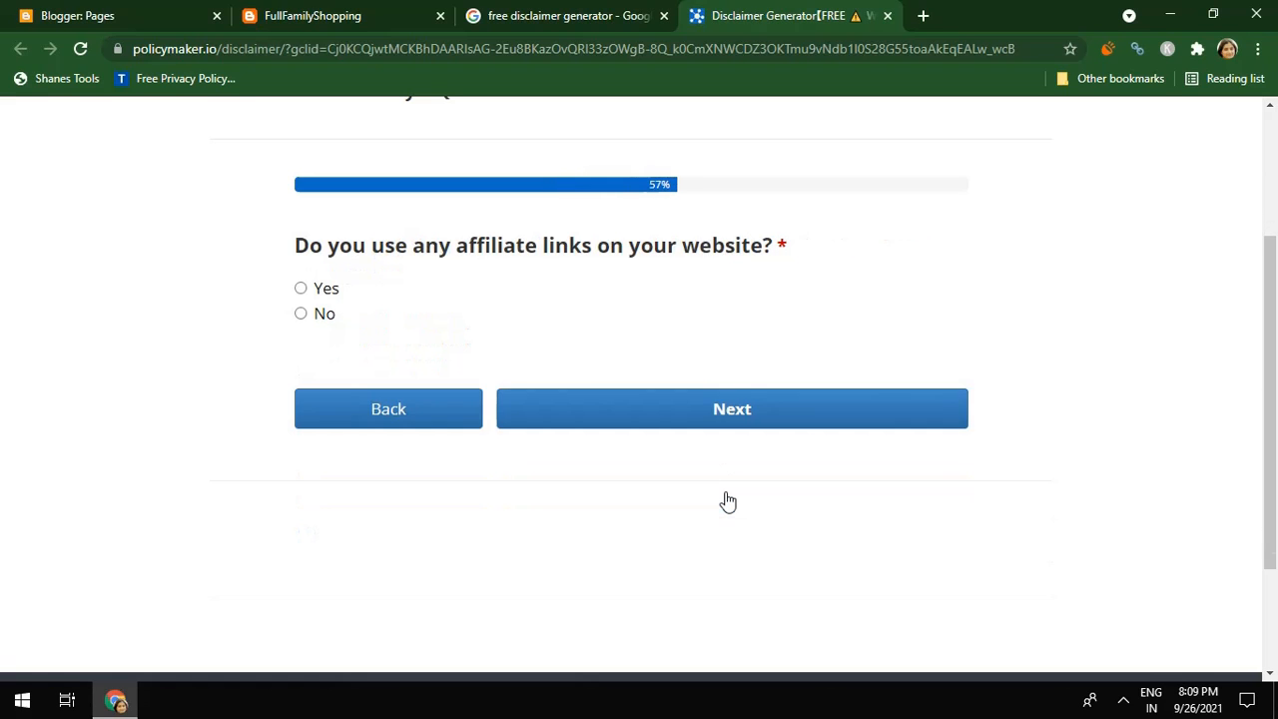
click(302, 314)
click(646, 401)
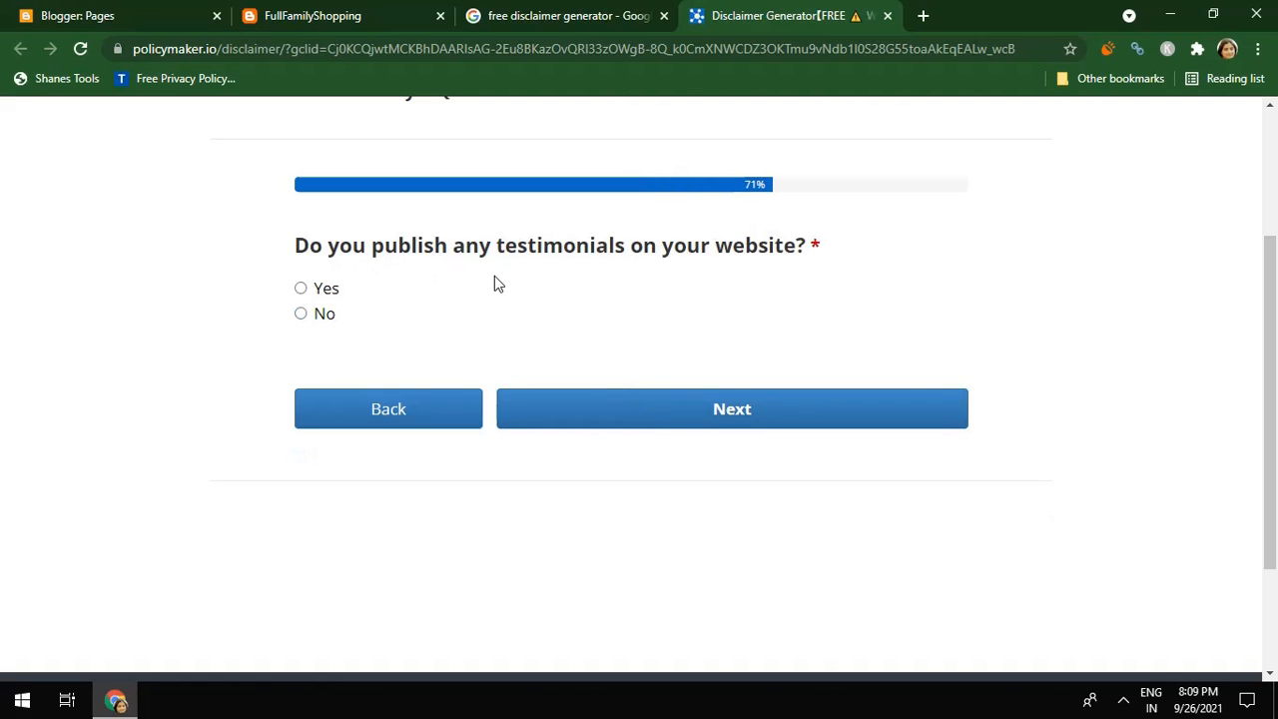
click(298, 315)
click(685, 414)
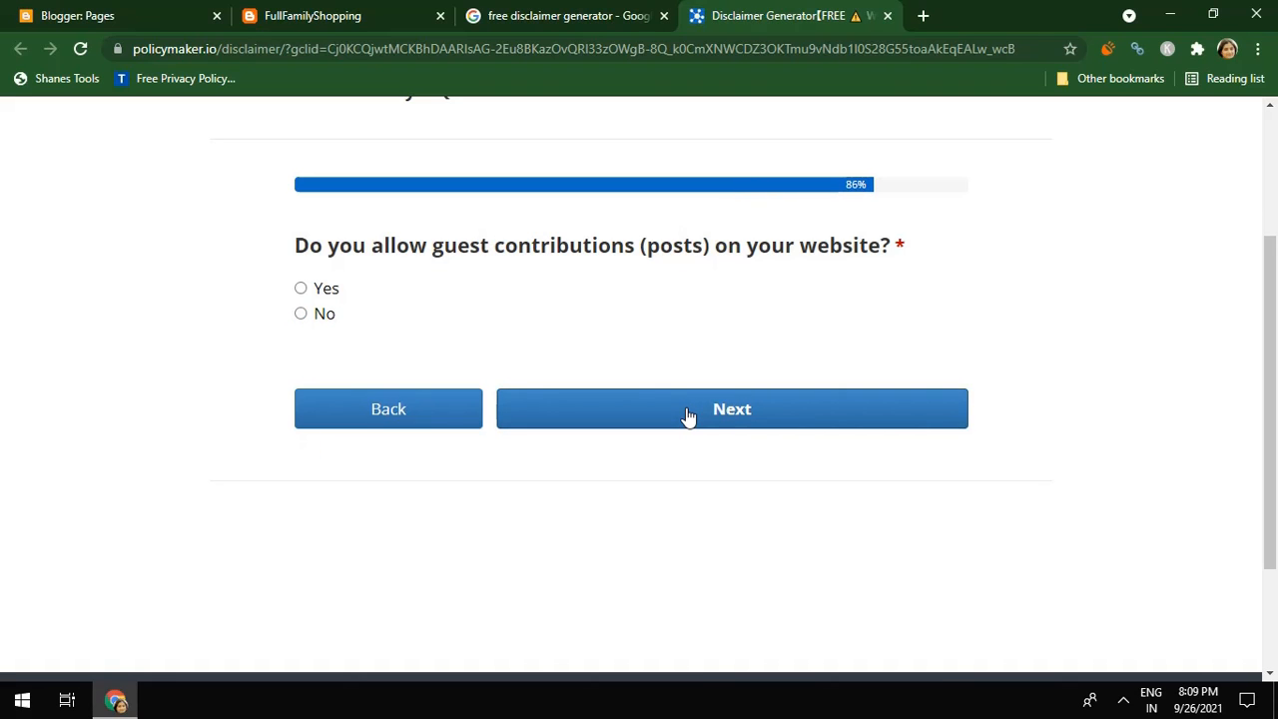
click(301, 314)
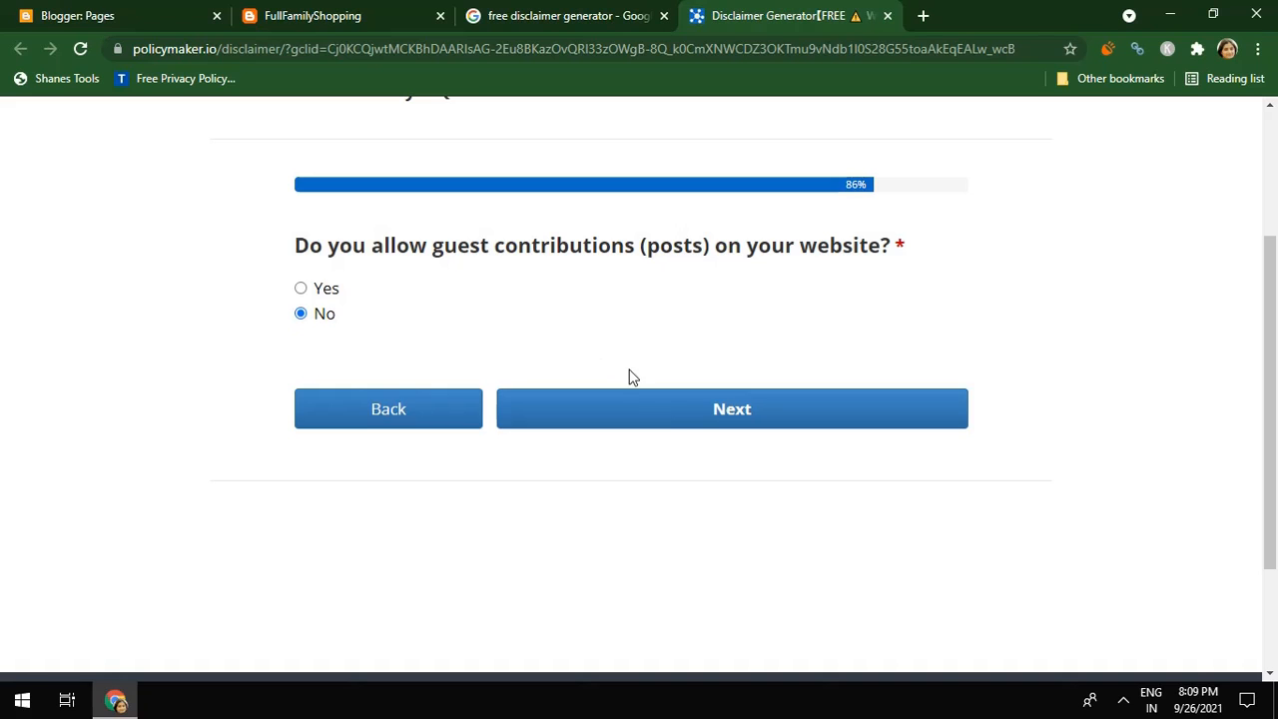
click(665, 413)
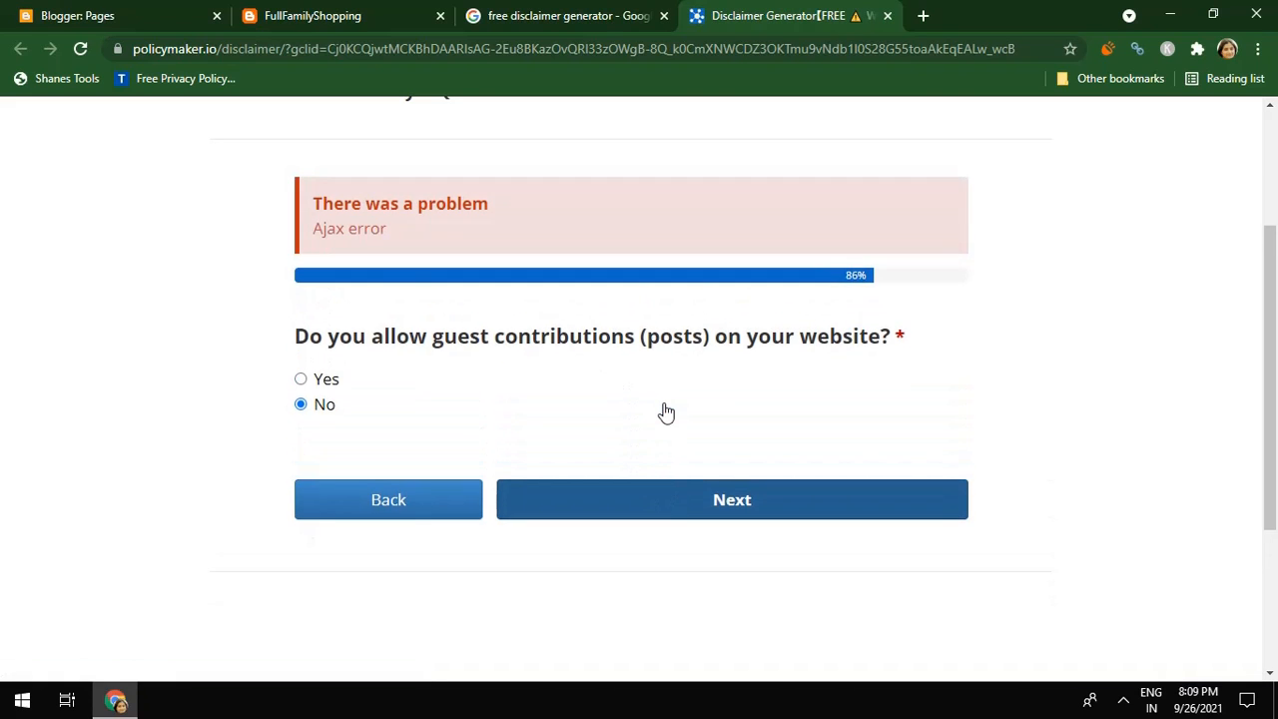
click(696, 502)
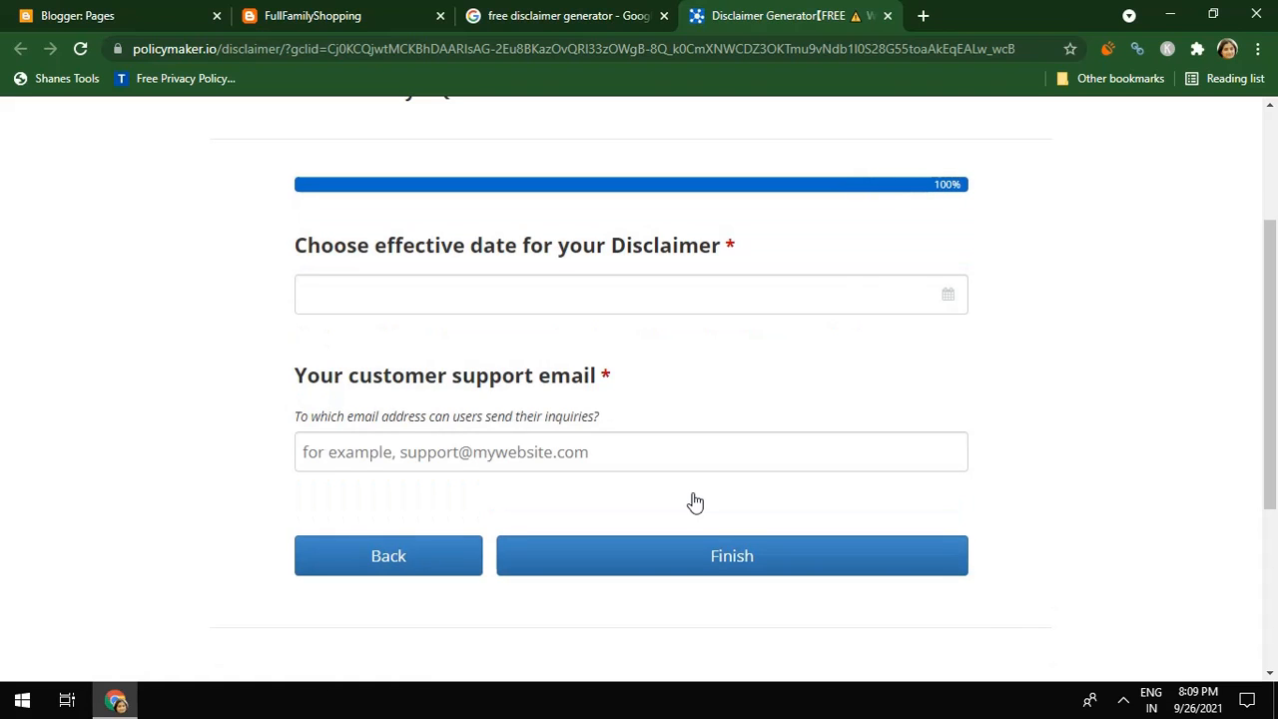
Set the disclaimer's effective date to April 1, 2021
click(595, 304)
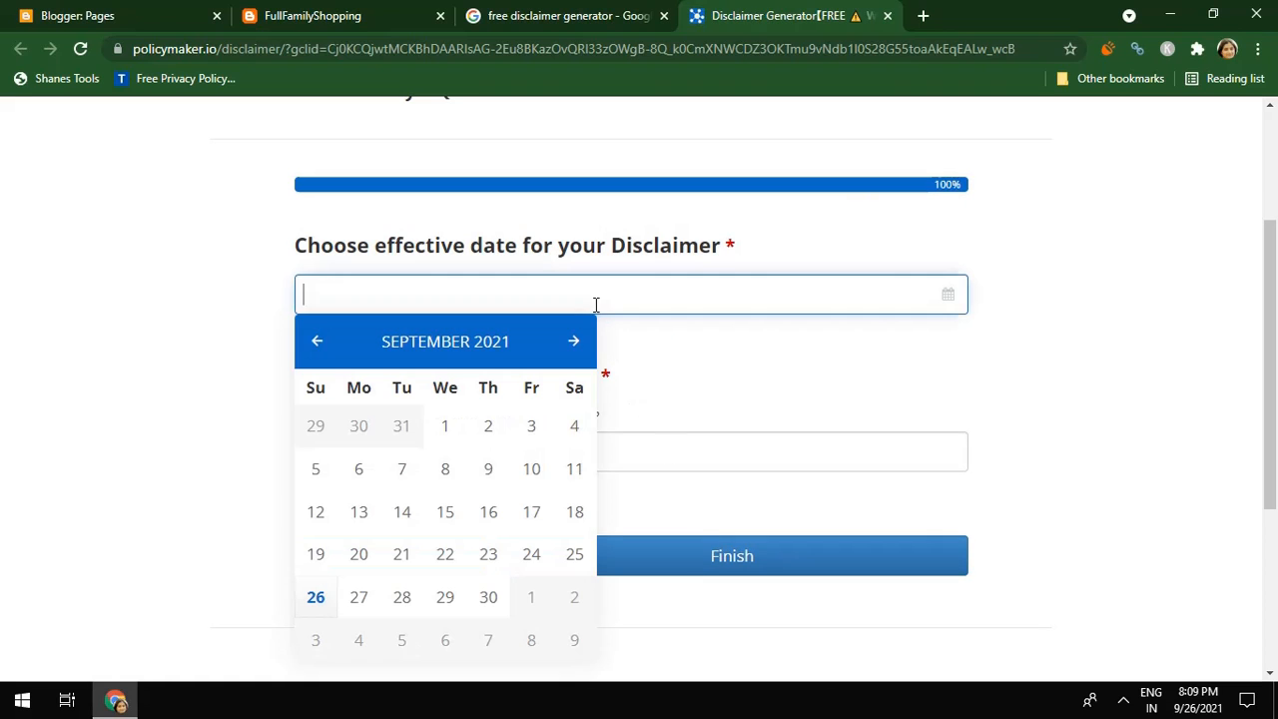
click(449, 427)
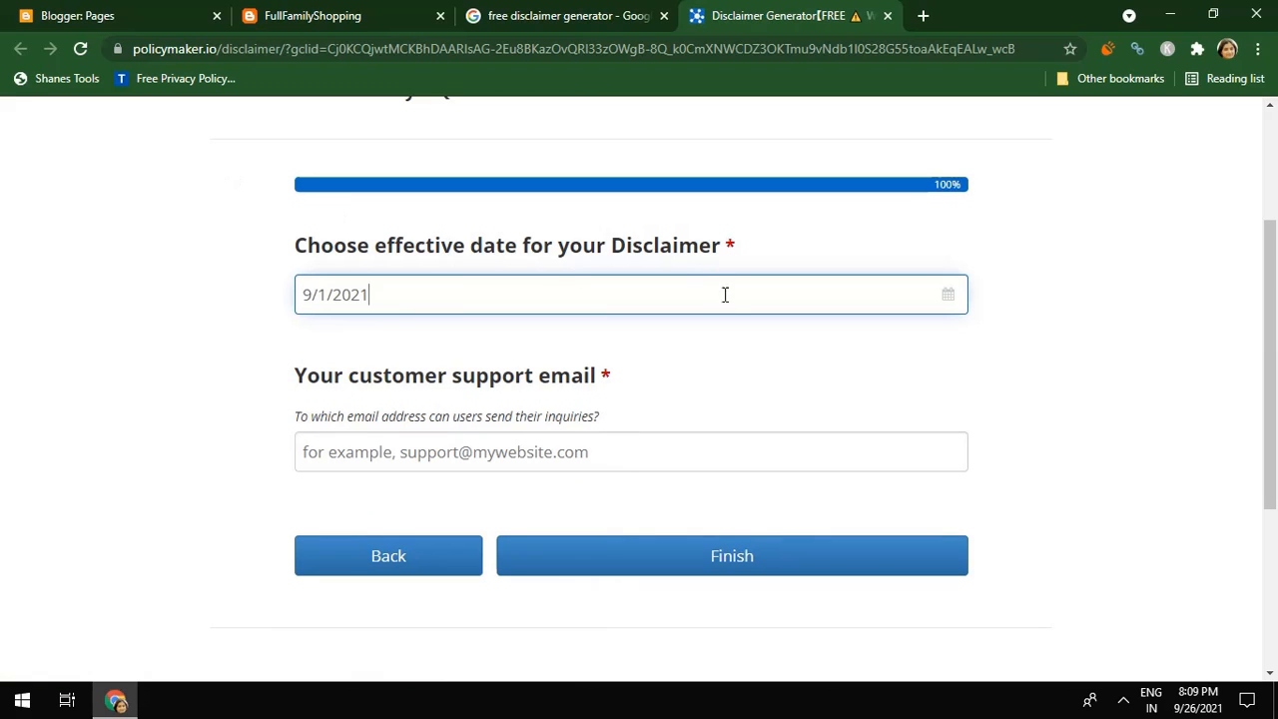
click(946, 301)
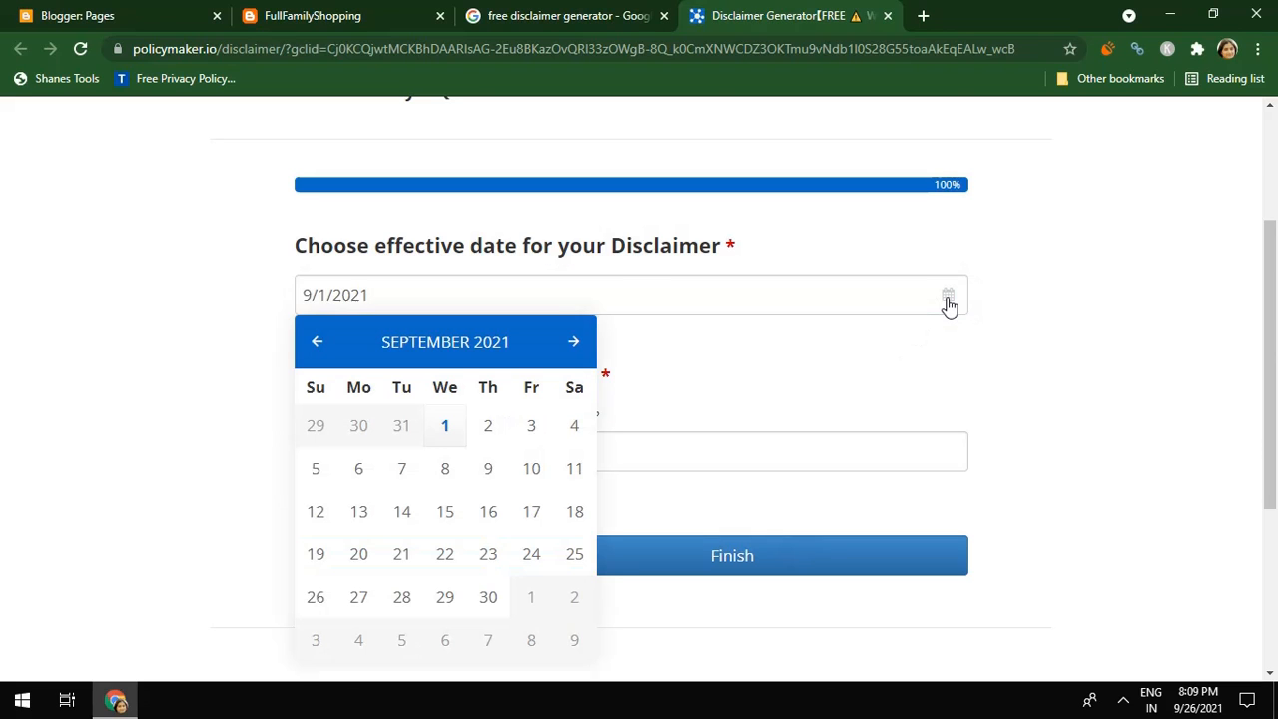
click(316, 344)
click(317, 344)
click(316, 344)
click(317, 344)
click(316, 345)
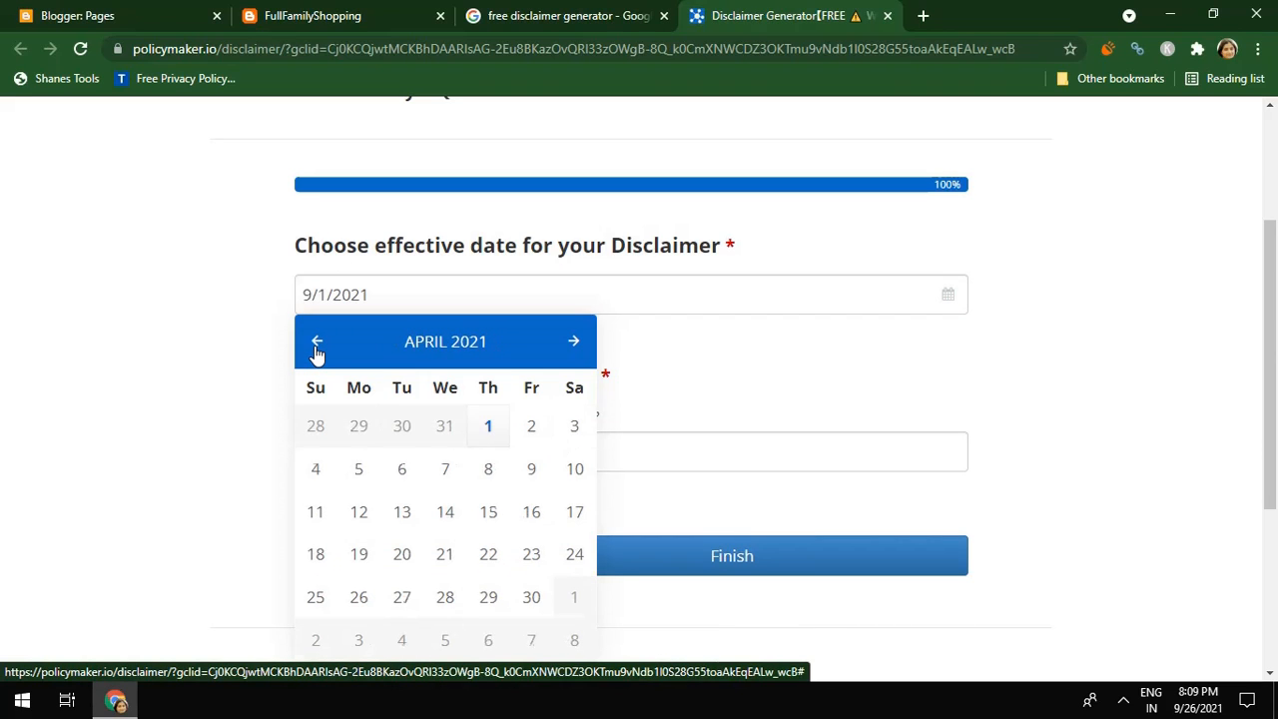
click(488, 426)
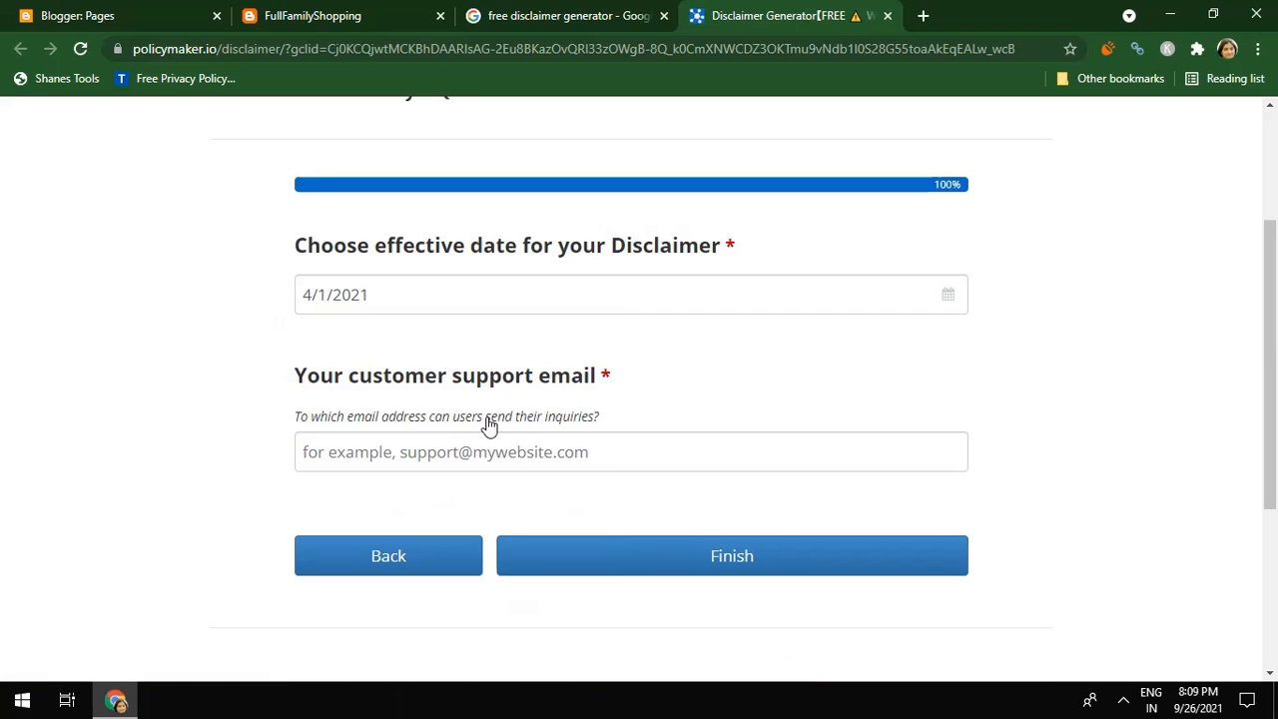
Enter the customer support email and finish to generate the disclaimer
click(503, 461)
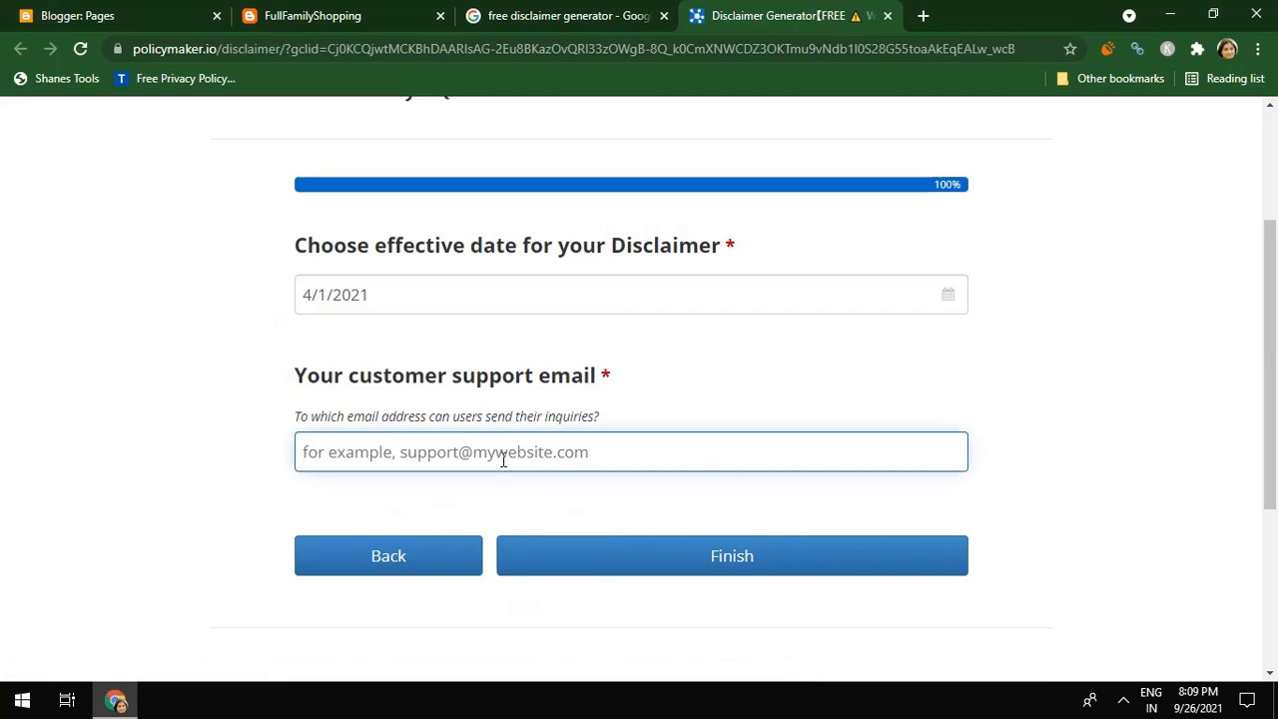
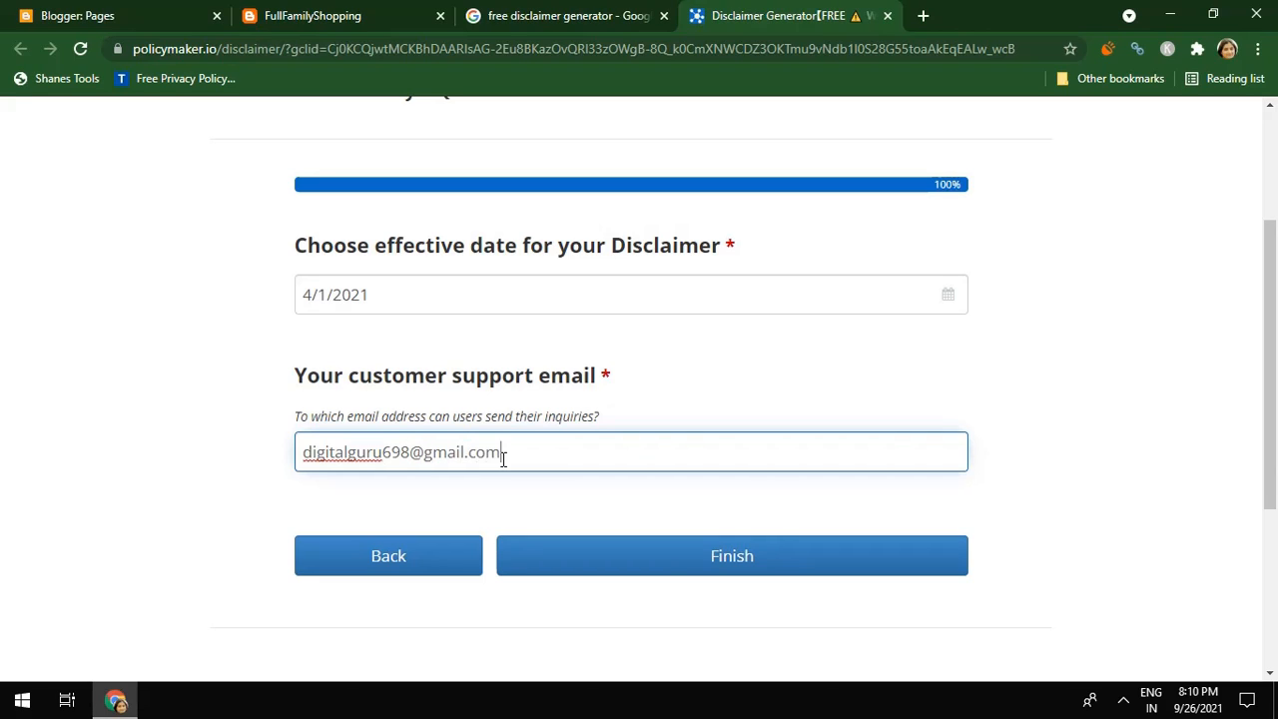
click(614, 564)
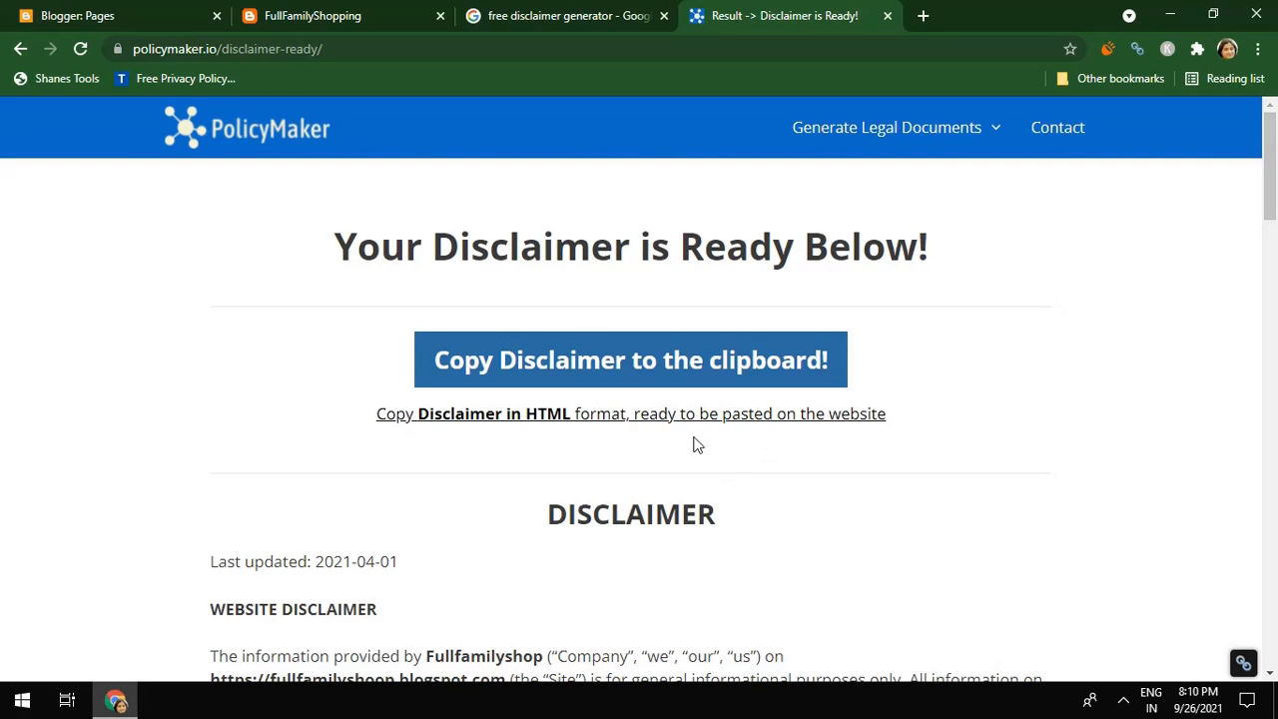
Copy the generated disclaimer to the clipboard and return to Blogger's Pages list
click(666, 385)
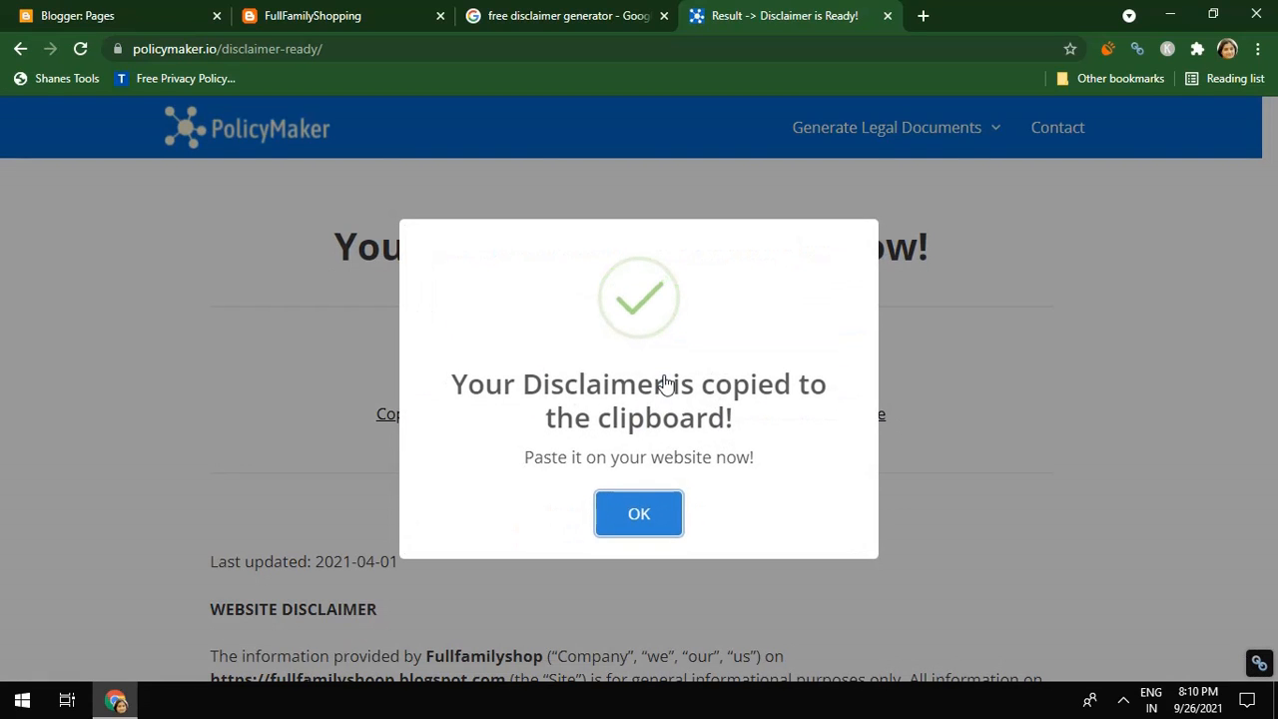
click(658, 526)
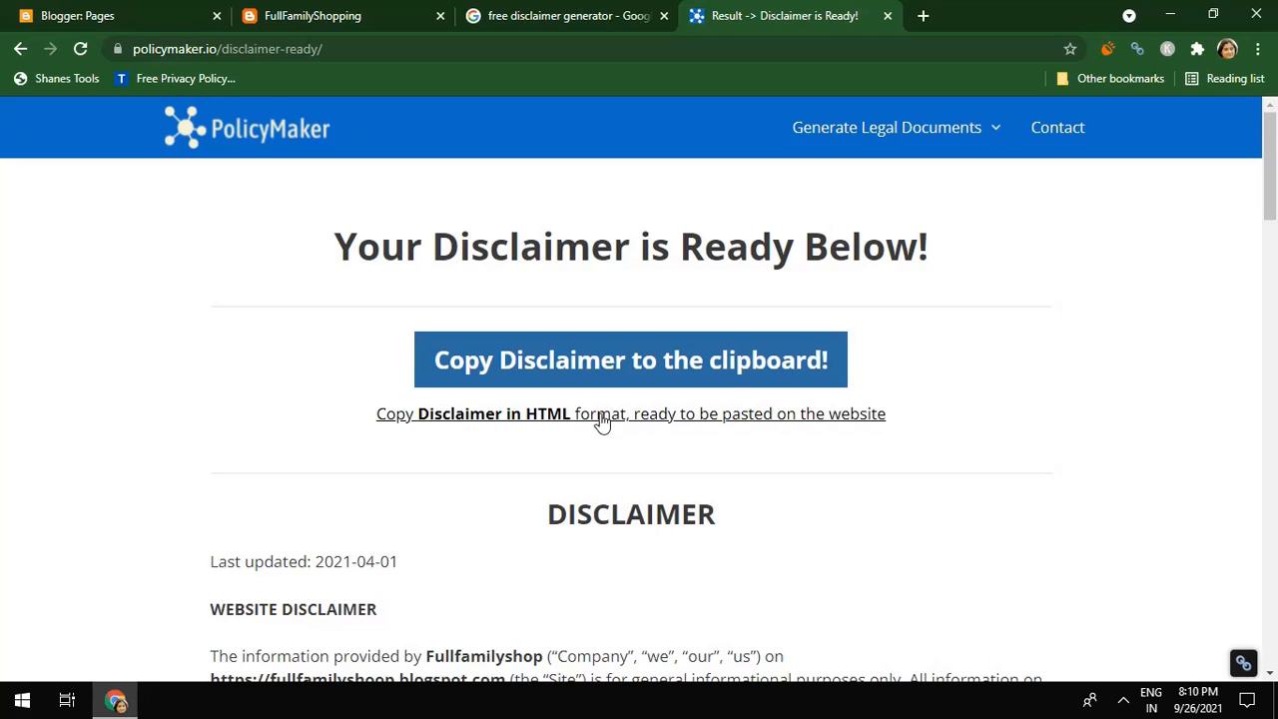
click(142, 22)
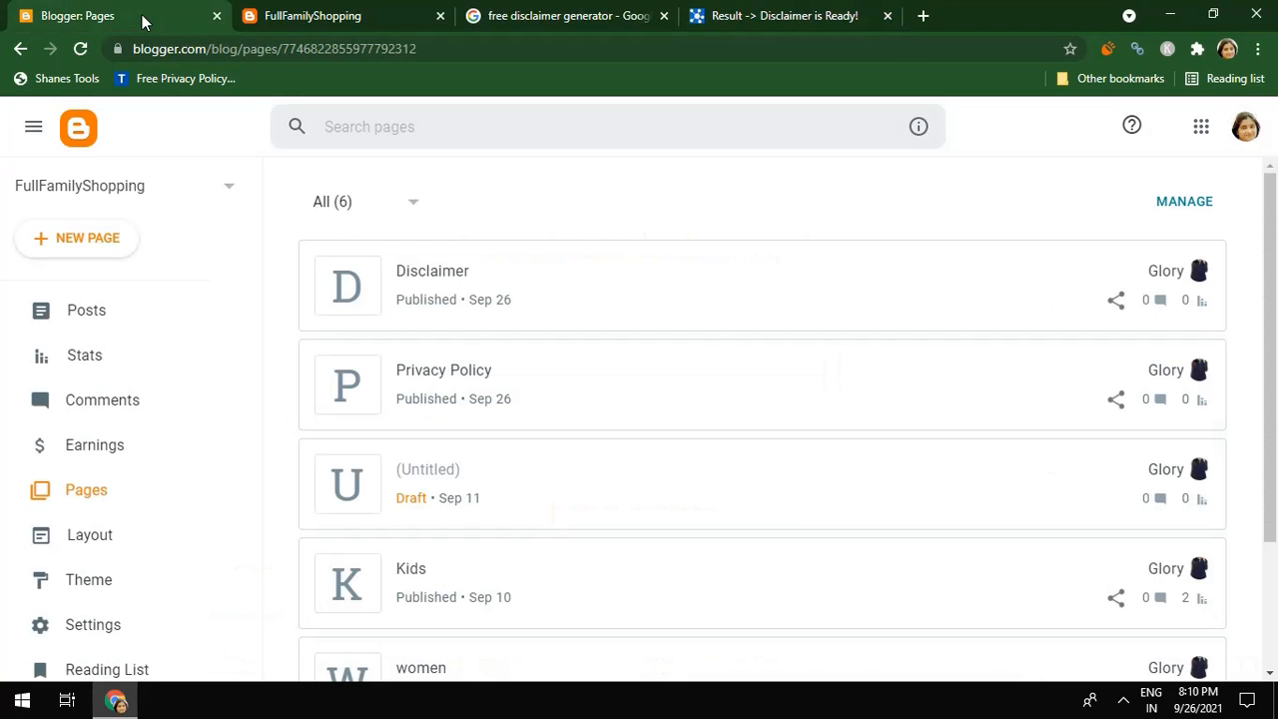
Open the Disclaimer page and switch its editor to HTML view
click(440, 288)
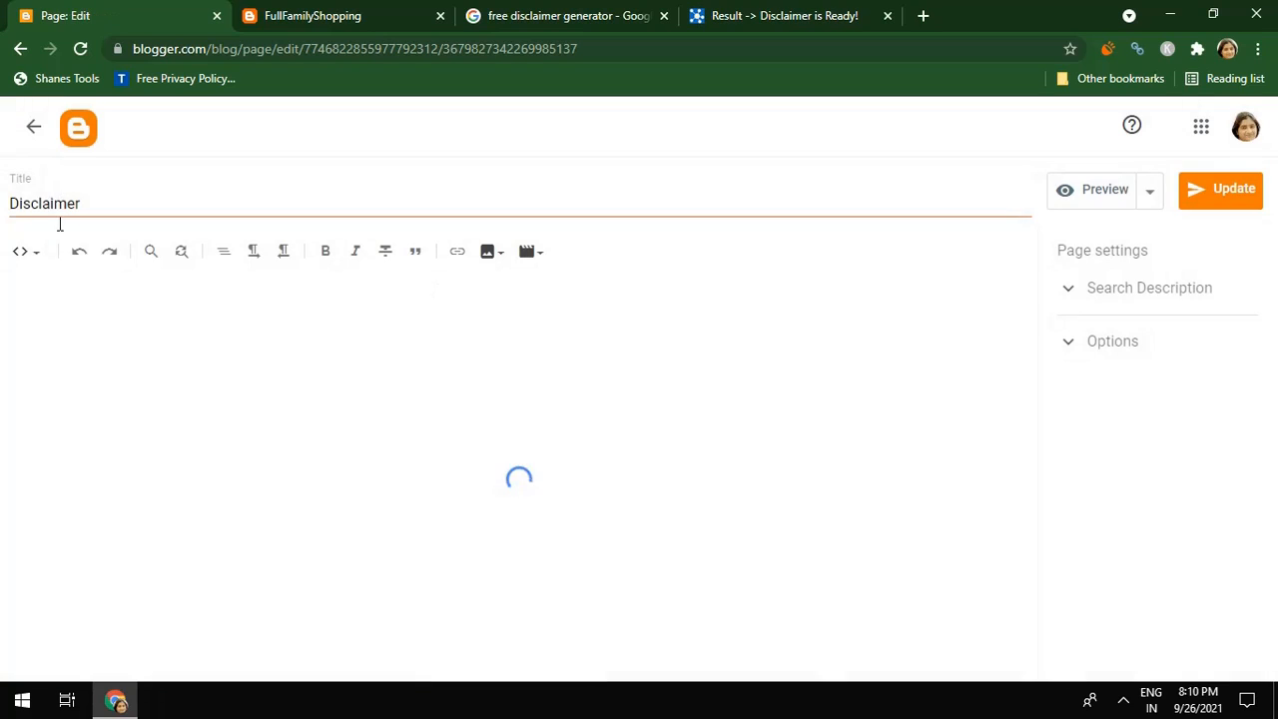
click(28, 253)
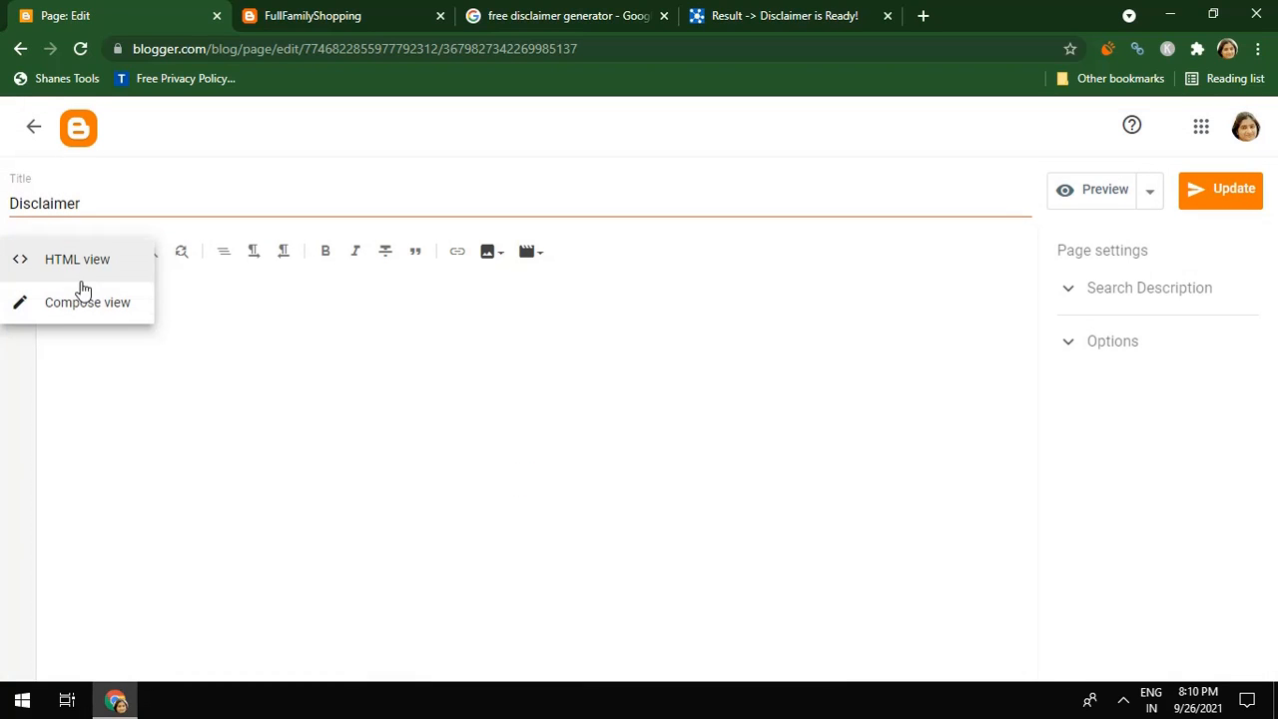
click(76, 261)
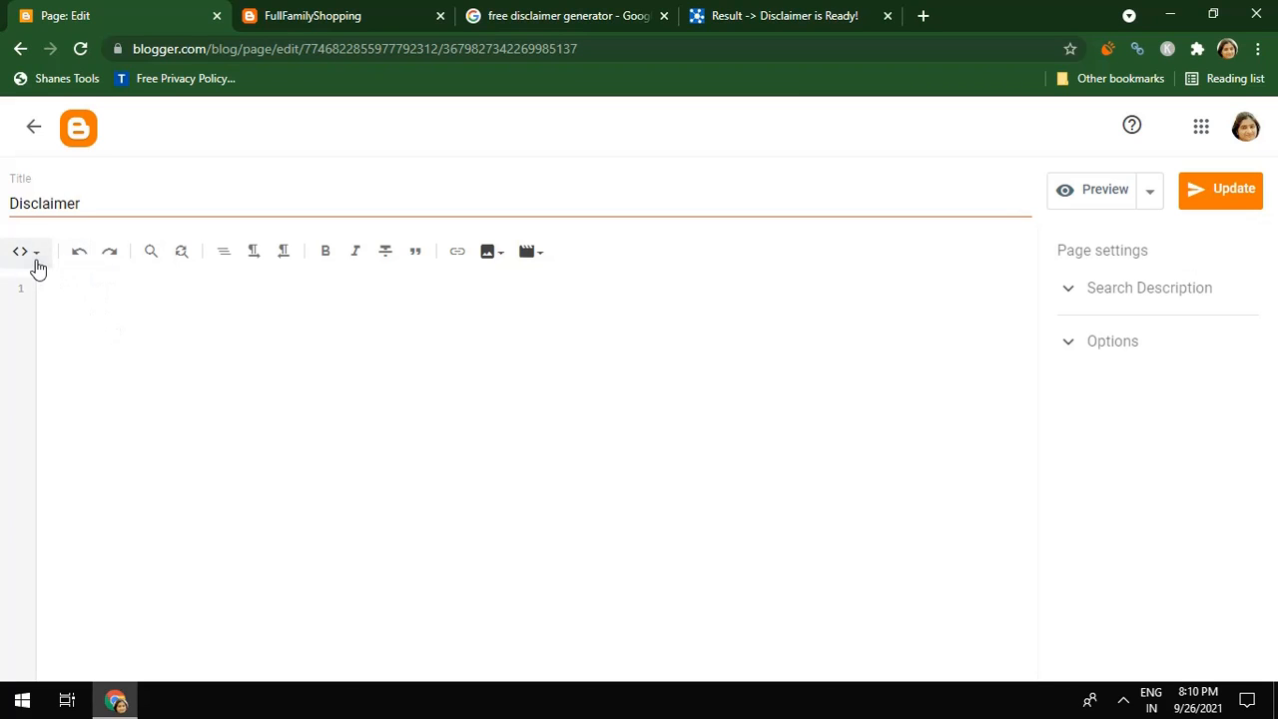
click(40, 259)
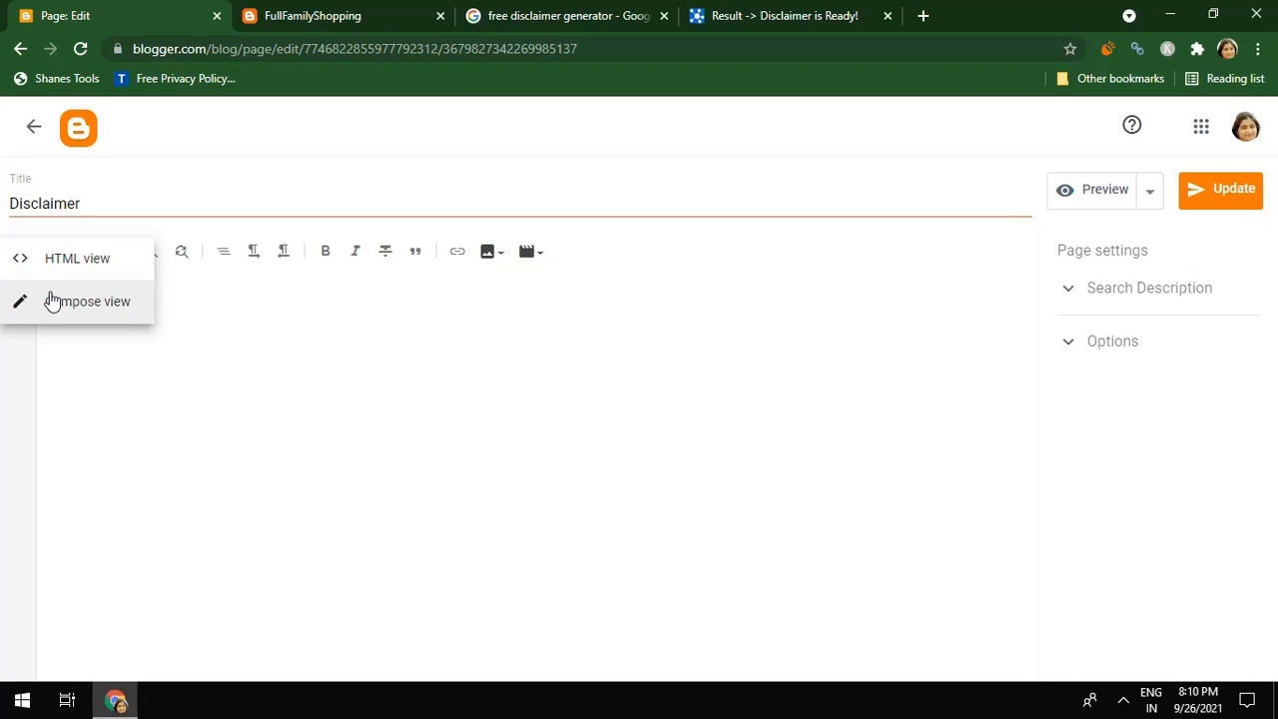
click(54, 299)
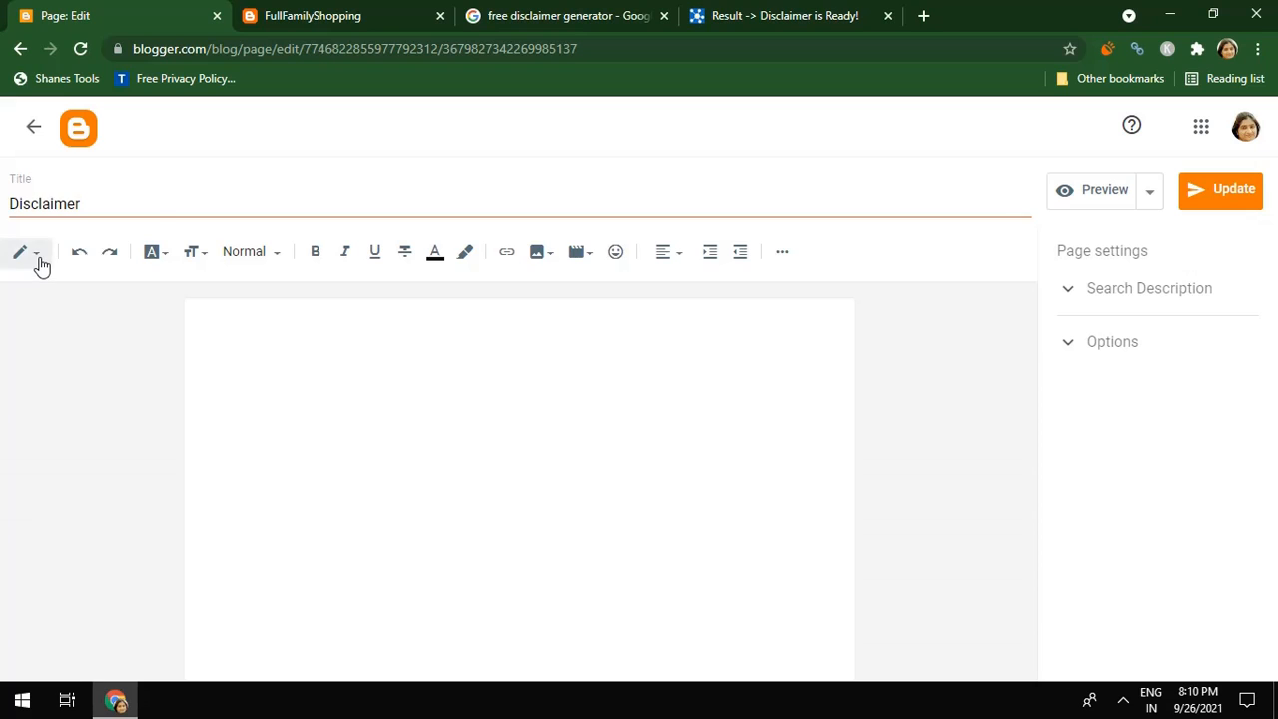
click(40, 260)
click(46, 223)
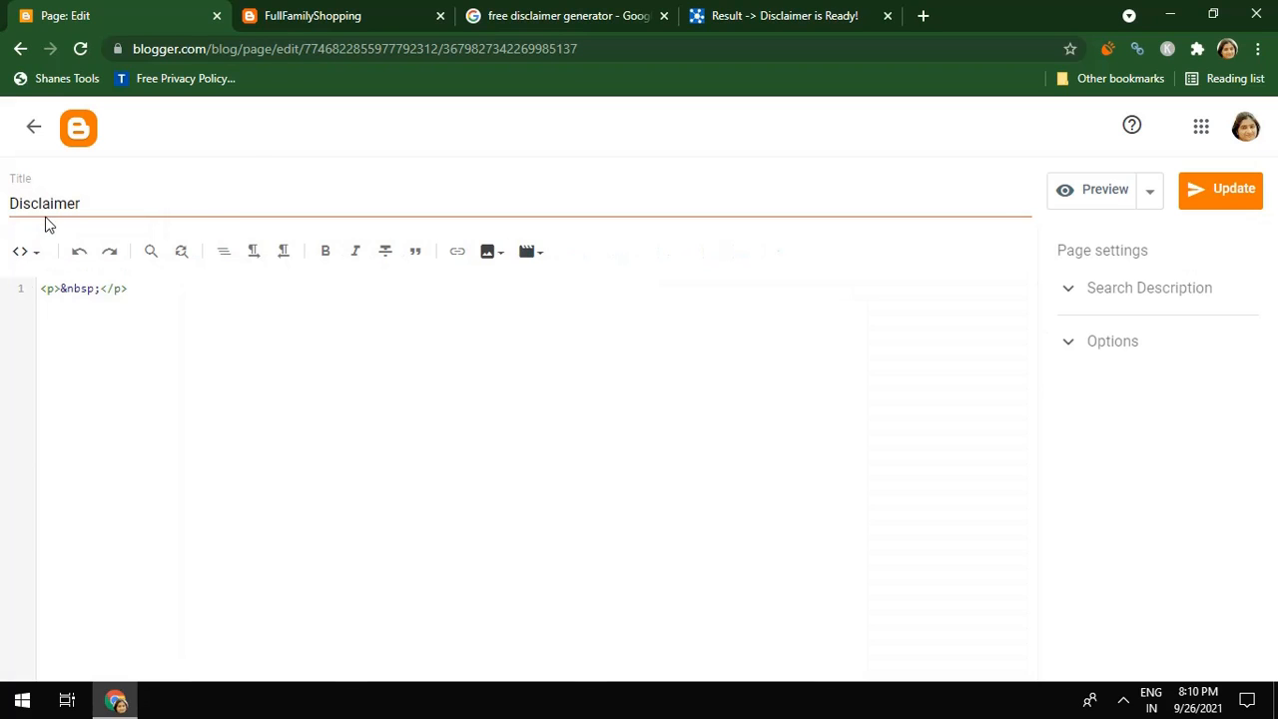
Paste the copied disclaimer HTML into the page and update it
click(60, 288)
key(Return)
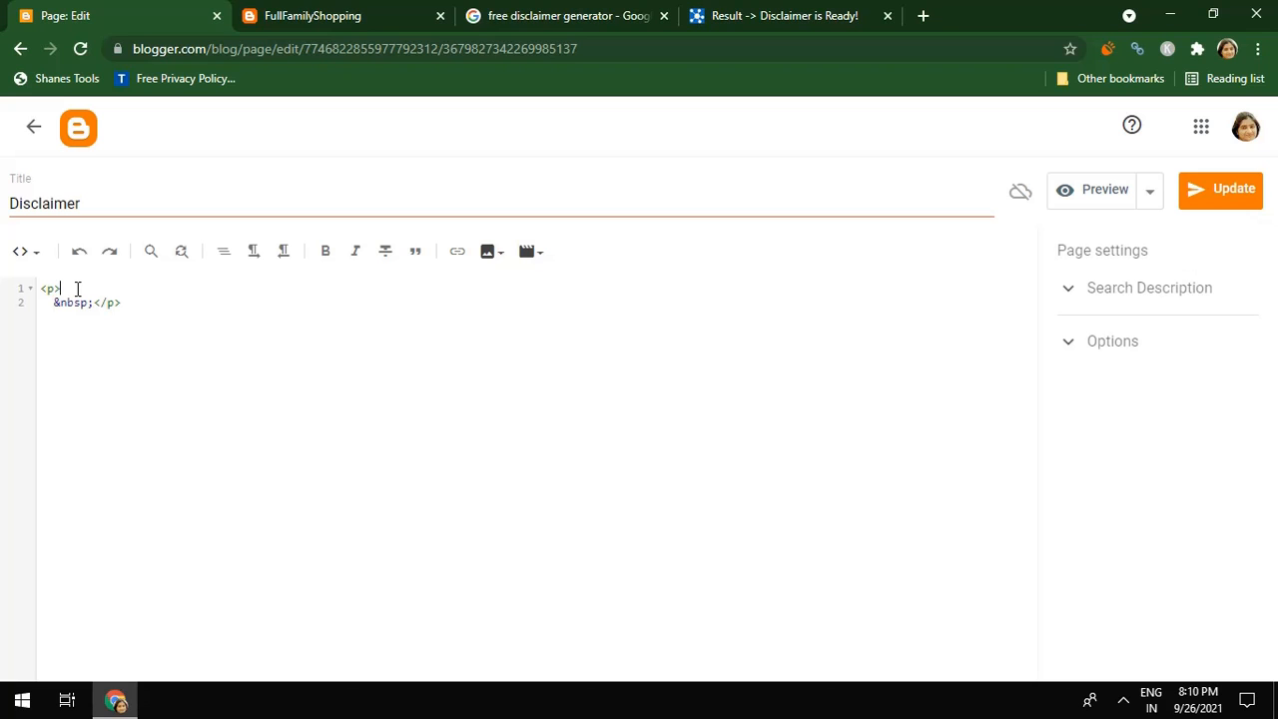
key(ctrl+v)
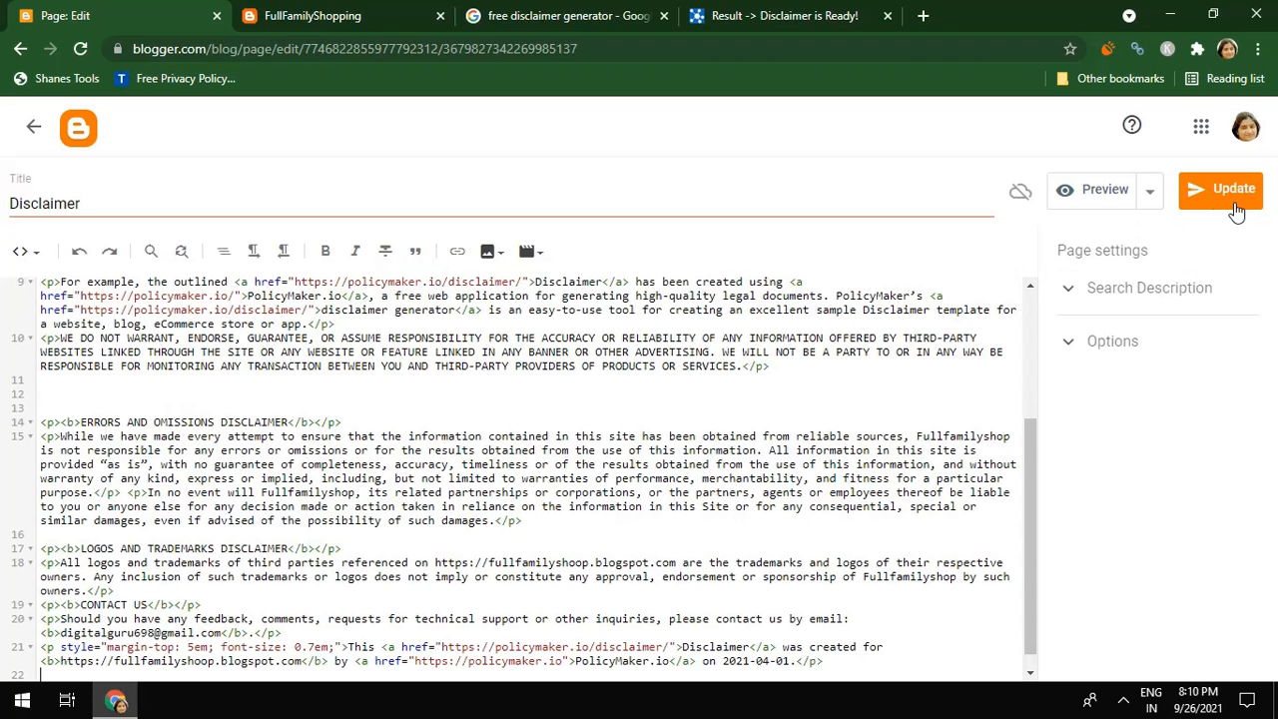
click(1236, 189)
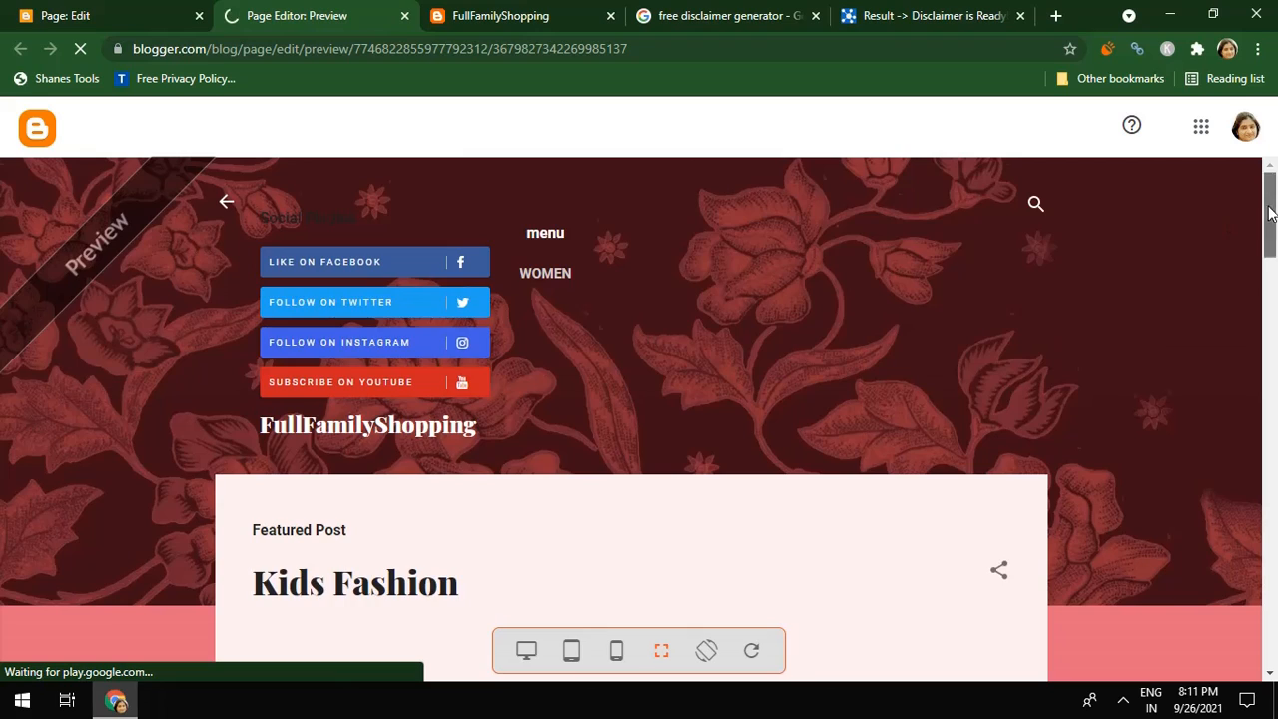
Scroll through the Disclaimer preview, close it, and go back to the Pages list
drag(1270, 204, 1275, 484)
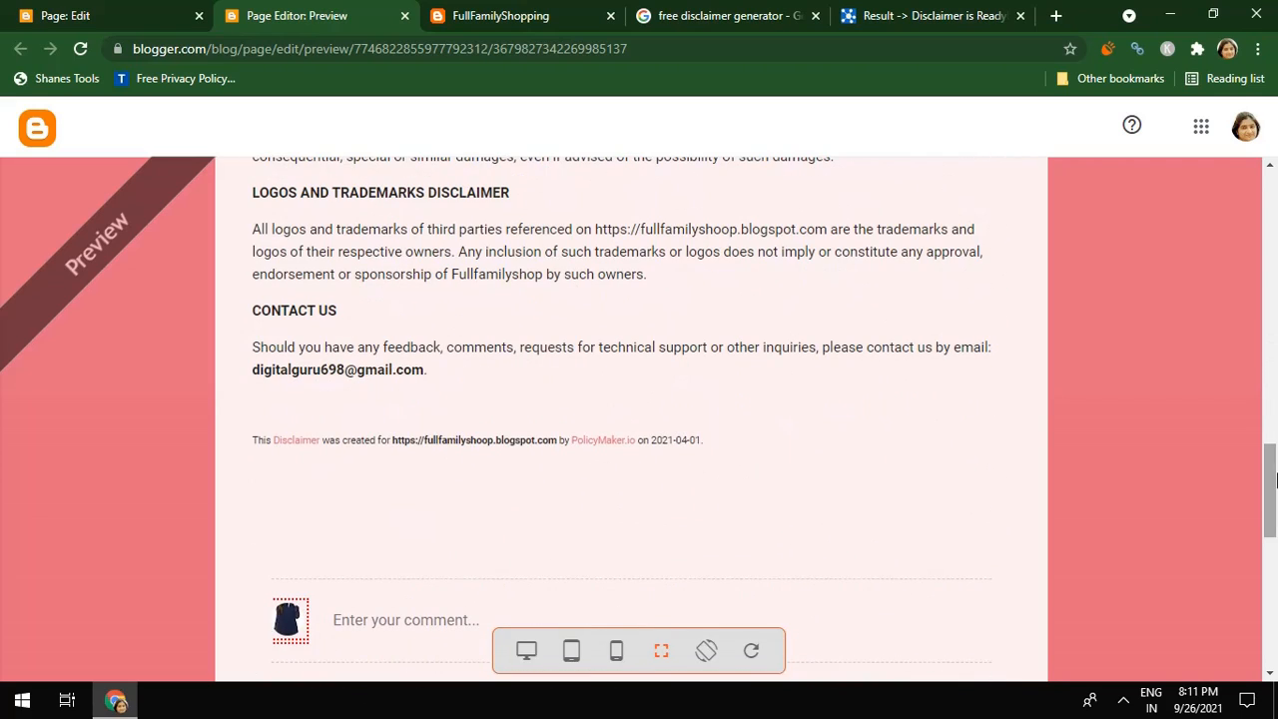
click(404, 16)
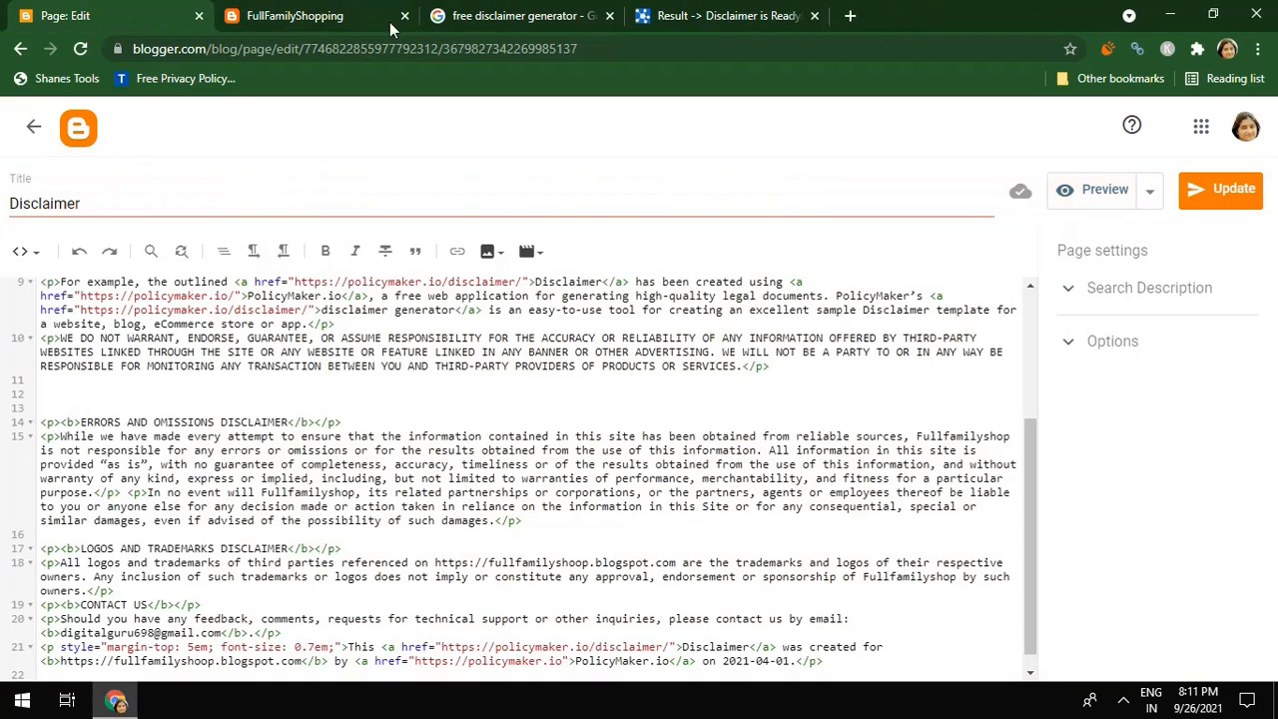
click(33, 128)
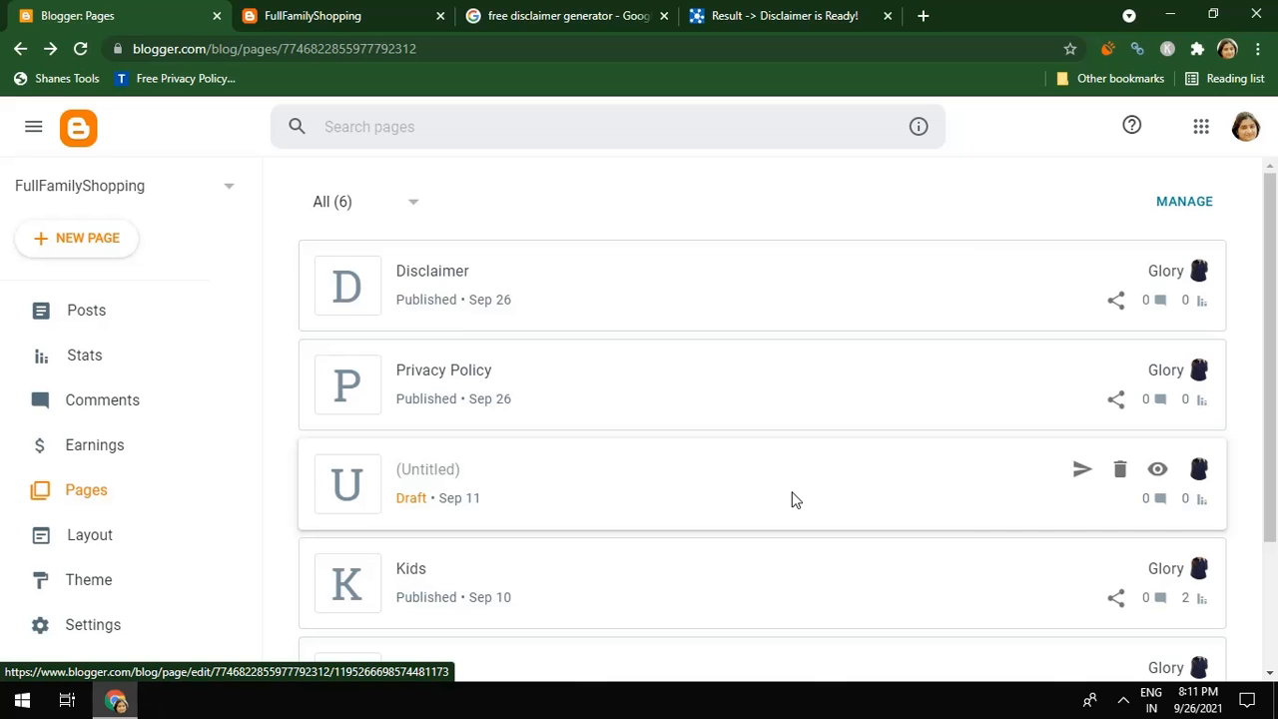
Create a new blank Blogger page titled 'Contact Us' and publish it
click(100, 250)
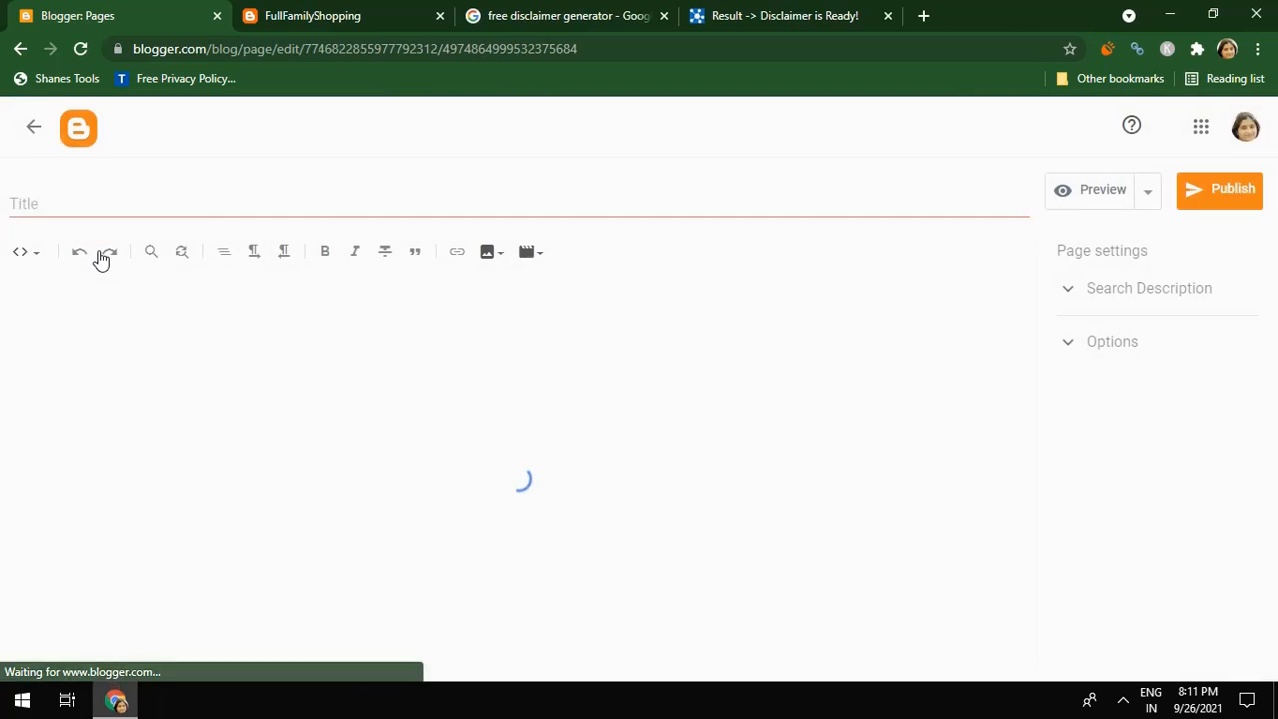
click(45, 211)
text(Con)
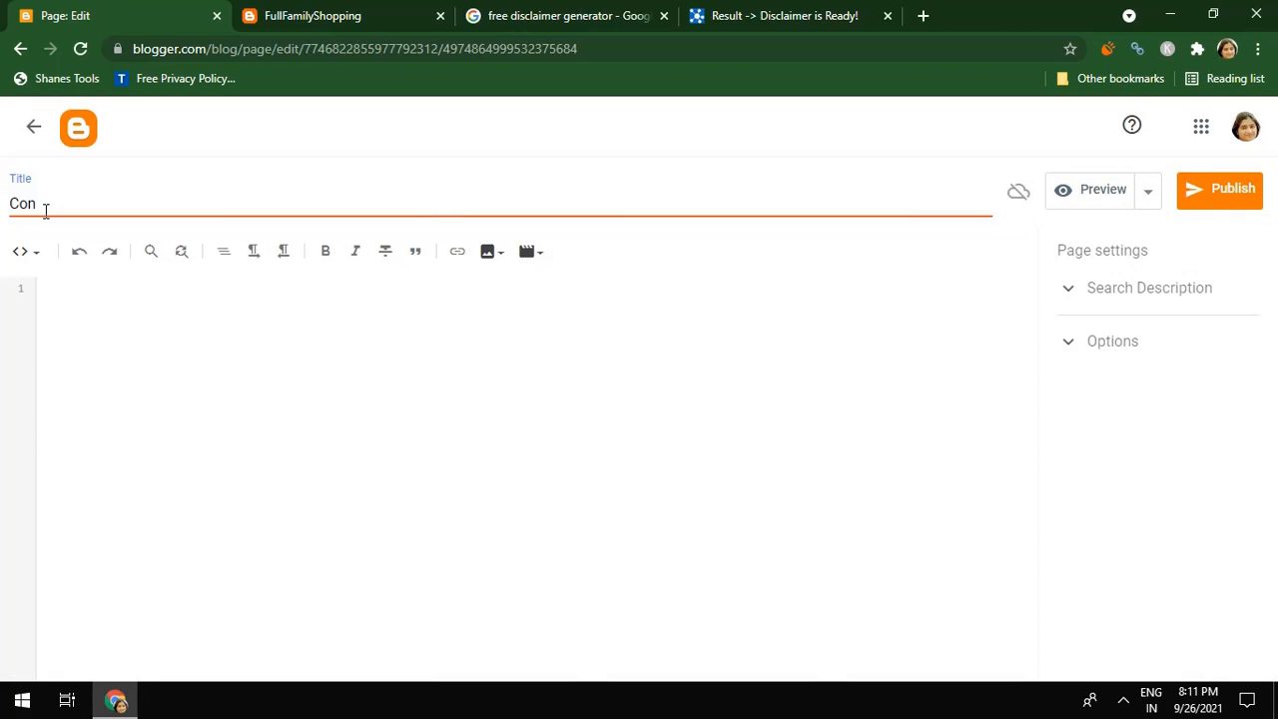
text(tact Us)
click(1200, 206)
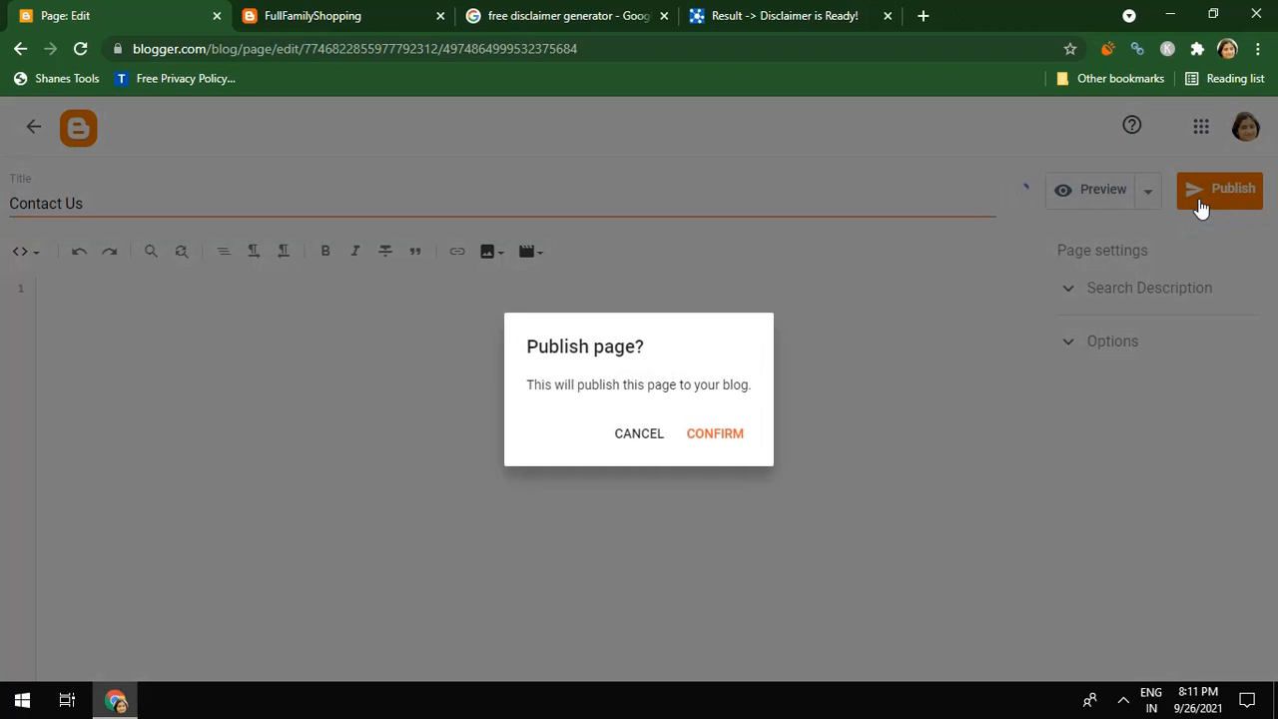
click(719, 435)
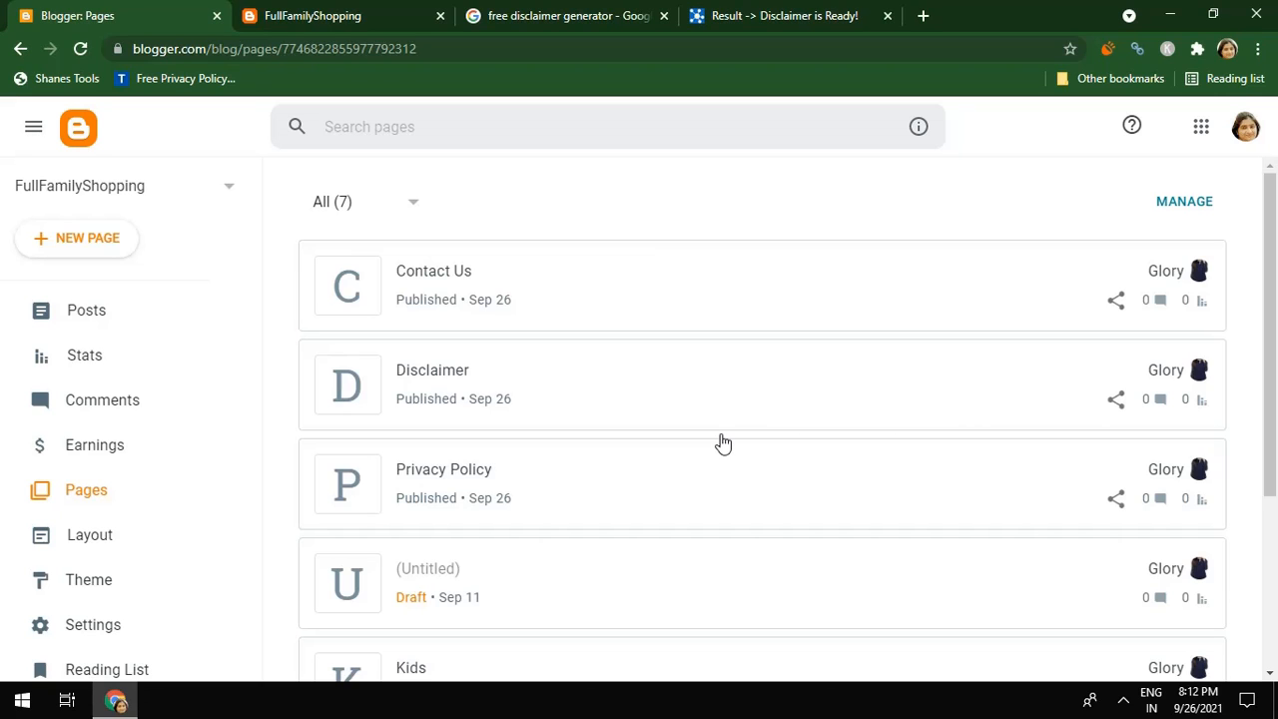
Close the old Google results and disclaimer tabs, returning to the blog's pages list
click(544, 28)
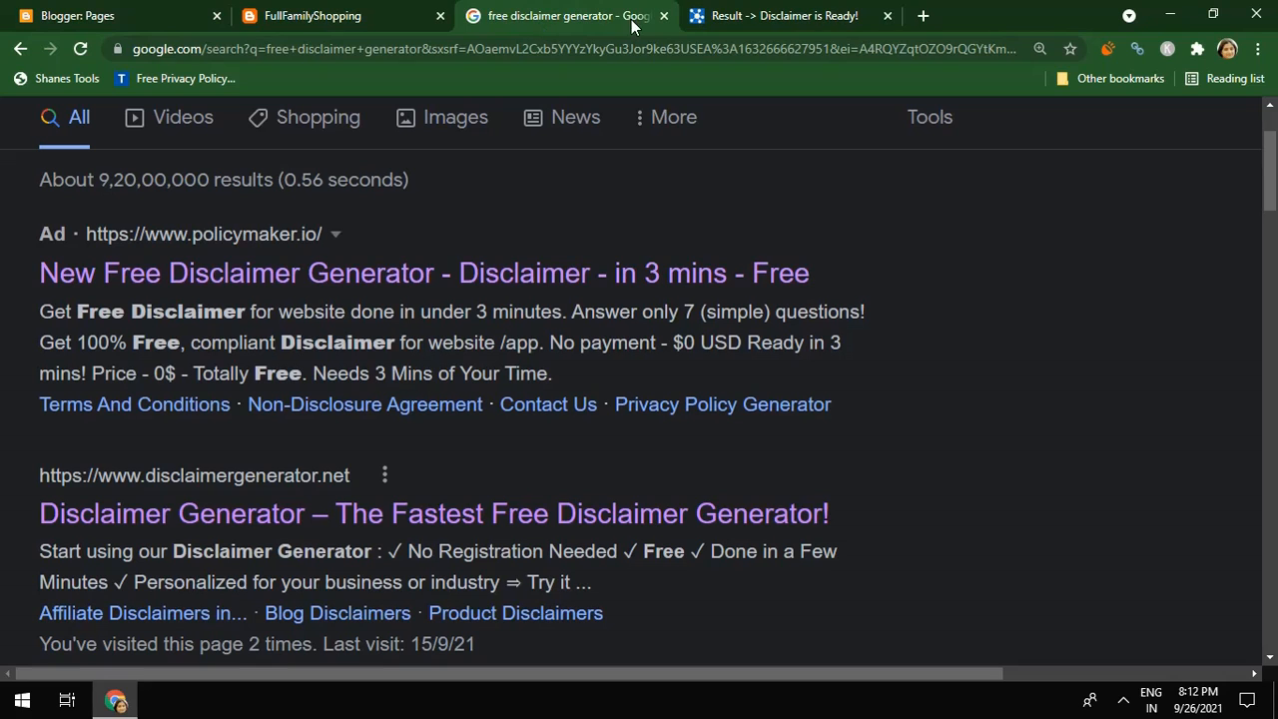
click(664, 15)
click(664, 16)
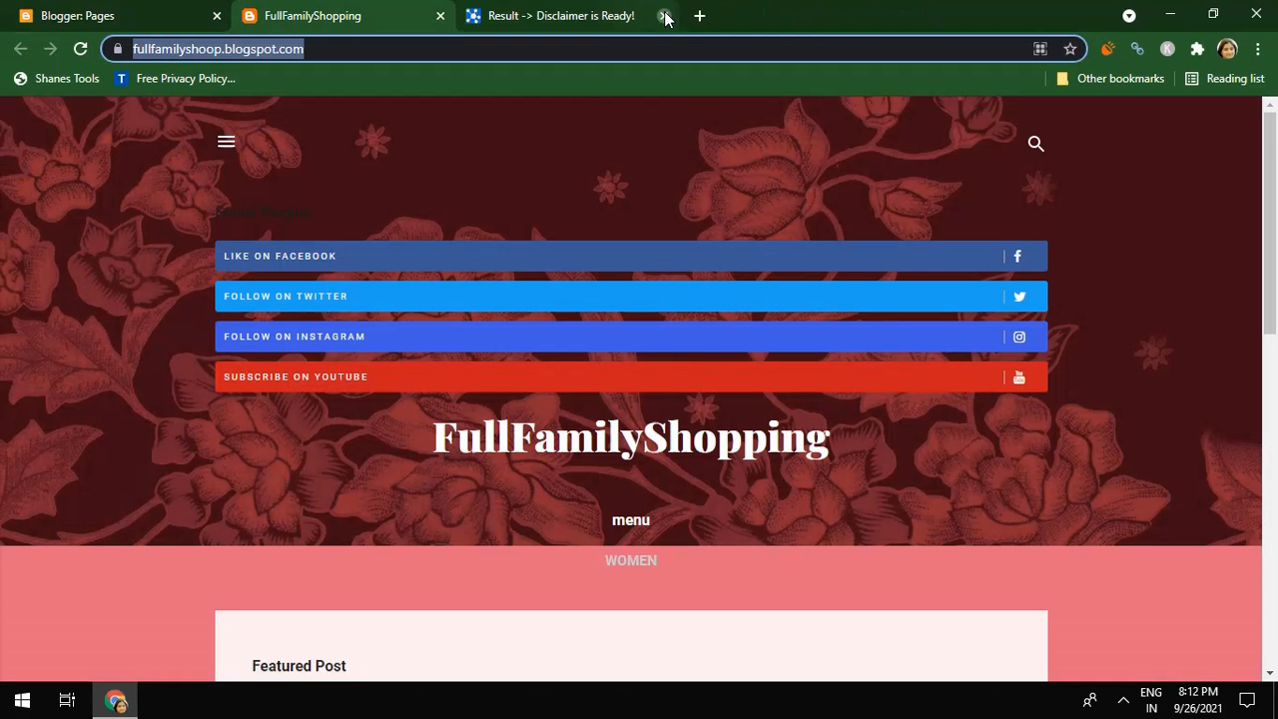
click(664, 16)
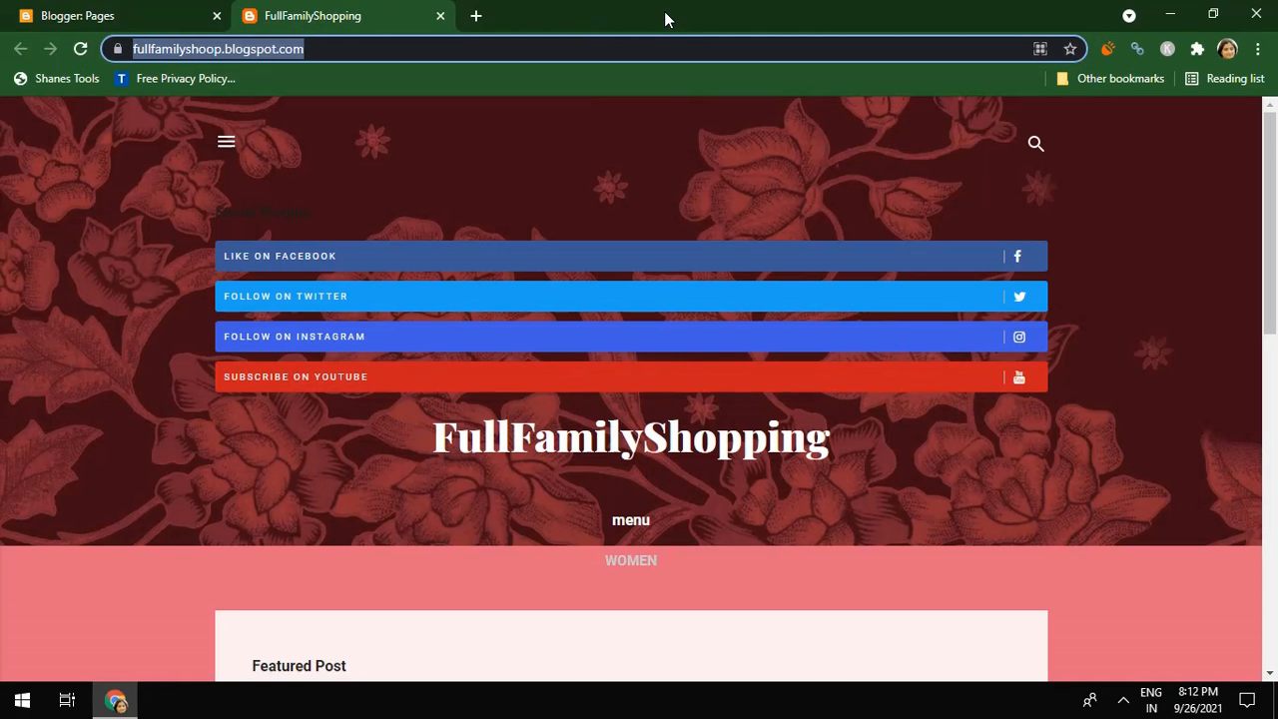
click(92, 16)
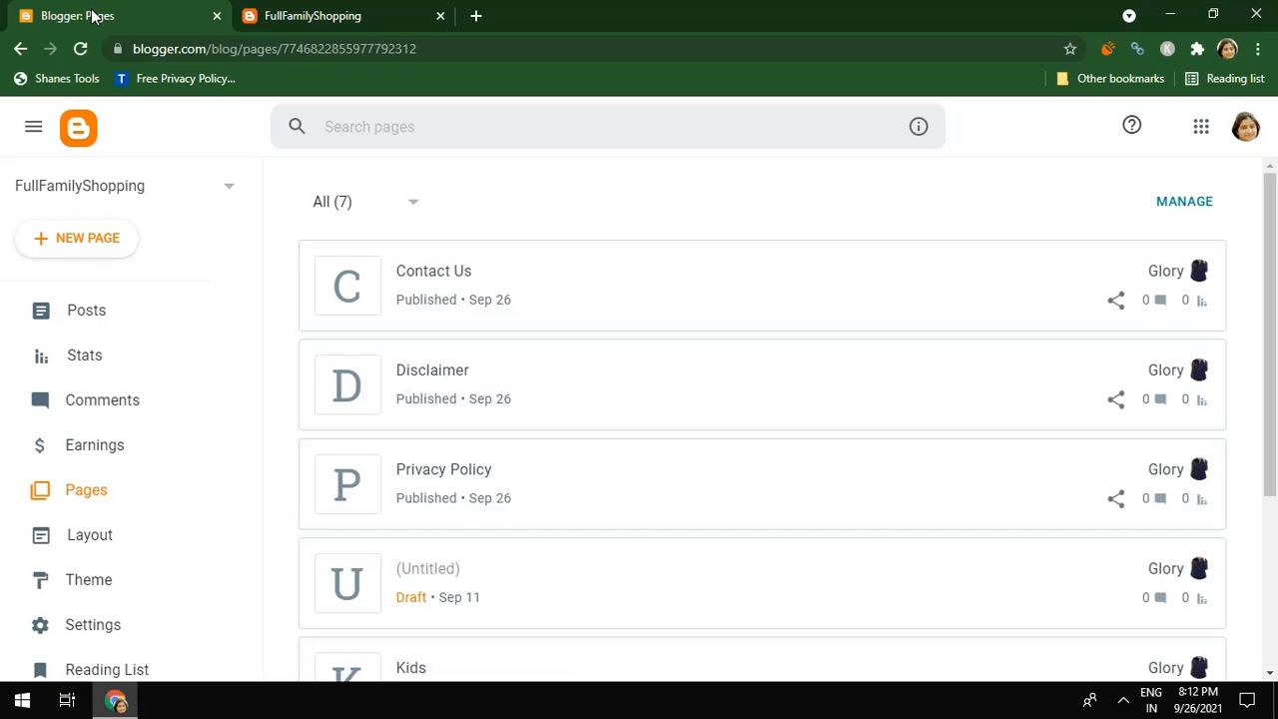
In a new tab, load google.com and search for 'google forms'
click(475, 16)
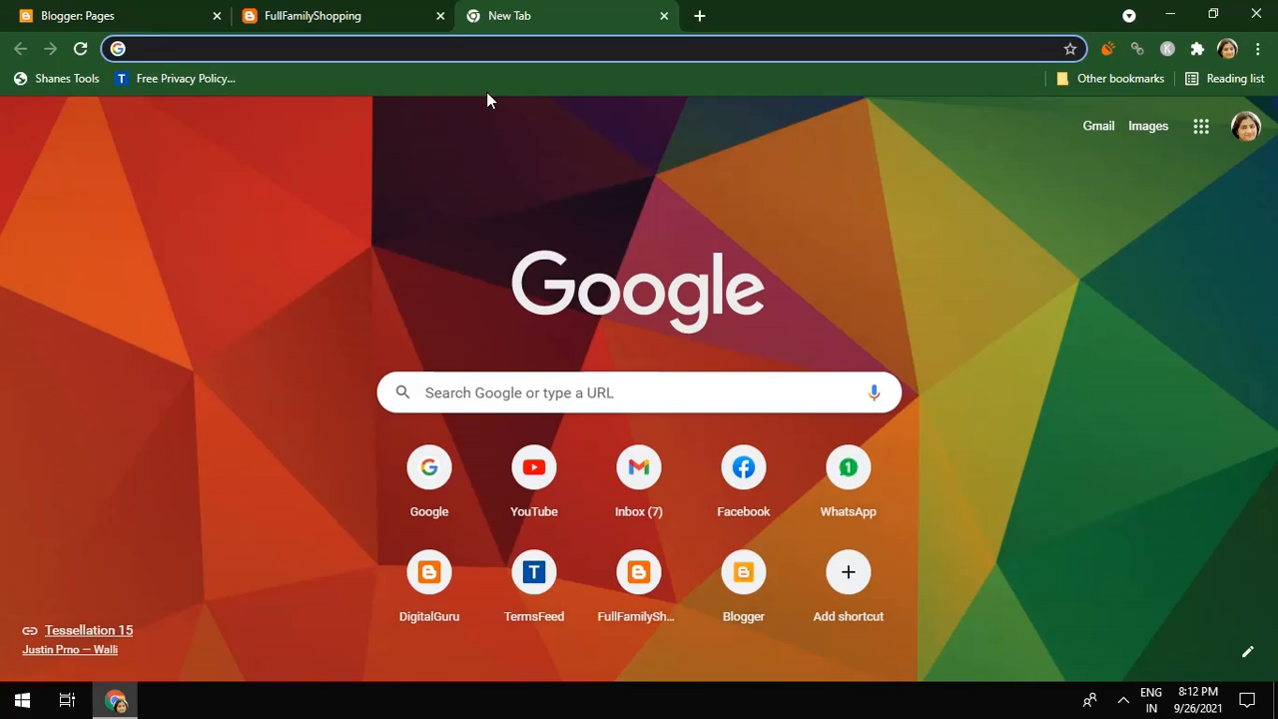
text(google.com)
key(Return)
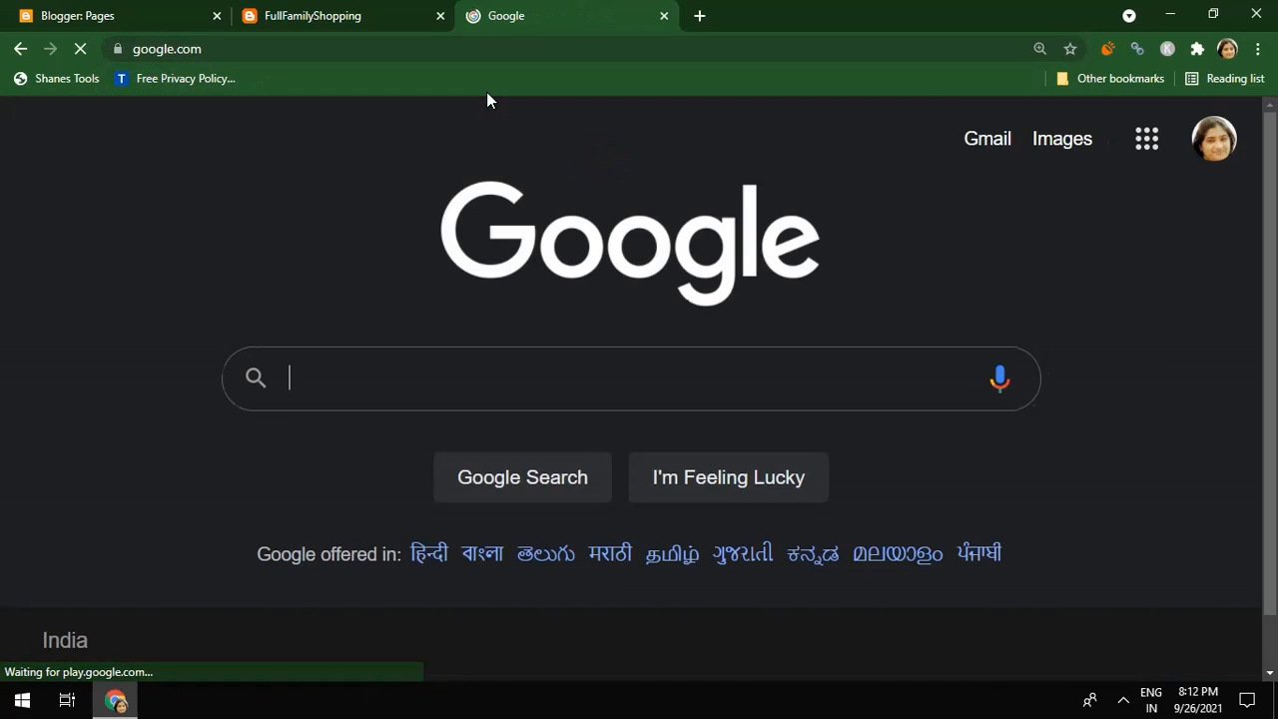
text(g)
key(BackSpace)
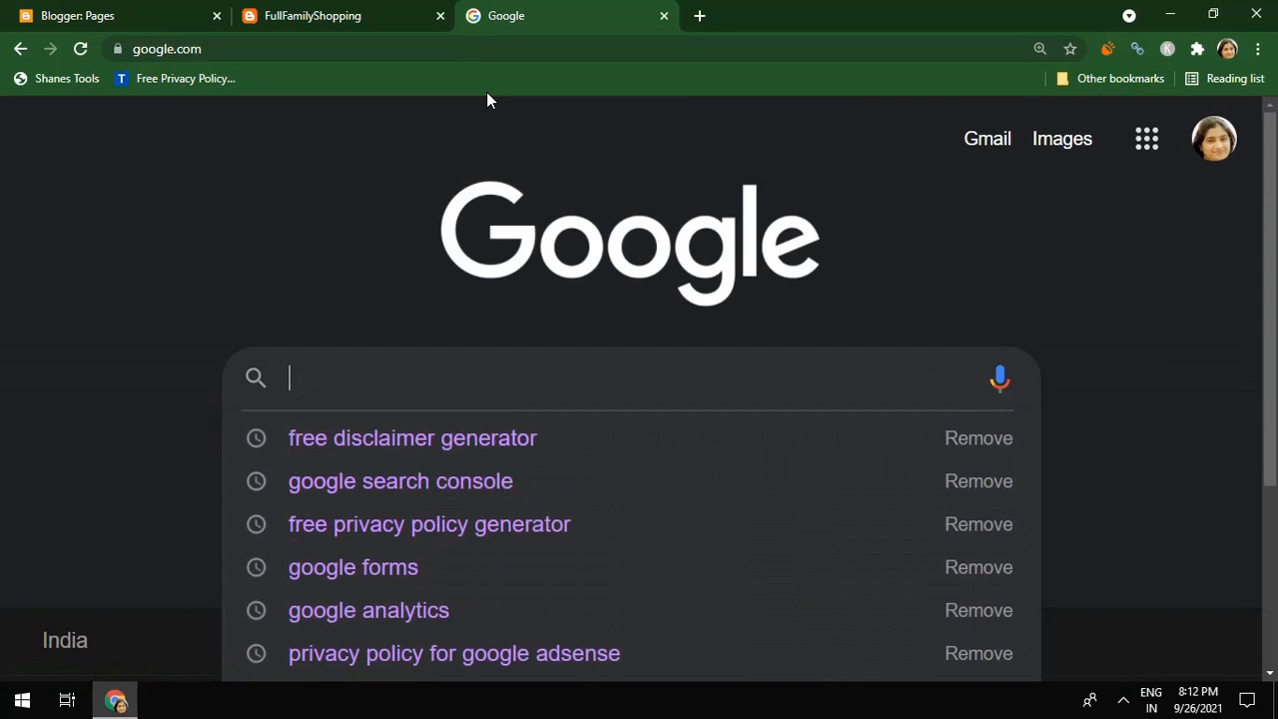
text(google )
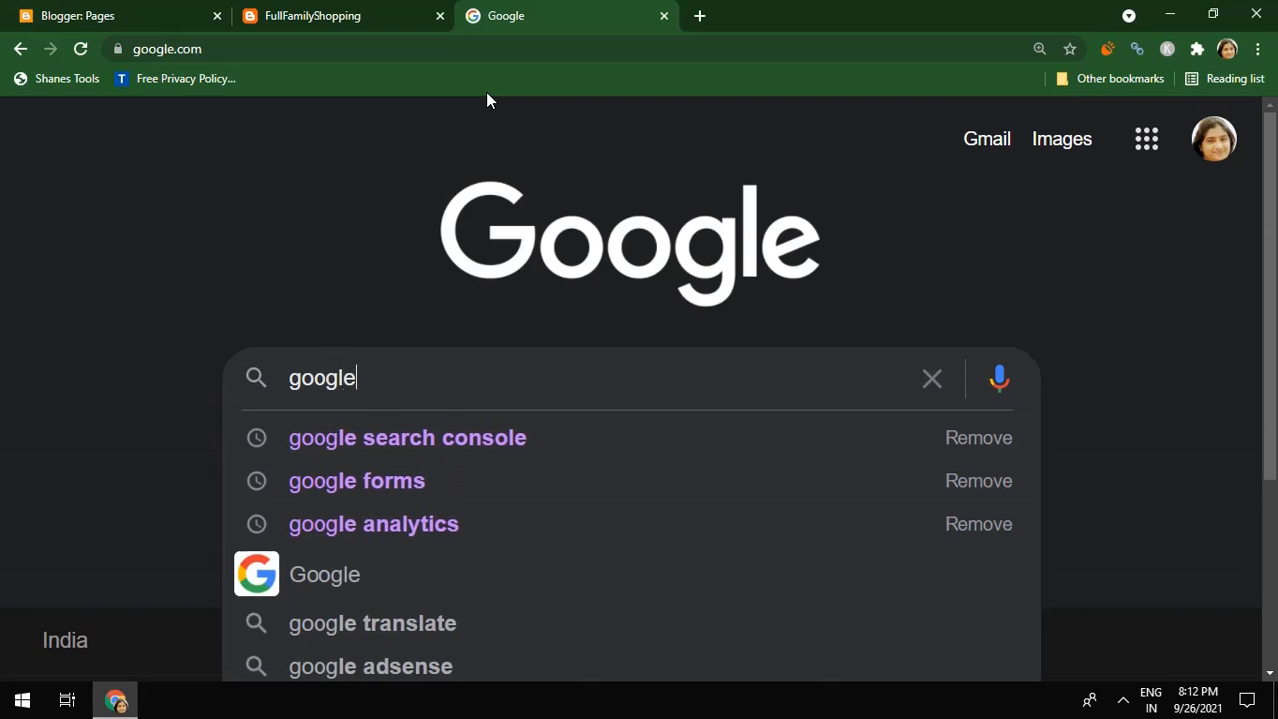
text(from)
key(BackSpace)
key(BackSpace)
key(BackSpace)
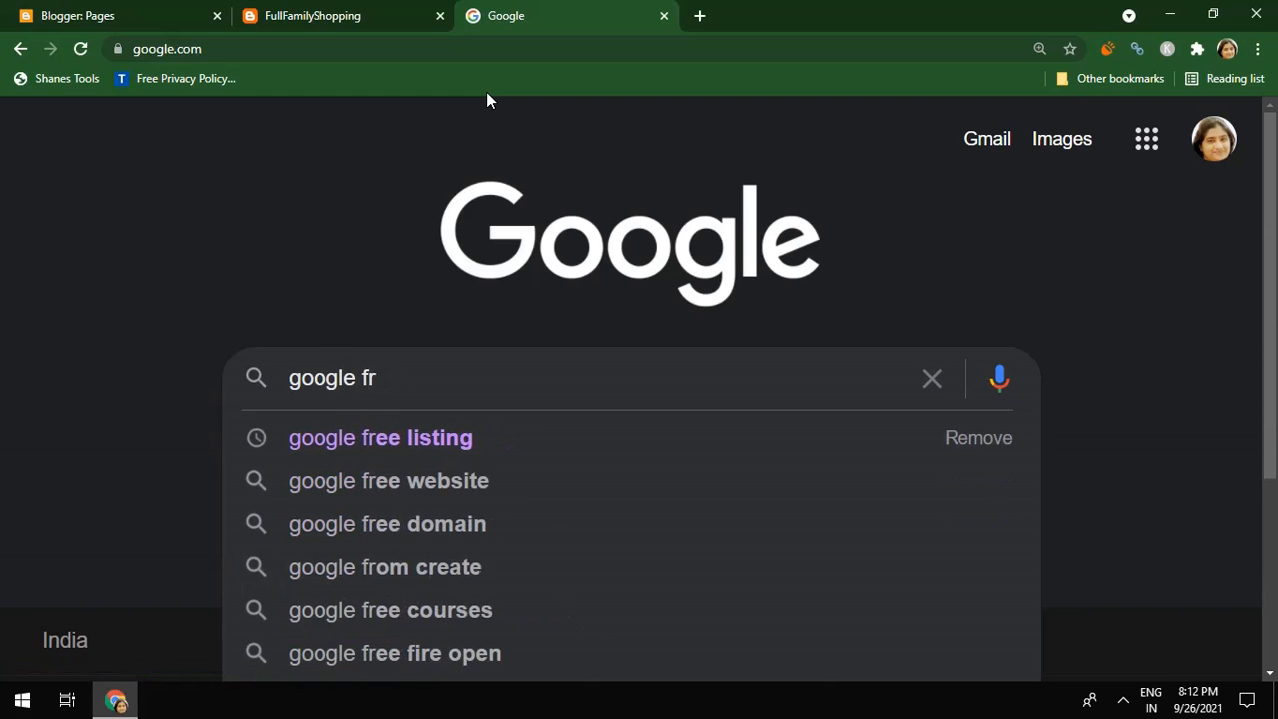
text(orms)
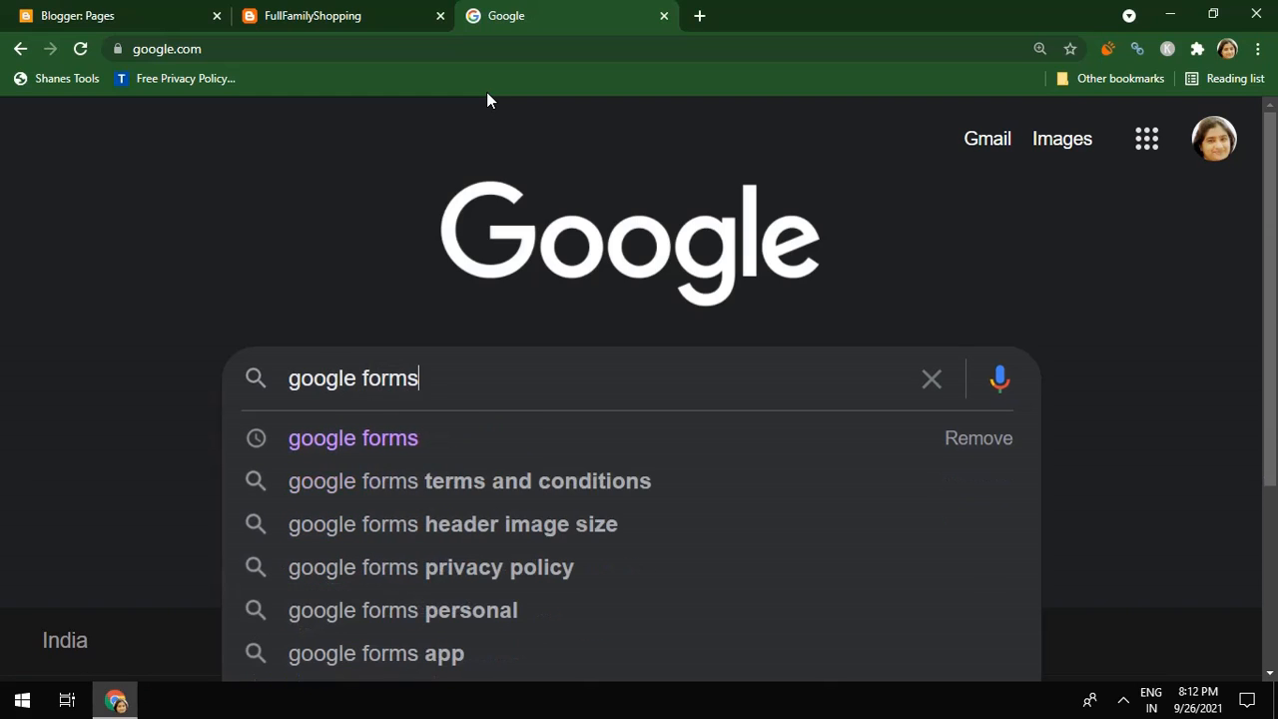
key(Return)
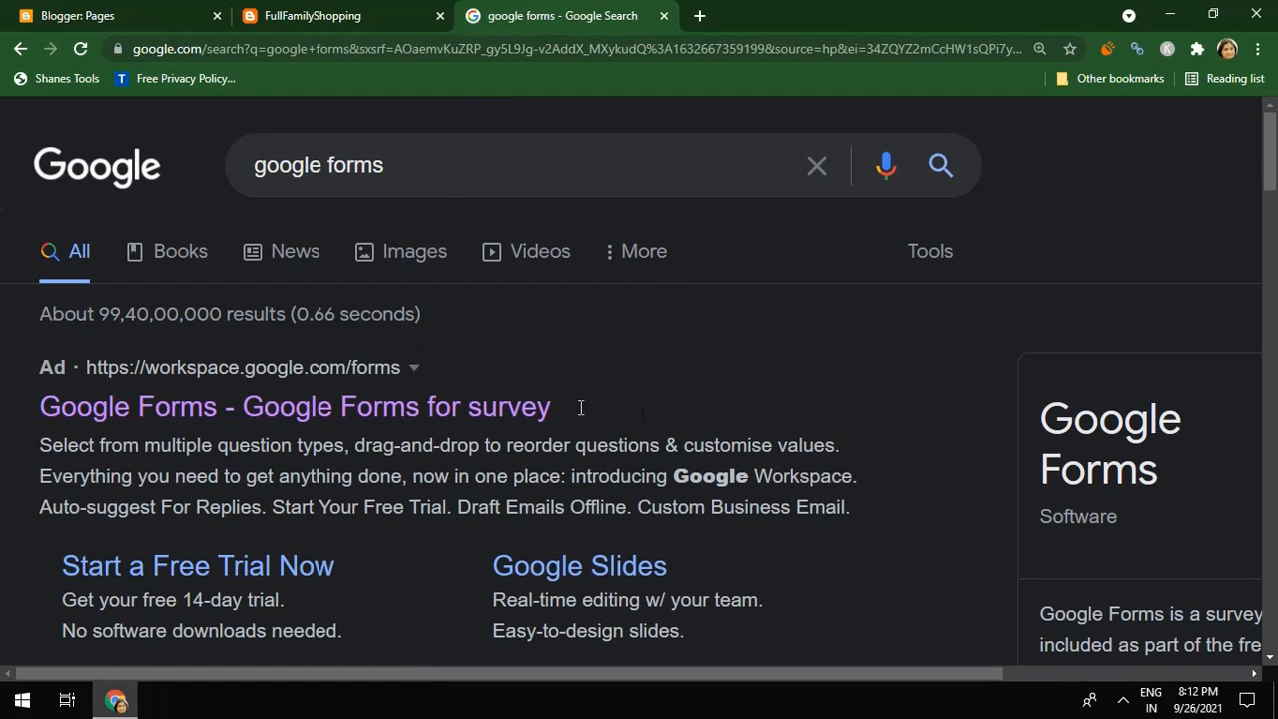
Refine the search to 'create google forms for free'
click(437, 172)
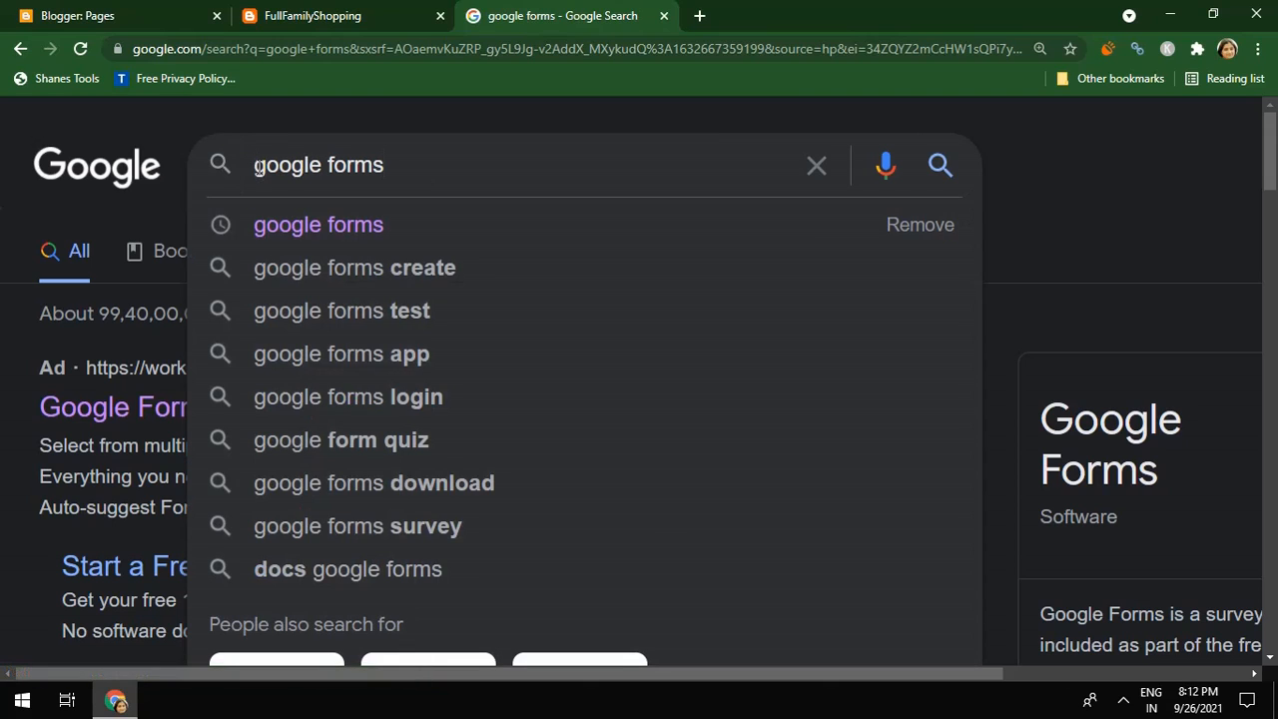
click(256, 166)
text(create)
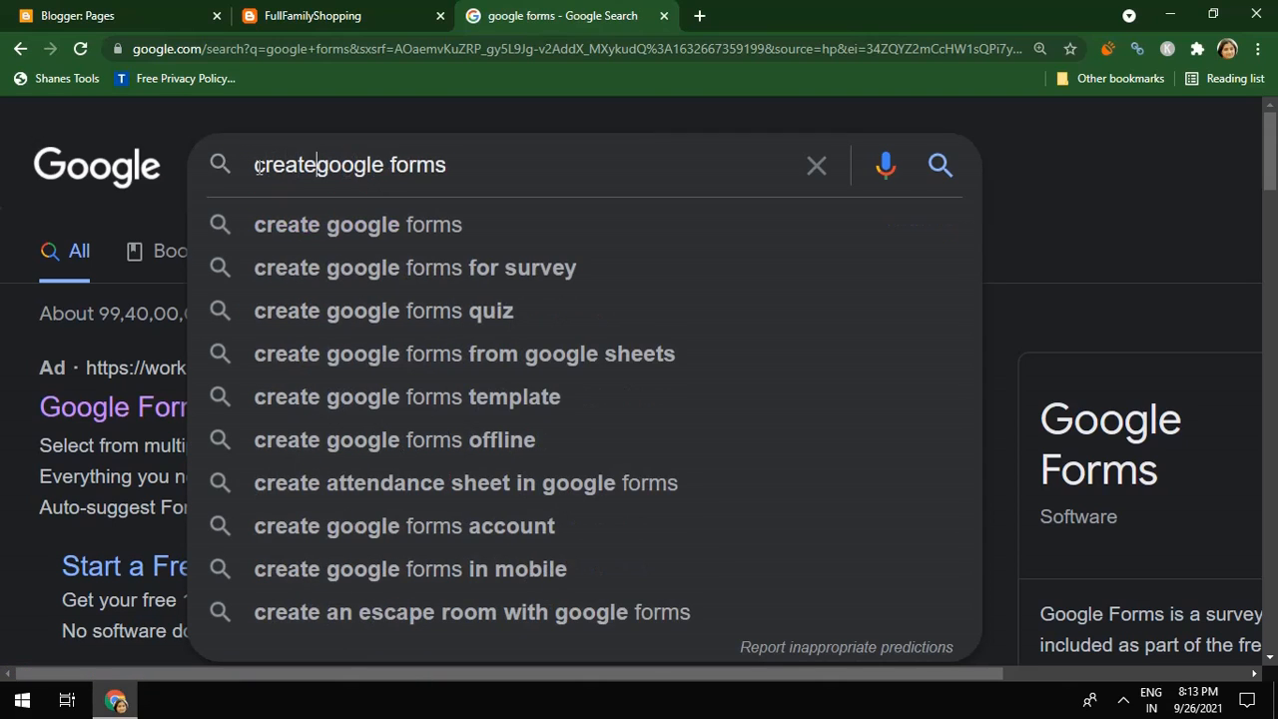
key(Down)
key(Down)
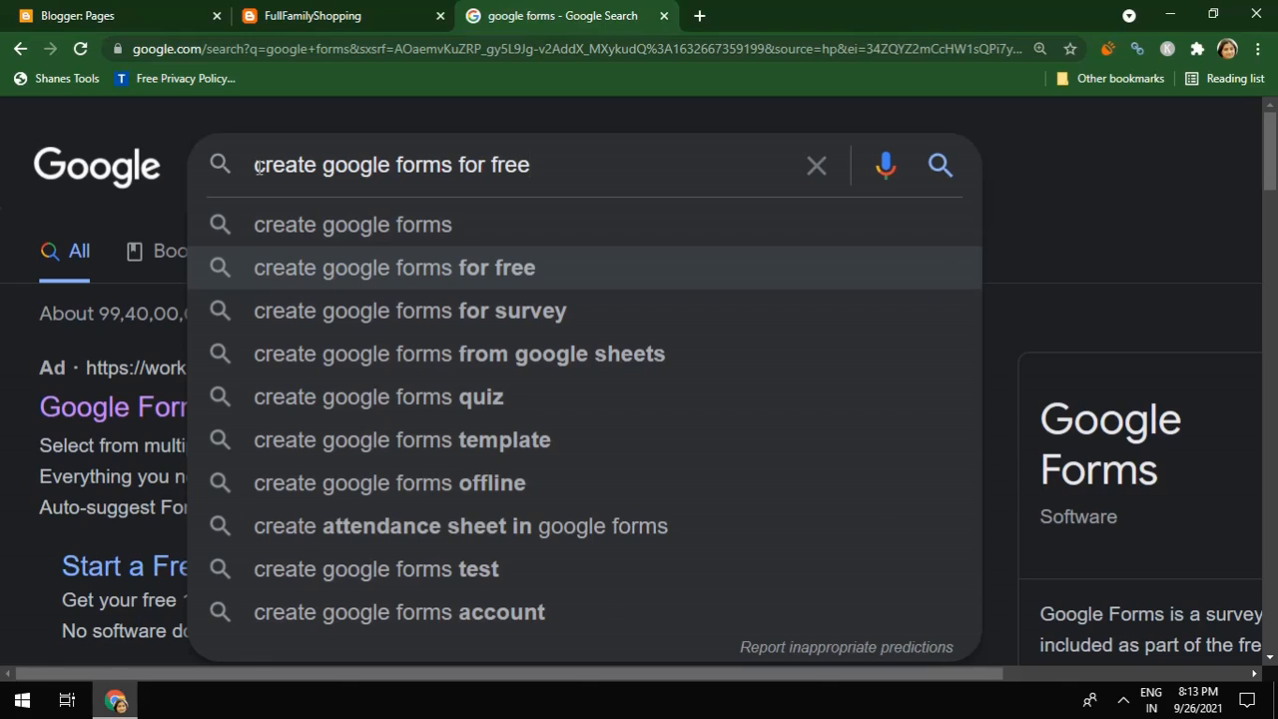
key(Return)
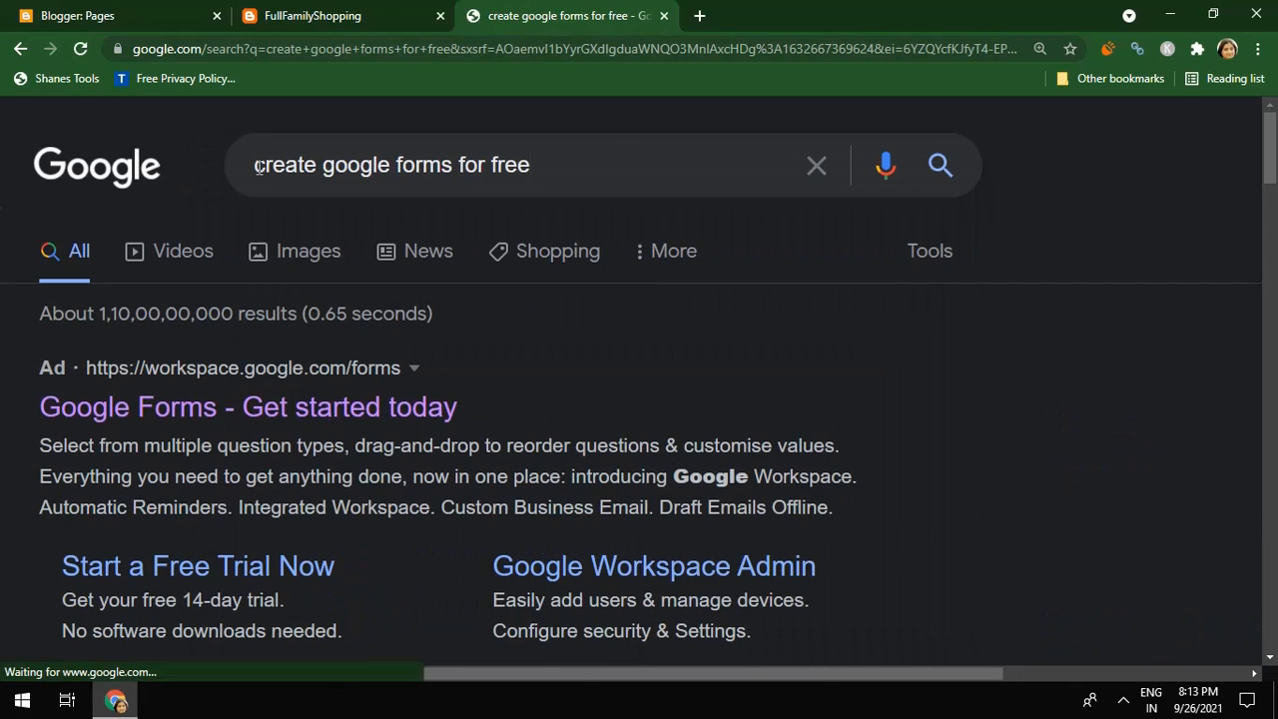
From the results, reach the Google Forms about page and go to the Forms home page
click(243, 424)
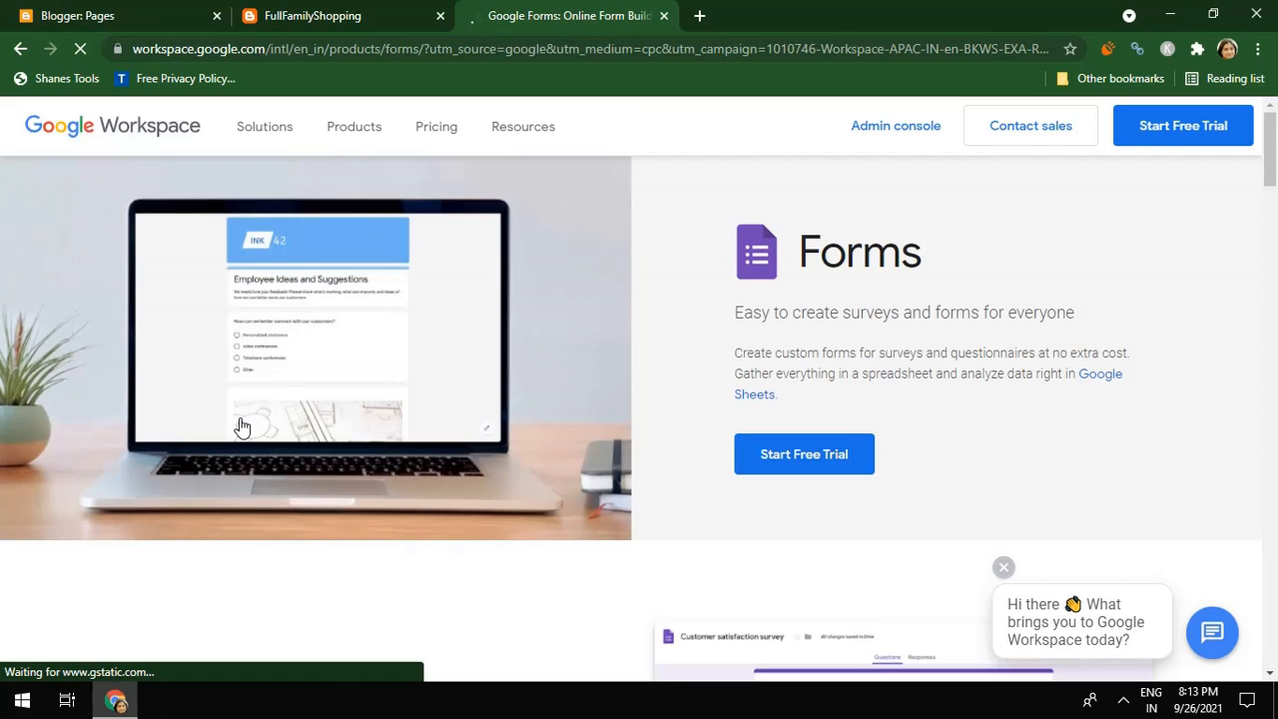
click(20, 49)
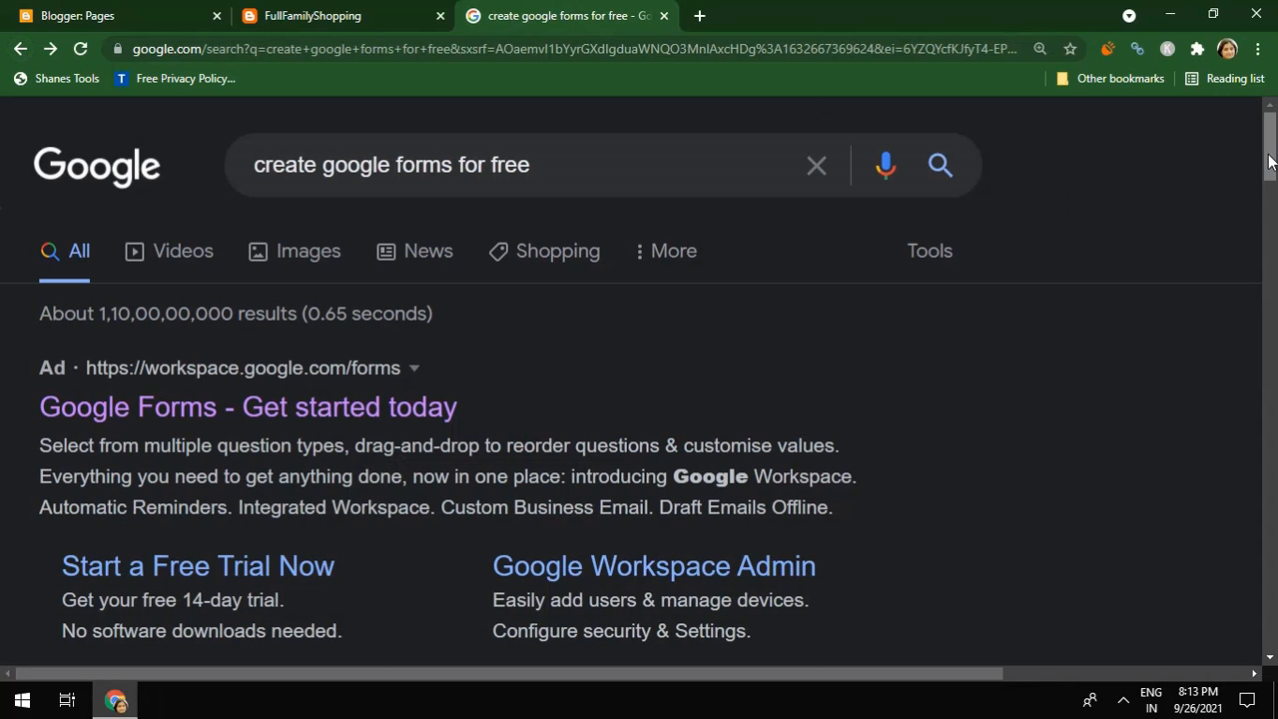
drag(1270, 160, 1275, 250)
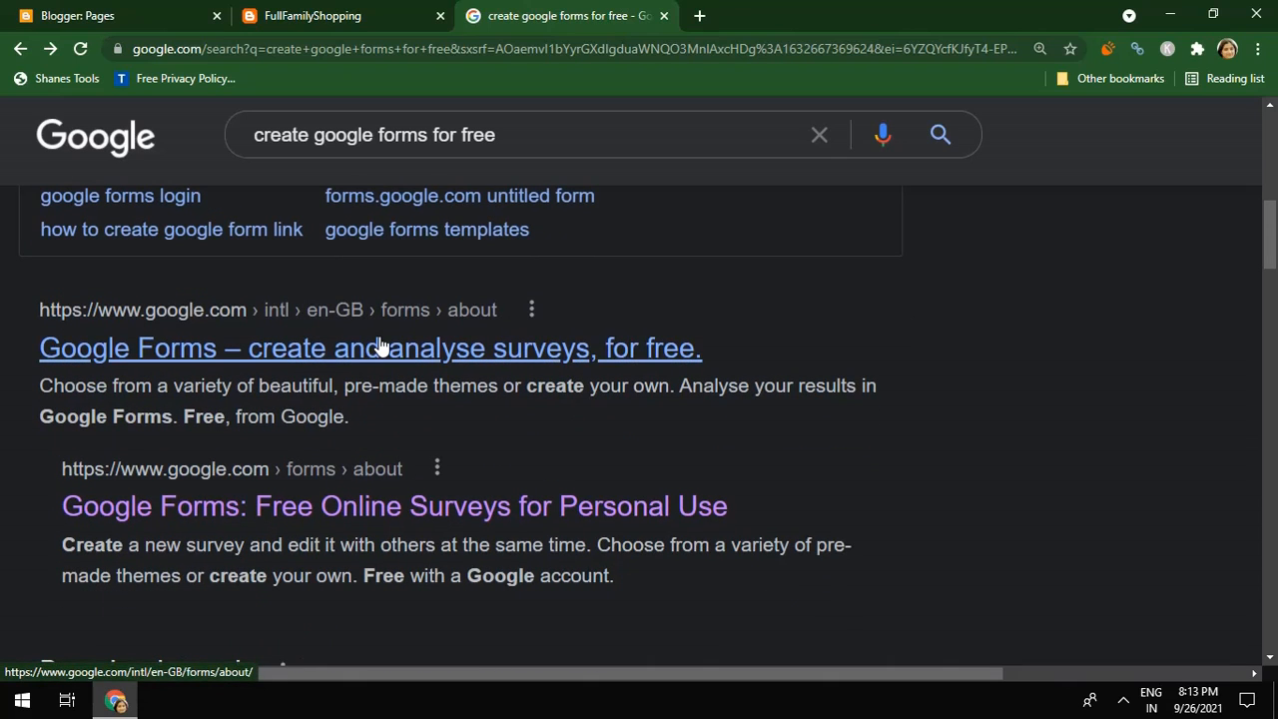
click(424, 351)
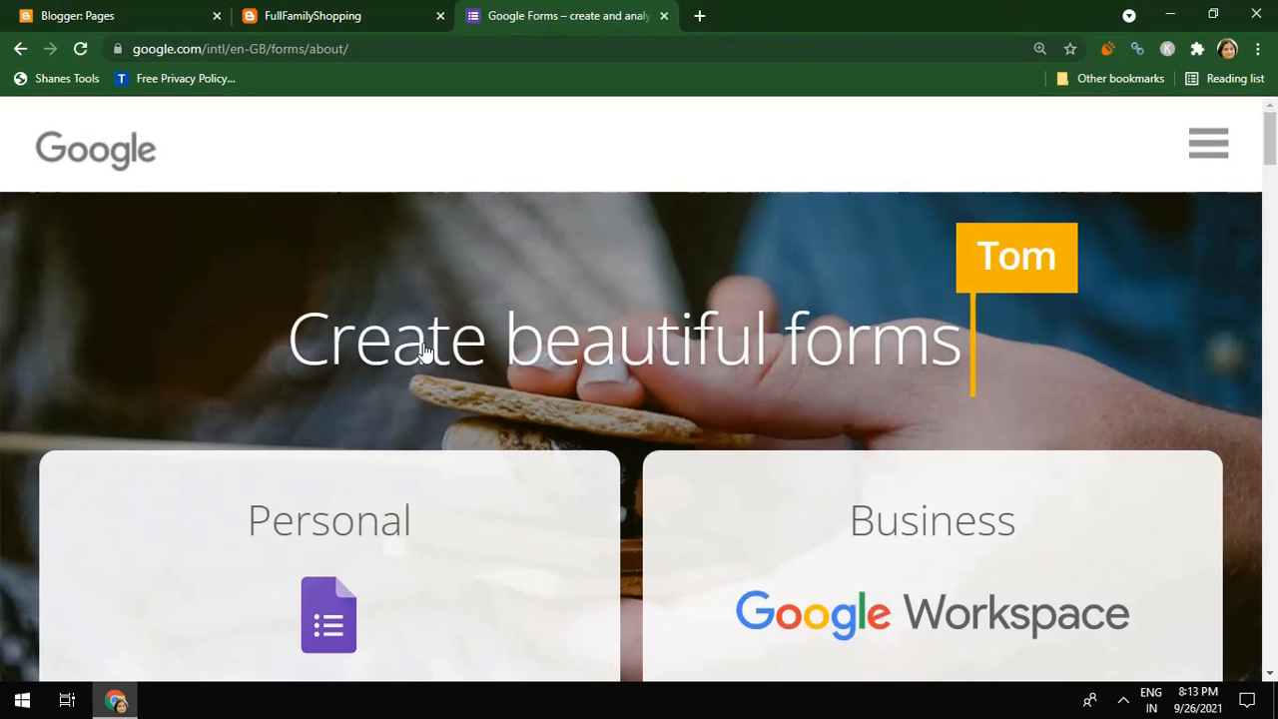
mouse_move(1271, 150)
mouse_down()
mouse_move(1272, 175)
mouse_move(1260, 148)
mouse_up()
drag(1270, 147, 1271, 603)
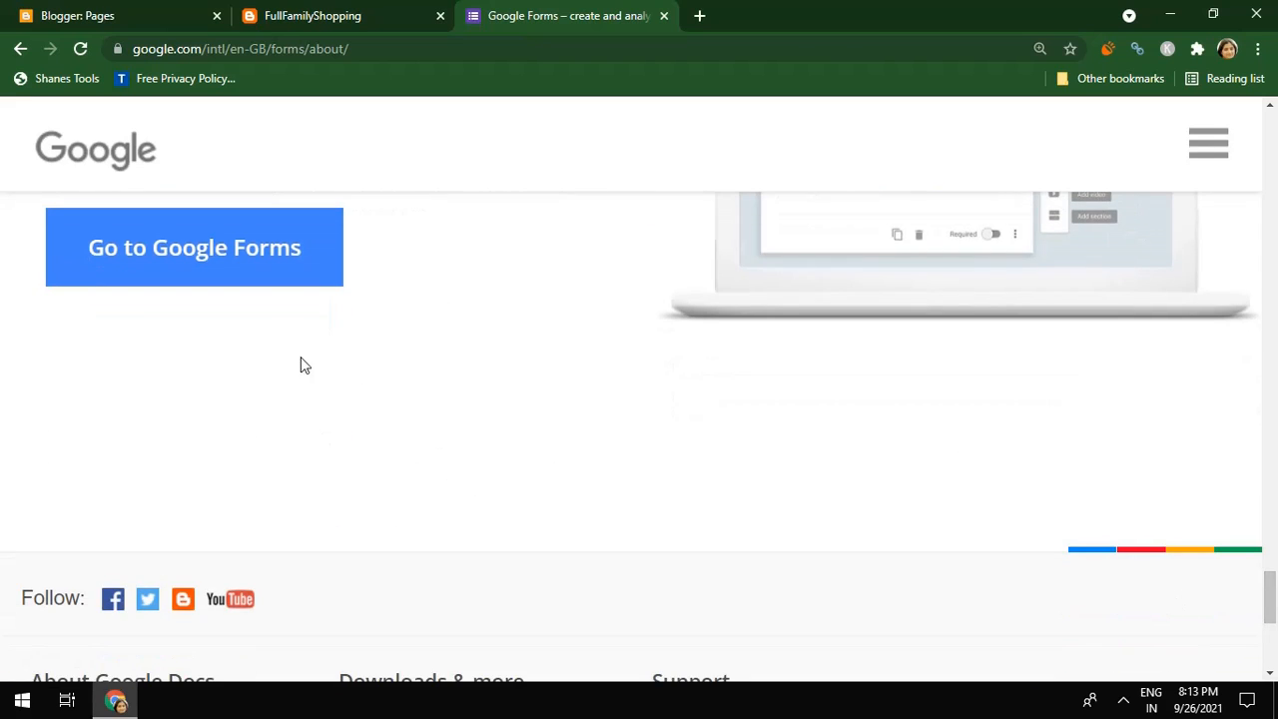
click(256, 250)
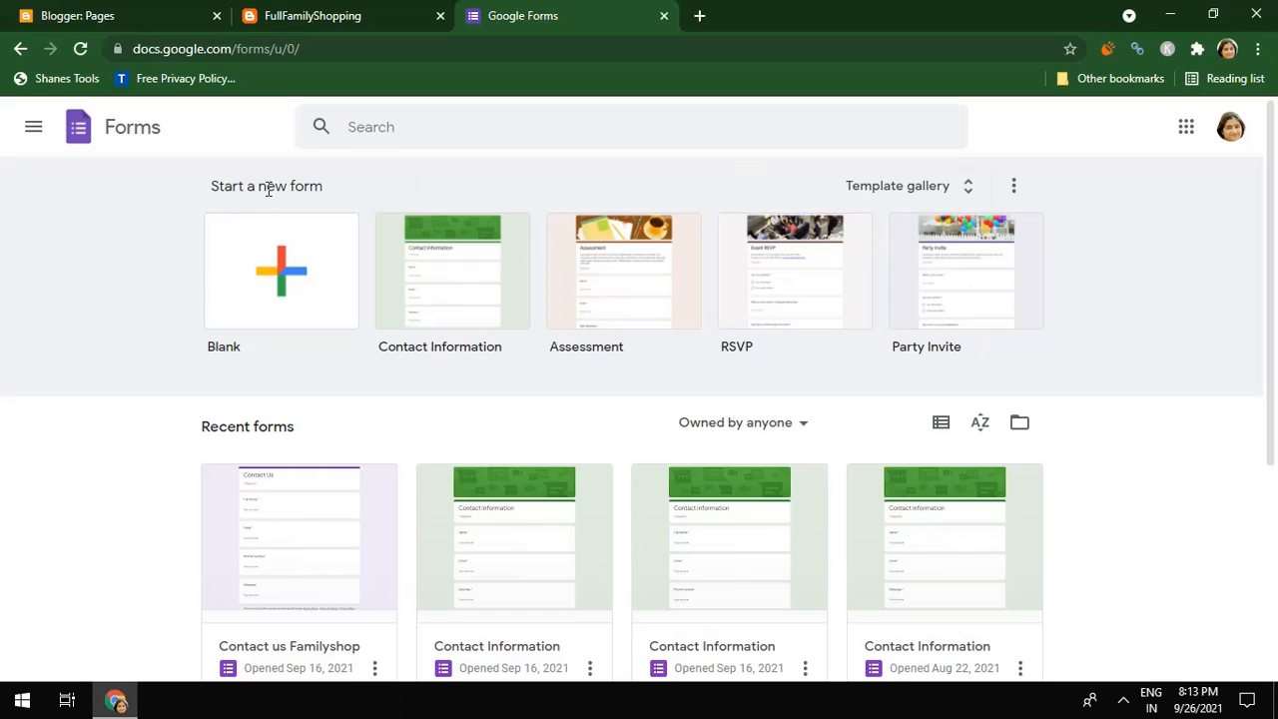
Launch Forms from the Google apps grid in a new tab and compare both Forms tabs
click(1187, 133)
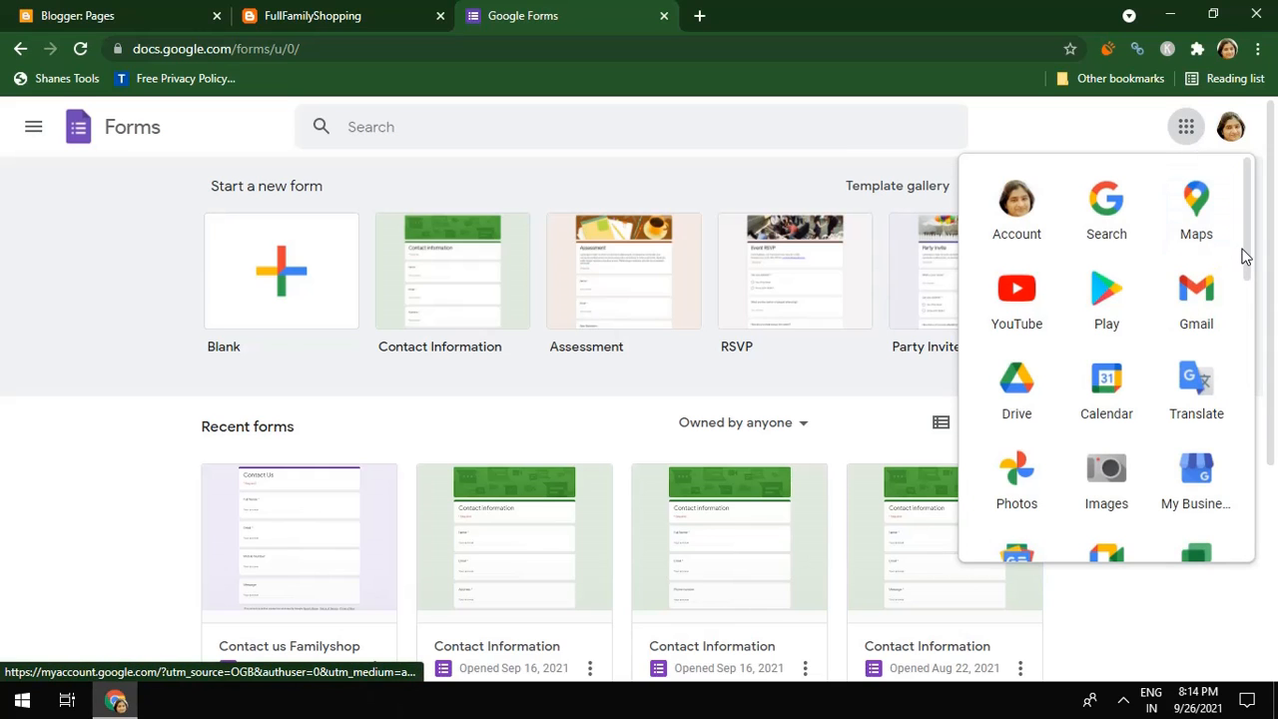
drag(1244, 257, 1276, 542)
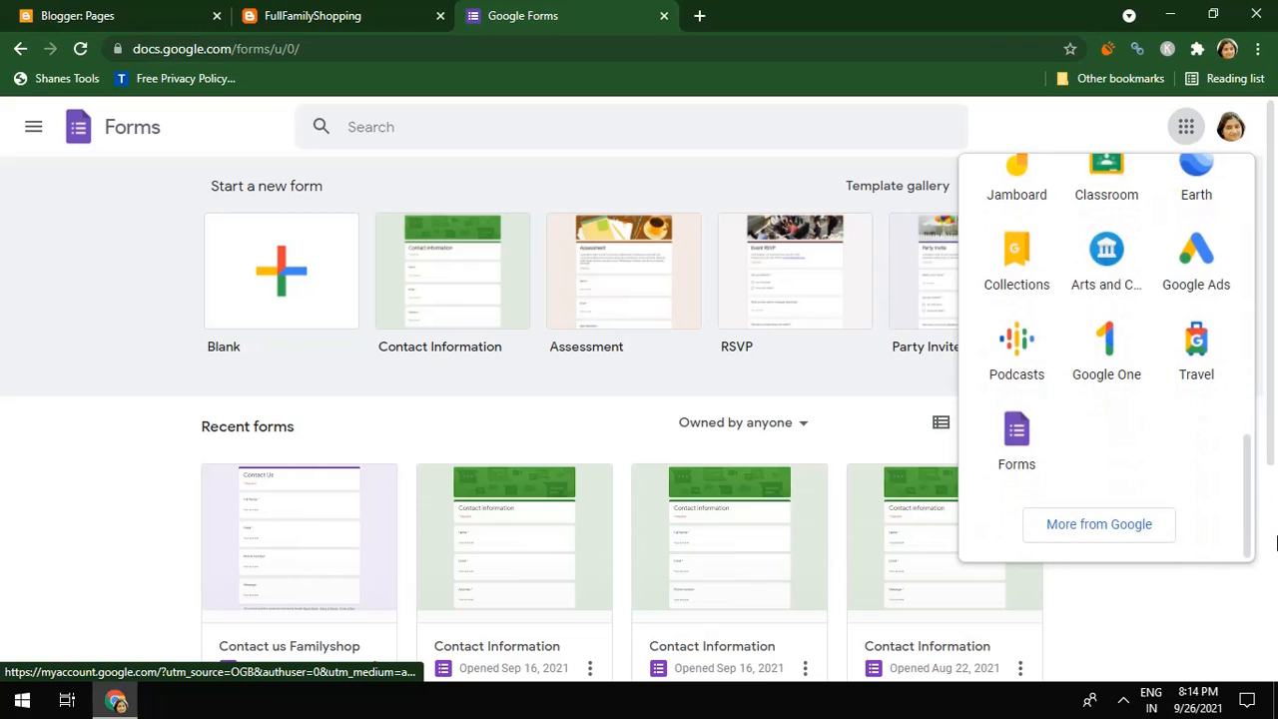
click(1024, 458)
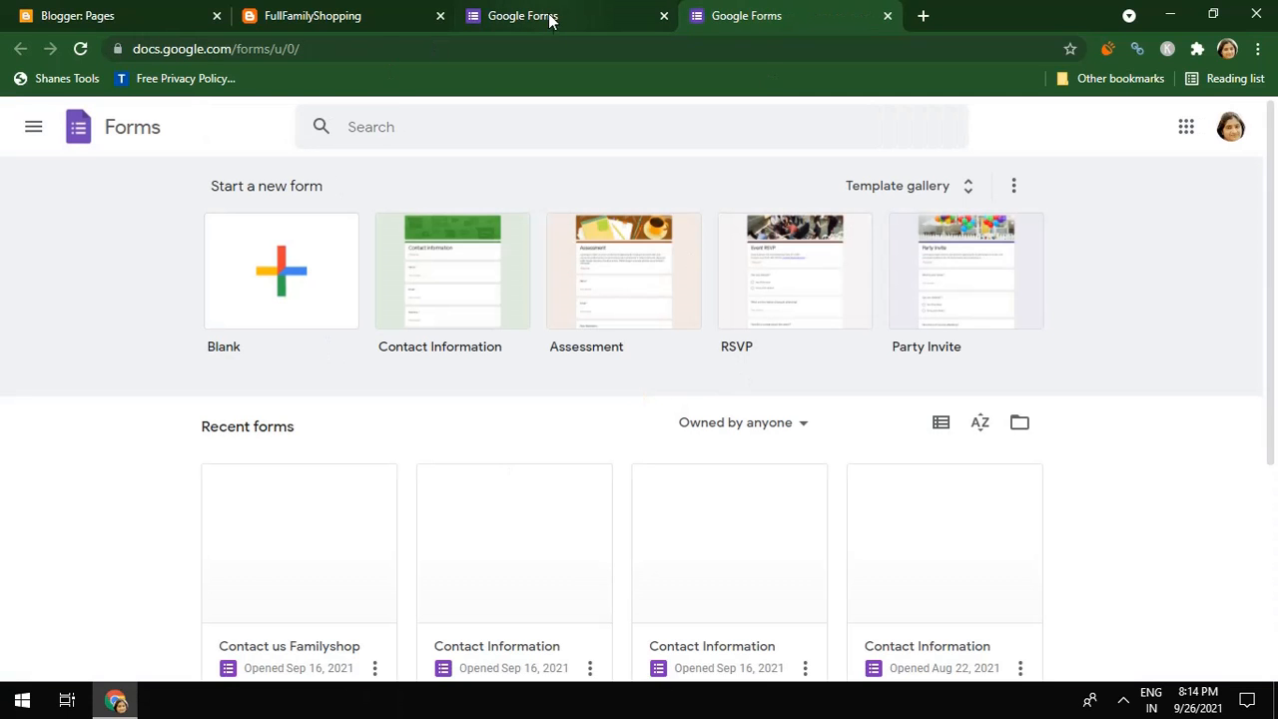
click(547, 16)
click(764, 25)
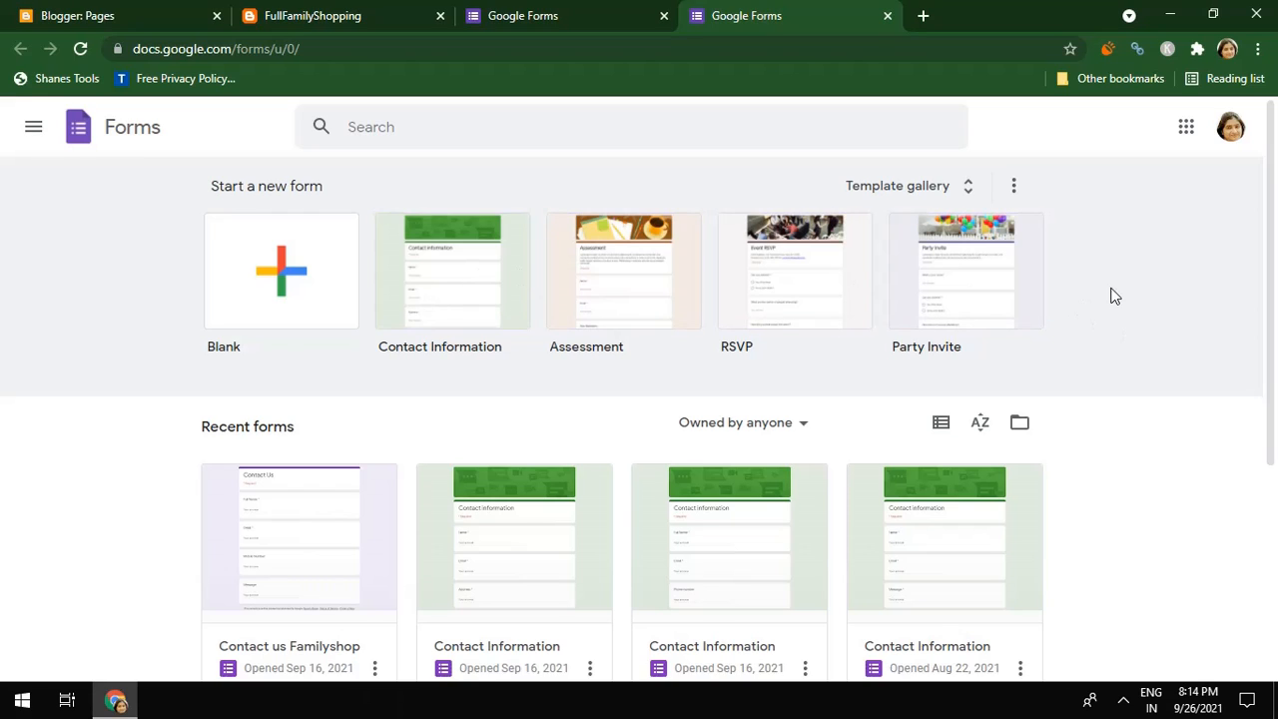
Start a blank form and name the document 'Contact Us'
click(329, 286)
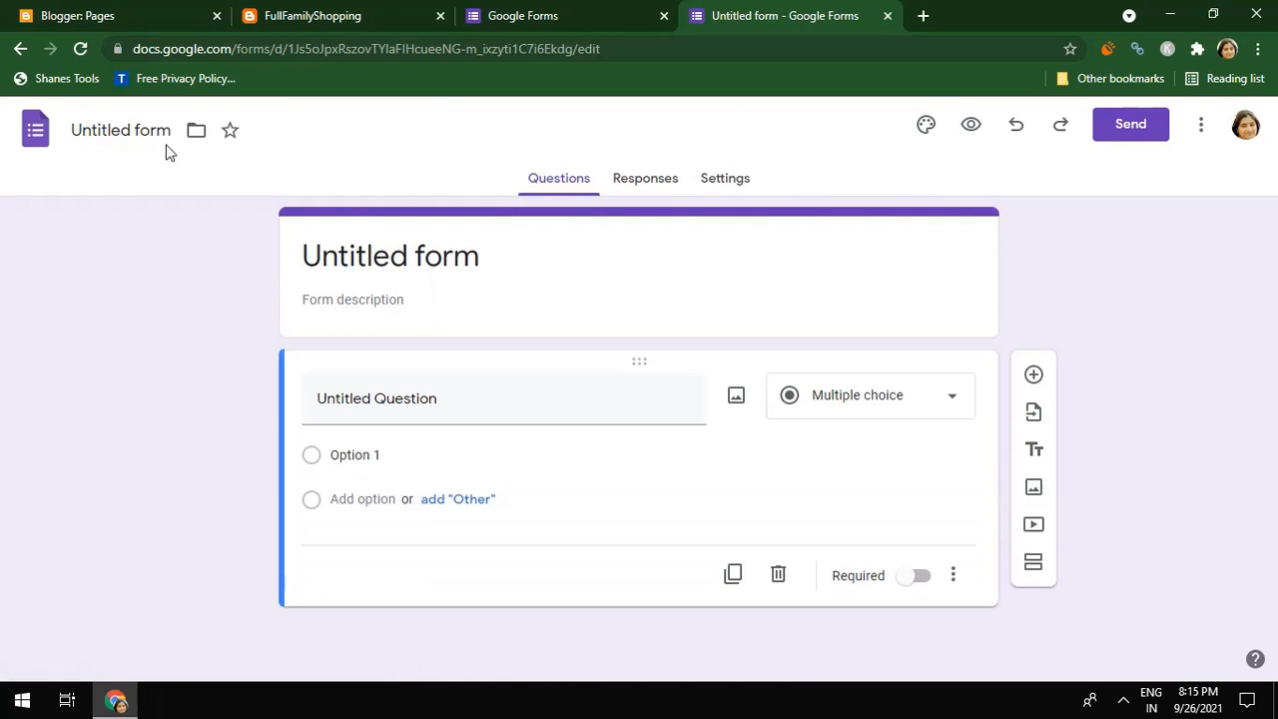
click(158, 132)
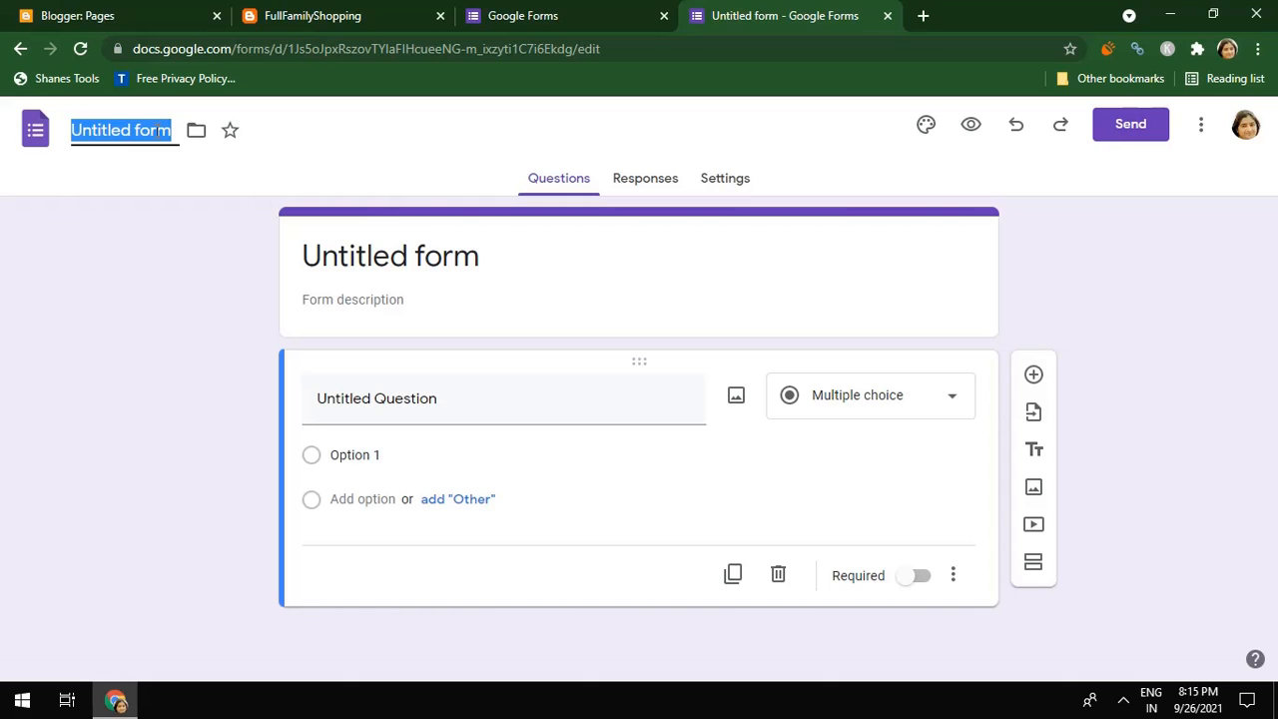
text(COnta)
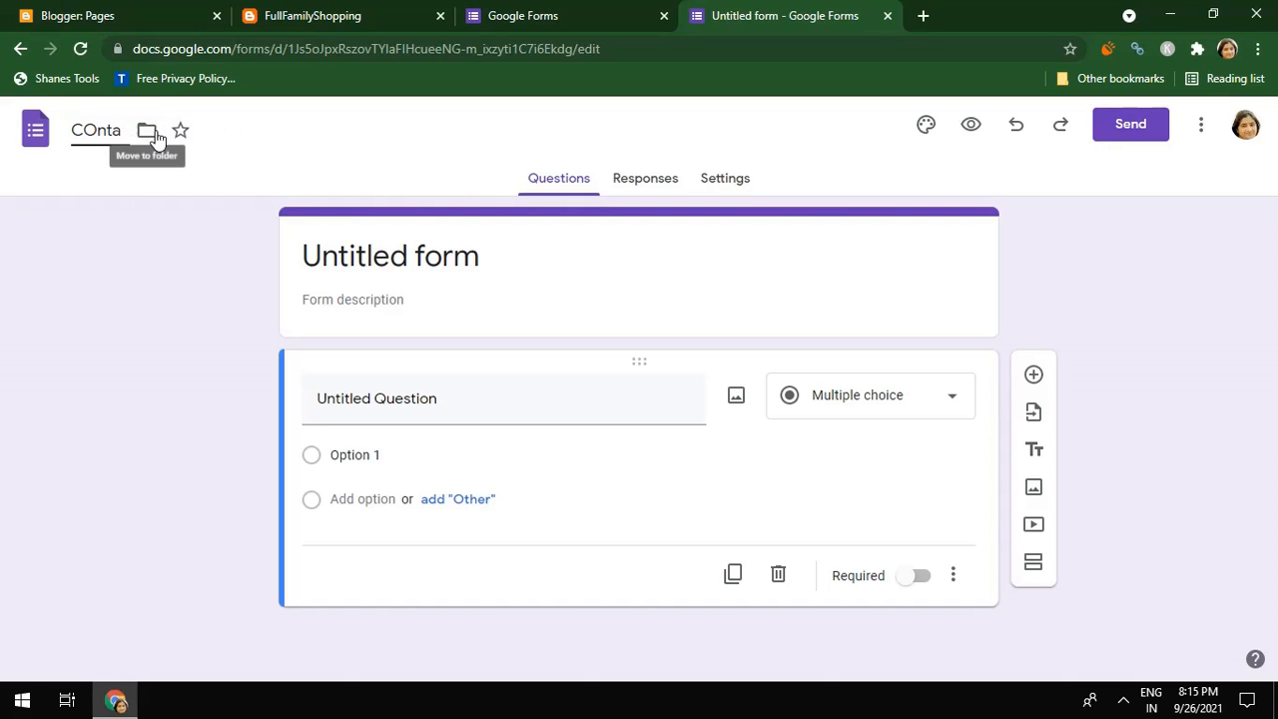
key(BackSpace)
key(BackSpace)
key(BackSpace)
key(BackSpace)
text(o)
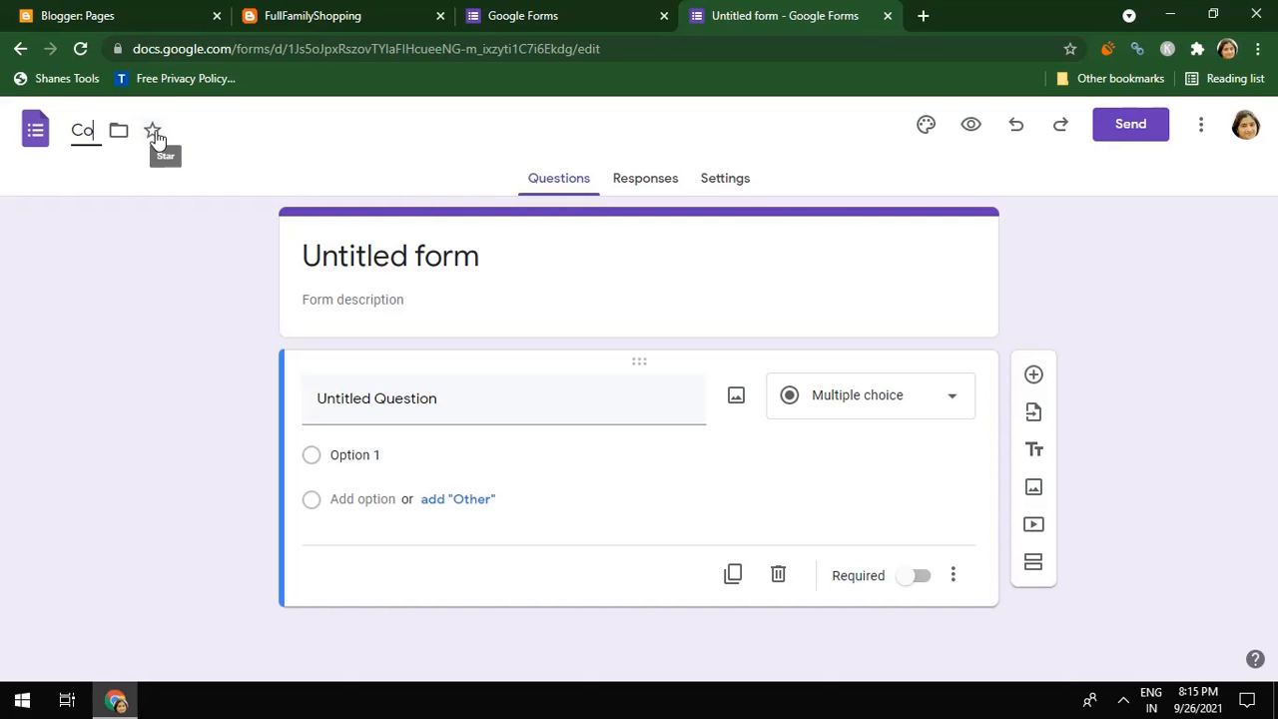
text(nta)
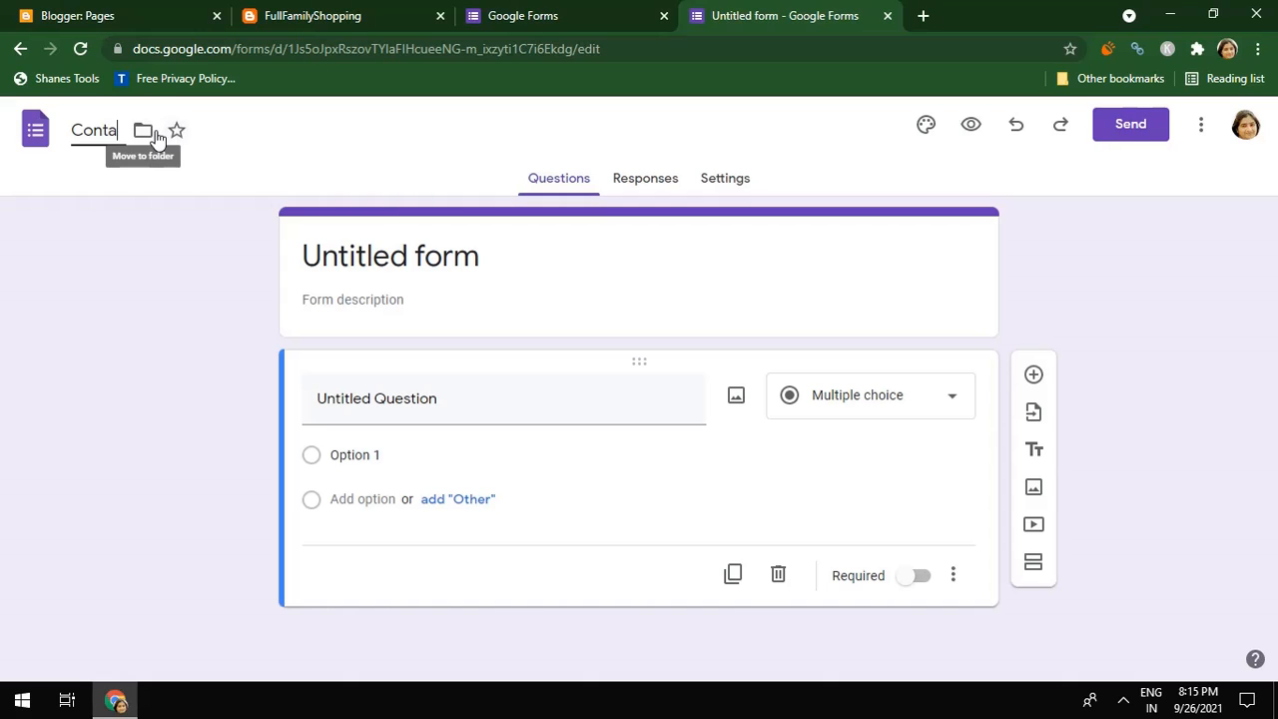
text(ct Us)
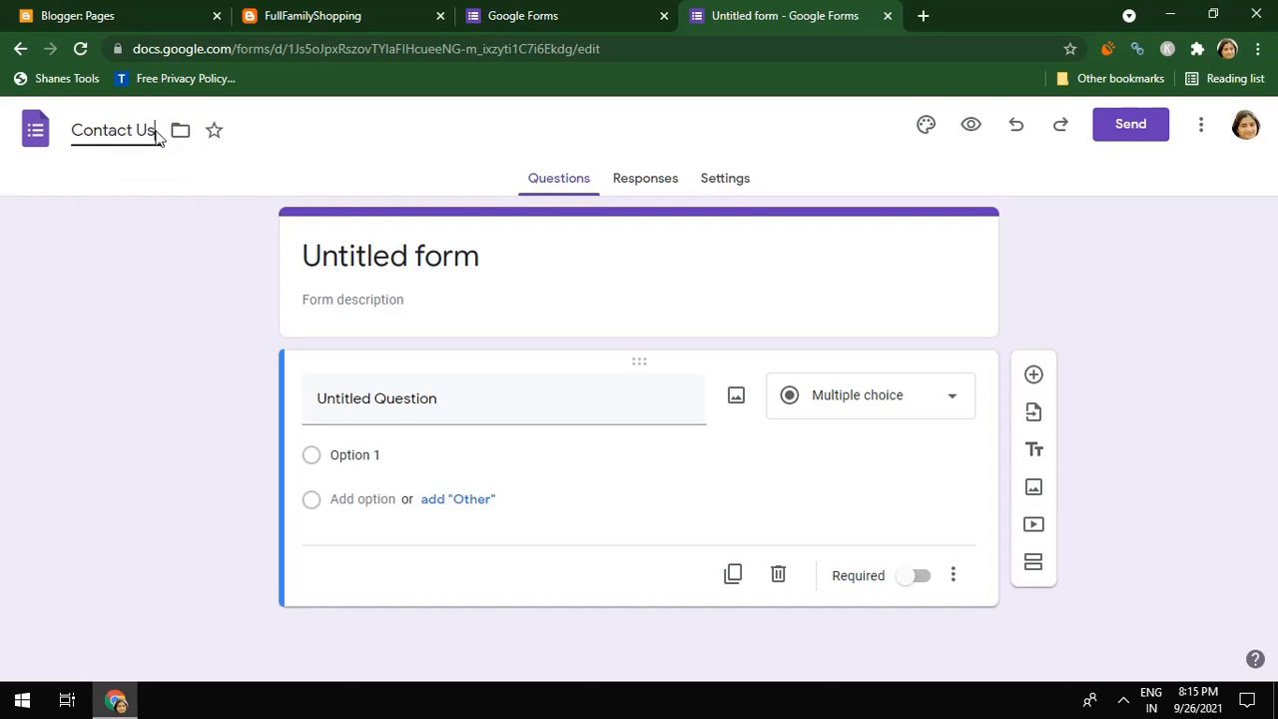
Select the 'Contact Us' form title, then check the description and the untitled question
double_click(354, 261)
triple_click(354, 261)
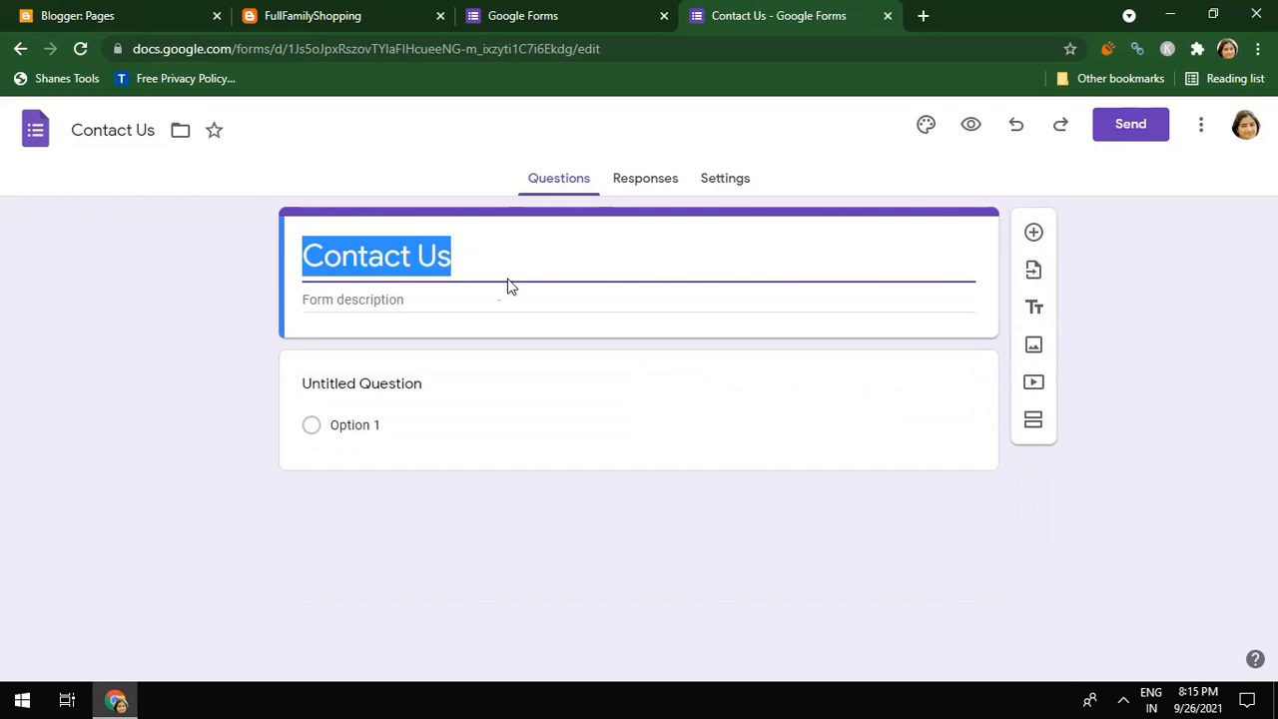
click(493, 304)
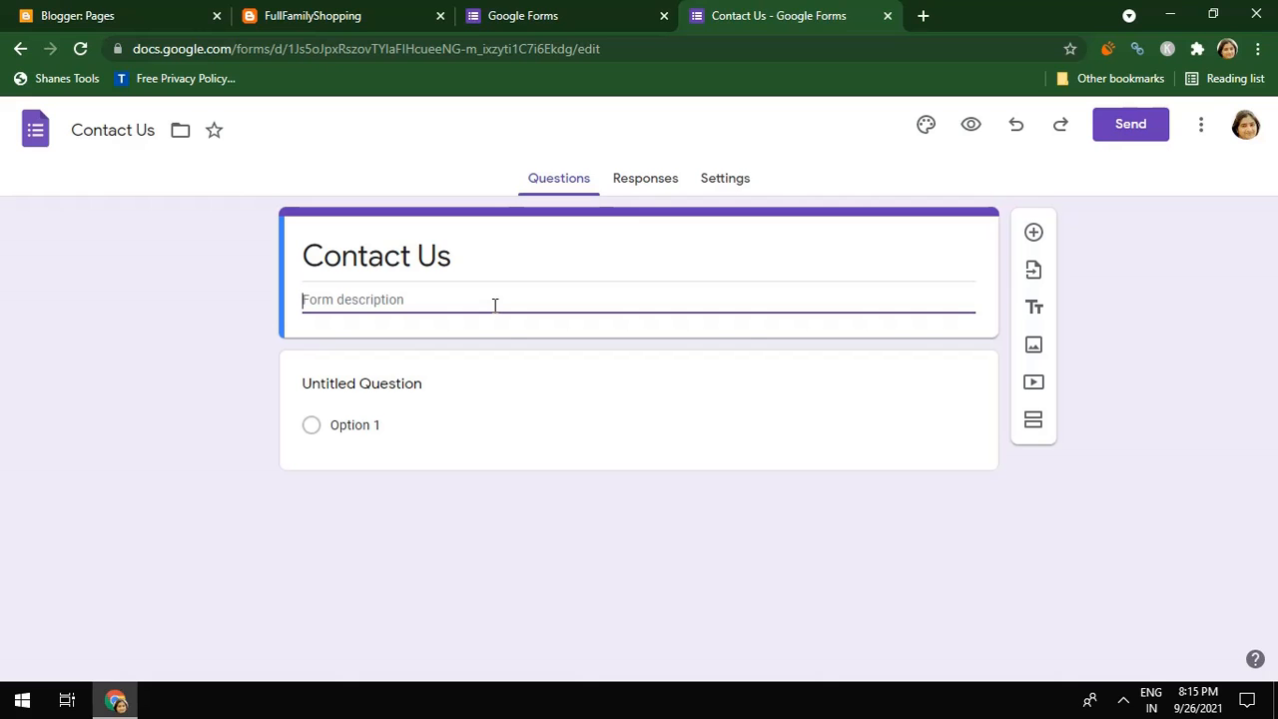
click(513, 411)
click(720, 260)
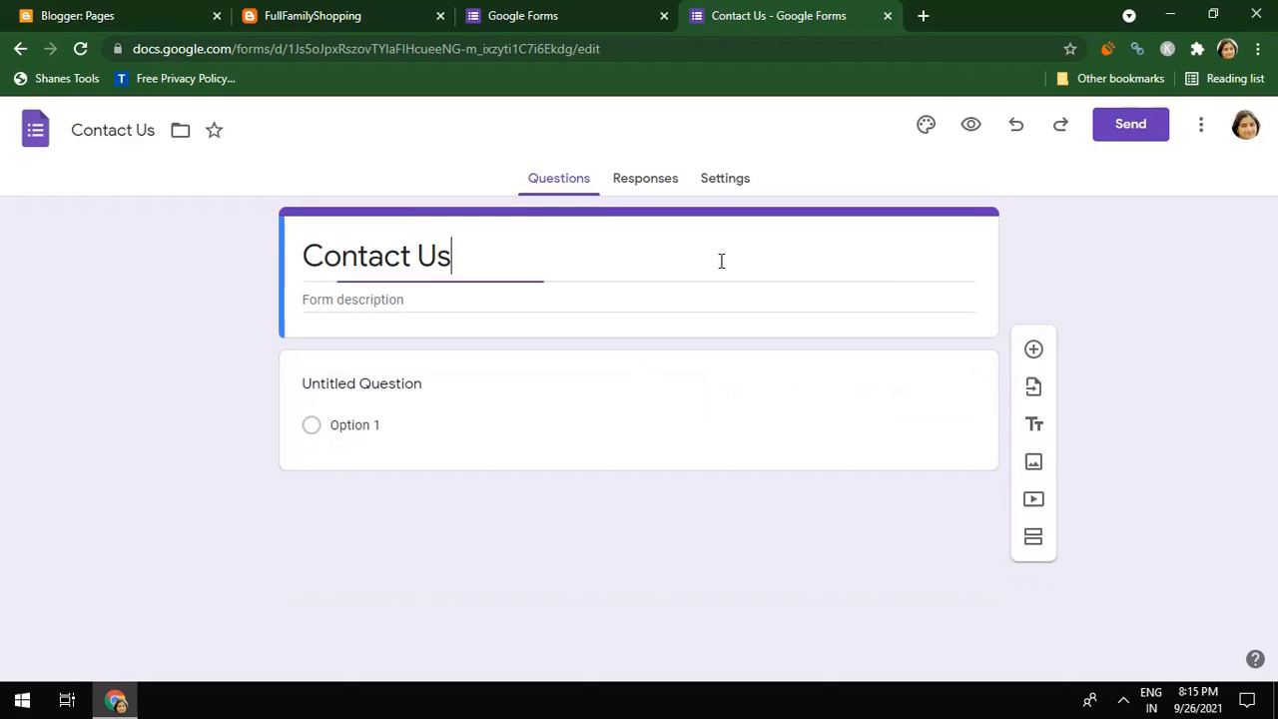
click(661, 380)
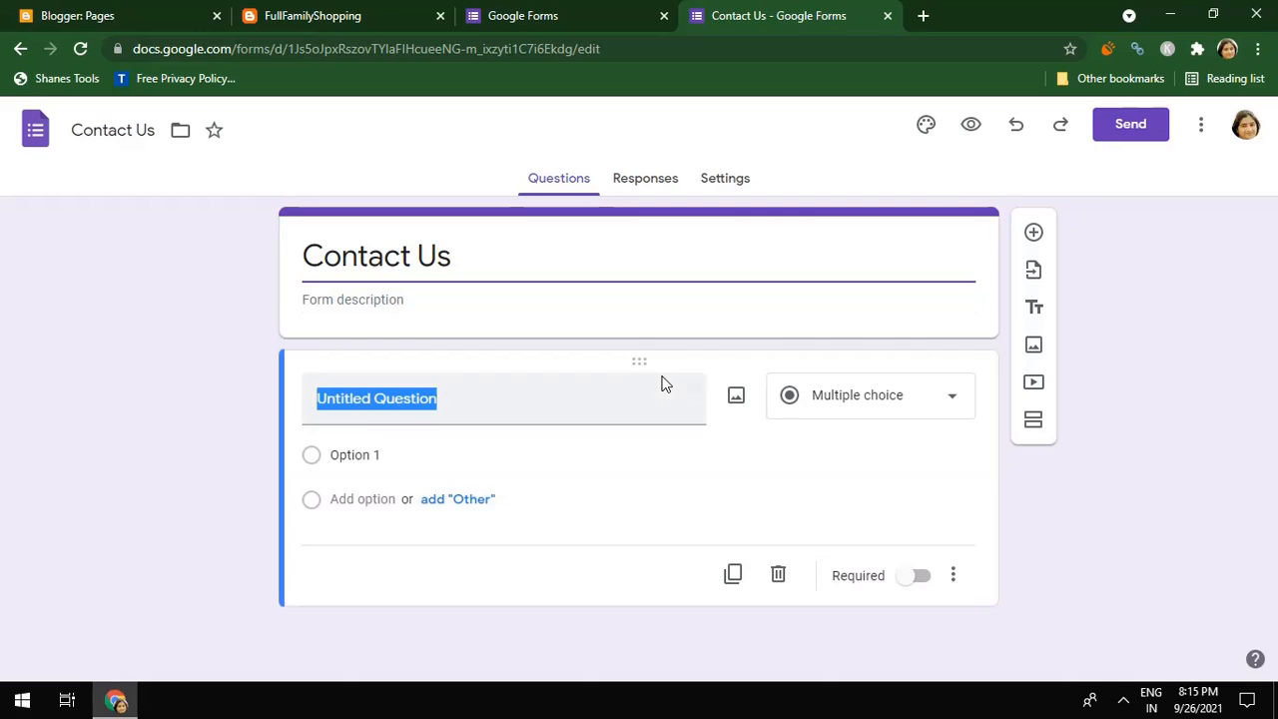
click(643, 290)
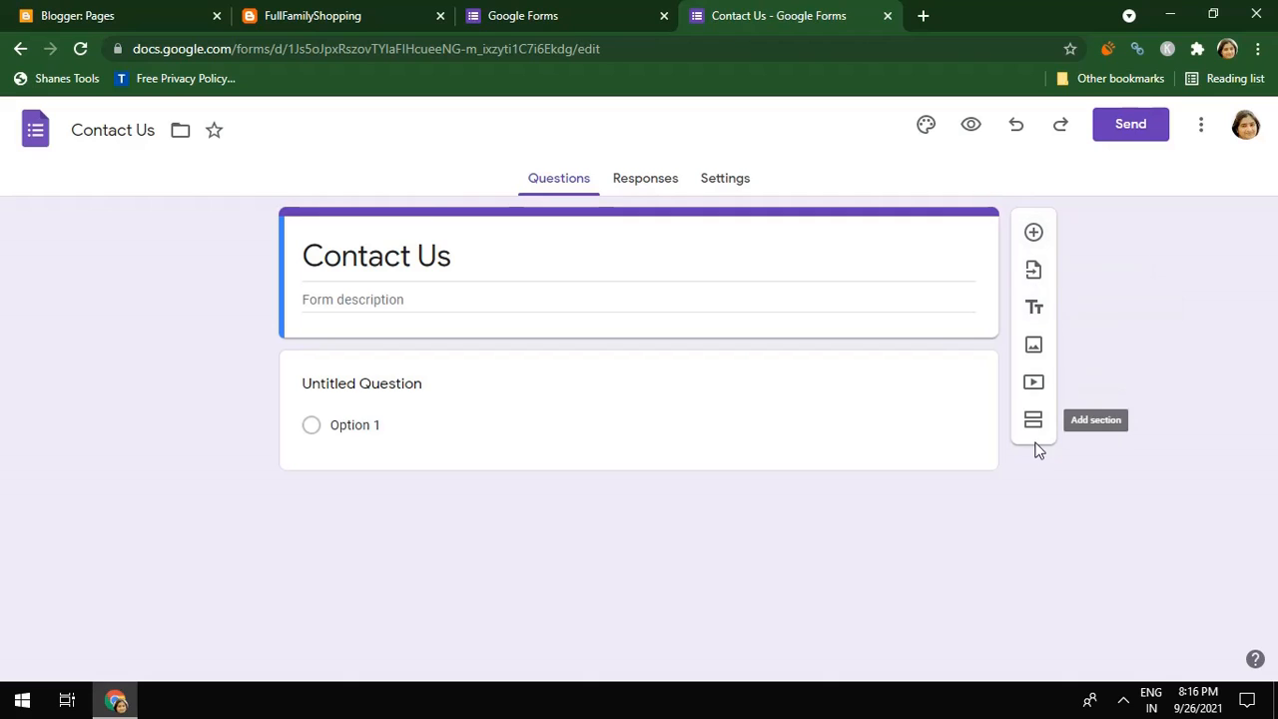
Add a required short-answer 'First Name' question directly below the form title
click(1033, 233)
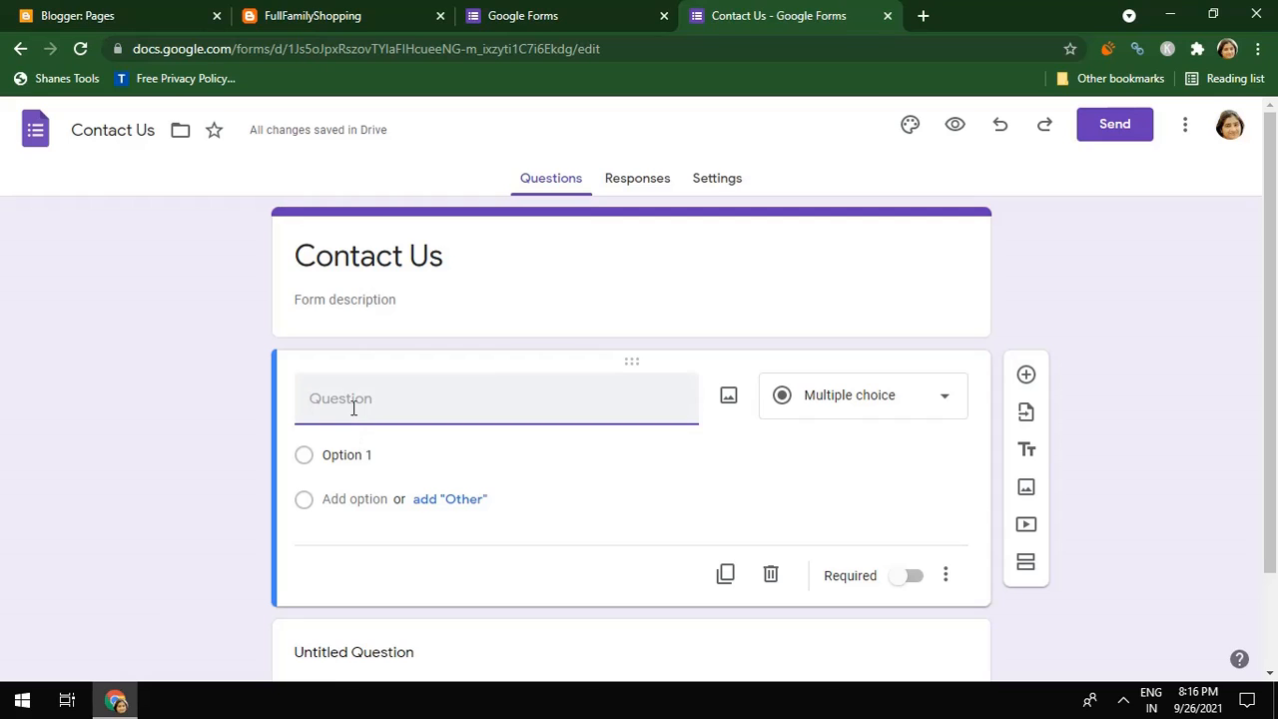
text(Name)
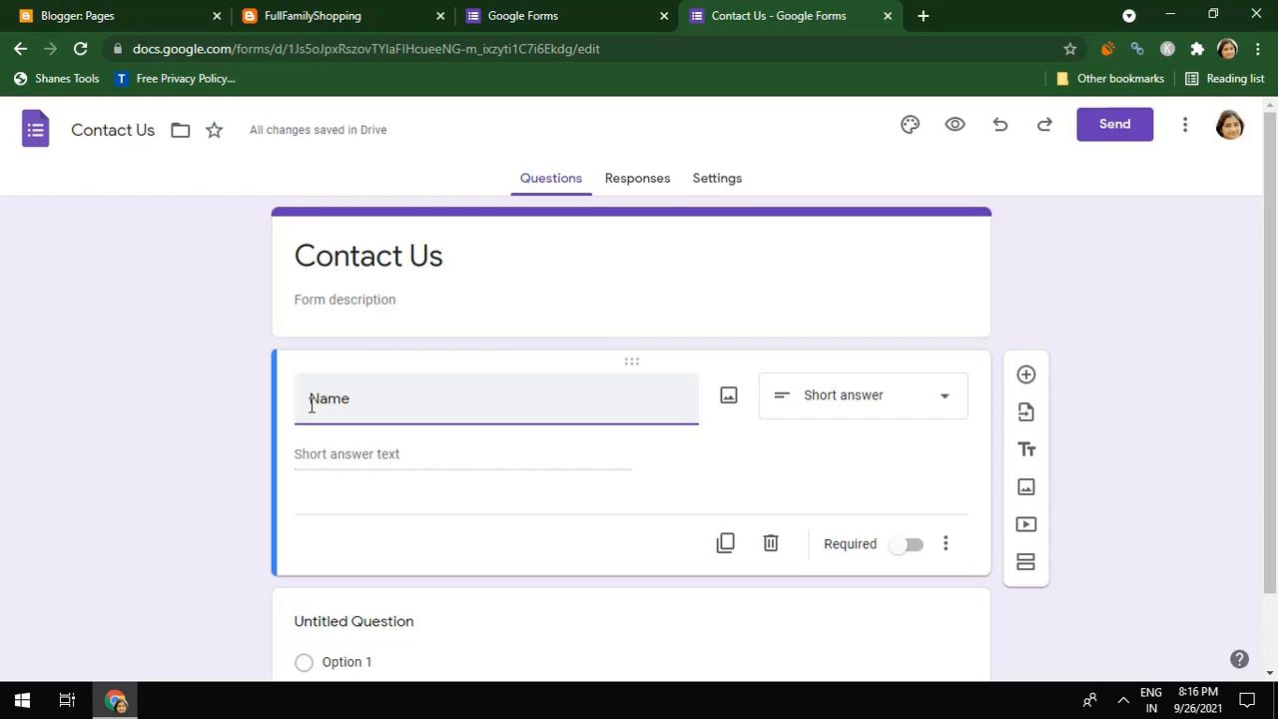
text(first)
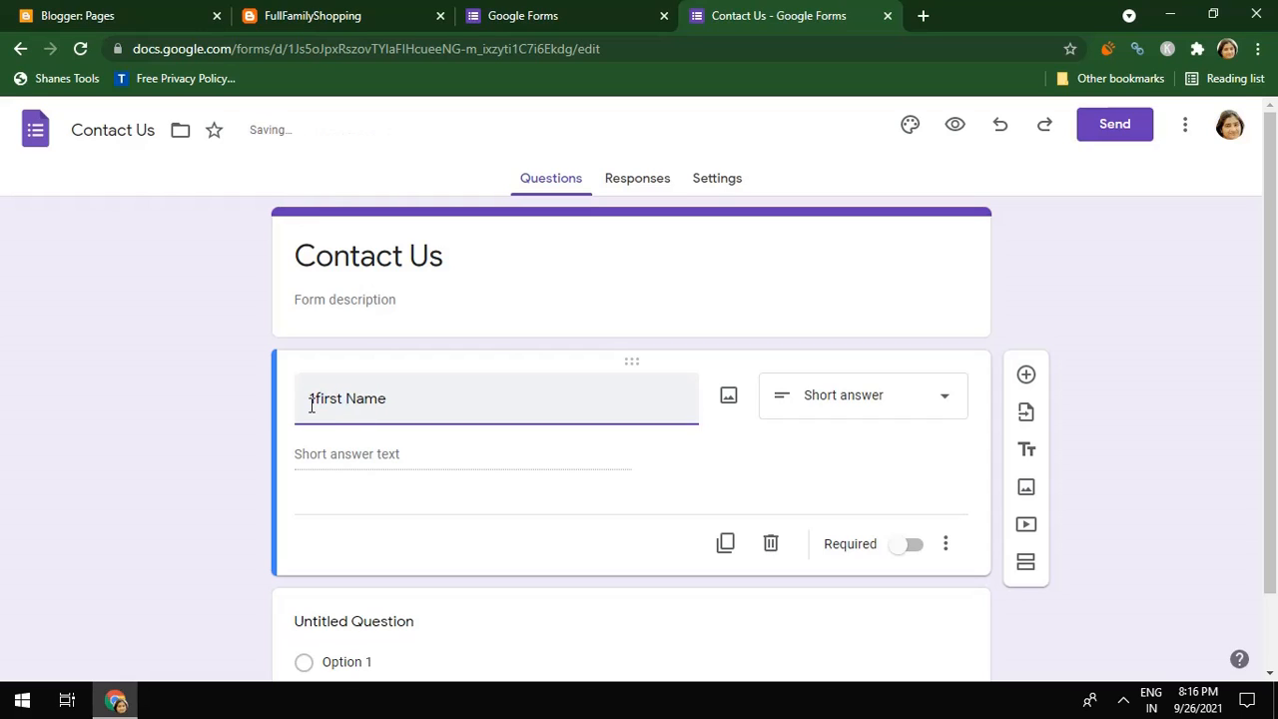
key(BackSpace)
key(BackSpace)
key(BackSpace)
key(BackSpace)
key(BackSpace)
key(BackSpace)
text(First)
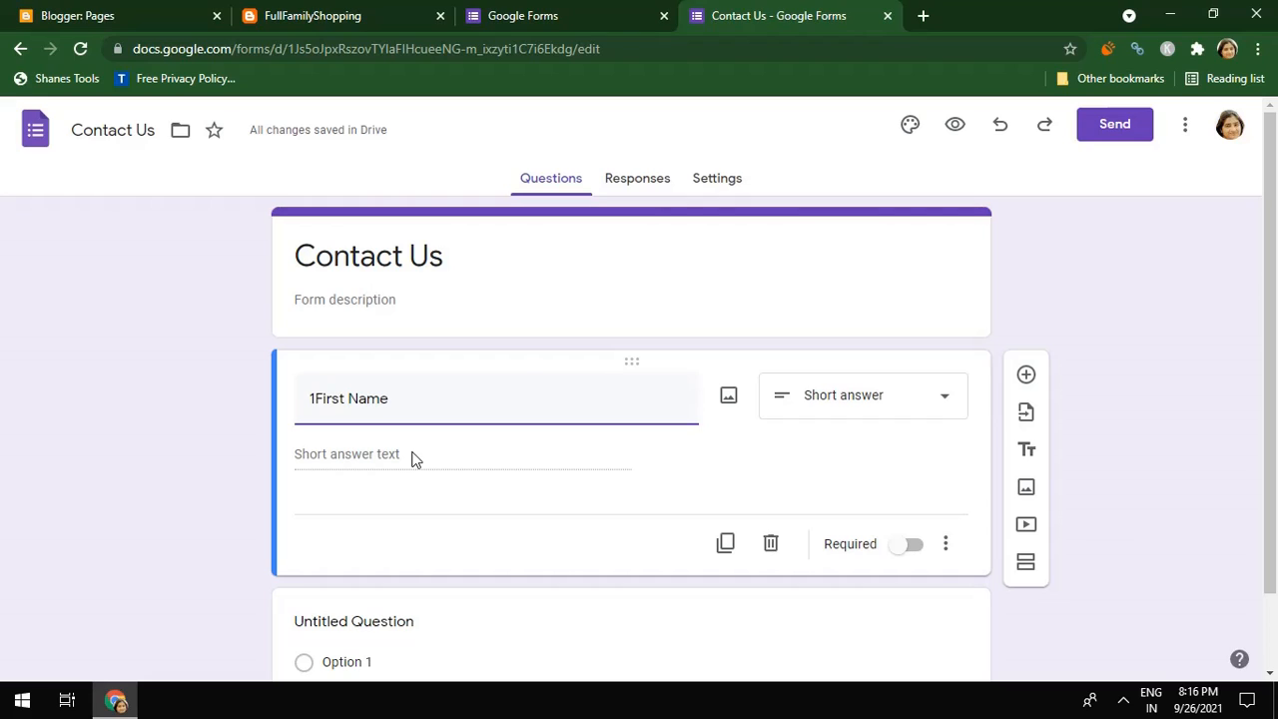
click(913, 546)
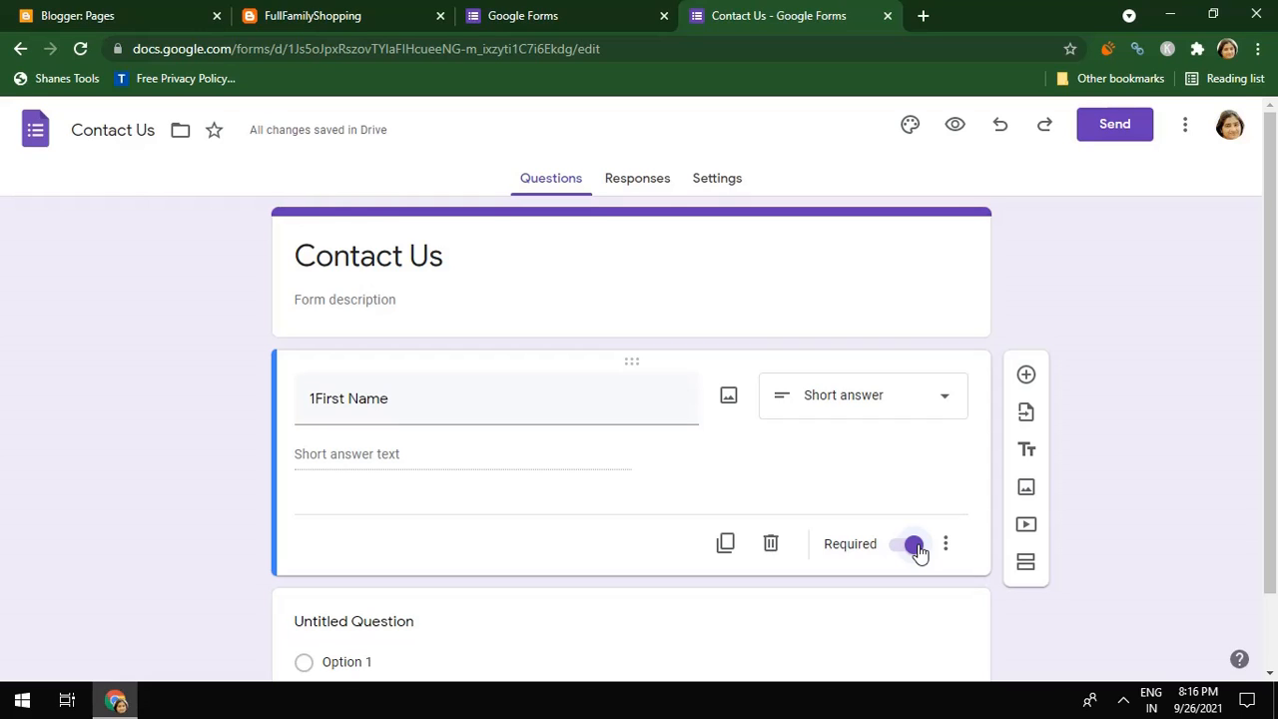
click(314, 399)
click(314, 399)
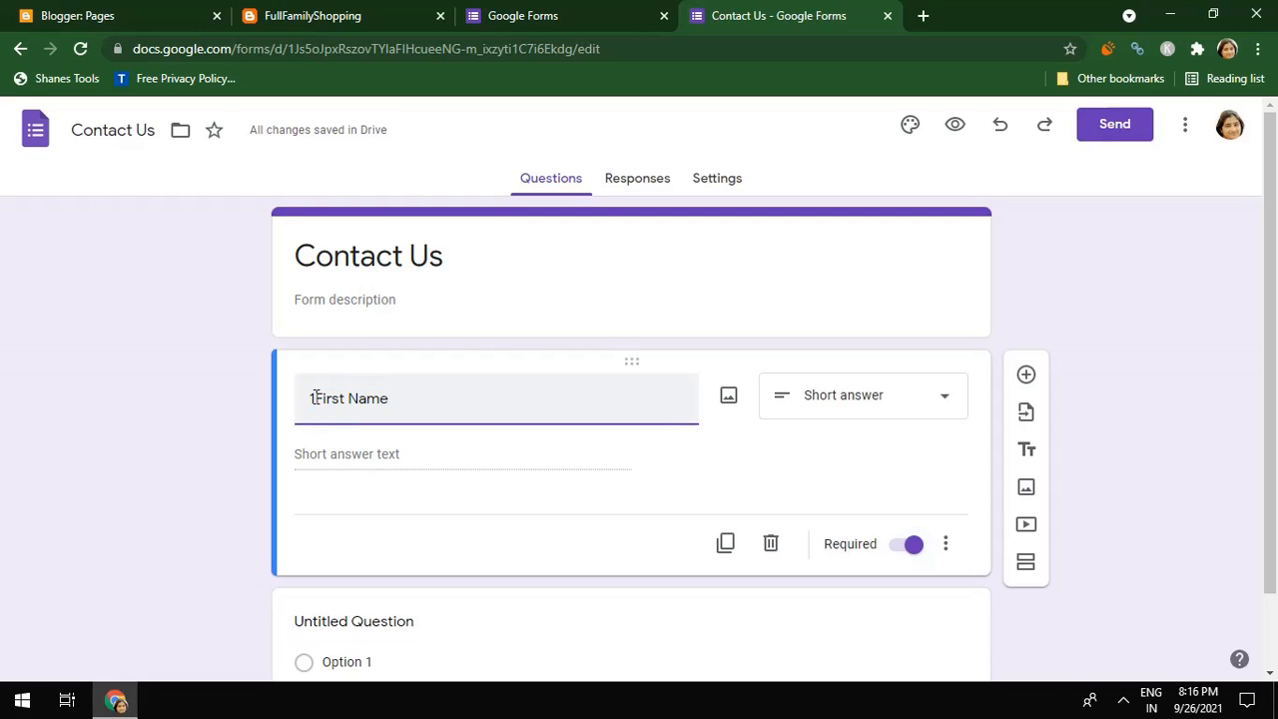
key(BackSpace)
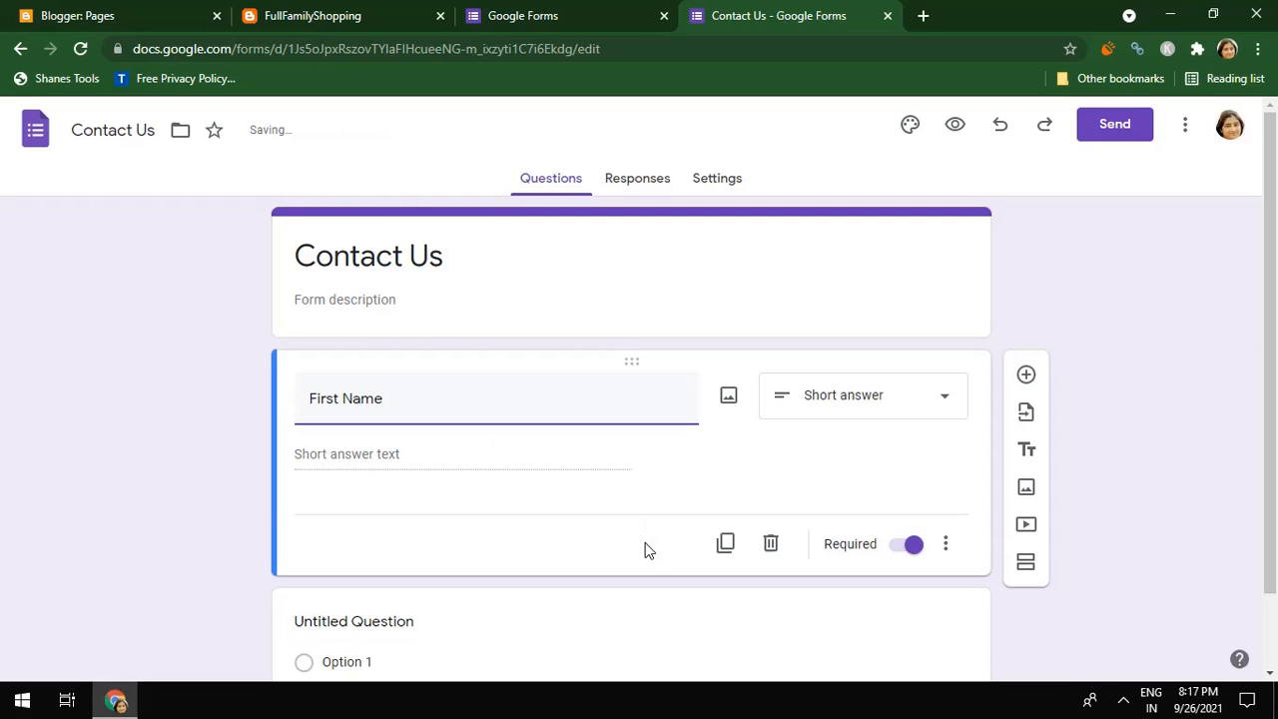
Add a required 'Last Name' question below First Name
click(1025, 376)
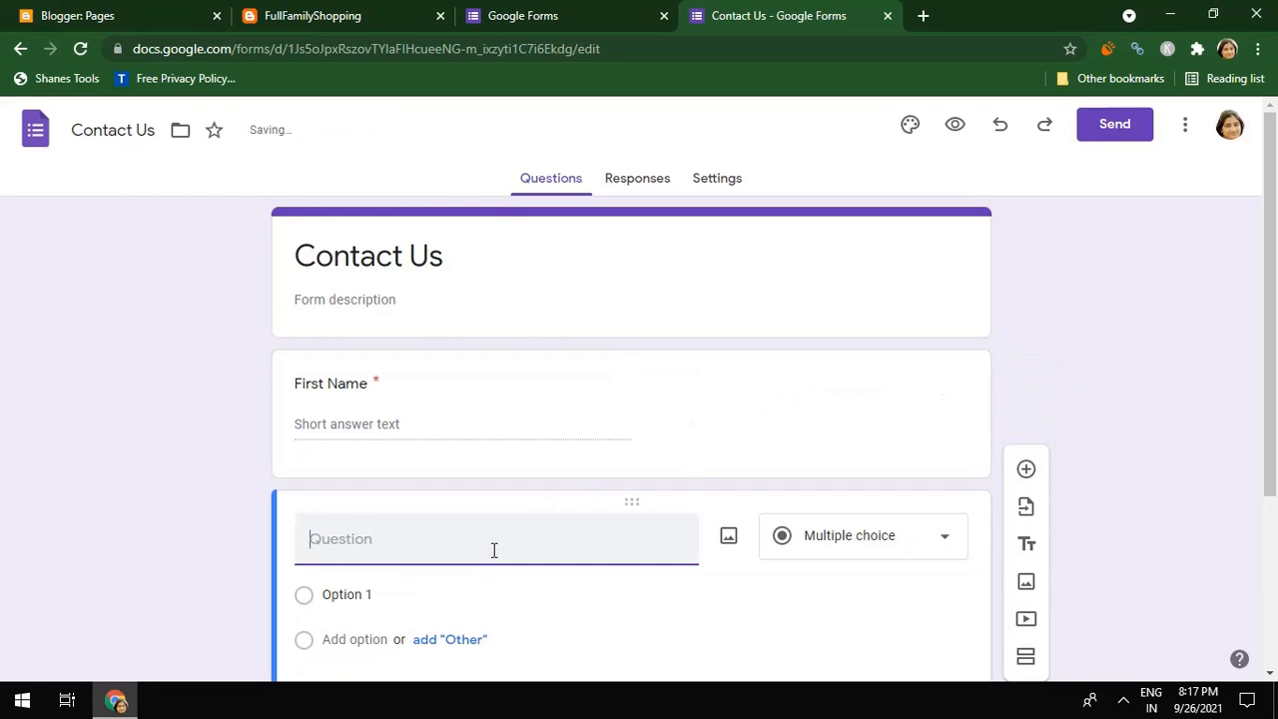
text(Las)
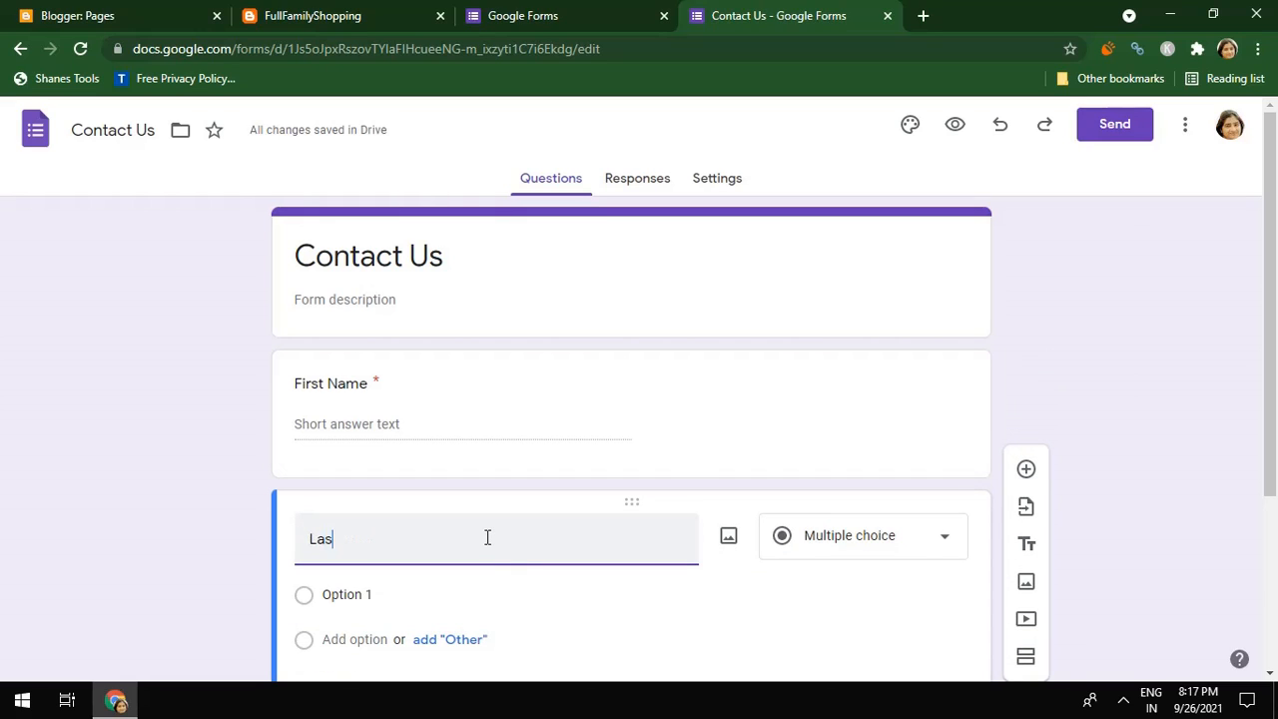
text(t Name)
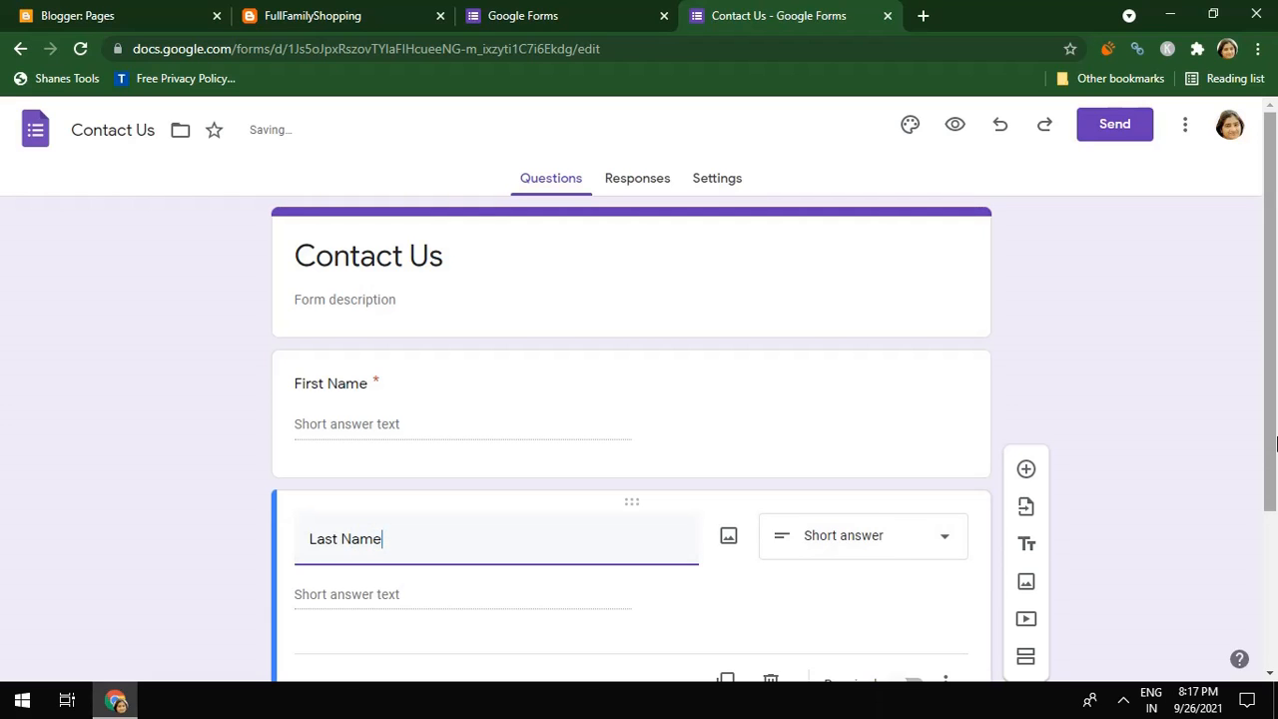
drag(1271, 442, 1273, 555)
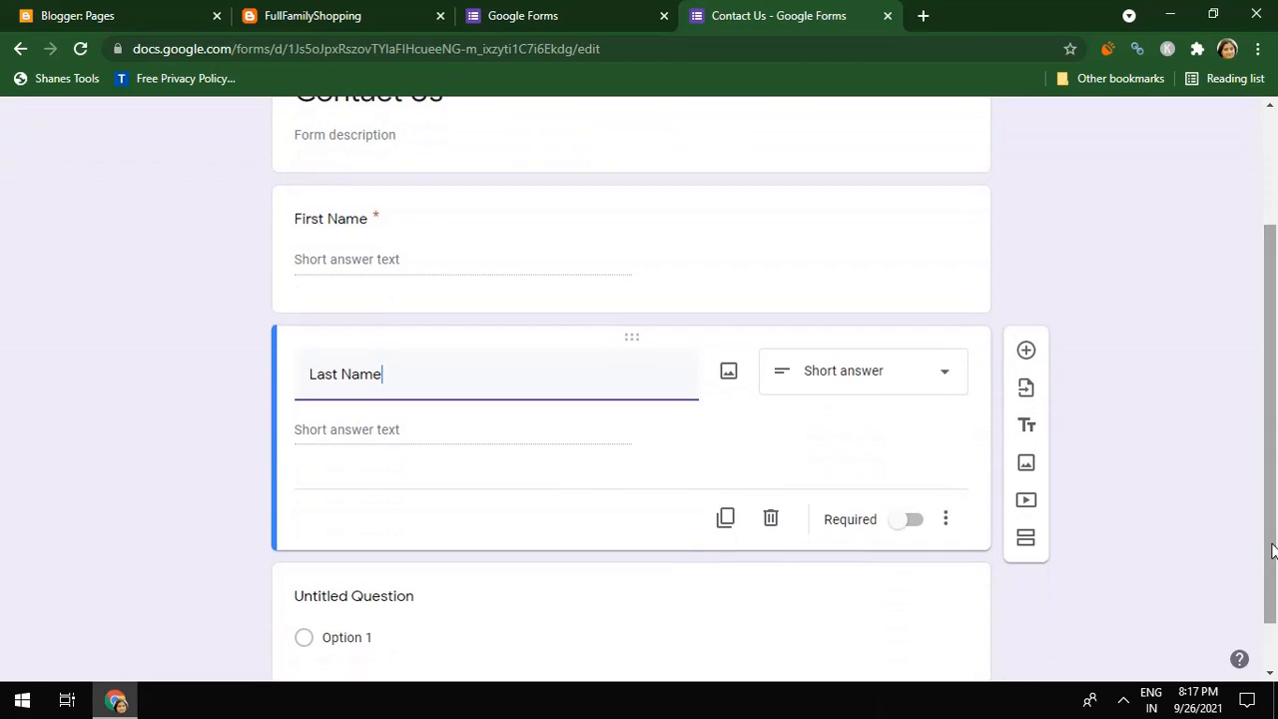
click(916, 526)
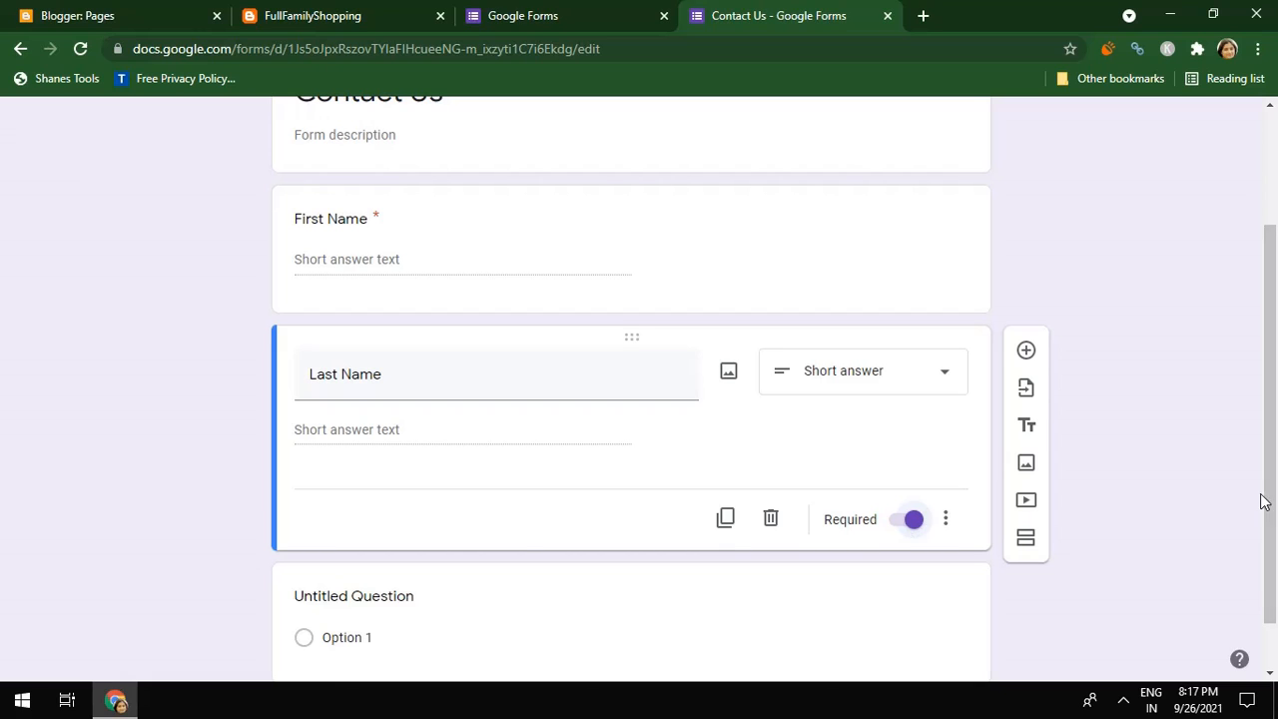
drag(1272, 504, 1274, 569)
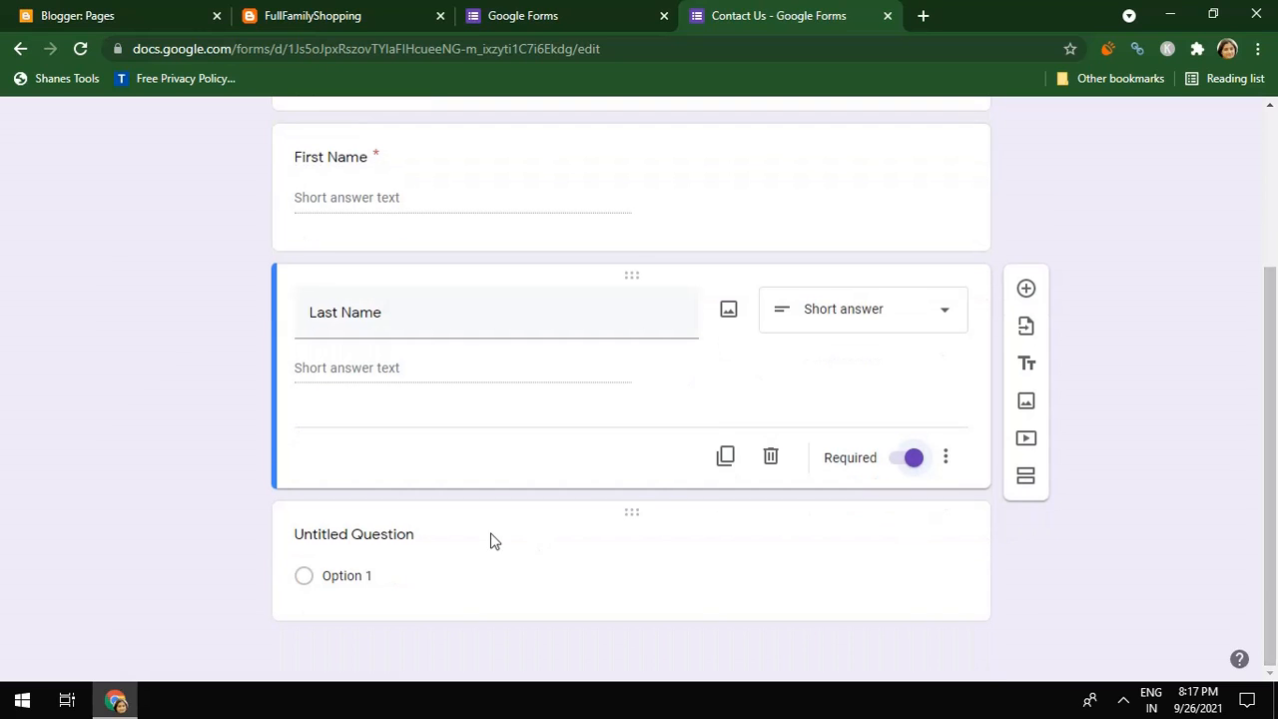
Add an 'Email Id' question, followed by a new blank question
click(1026, 292)
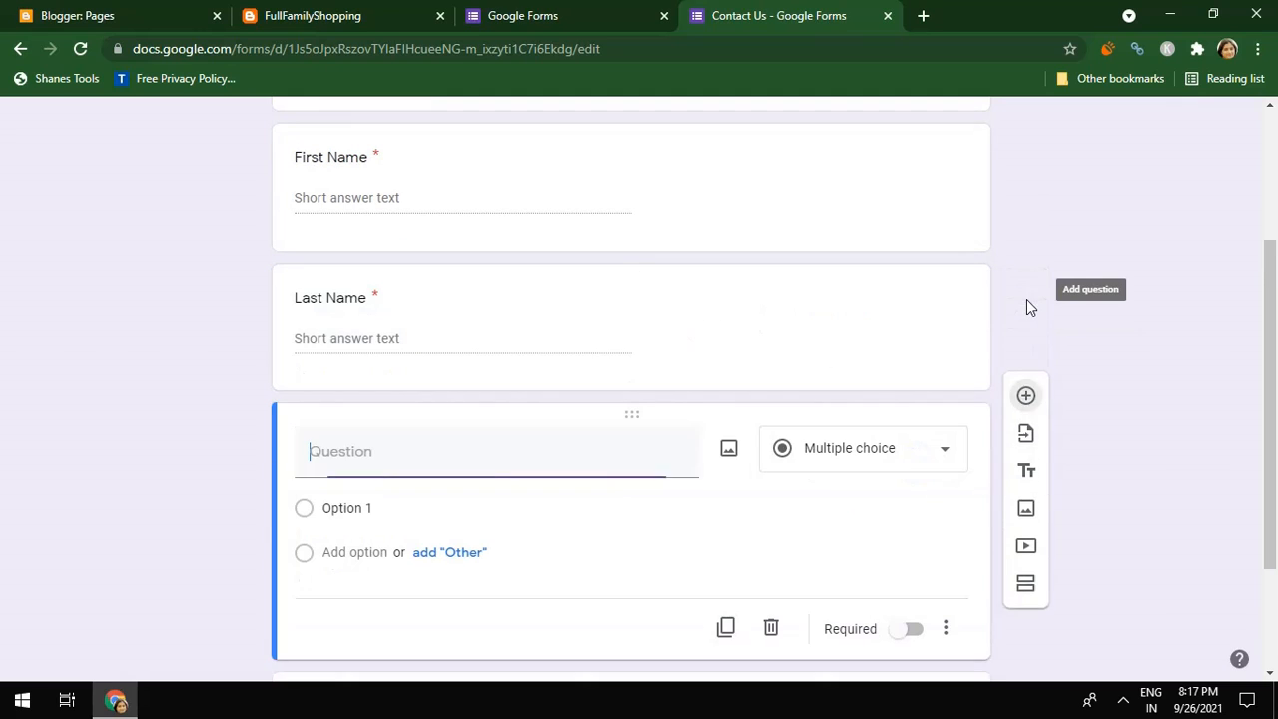
text(Email)
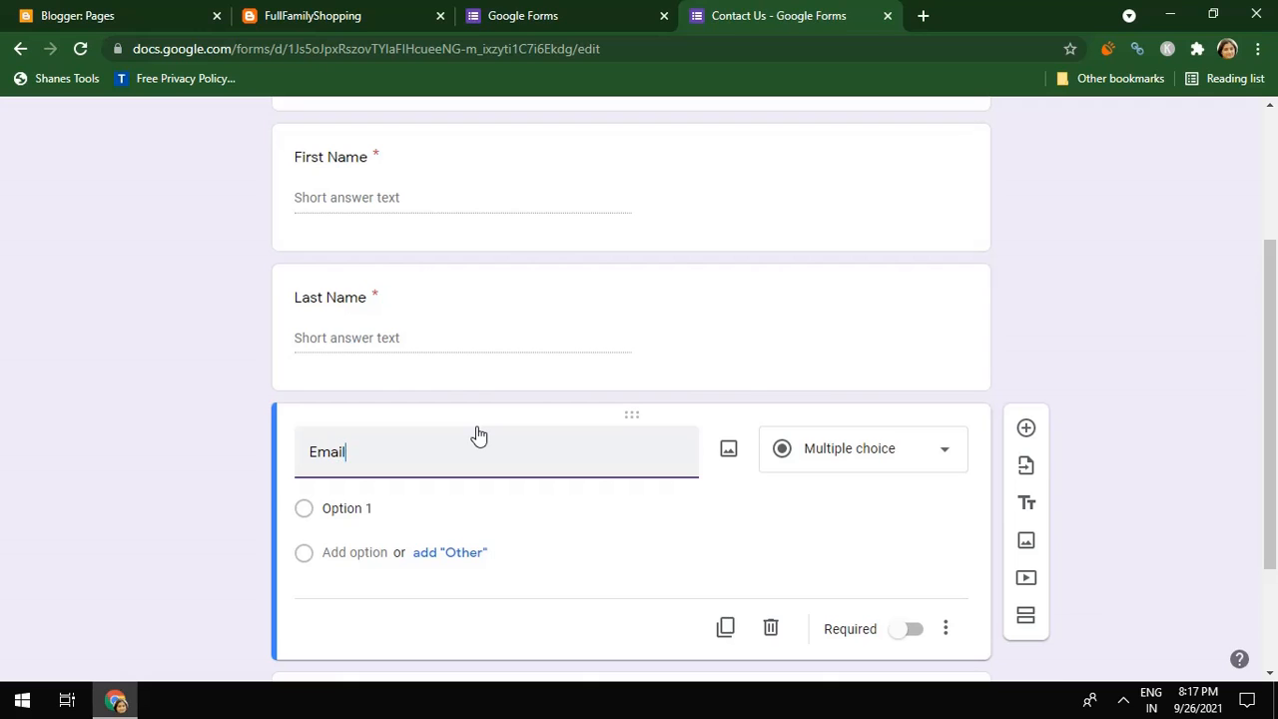
text( Id)
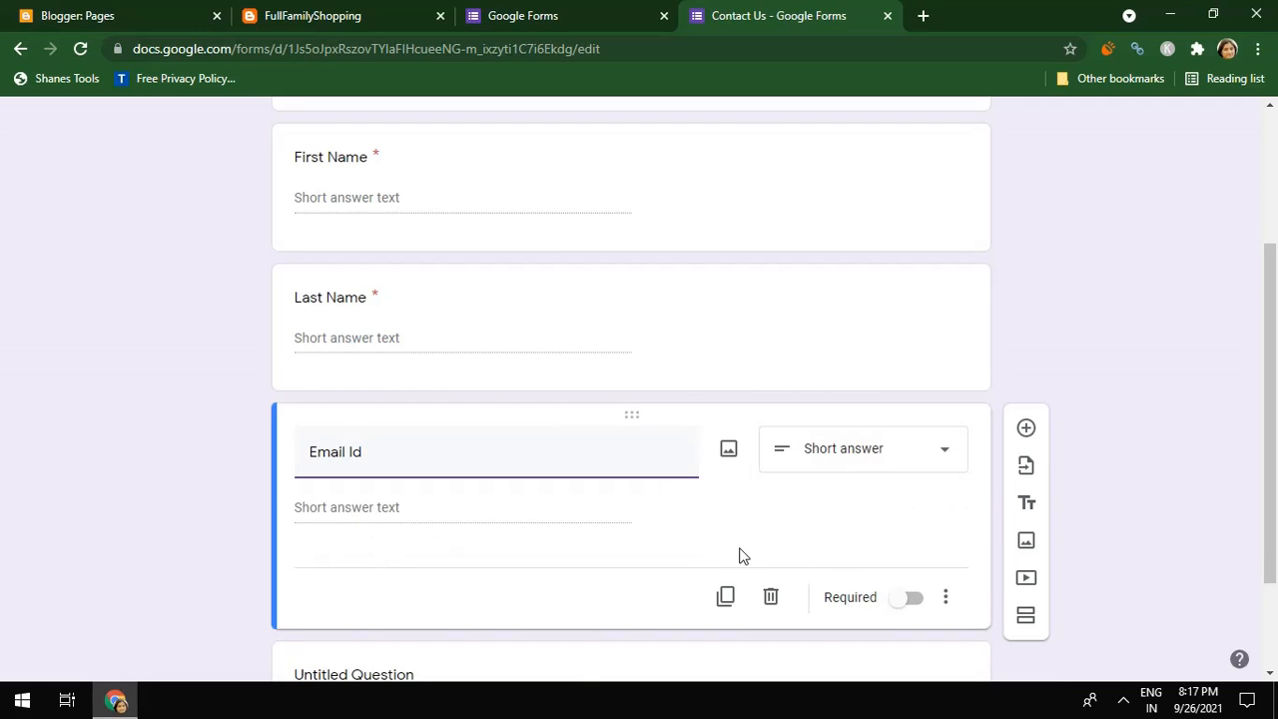
click(1035, 430)
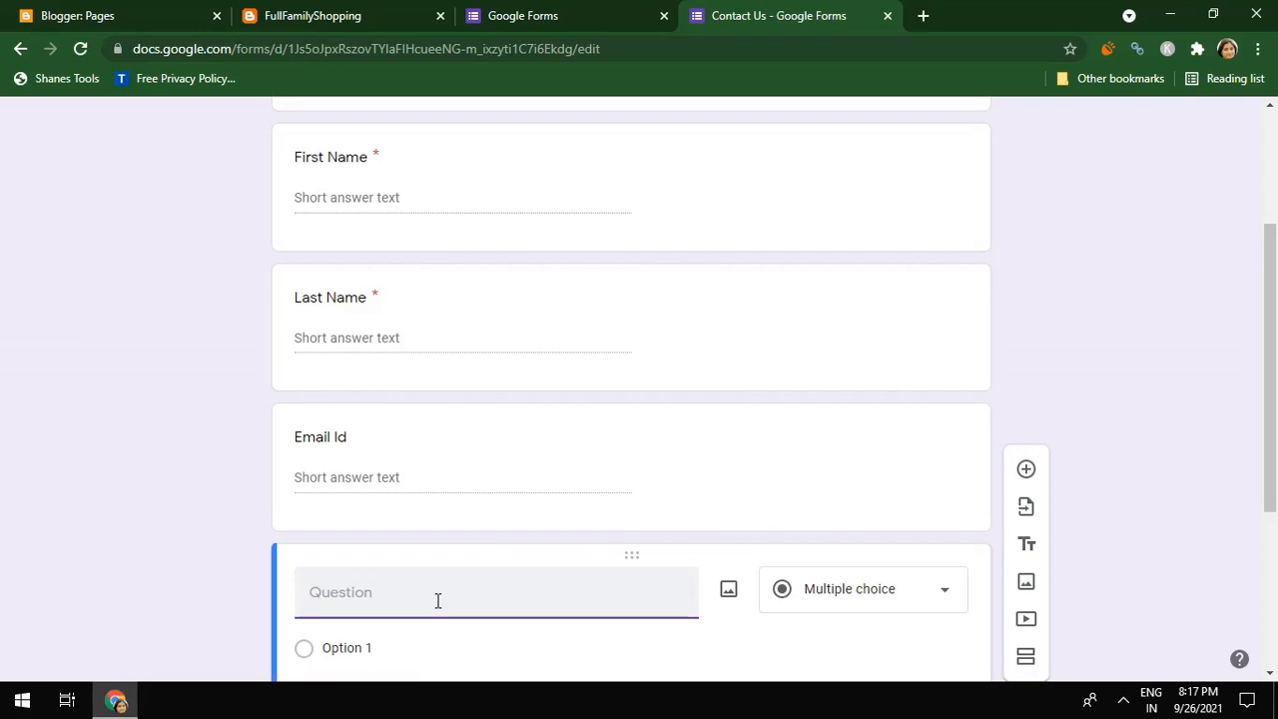
Title the new question 'Message' and make it a required paragraph-answer question
text(Message)
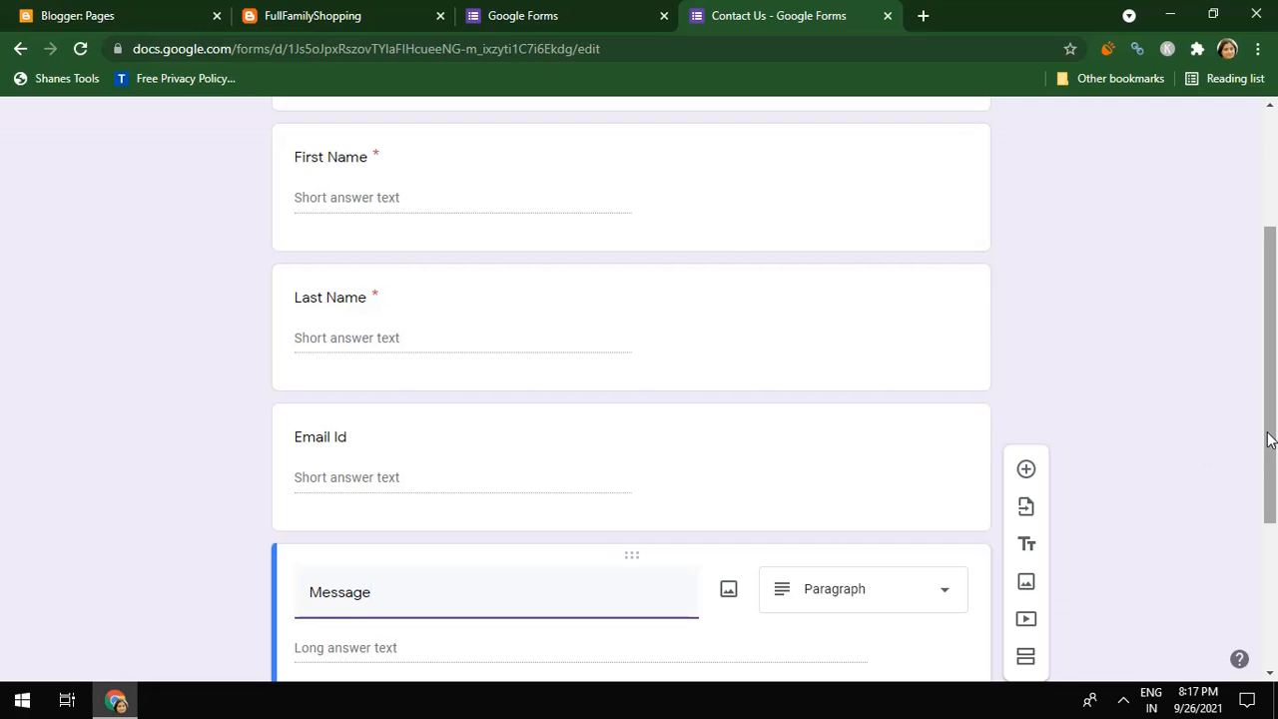
scroll(1204, 458, down, 3)
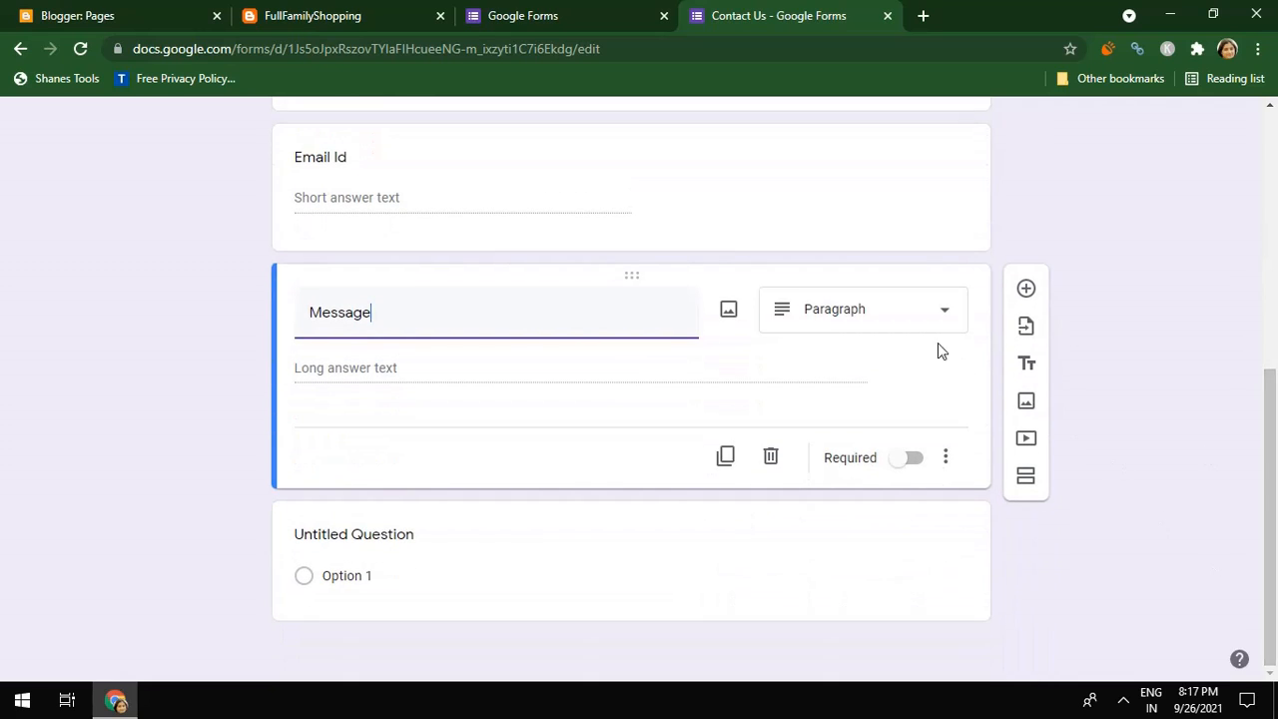
click(945, 315)
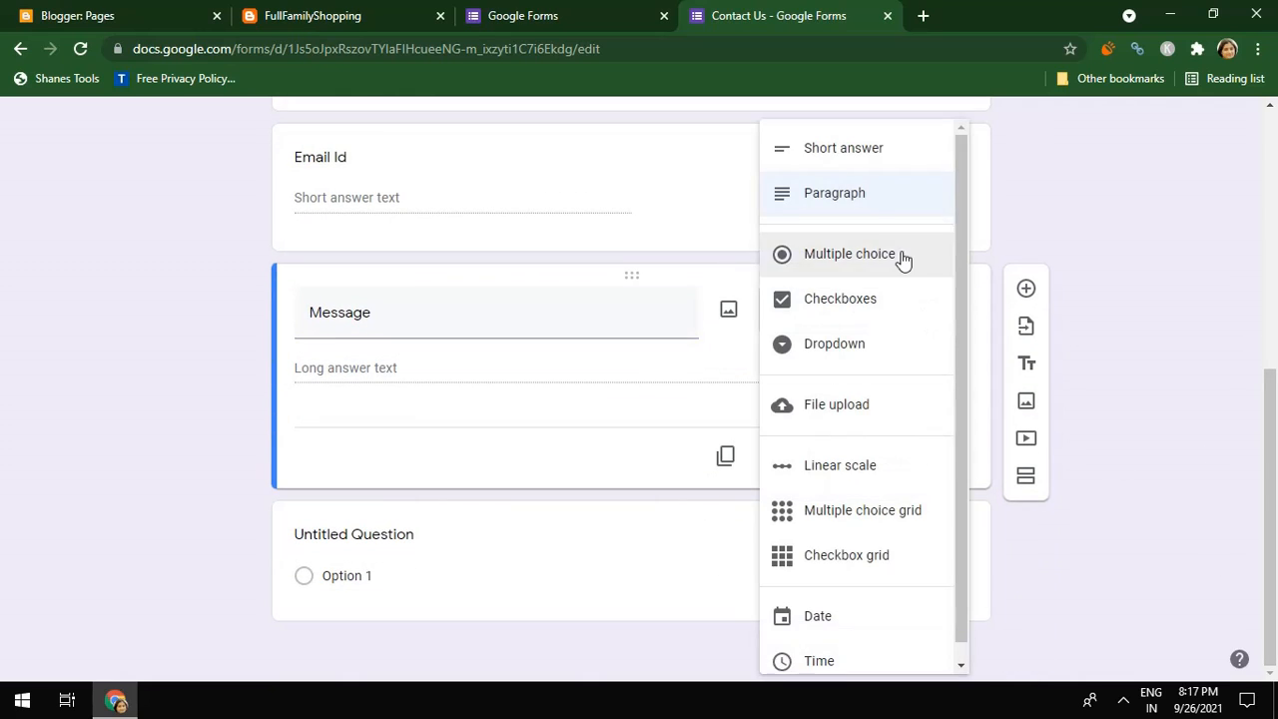
click(961, 652)
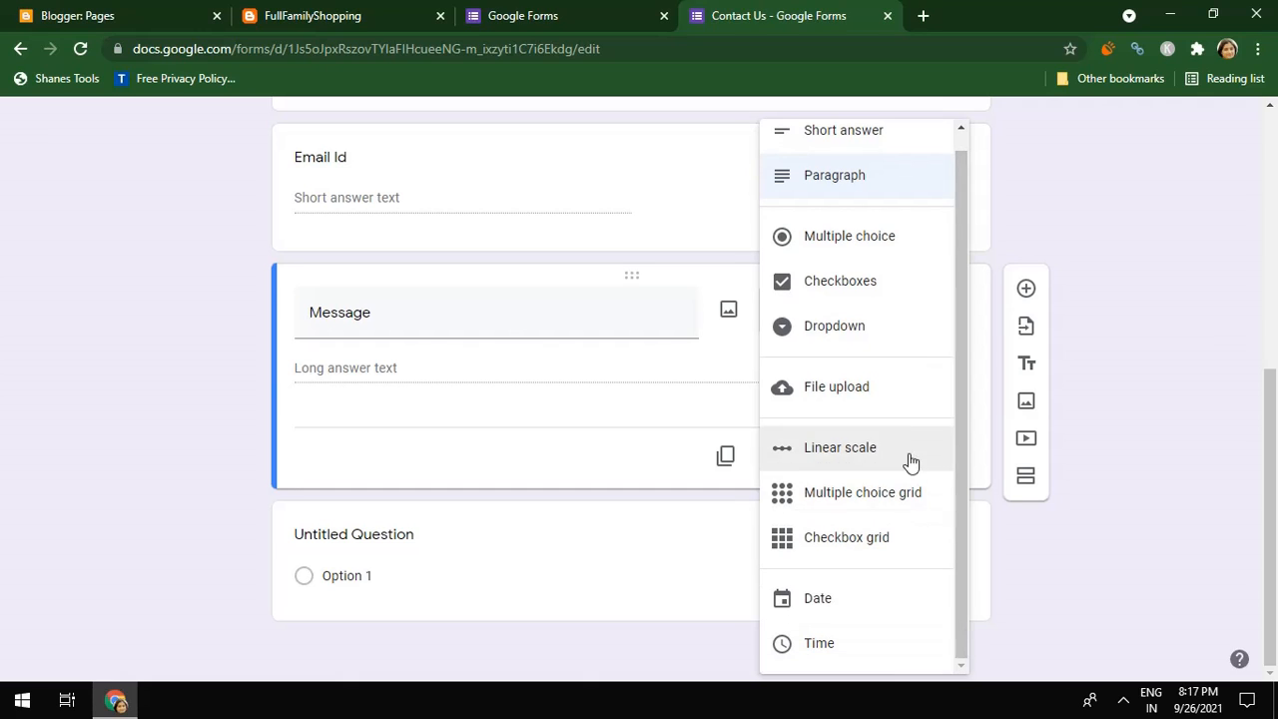
click(876, 182)
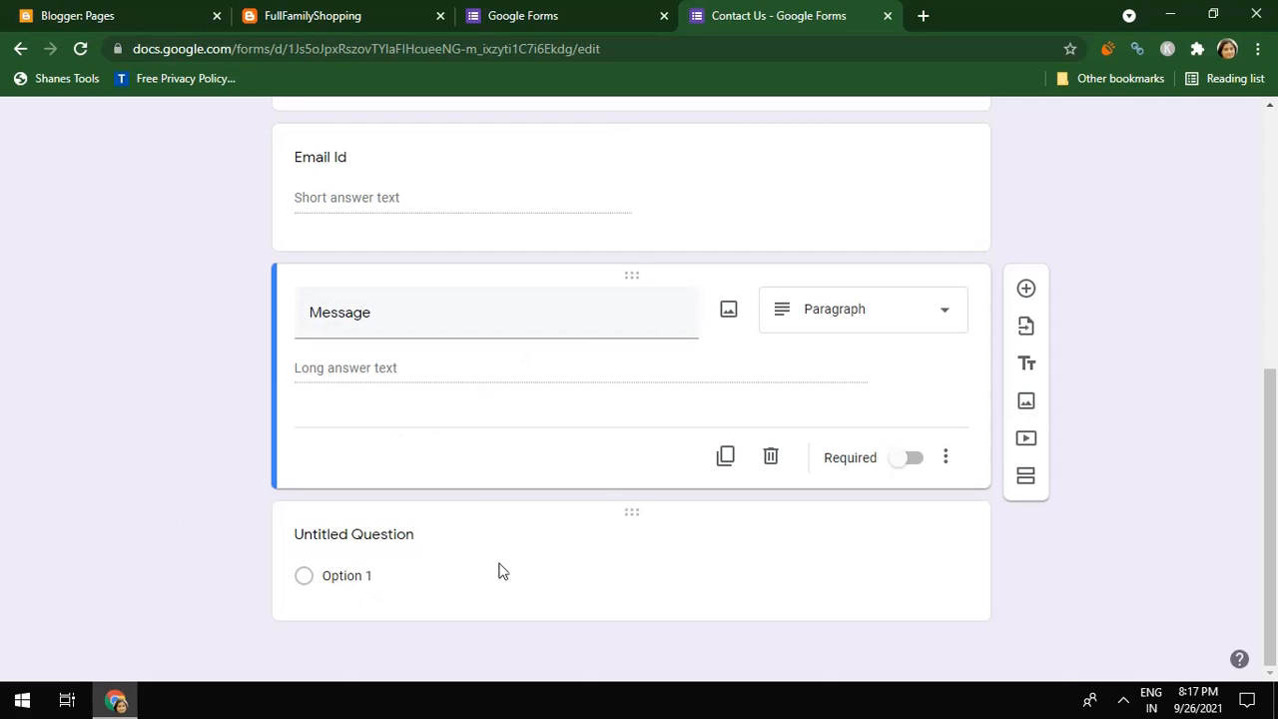
click(922, 465)
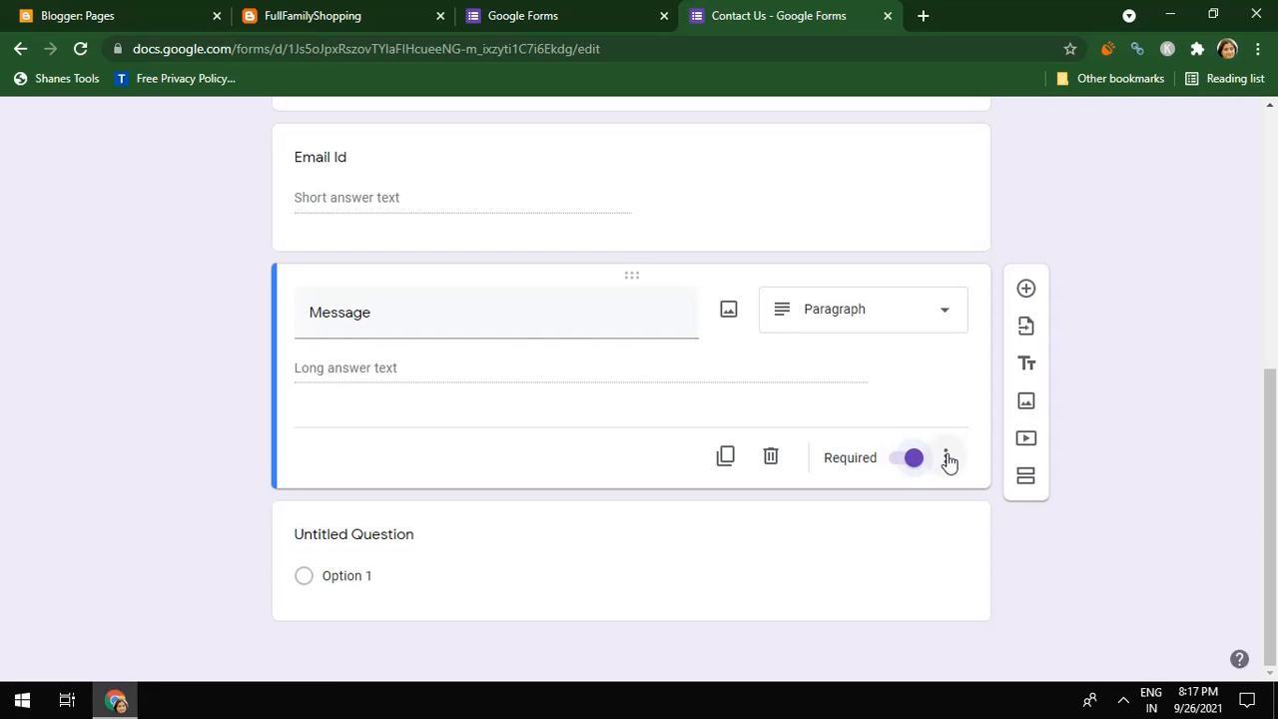
drag(1272, 524, 1272, 232)
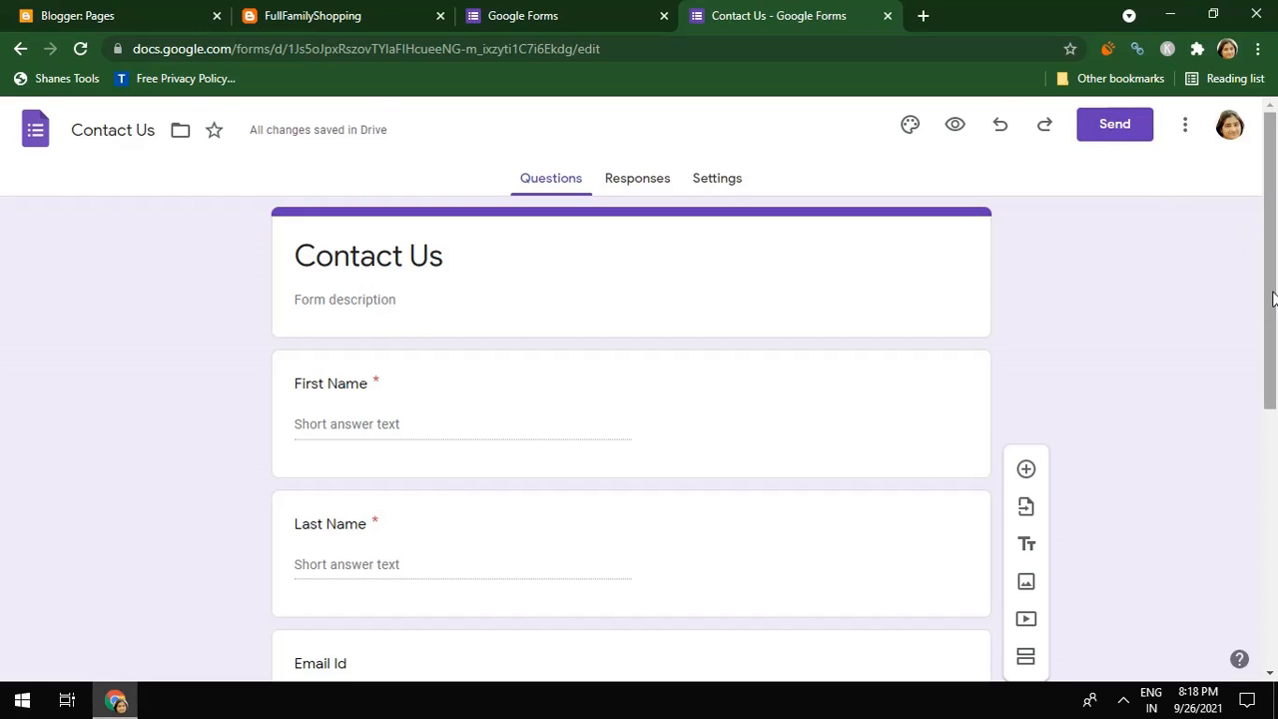
Make the Email Id question required
scroll(1273, 329, down, 1)
drag(1272, 330, 1274, 512)
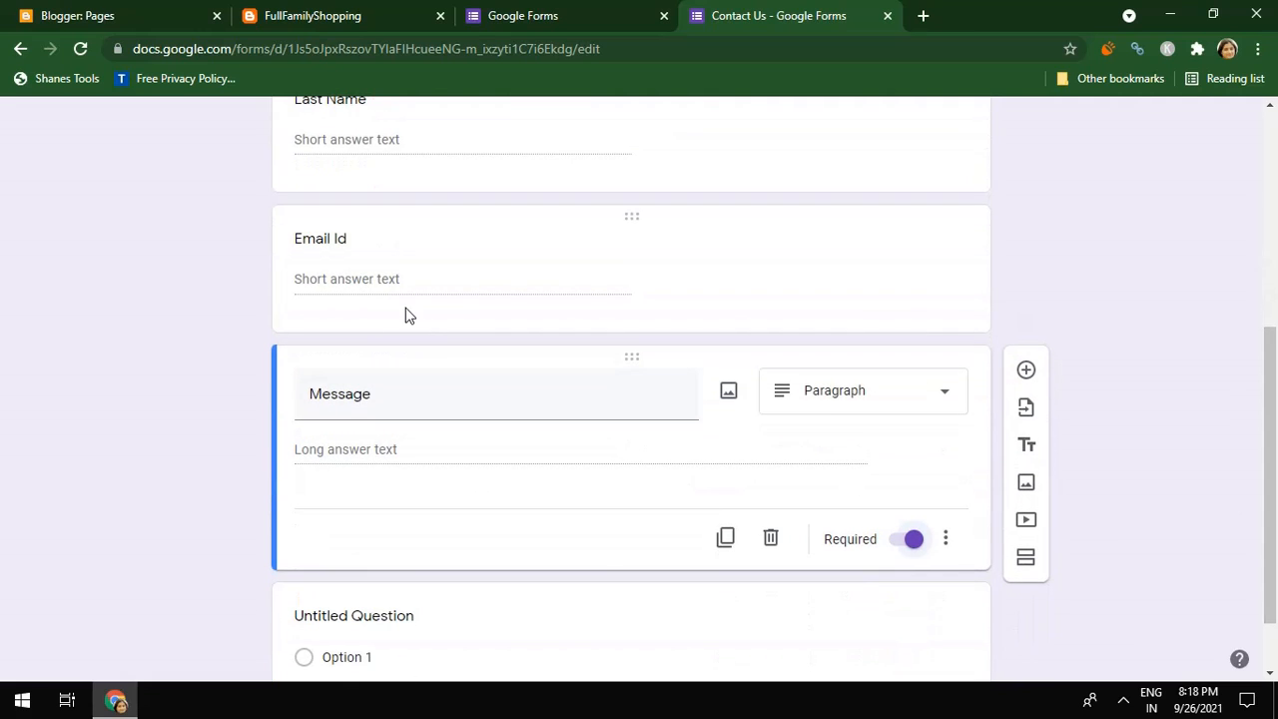
click(414, 284)
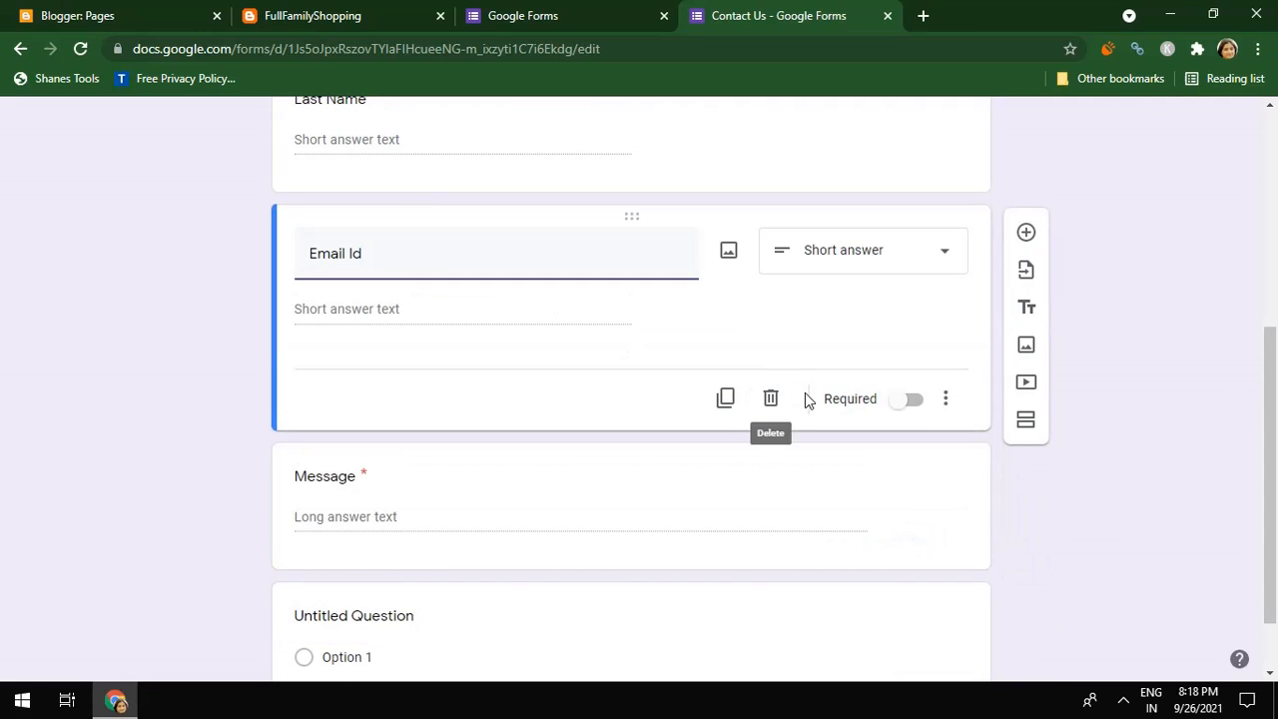
click(908, 399)
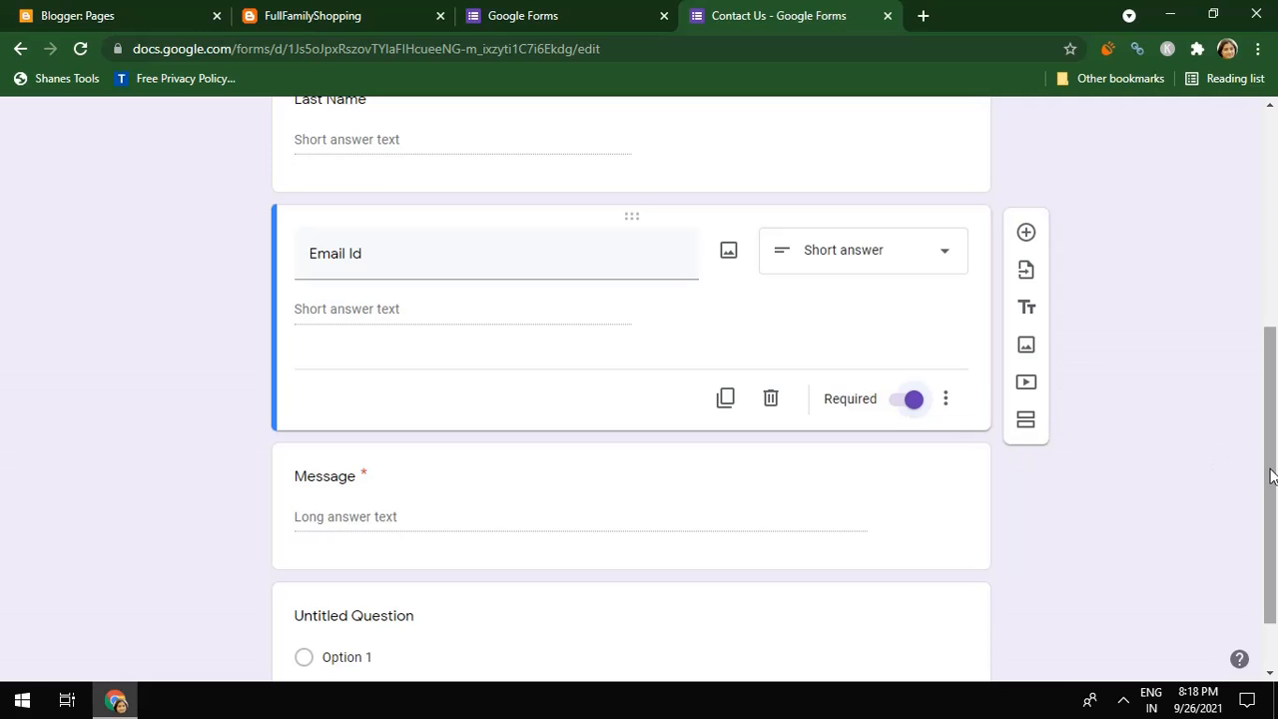
Bring up the Send form dialog for the Contact Us form
drag(1272, 479, 1275, 609)
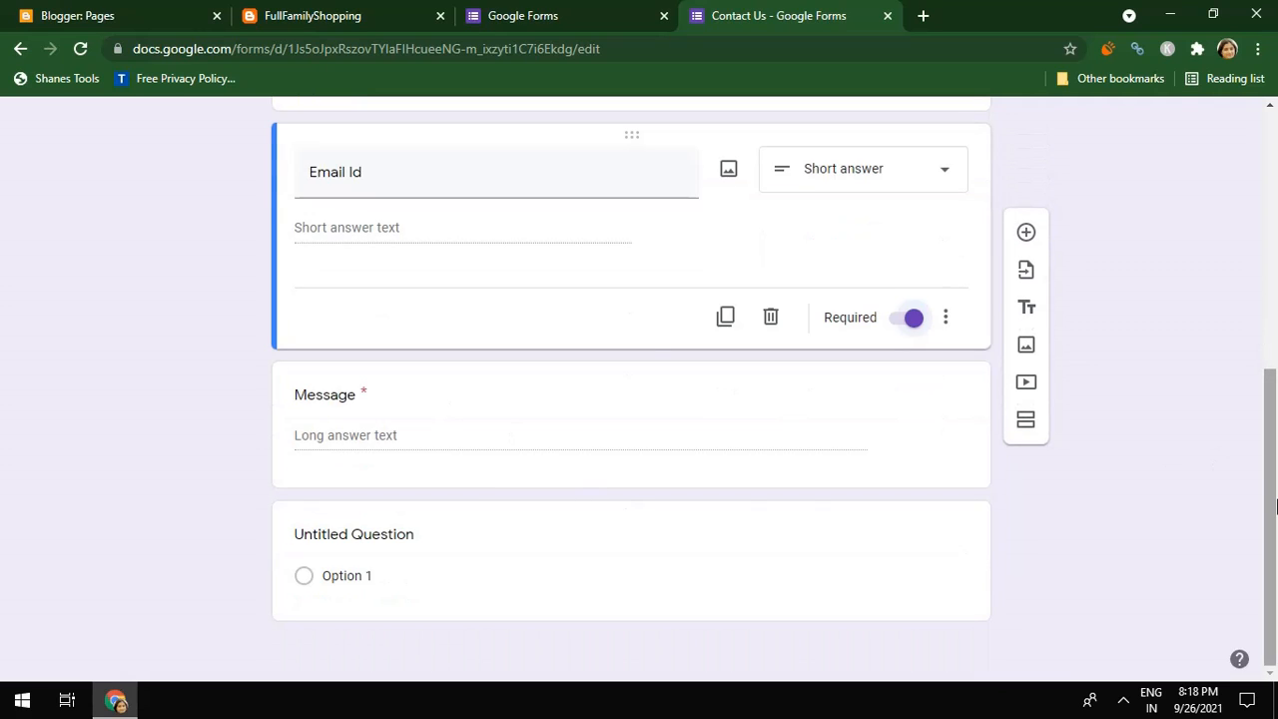
drag(1275, 565, 1275, 309)
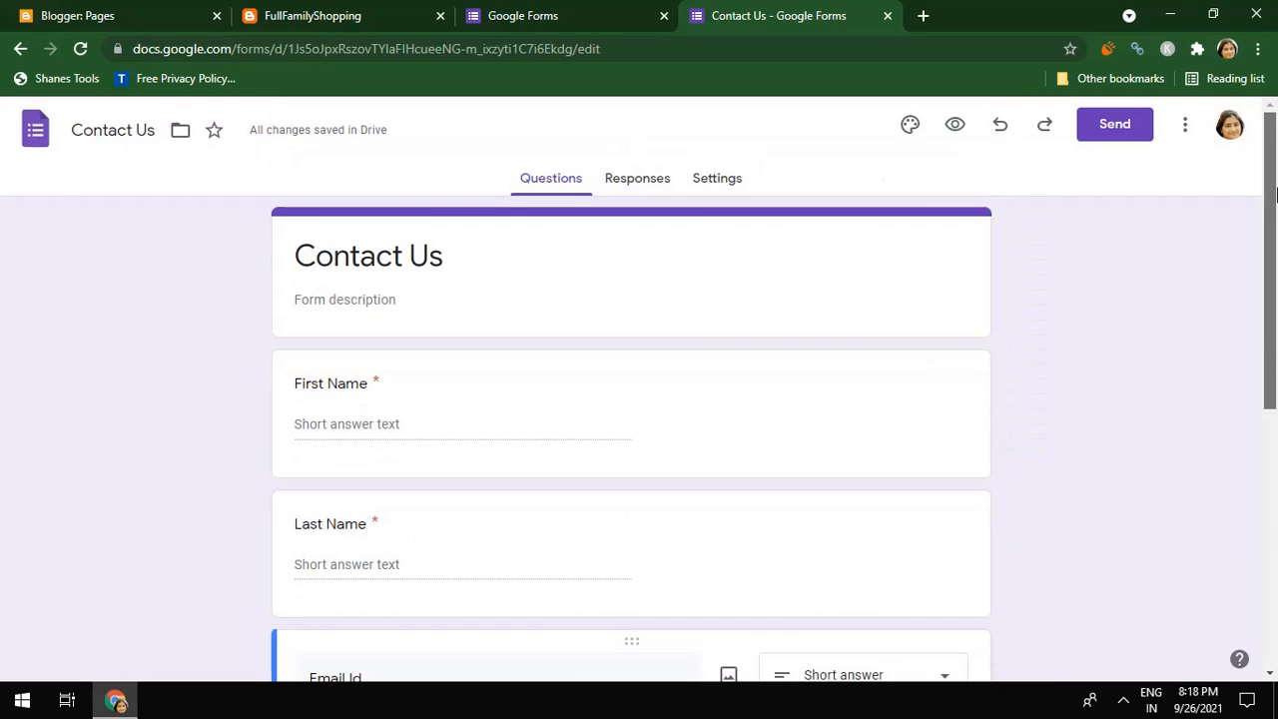
click(1132, 122)
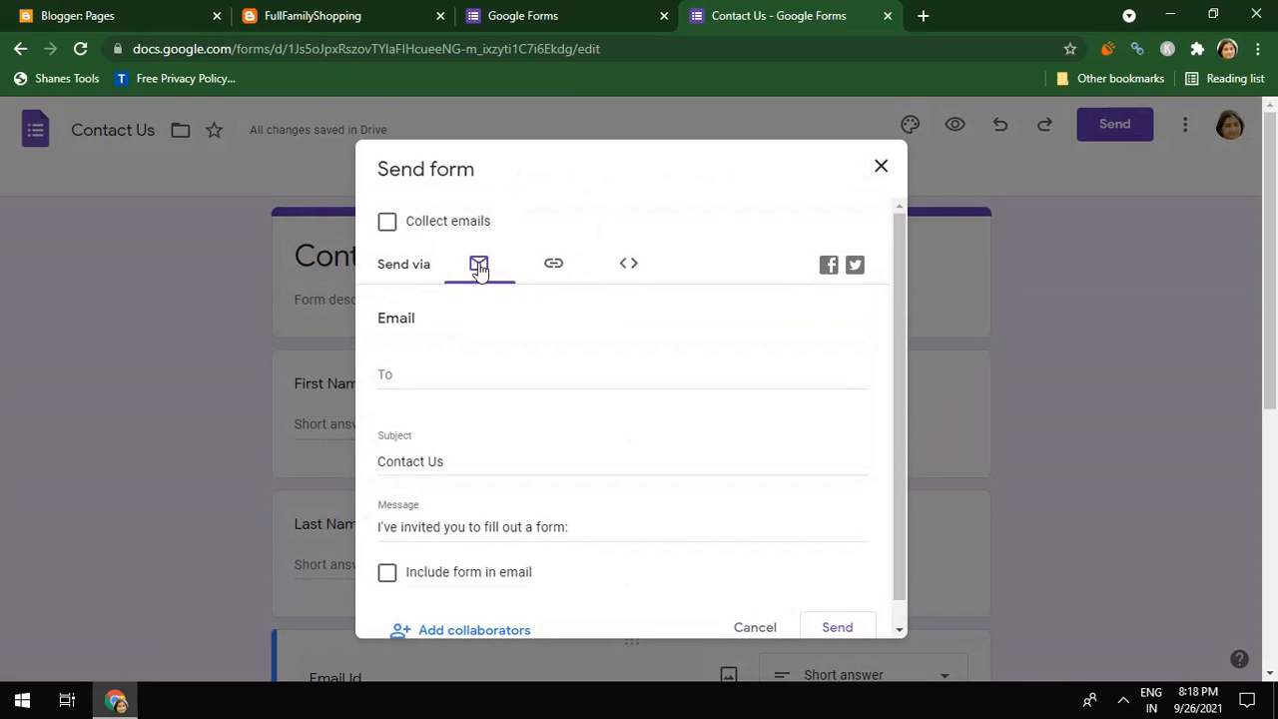
Copy the Contact Us form's Embed HTML iframe code (640 × 978 px) to the clipboard
click(629, 266)
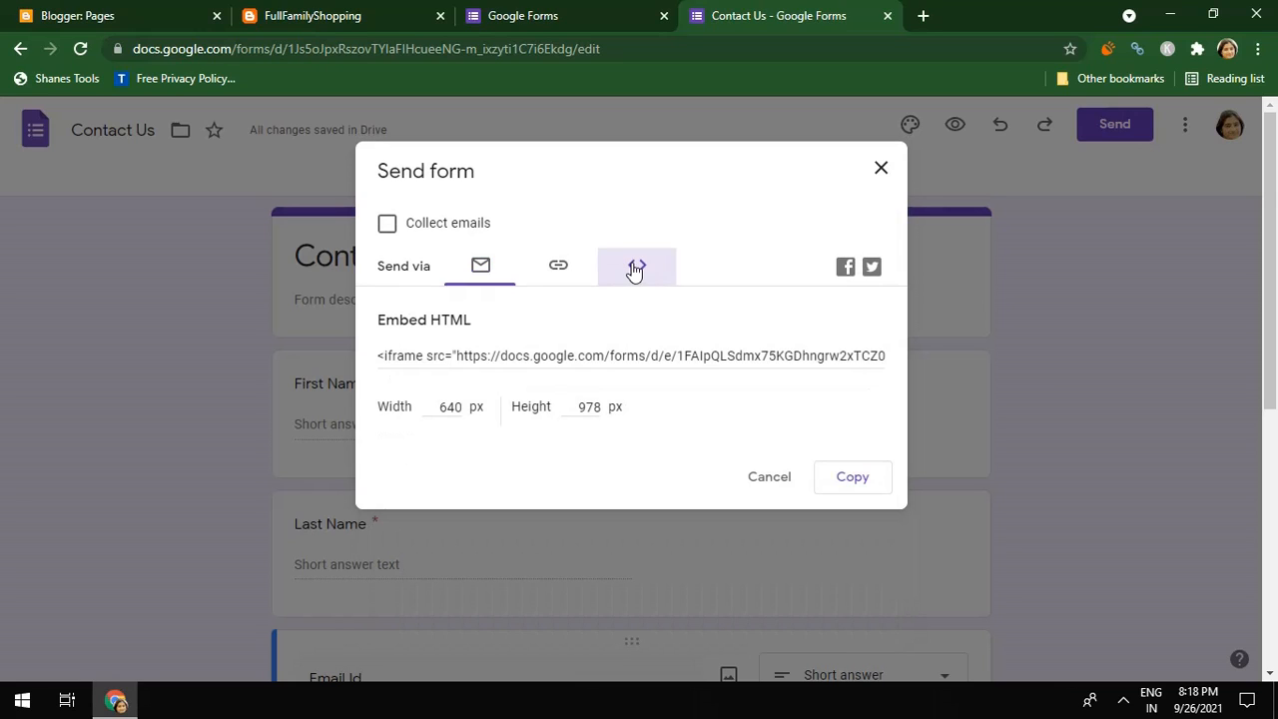
click(633, 356)
right_click(633, 356)
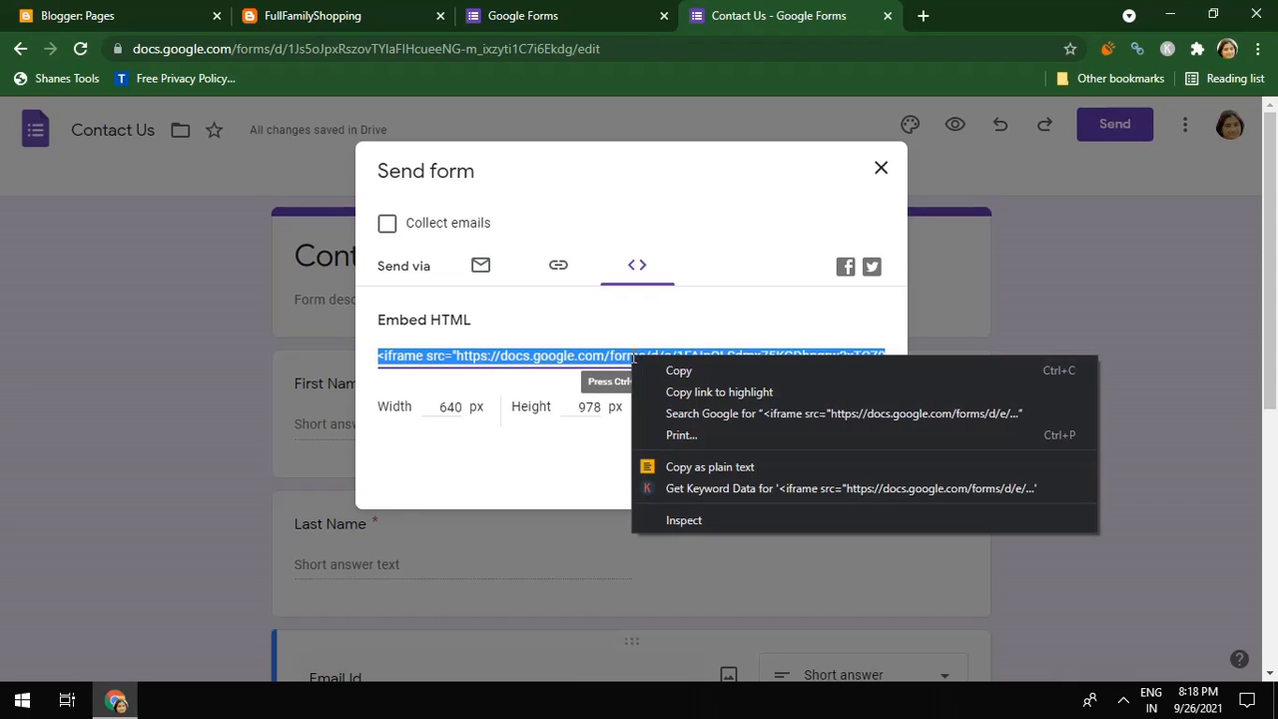
click(660, 371)
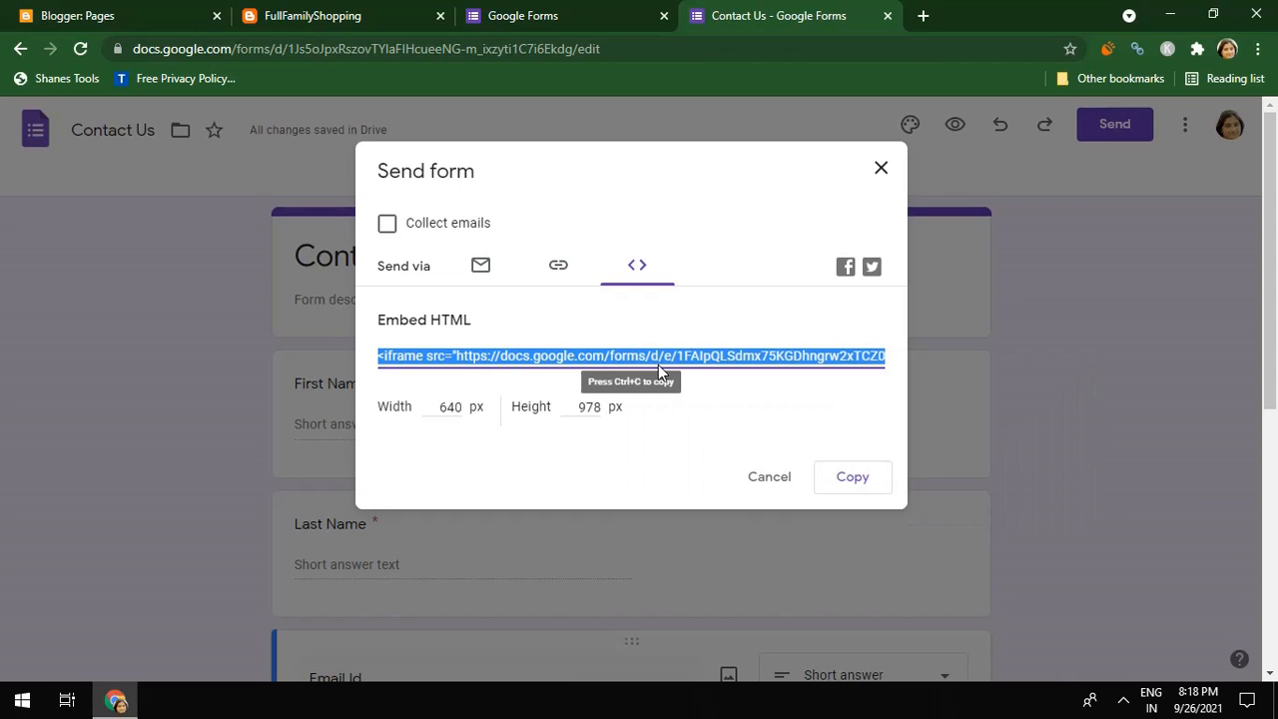
click(848, 487)
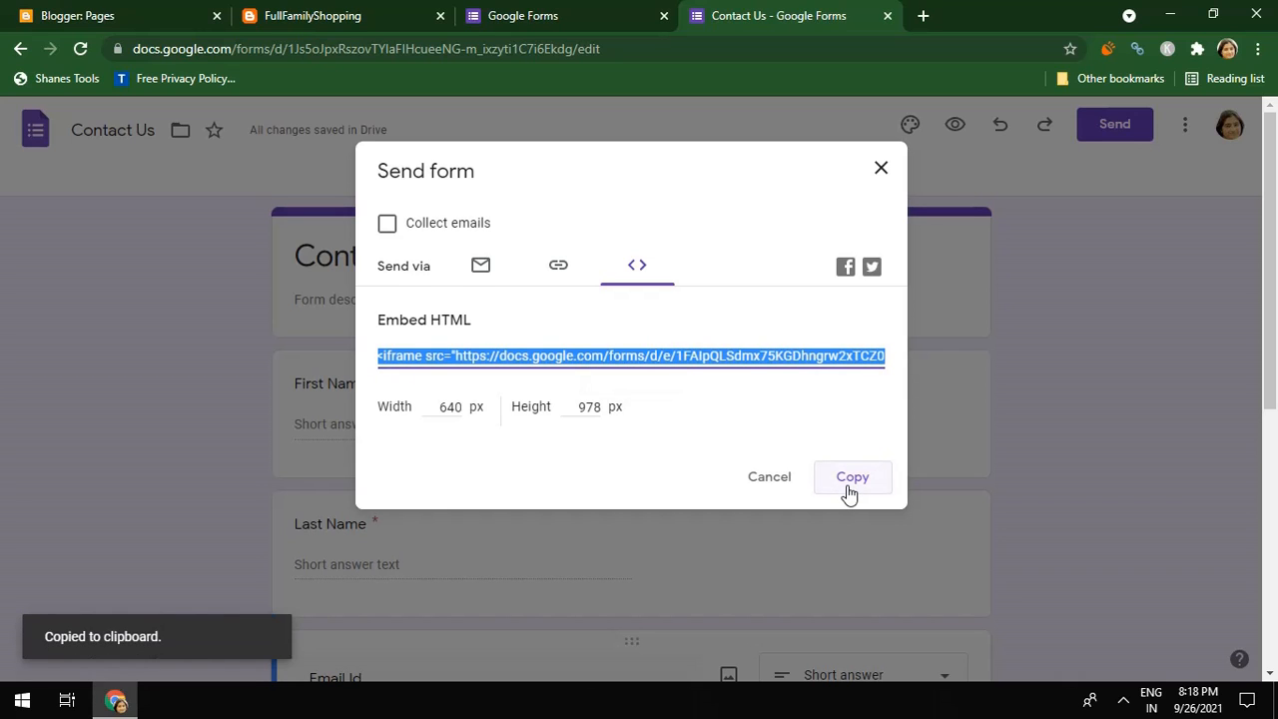
Open the FullFamilyShopping blog's Contact Us page in the HTML editor view
click(354, 14)
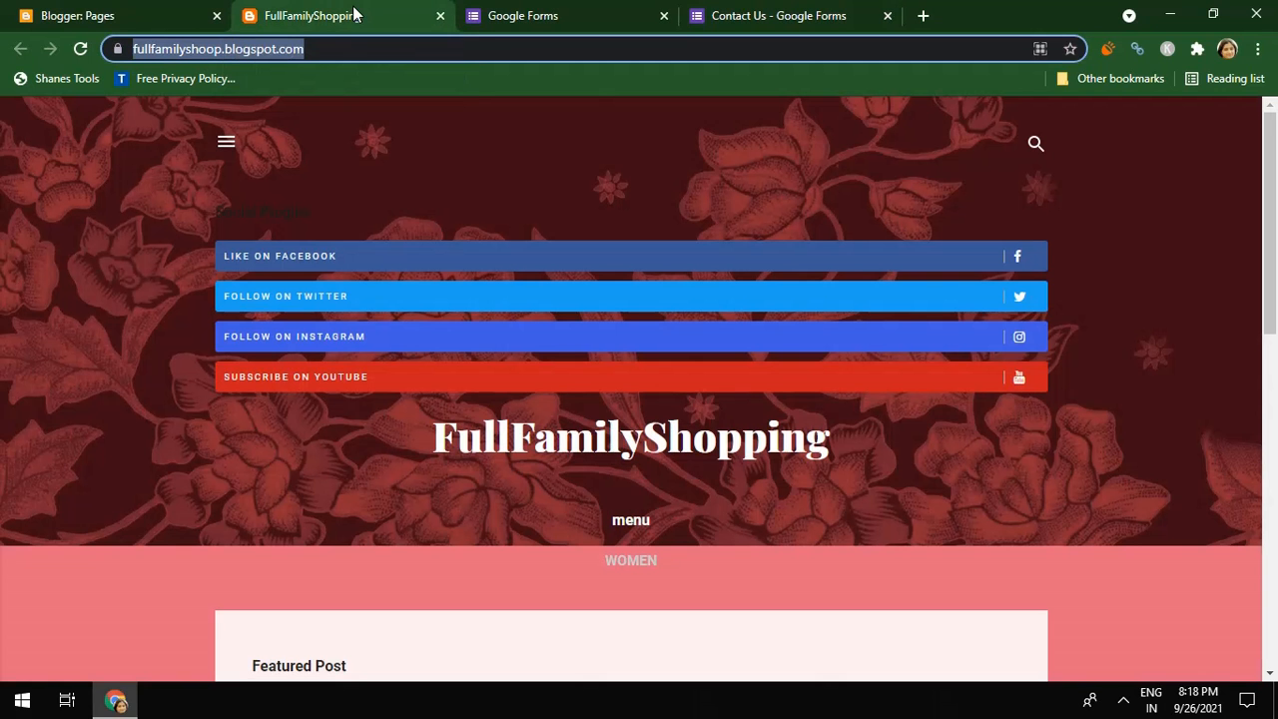
click(163, 12)
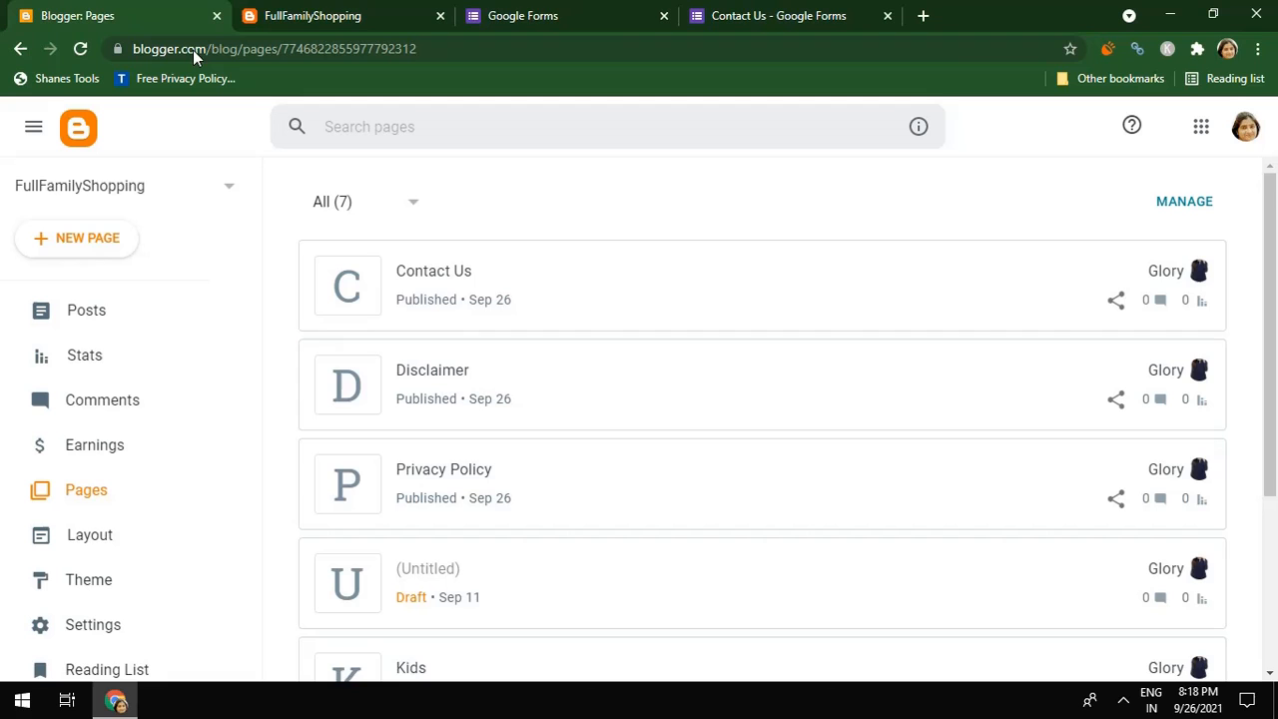
click(434, 288)
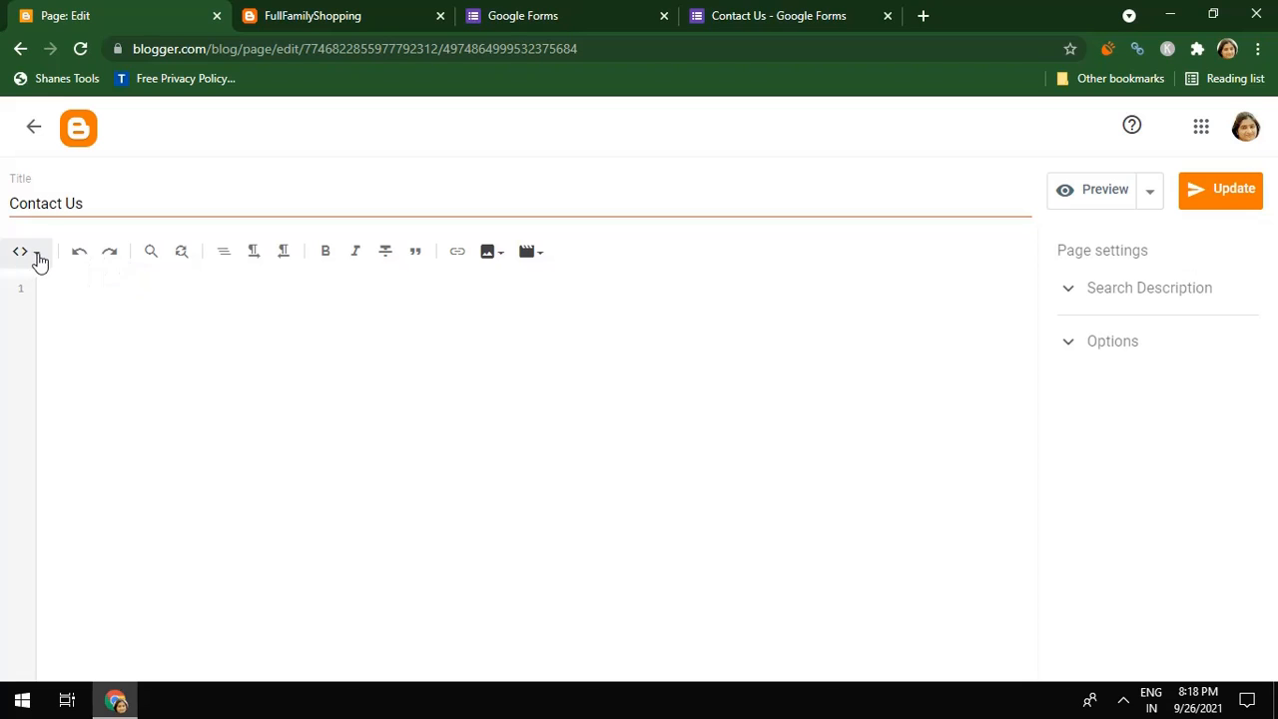
click(39, 260)
click(52, 267)
click(45, 265)
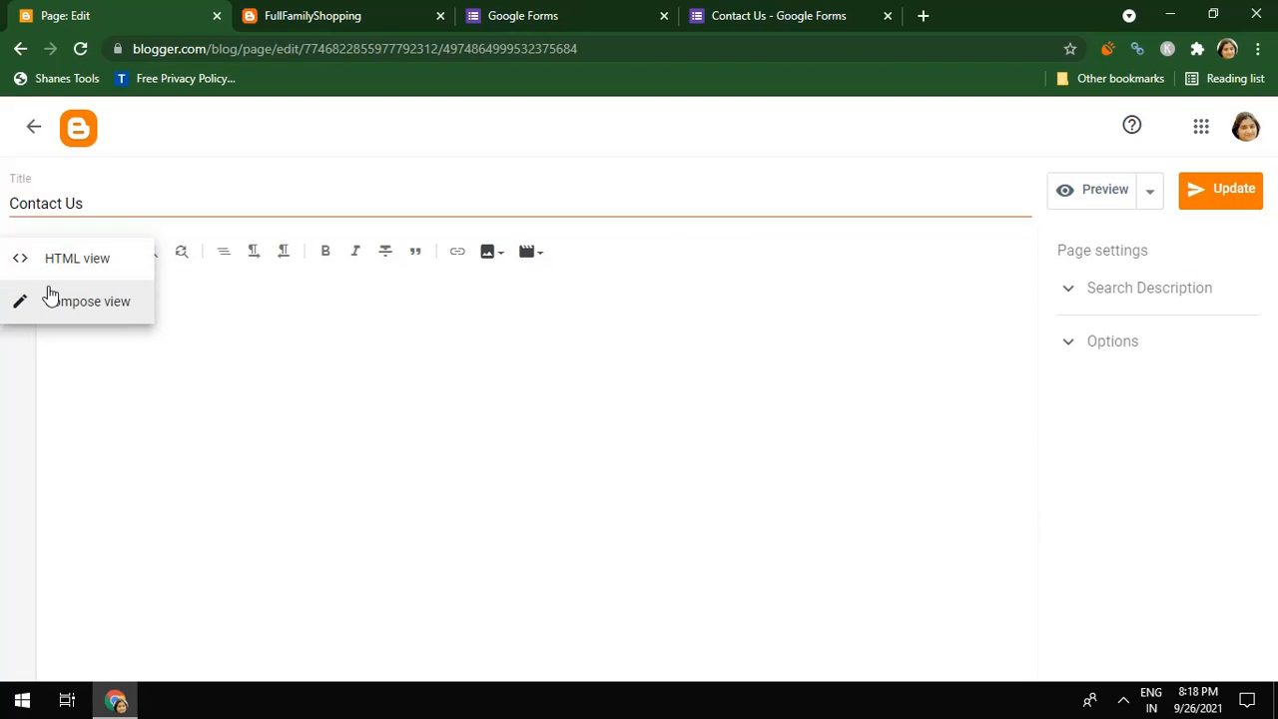
click(51, 301)
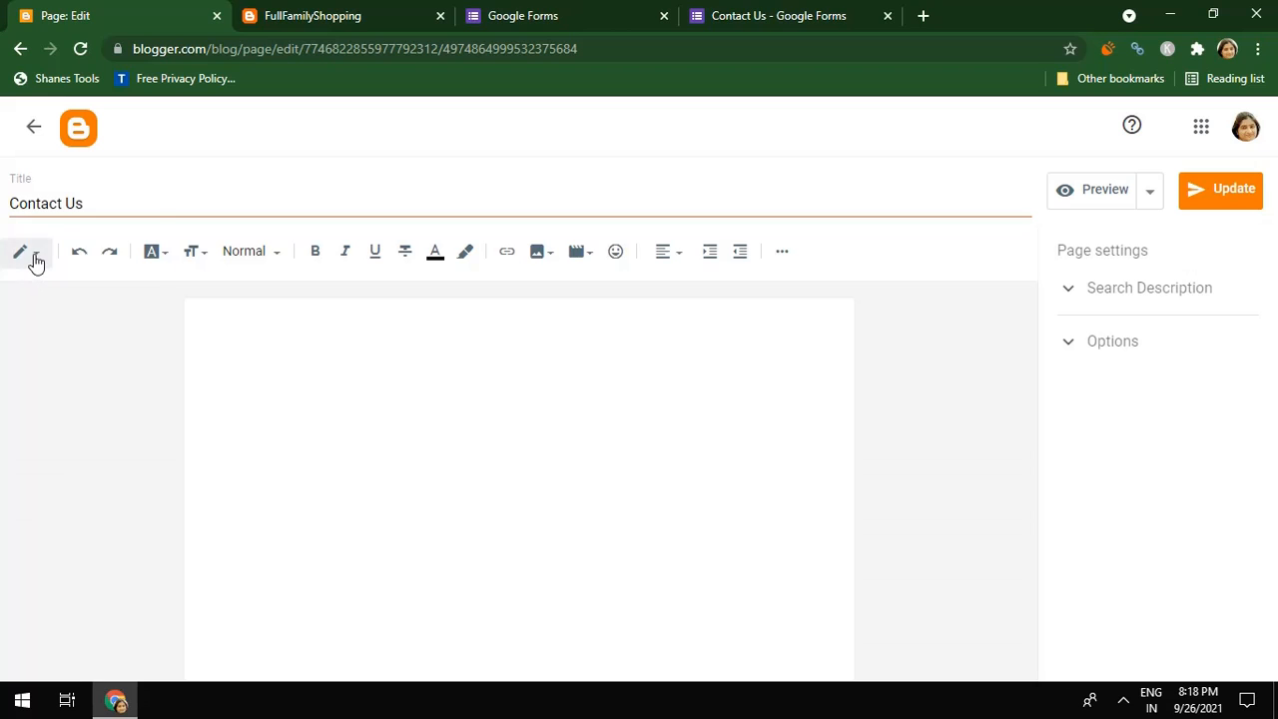
click(34, 259)
click(36, 232)
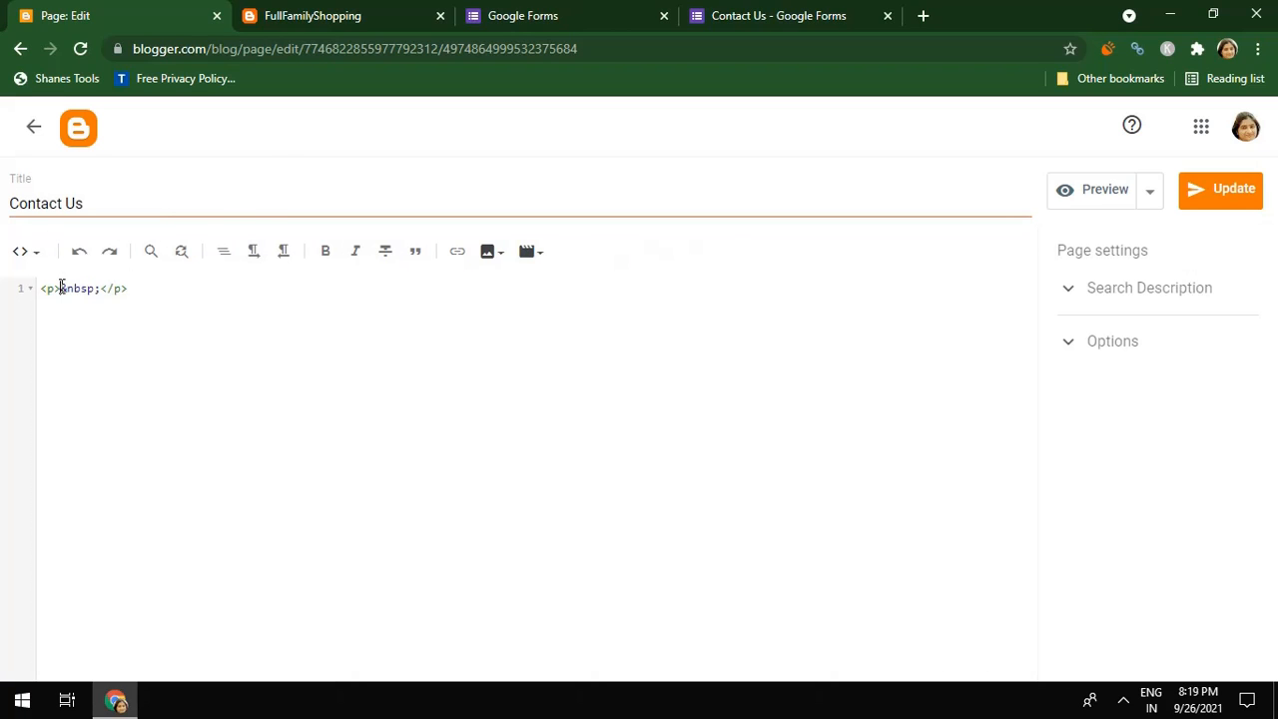
Paste the Google Forms iframe on a new line after the opening <p> tag and update the page
click(61, 287)
key(Return)
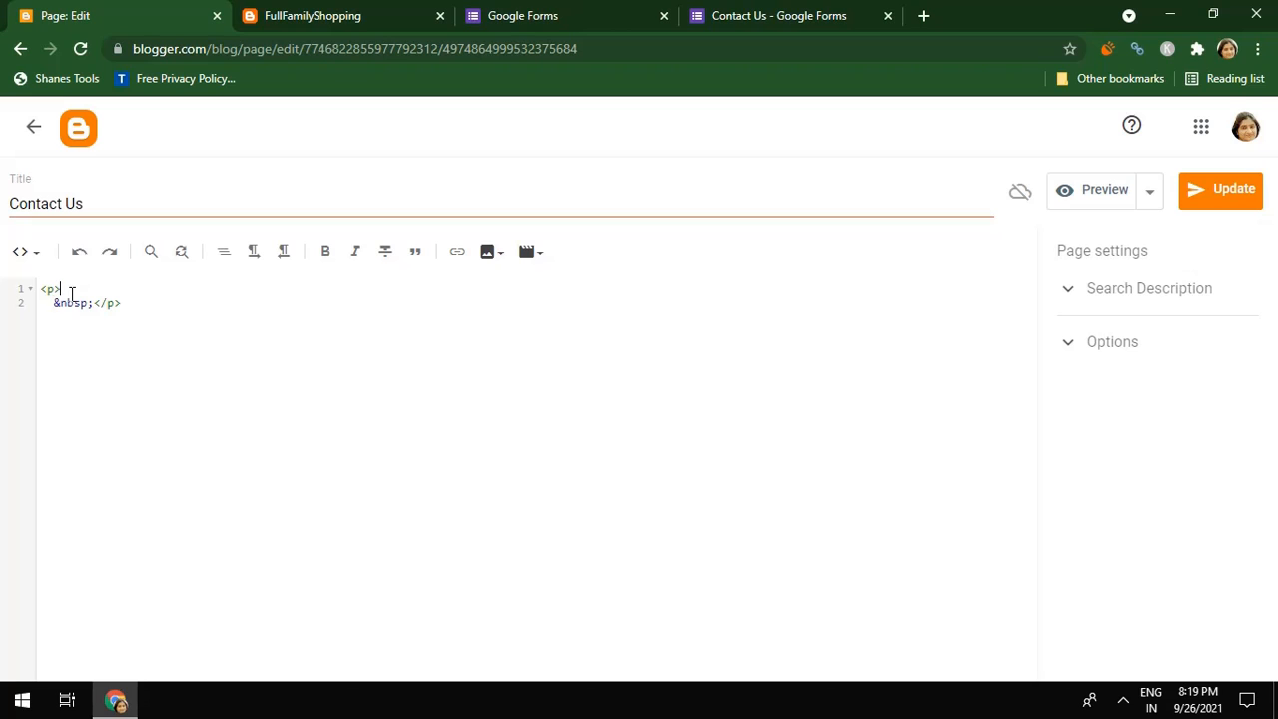
key(ctrl+v)
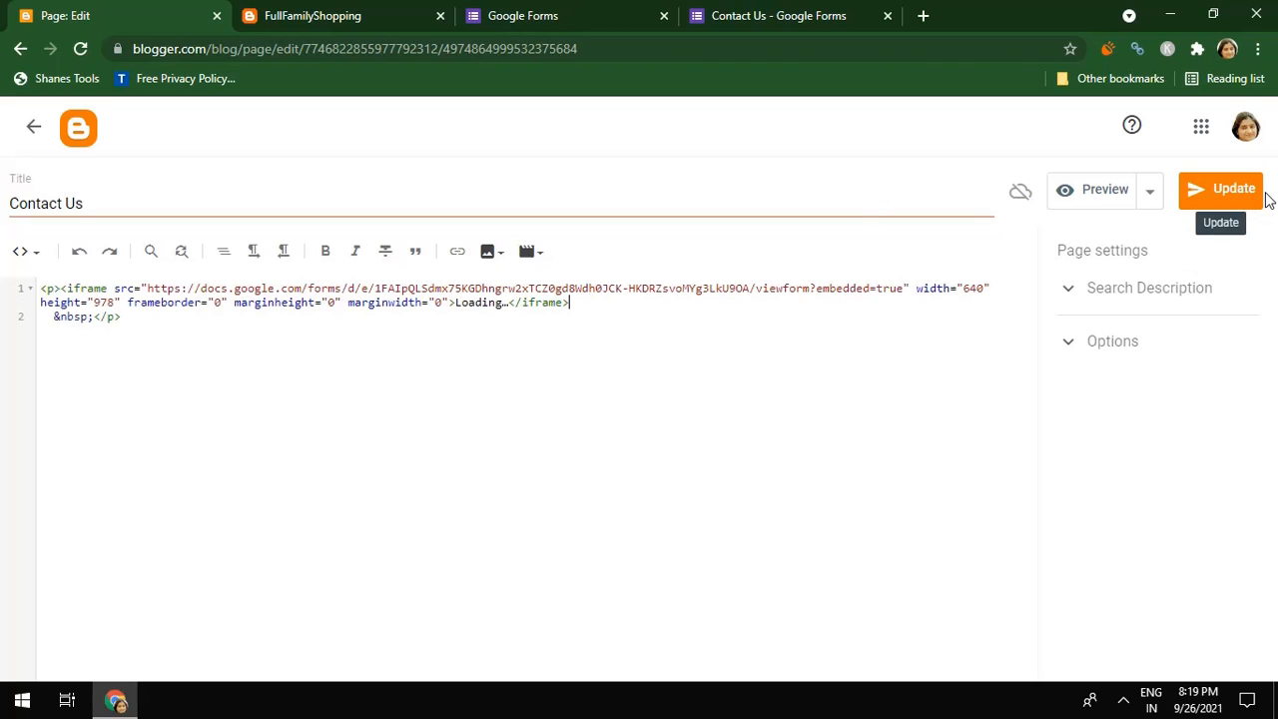
click(1252, 196)
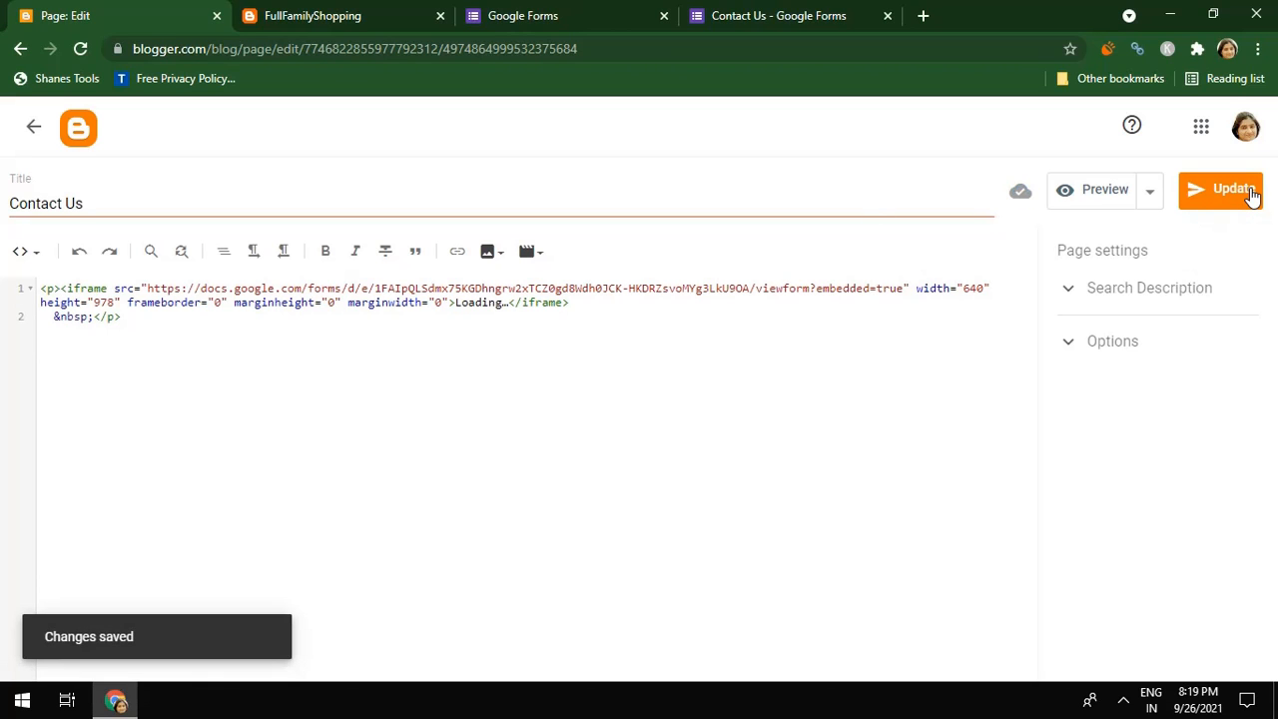
Preview the Contact Us page, scroll through the embedded form, then return to the Google Forms tab
click(1099, 200)
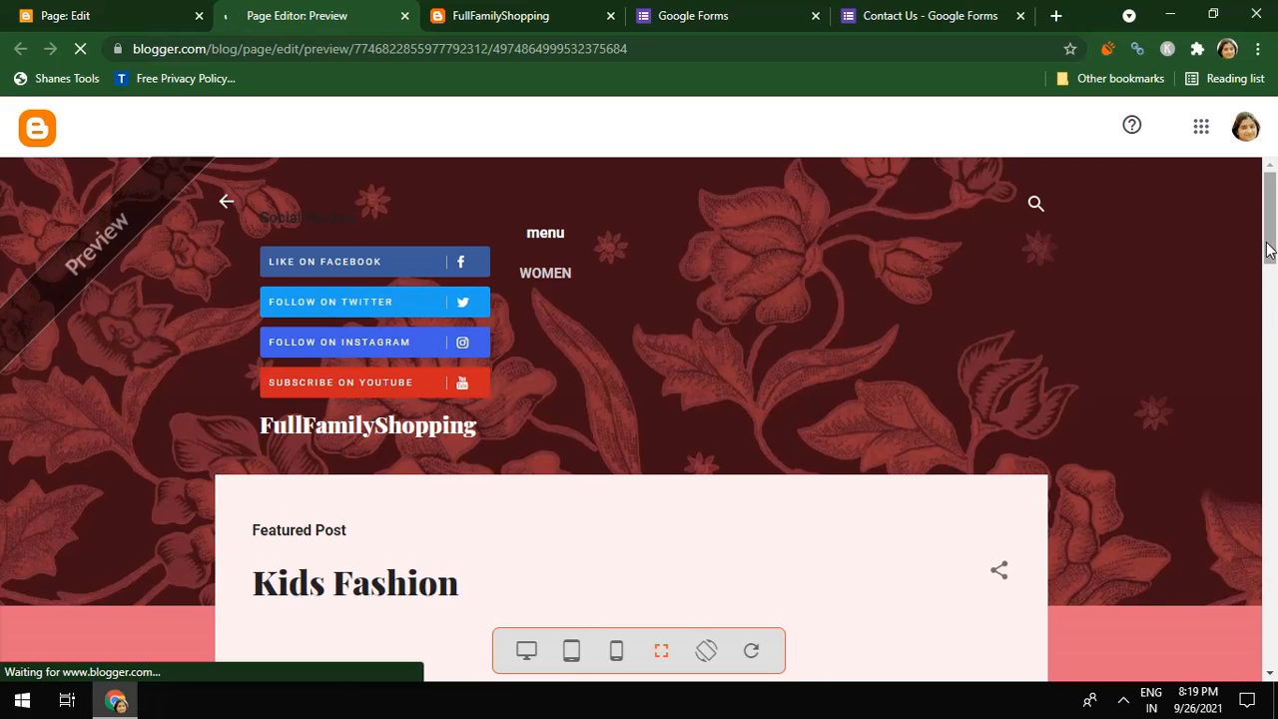
drag(1268, 249, 1274, 451)
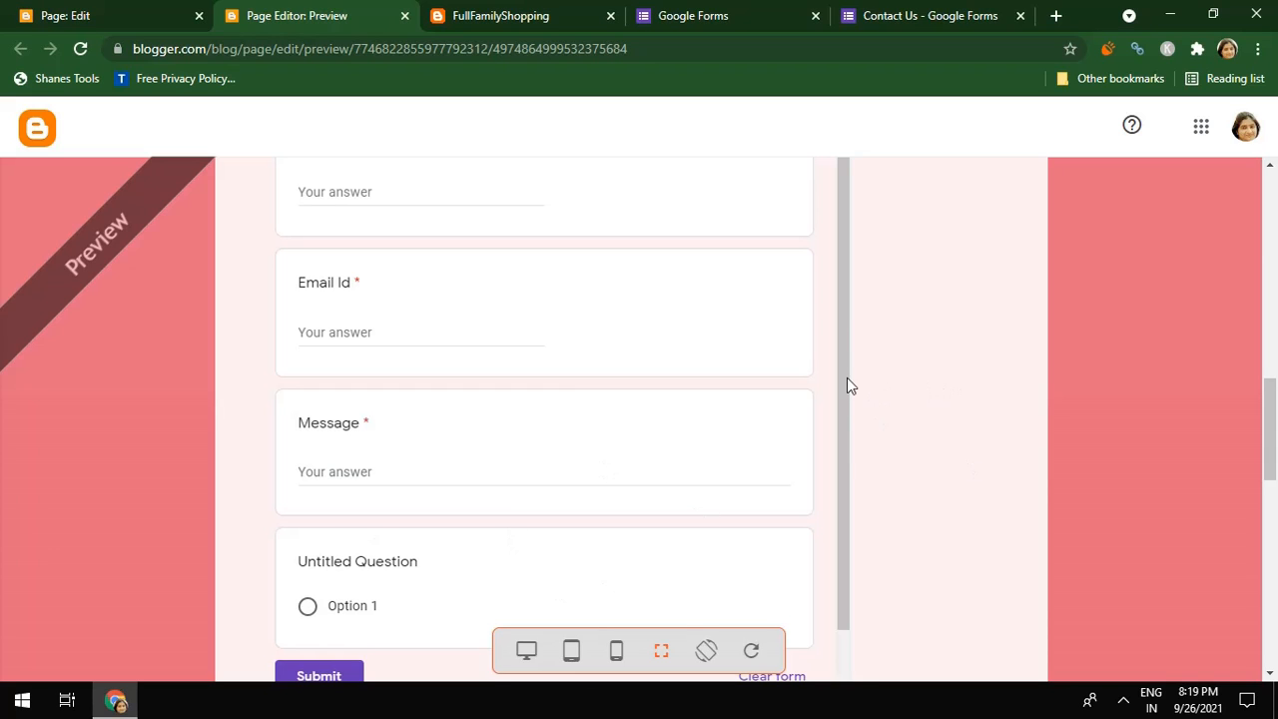
drag(1270, 395, 1270, 319)
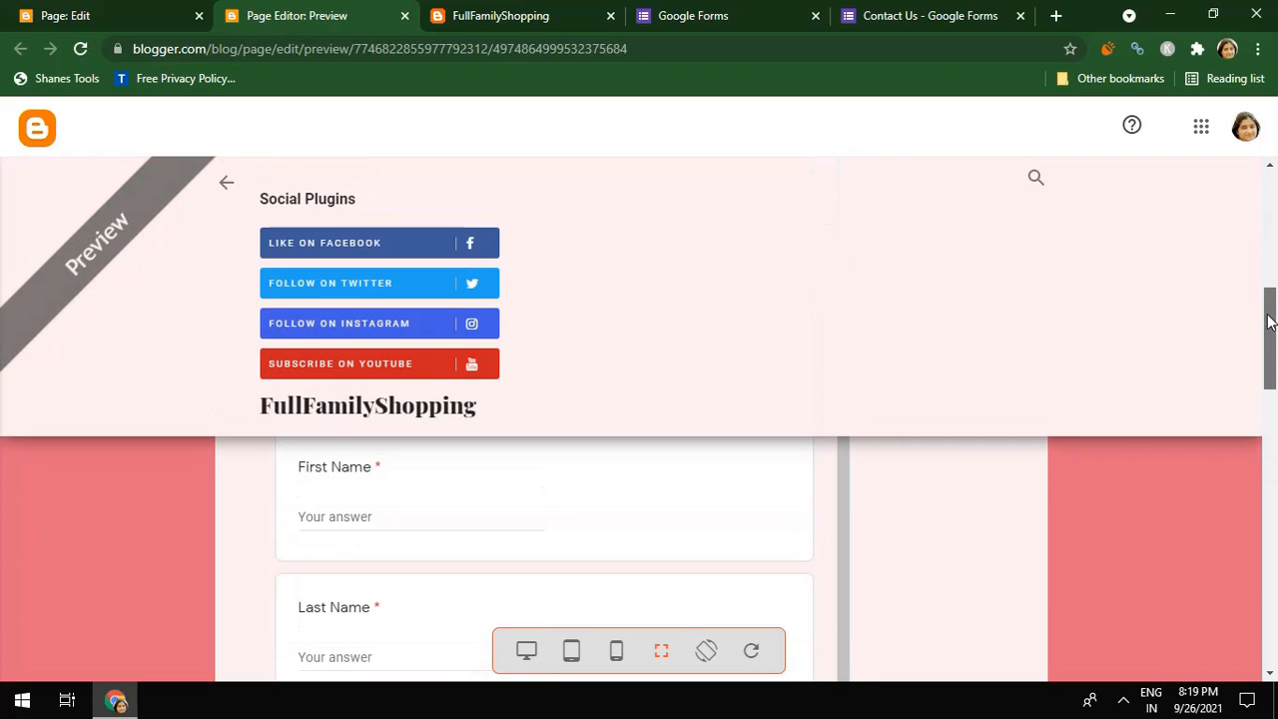
click(730, 21)
Cancel the Send form dialog and delete the stray Untitled Question below Message
click(906, 16)
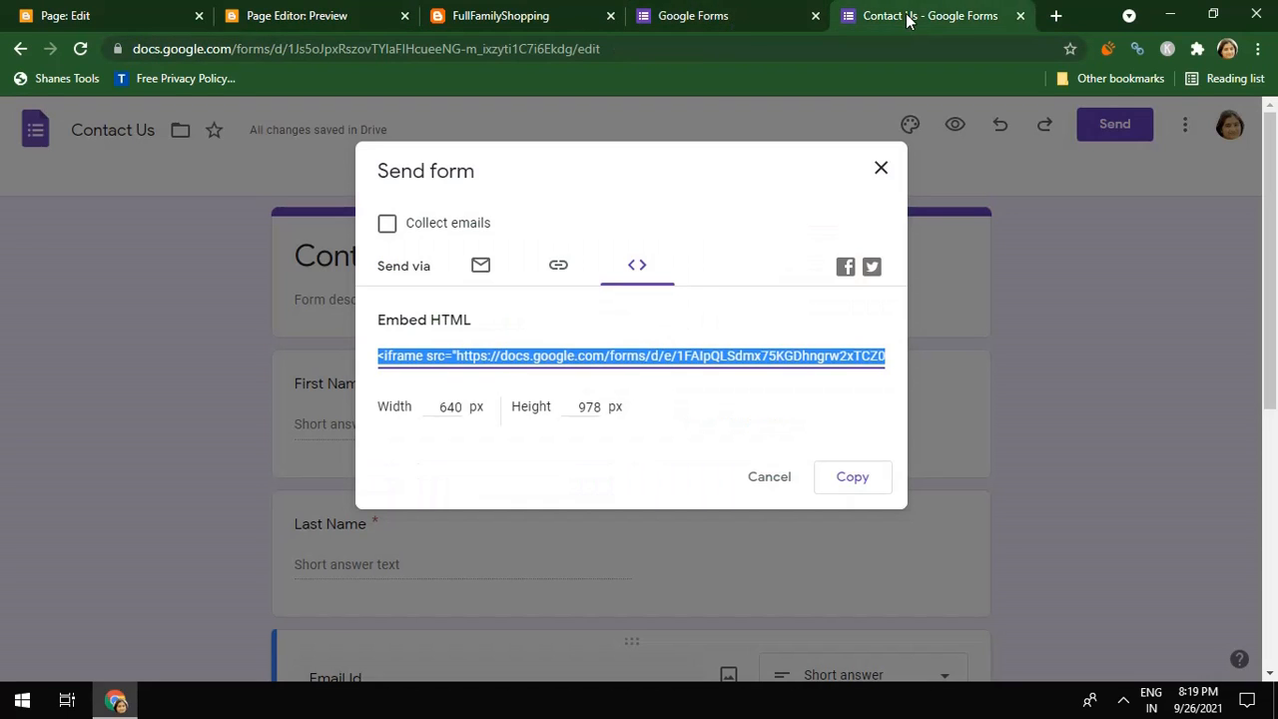
click(785, 479)
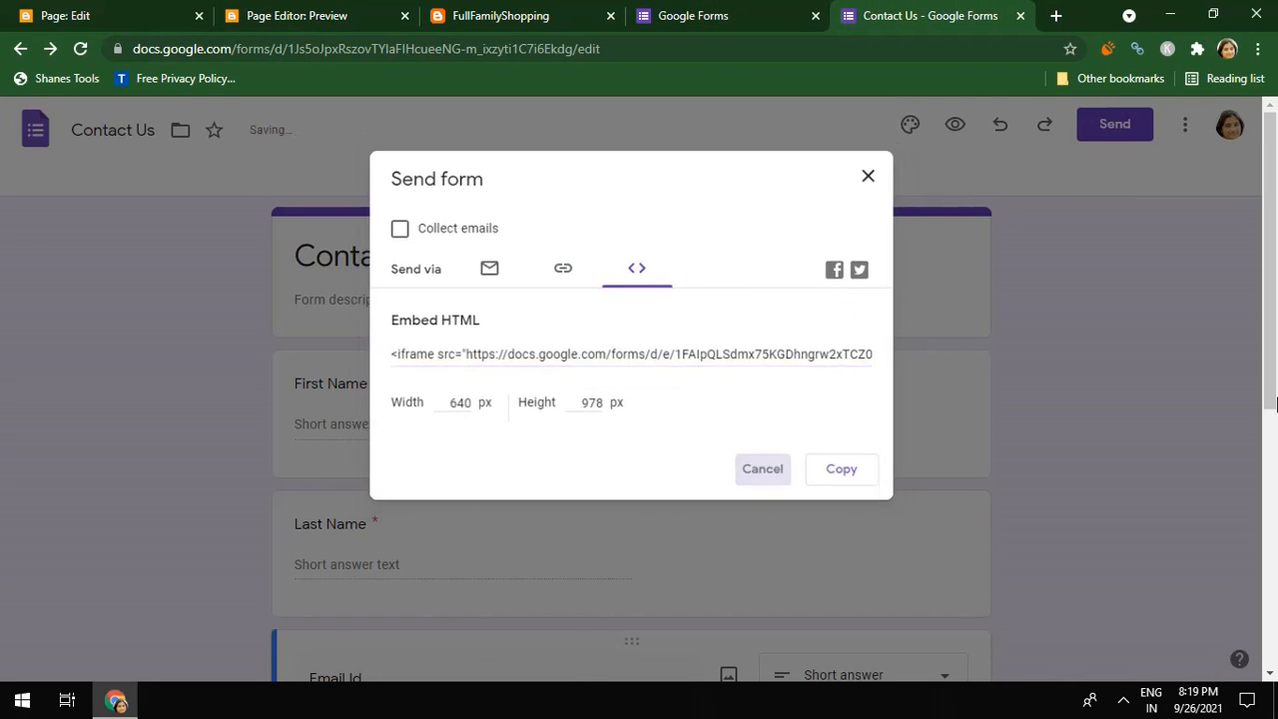
scroll(1273, 364, down, 5)
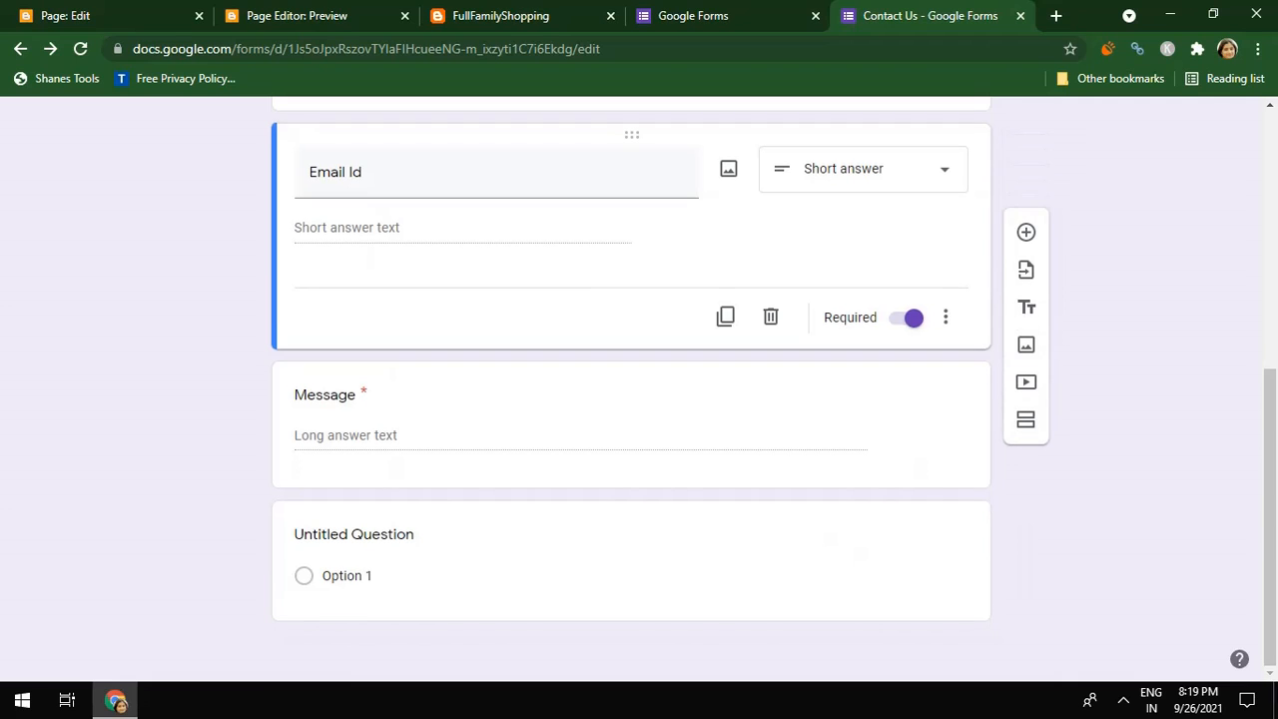
click(351, 575)
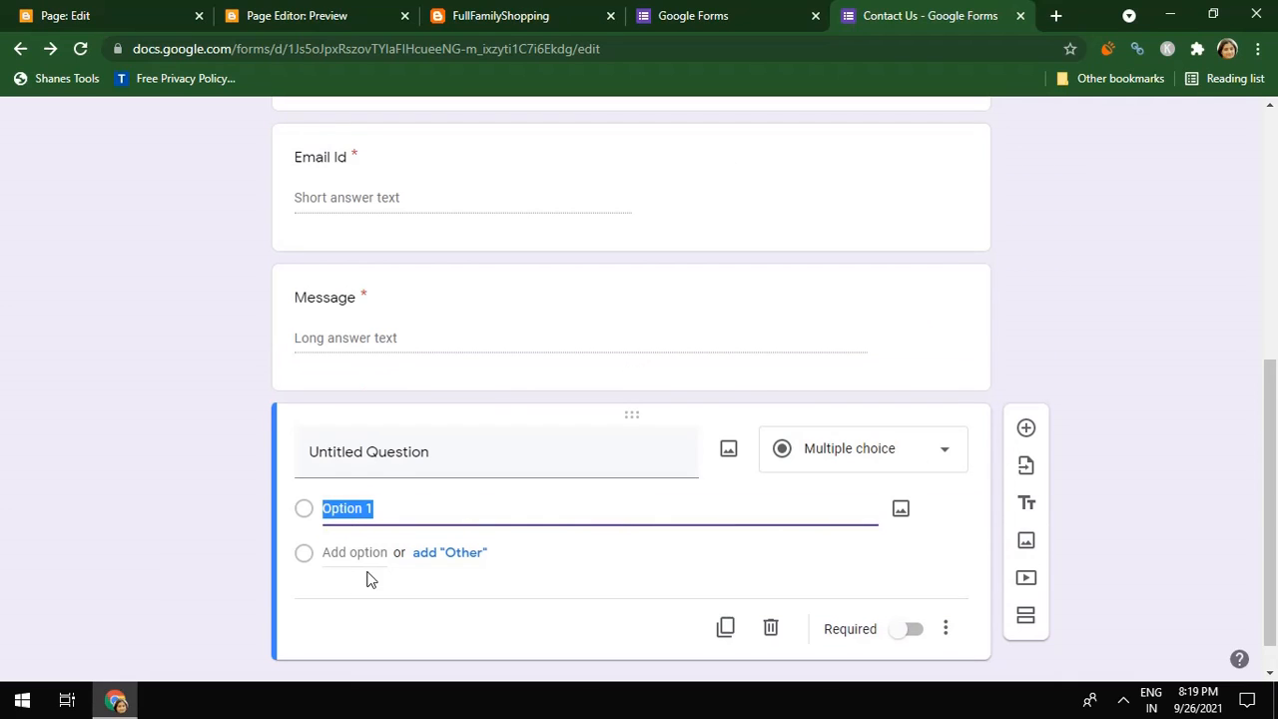
click(774, 630)
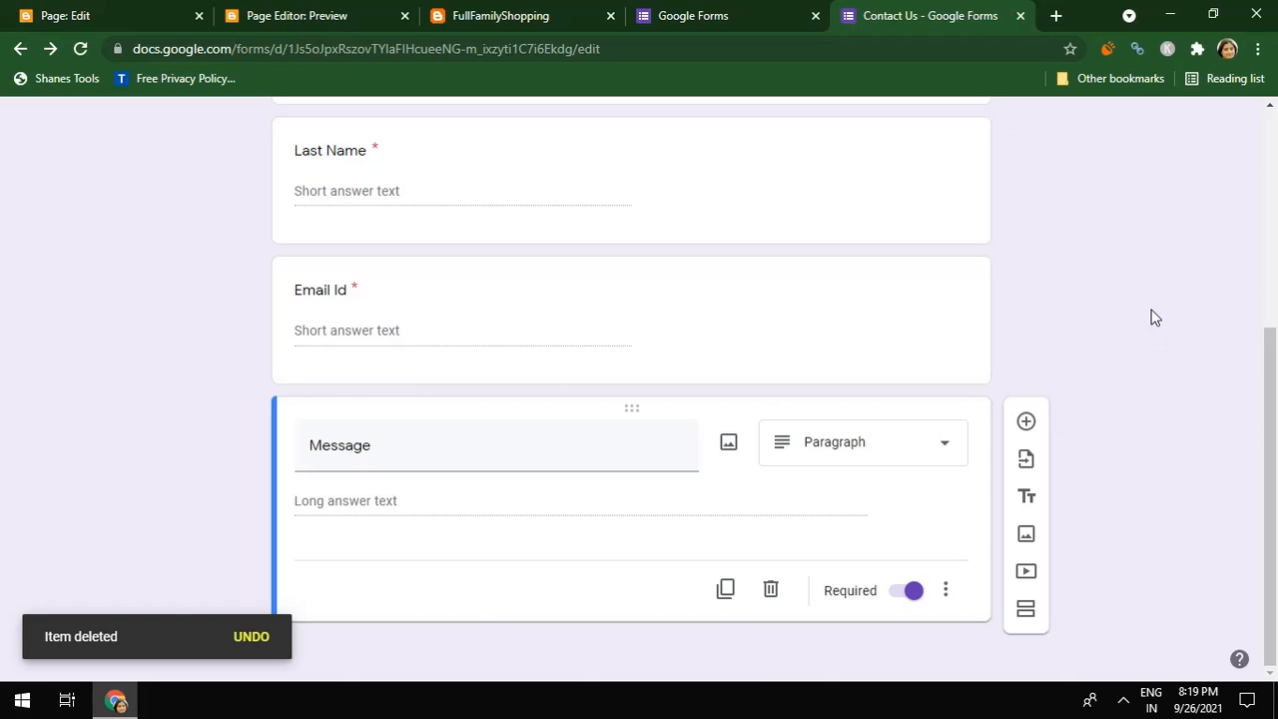